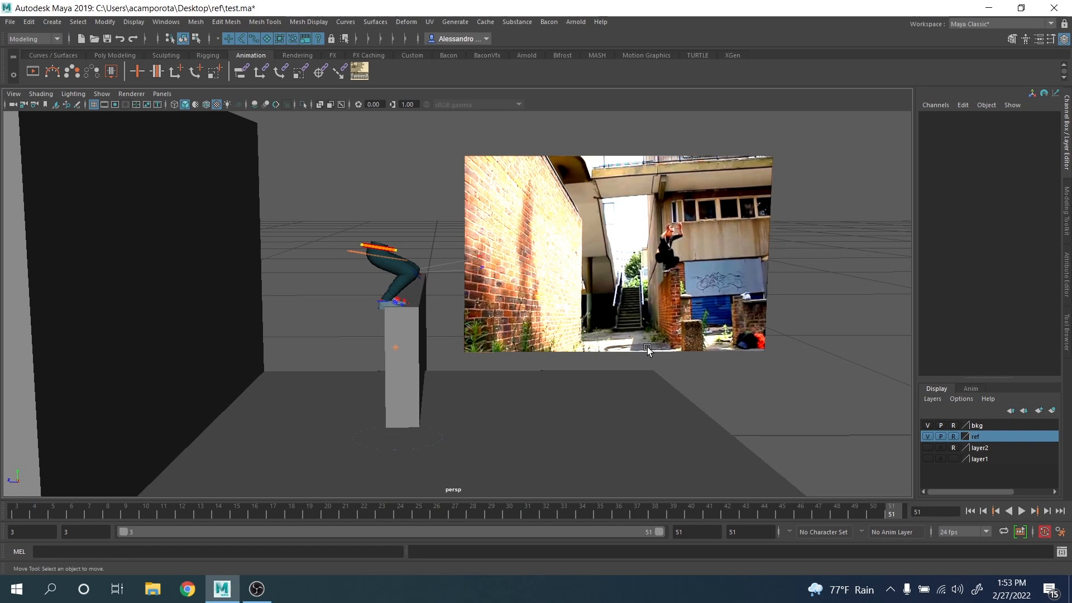
Step: Go to frame 3 and select the COG control at the leg rig's hips
click(5, 518)
drag(5, 518, 1, 430)
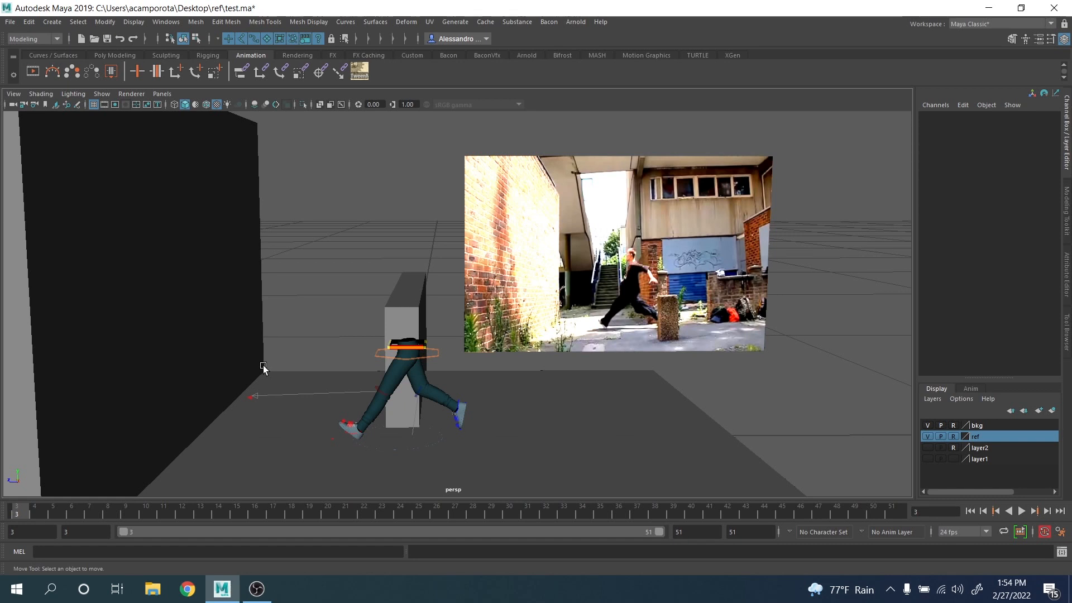
scroll(410, 358, up, 2)
alt+middle_drag(410, 357, 386, 347)
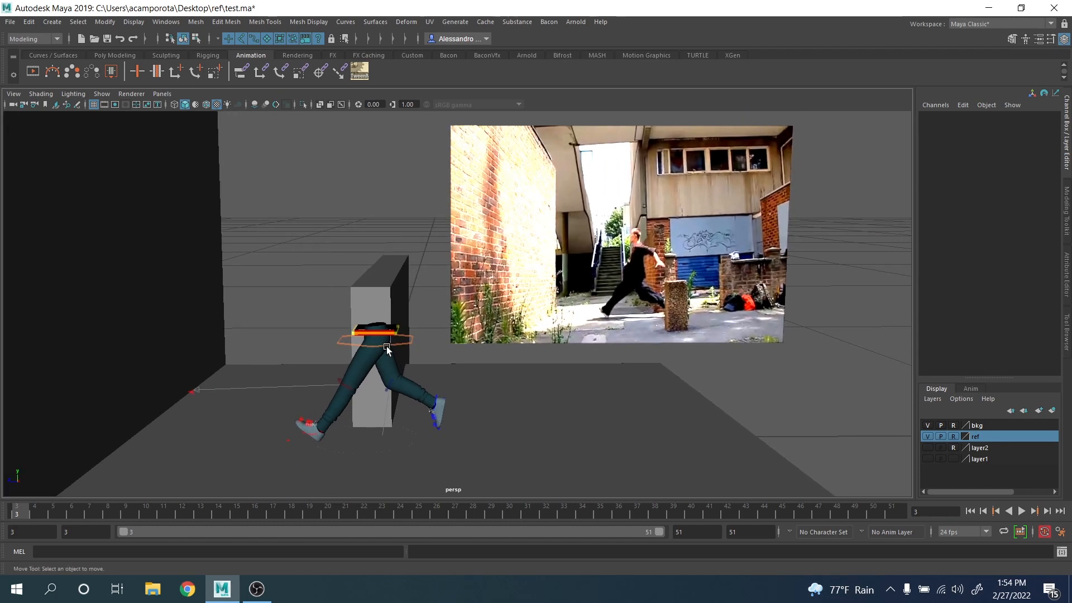
click(336, 342)
scroll(336, 343, down, 1)
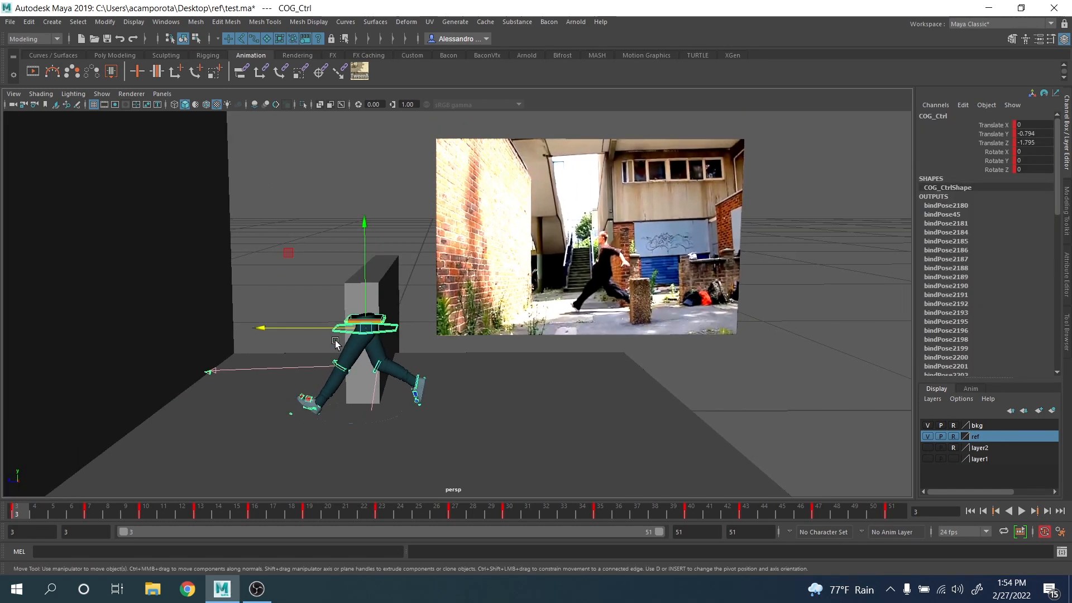
alt+drag(335, 342, 338, 339)
alt+middle_drag(338, 340, 347, 351)
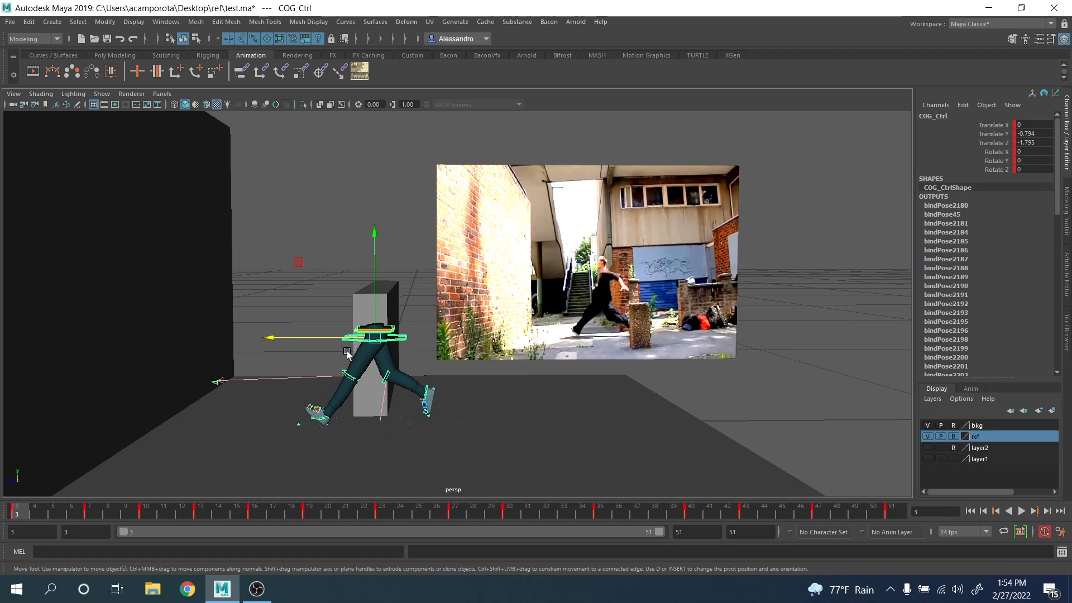
alt+drag(346, 351, 362, 363)
scroll(363, 357, up, 1)
alt+middle_drag(365, 353, 399, 334)
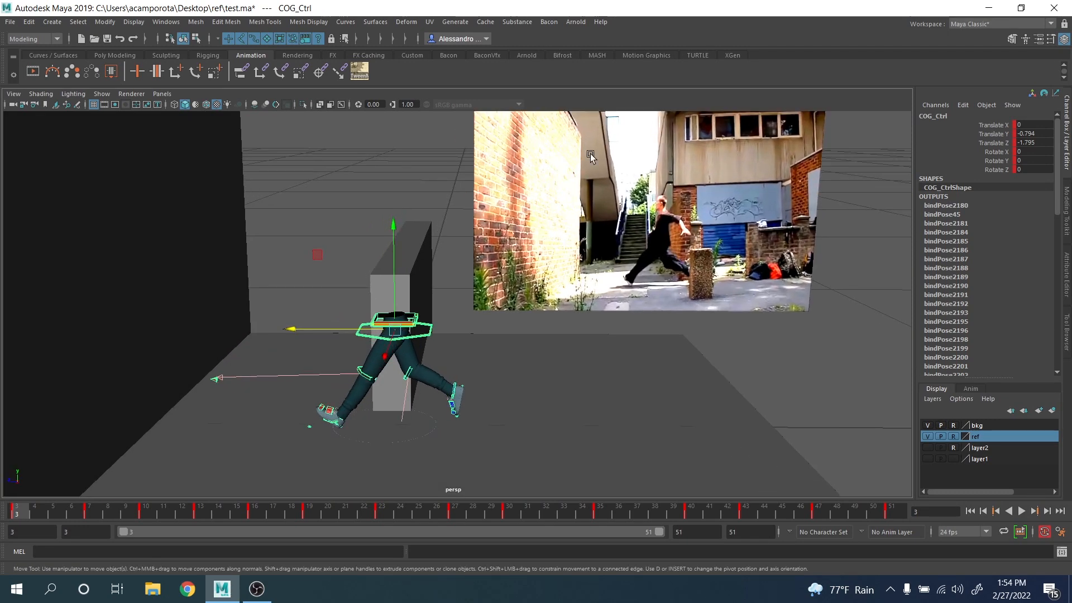
alt+drag(315, 304, 312, 297)
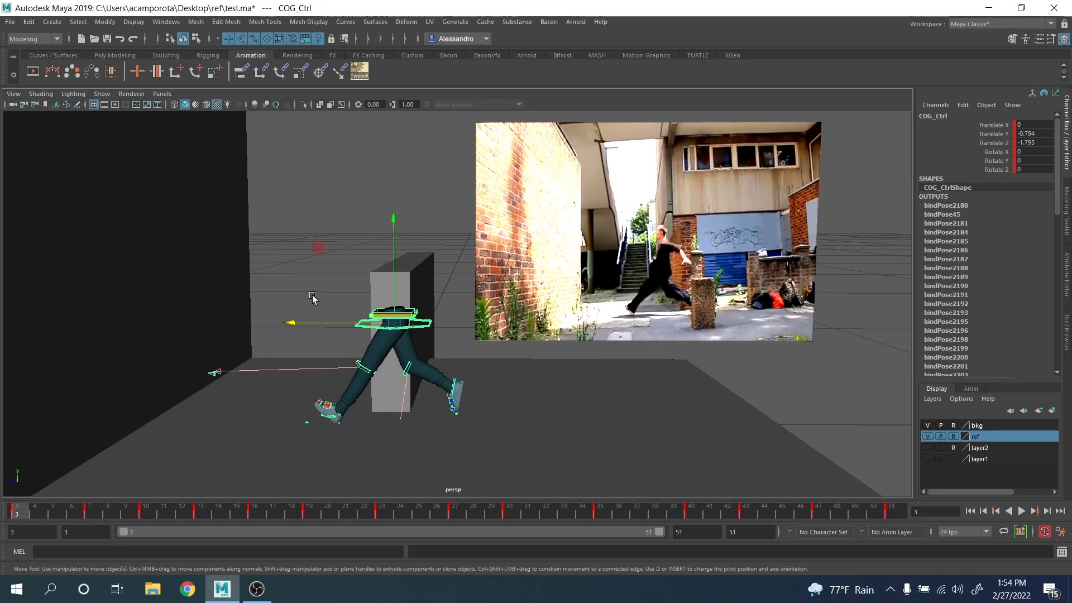
Step: Step through the COG control's key poses from frame 3 to 40 and scrub on to frame 51, comparing them with the reference footage
key(period)
key(period)
key(period)
key(period)
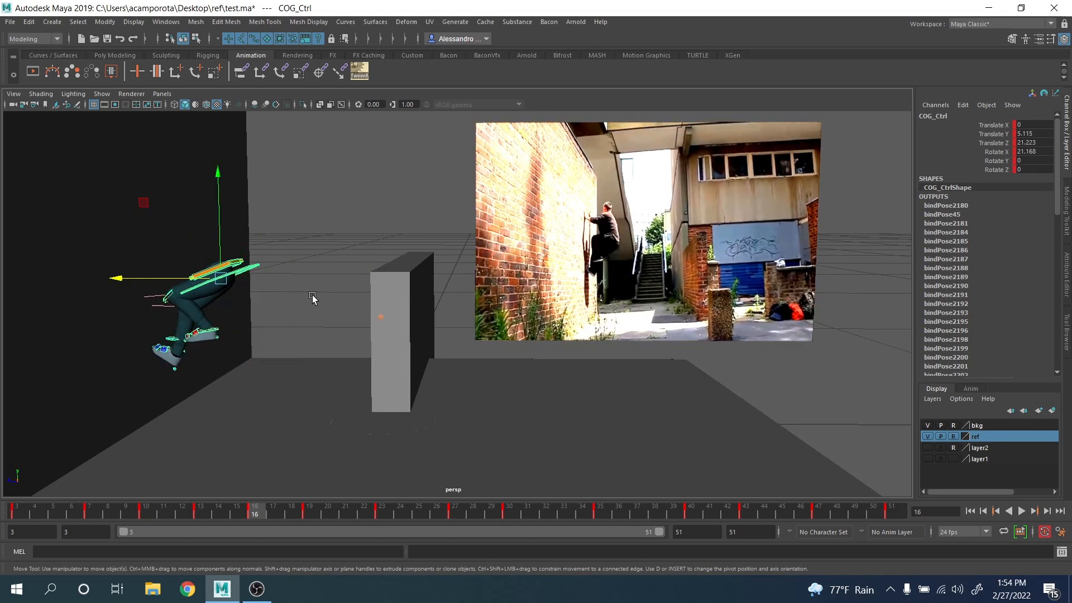
key(period)
key(period)
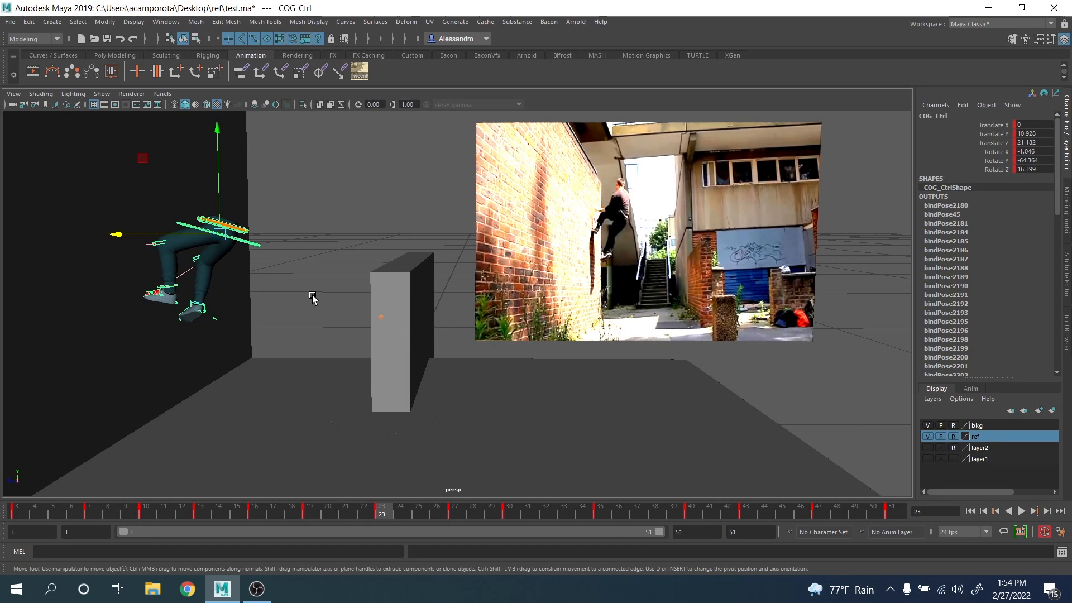
key(period)
key(period)
key(period)
key(period)
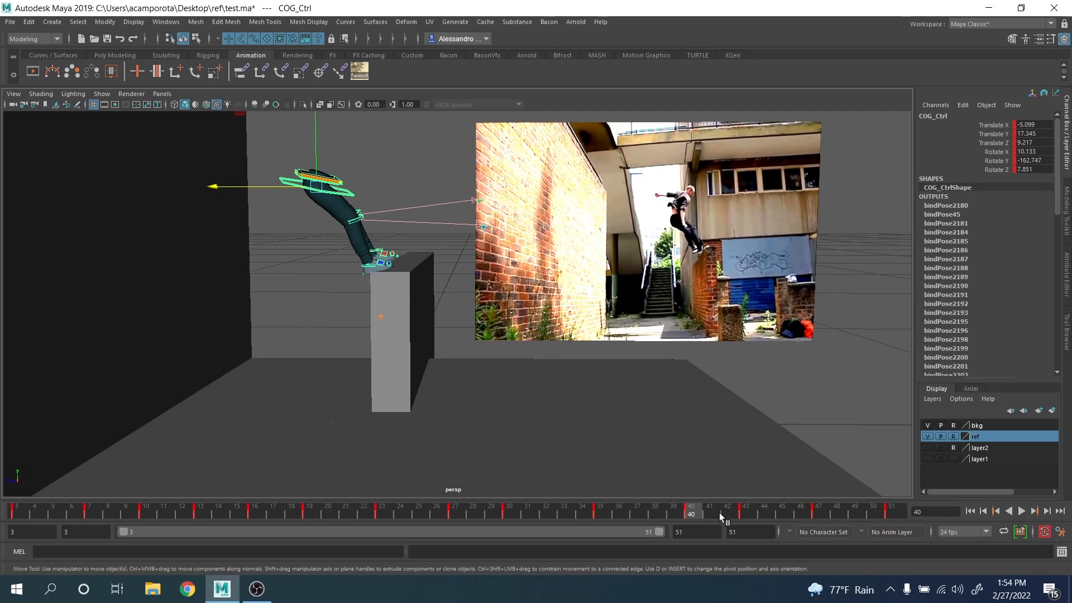
drag(719, 513, 893, 510)
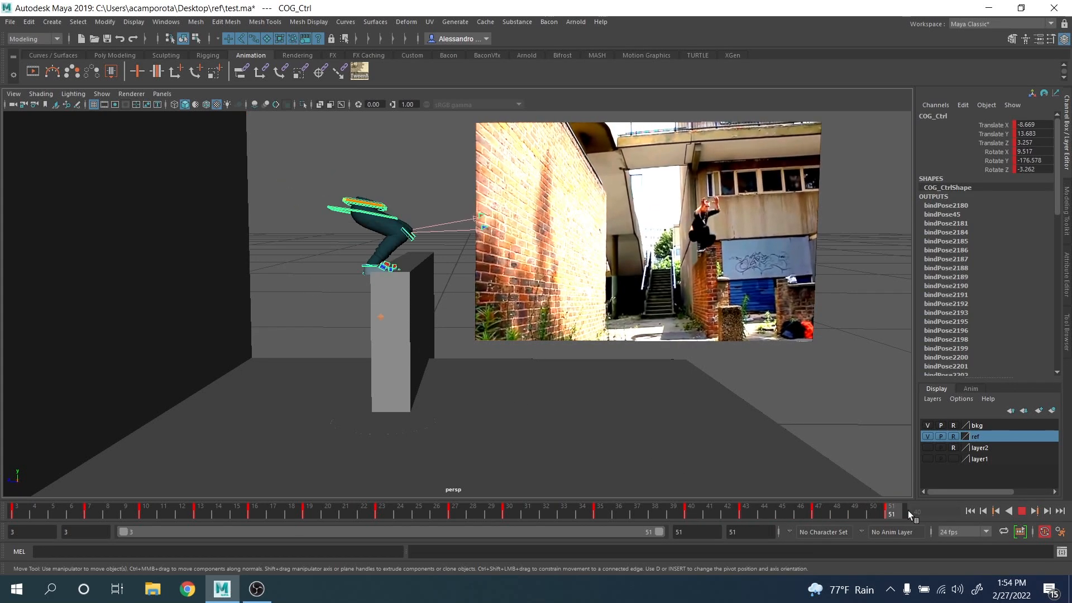
Step: Select all controls of the leg rig, including the master control on the ground
alt+middle_drag(650, 371, 646, 414)
scroll(646, 414, down, 4)
alt+drag(646, 414, 788, 370)
scroll(646, 419, up, 3)
click(294, 208)
drag(294, 207, 514, 441)
alt+drag(513, 424, 424, 378)
Step: Convert all keys of the selected controls to auto tangents in the Graph Editor and close it
click(166, 22)
mouse_move(196, 78)
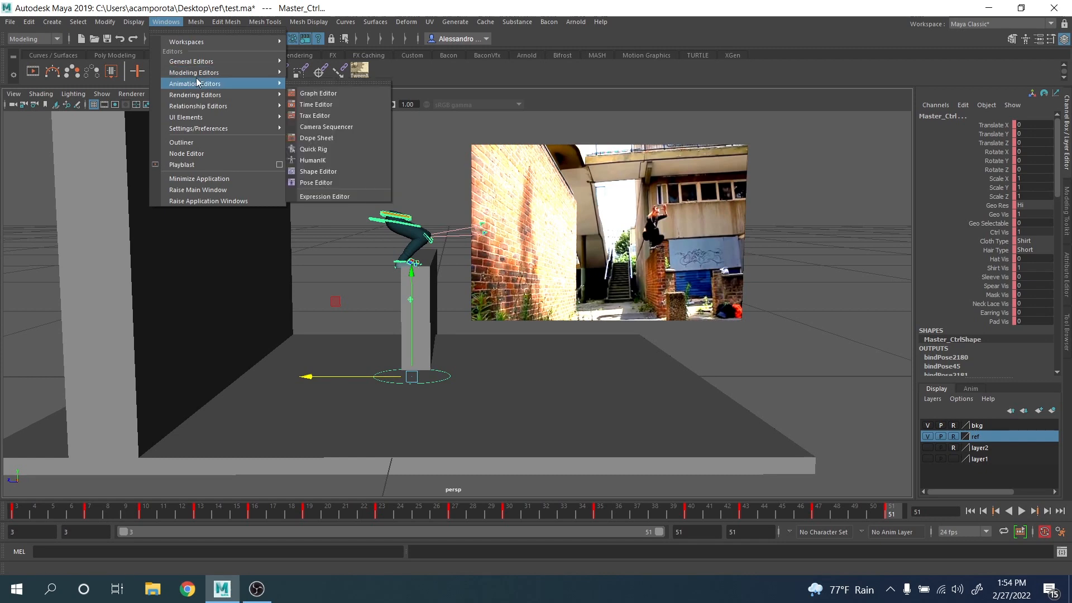
click(339, 94)
scroll(714, 319, down, 3)
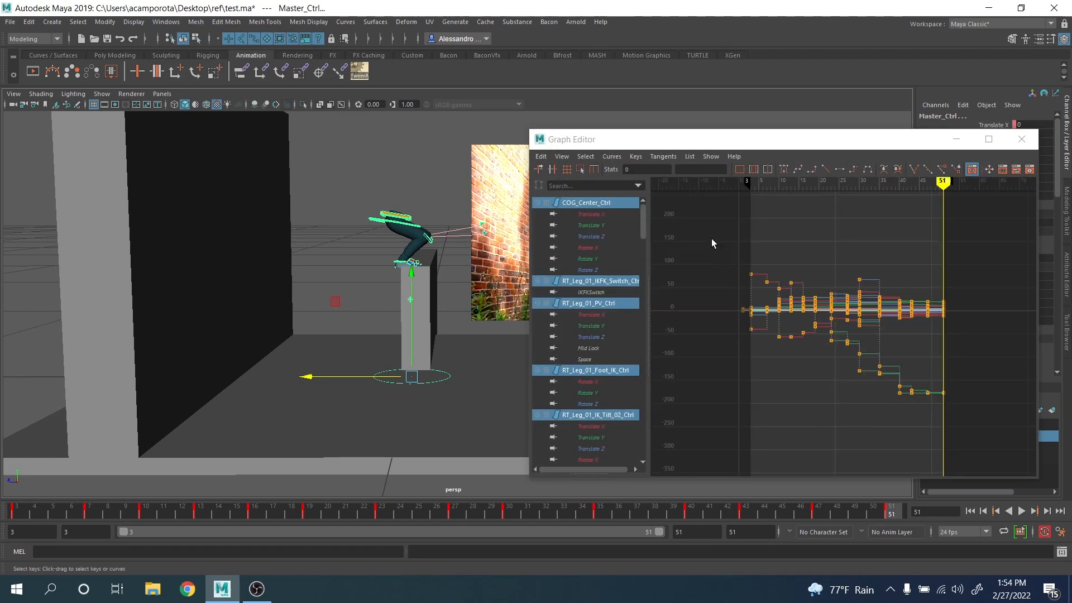
drag(712, 239, 992, 462)
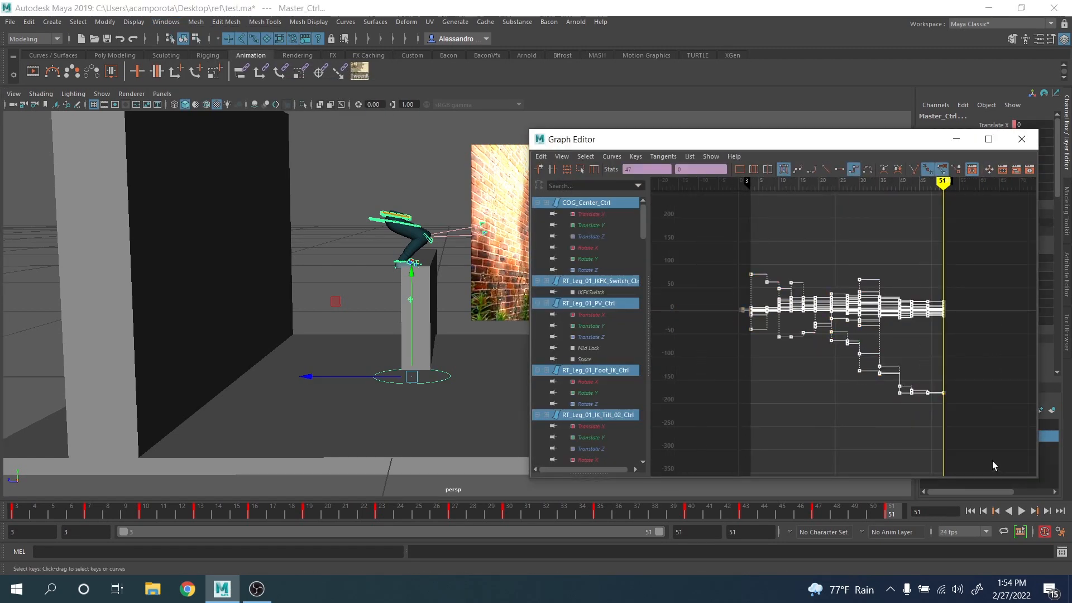
click(784, 169)
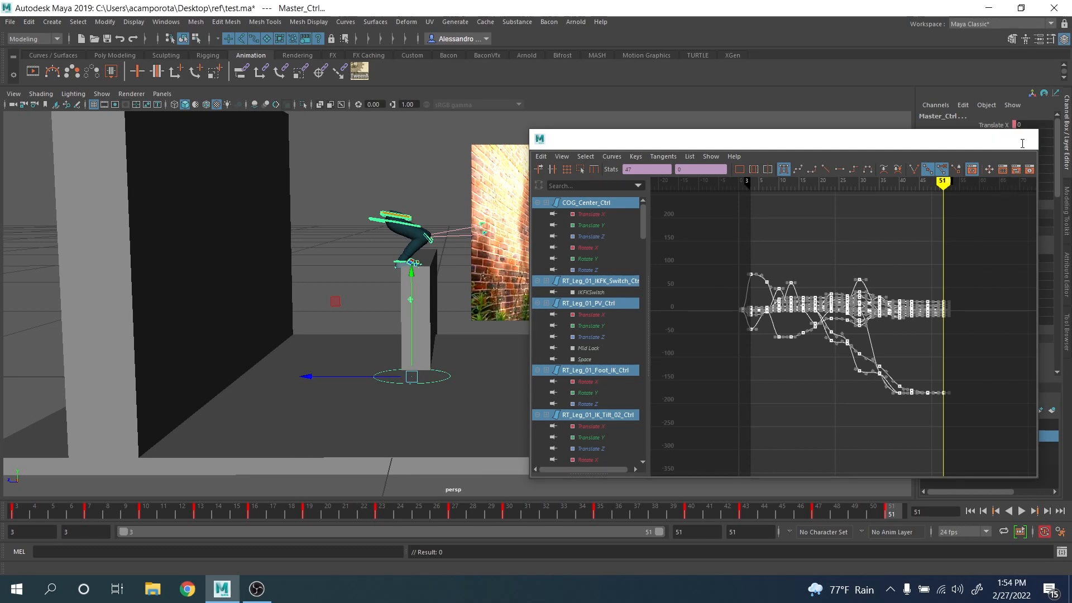
click(1022, 139)
Step: Select the COG control, play back the splined animation and scrub from frame 3 to frame 13
click(372, 212)
scroll(375, 213, up, 2)
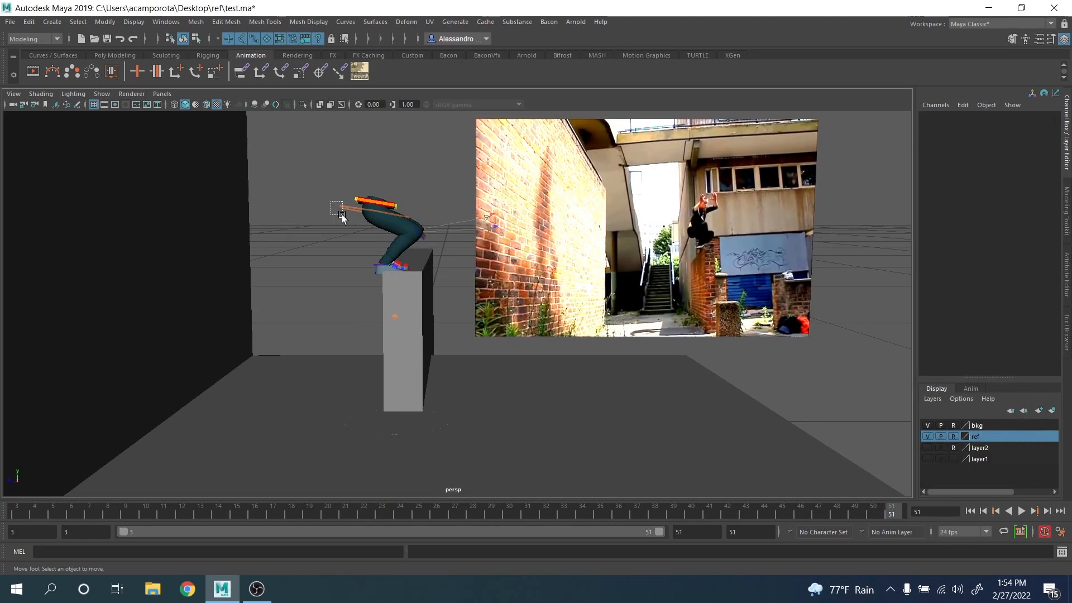
click(342, 214)
click(1021, 511)
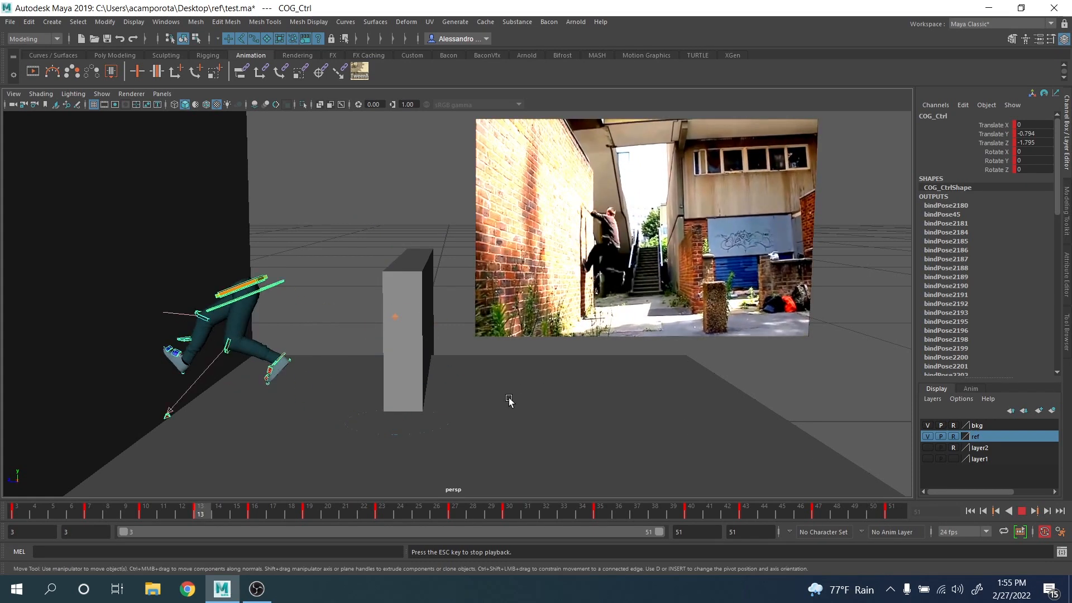
click(1023, 512)
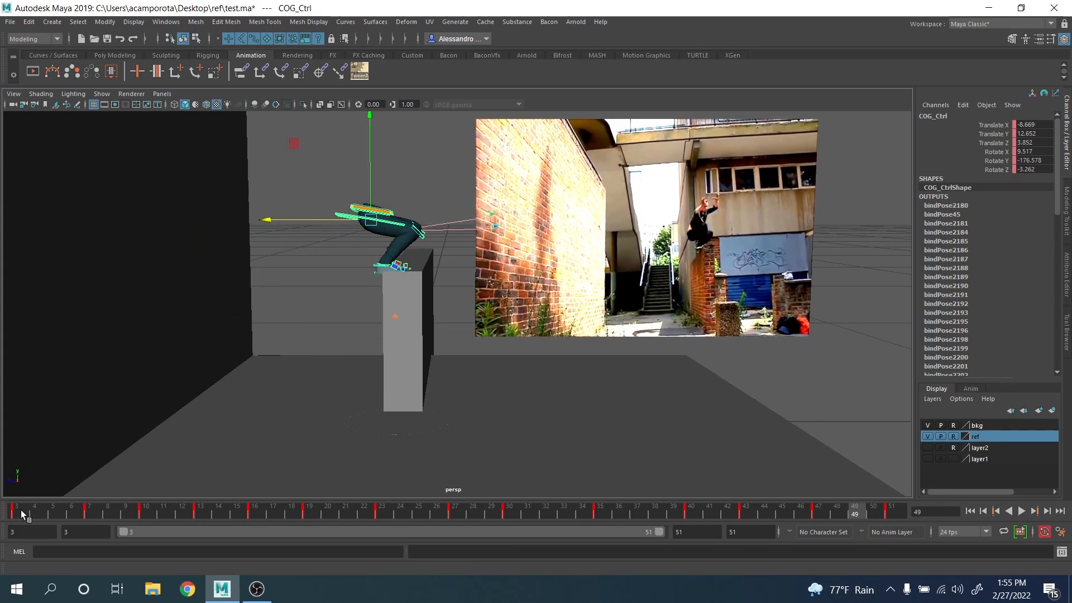
drag(15, 513, 203, 520)
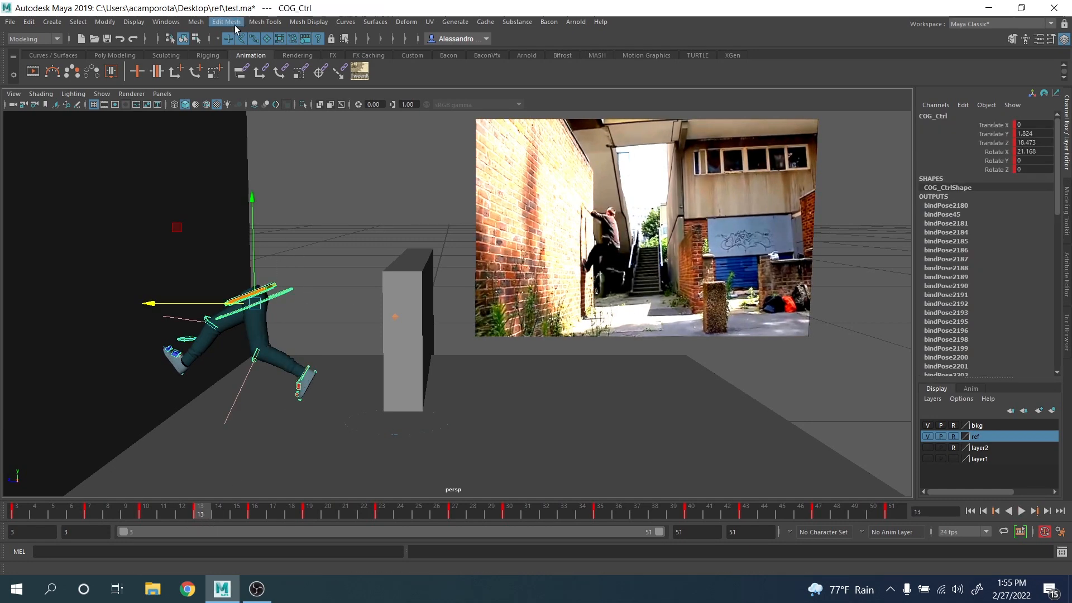
Step: Open the Graph Editor for the COG control and isolate its Translate Z curve
click(166, 21)
mouse_move(224, 83)
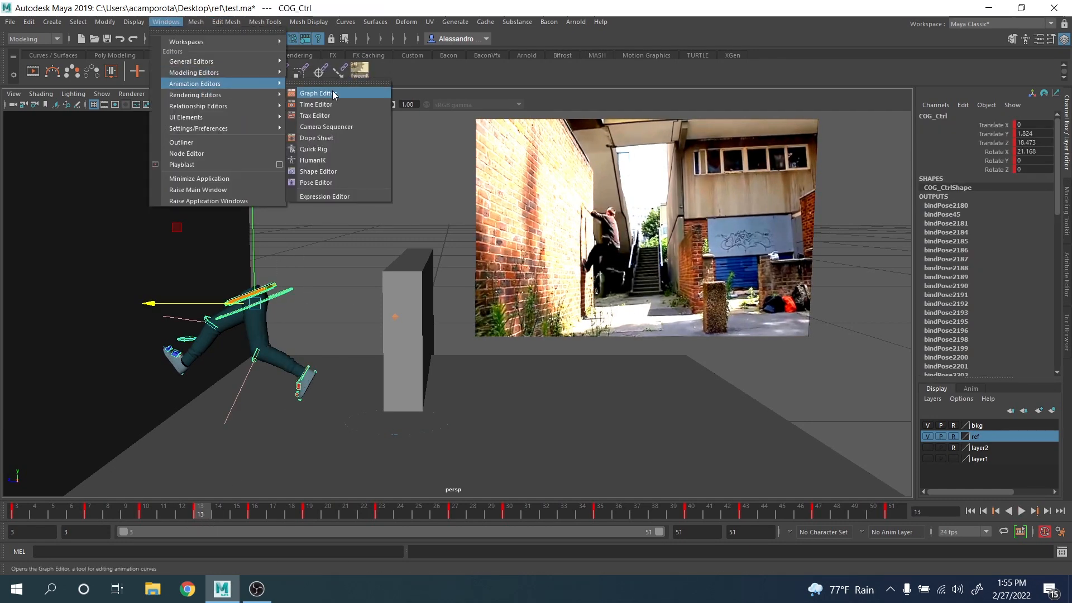
click(334, 95)
key(w)
drag(238, 321, 171, 338)
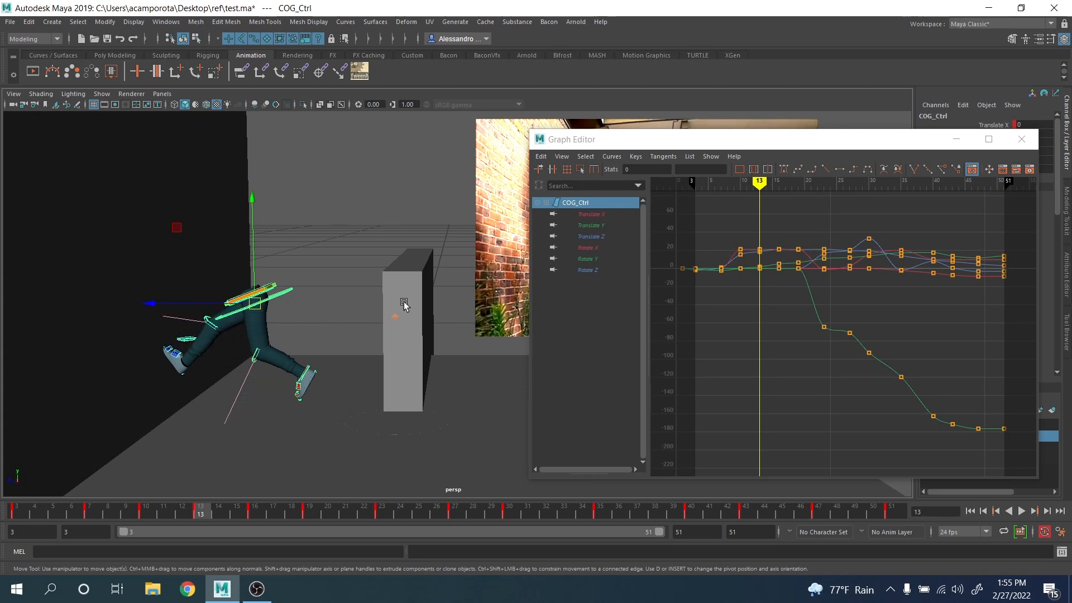
click(602, 239)
scroll(869, 266, up, 3)
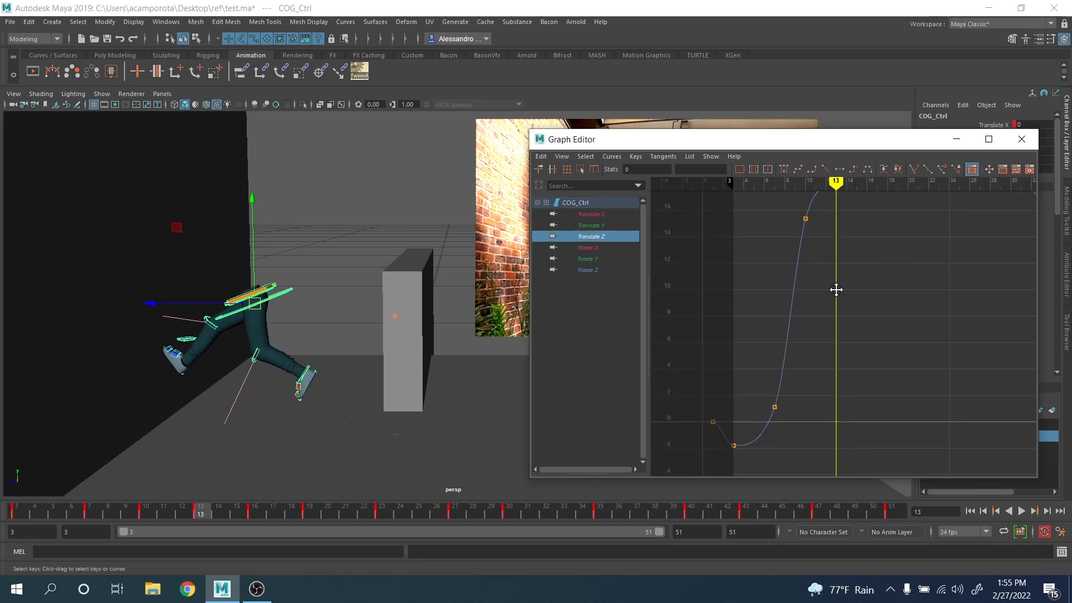
Step: Give the COG control's Translate Z key at frame 3 linear tangents
alt+middle_drag(837, 290, 822, 314)
scroll(824, 305, down, 3)
alt+shift+right_drag(821, 309, 866, 313)
alt+middle_drag(806, 323, 874, 305)
scroll(853, 327, up, 3)
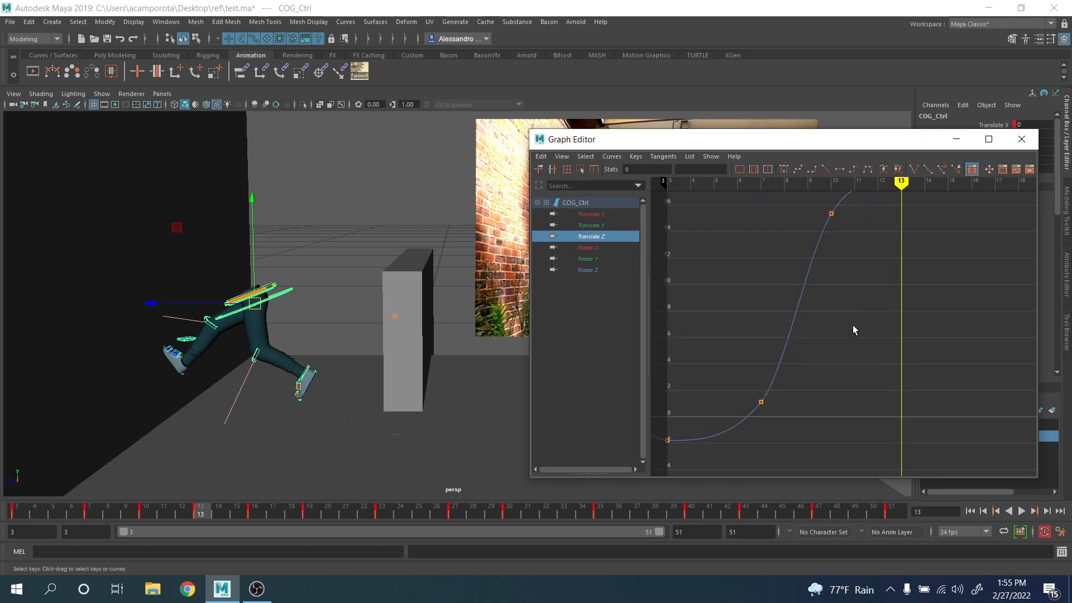
alt+middle_drag(727, 420, 857, 335)
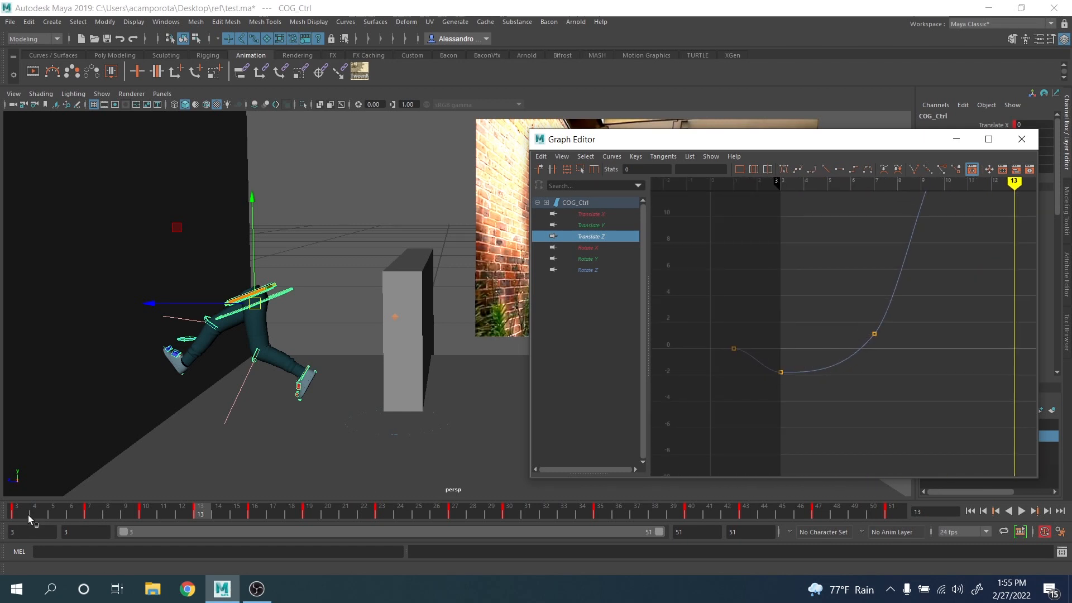
click(24, 513)
alt+middle_drag(814, 319, 772, 368)
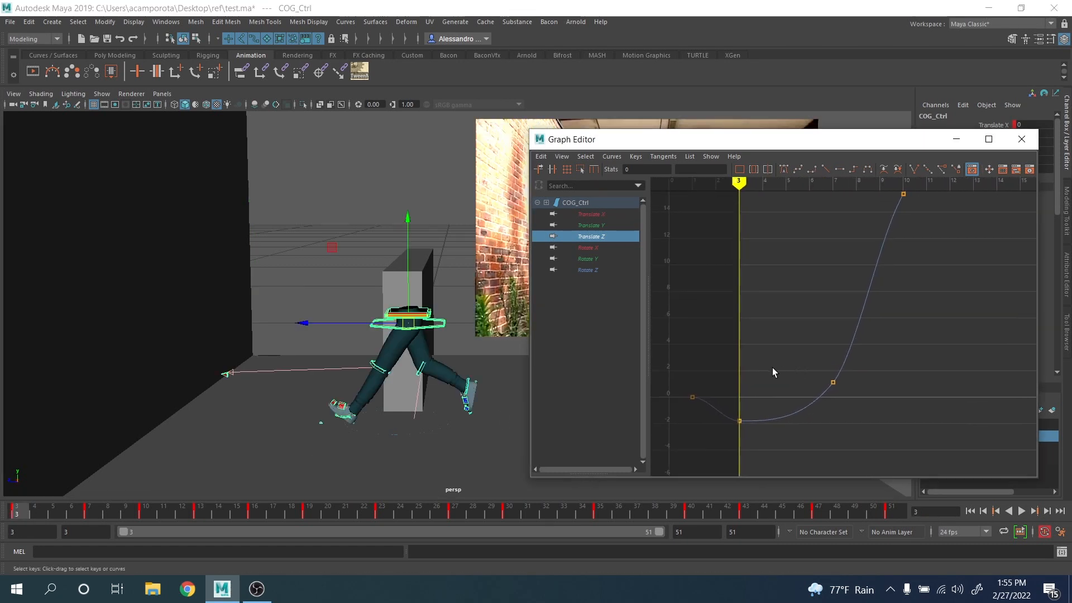
drag(718, 376, 751, 430)
click(840, 169)
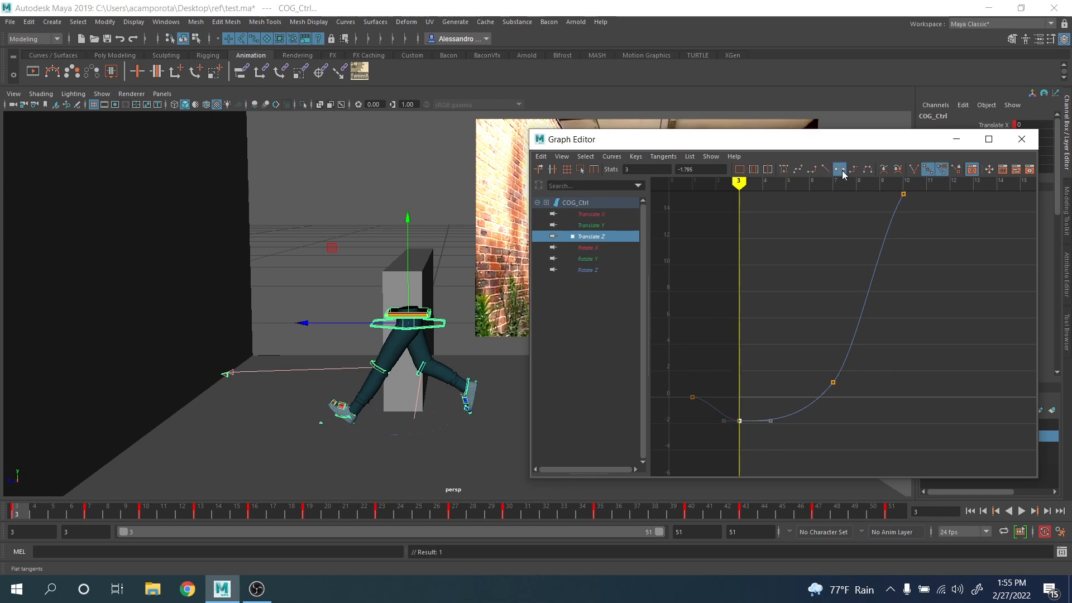
click(826, 170)
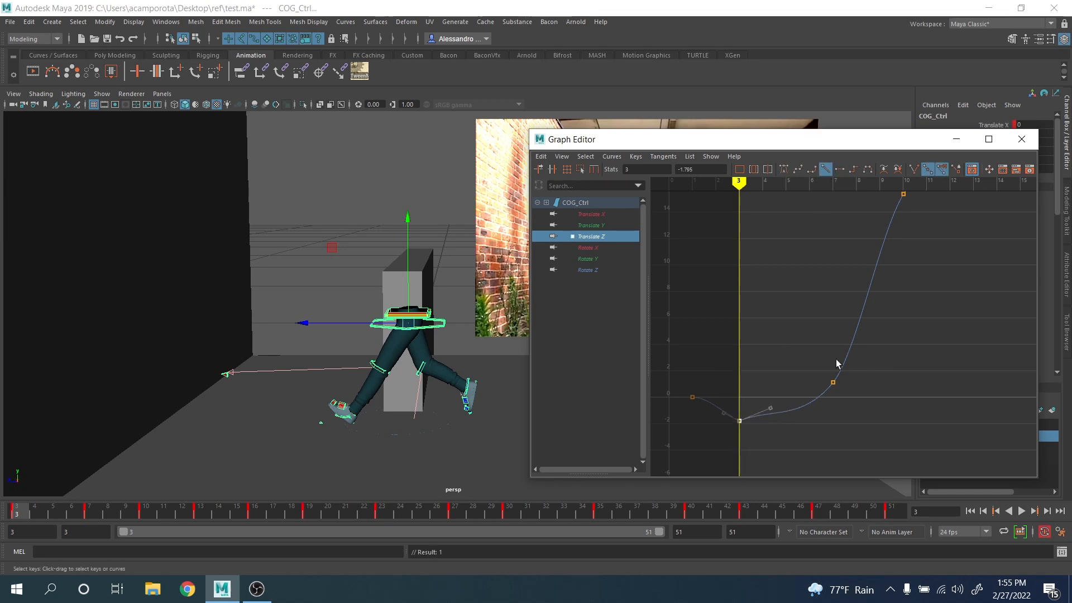
Step: Examine the shape of the COG Translate Z curve, including the key at frame 7 and the pose at frame 13
key(f)
click(782, 410)
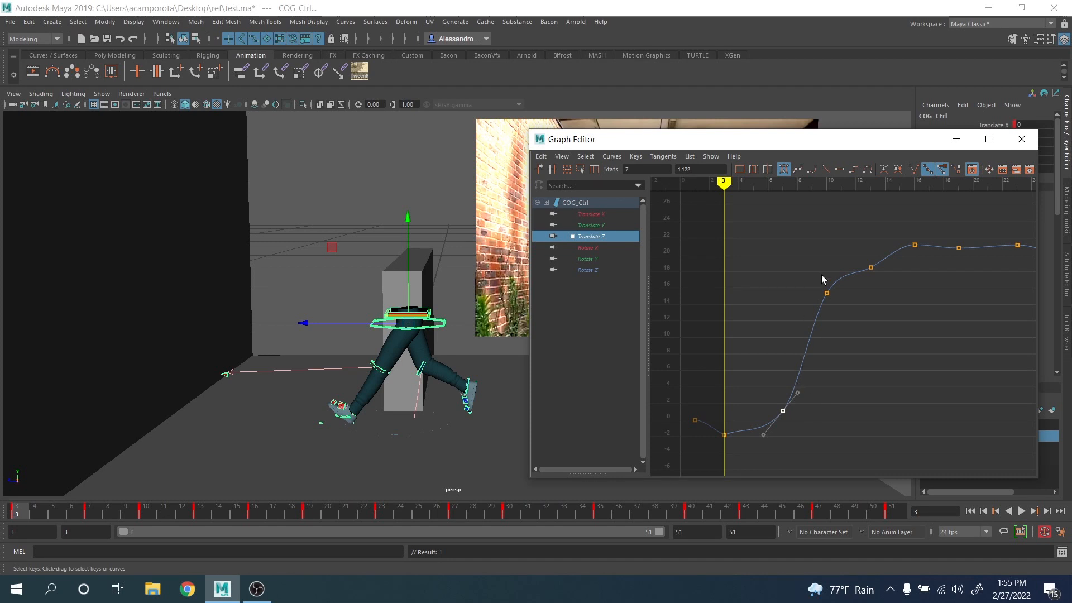
alt+middle_drag(826, 294, 793, 352)
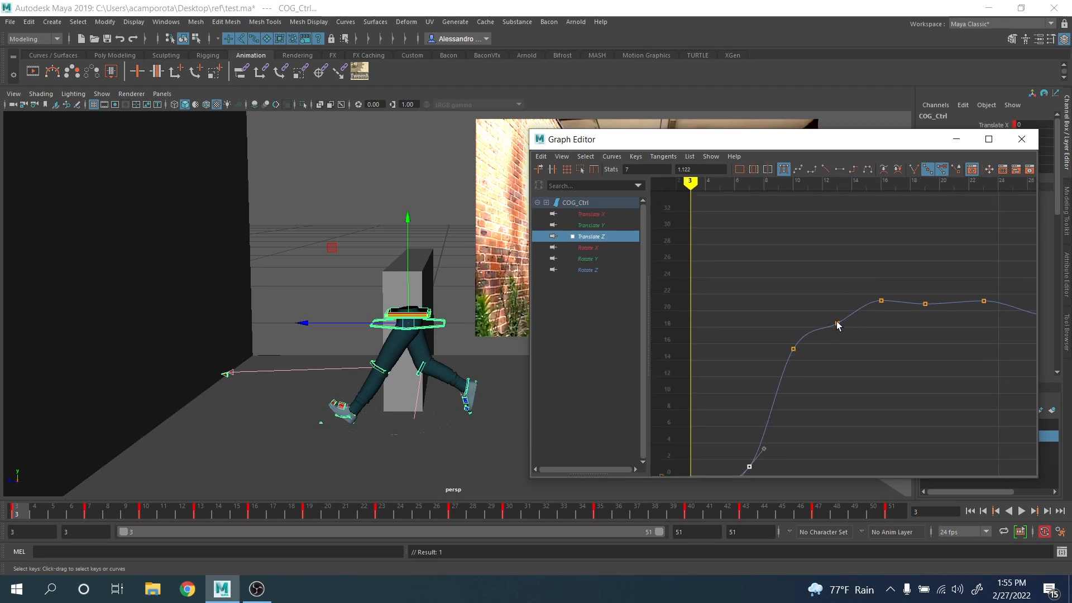
key(a)
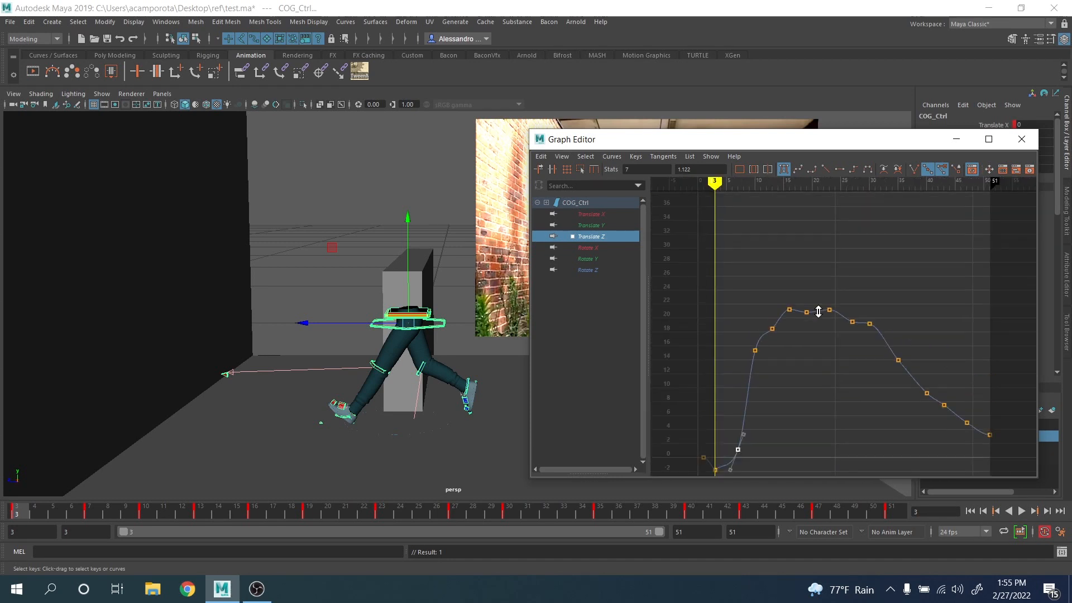
alt+shift+right_drag(819, 312, 805, 278)
alt+middle_drag(848, 367, 811, 287)
scroll(810, 289, down, 3)
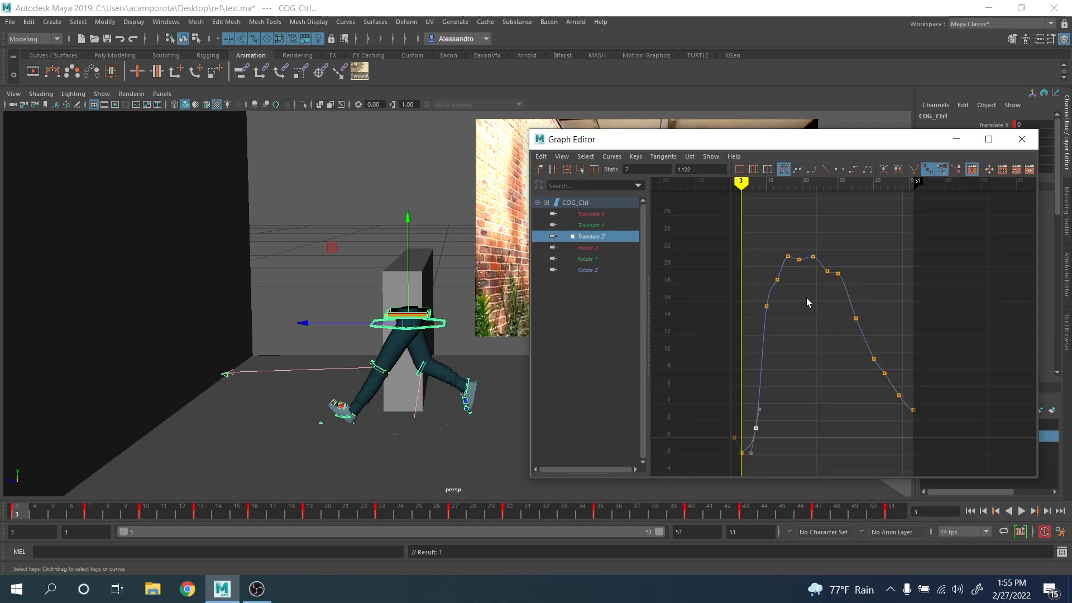
click(201, 511)
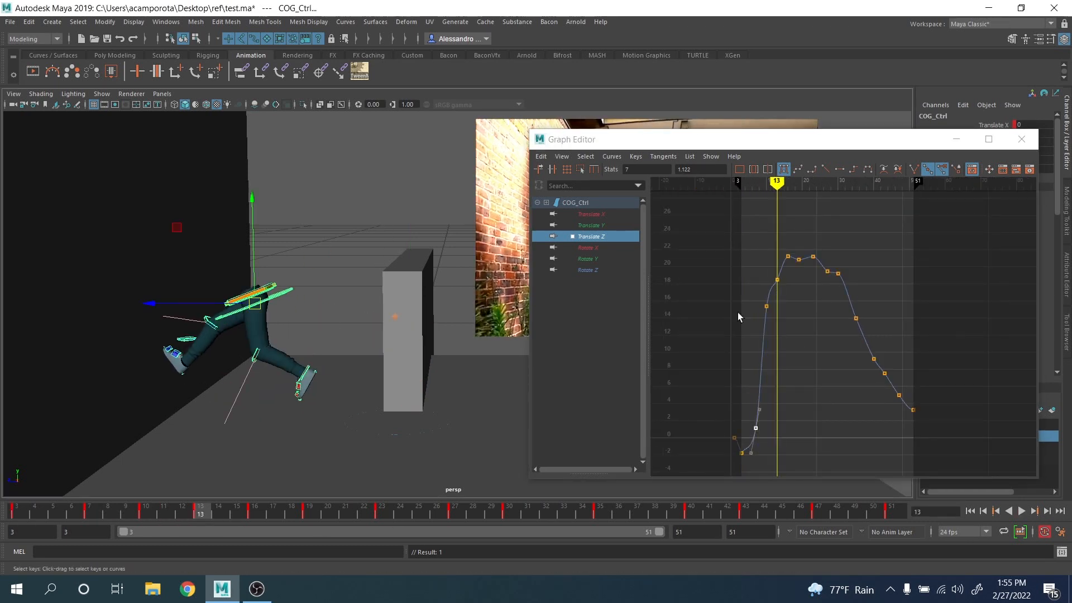
alt+middle_drag(828, 275, 876, 275)
alt+shift+right_drag(877, 275, 916, 276)
alt+middle_drag(822, 346, 893, 268)
scroll(888, 280, up, 3)
alt+middle_drag(863, 340, 848, 327)
scroll(848, 329, up, 3)
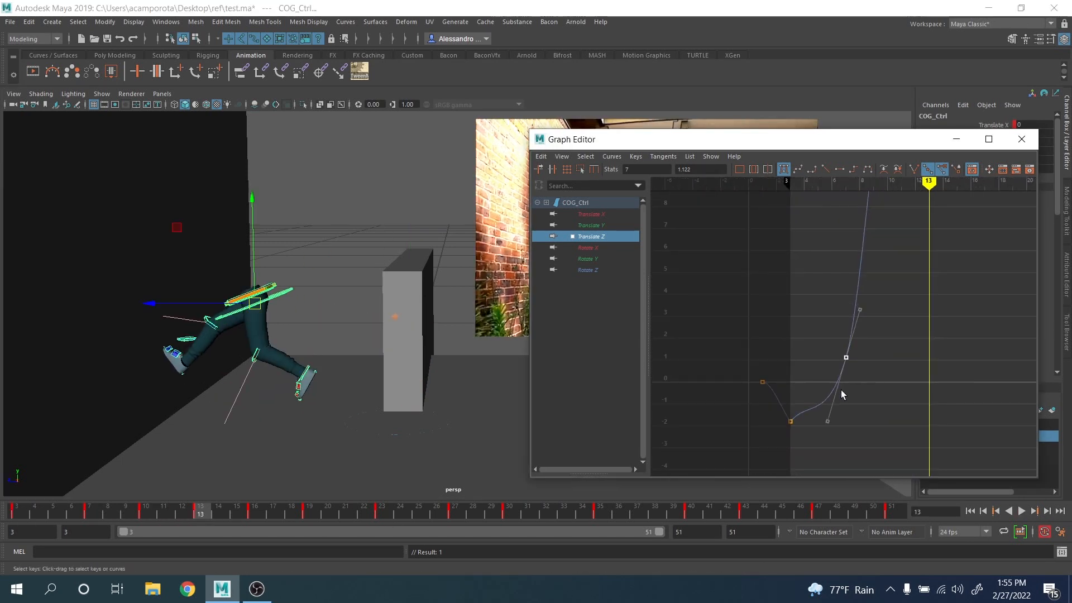
Step: Return to frame 3 and lower the COG Translate Z key there to -5.824
click(893, 398)
drag(853, 408, 742, 453)
key(comma)
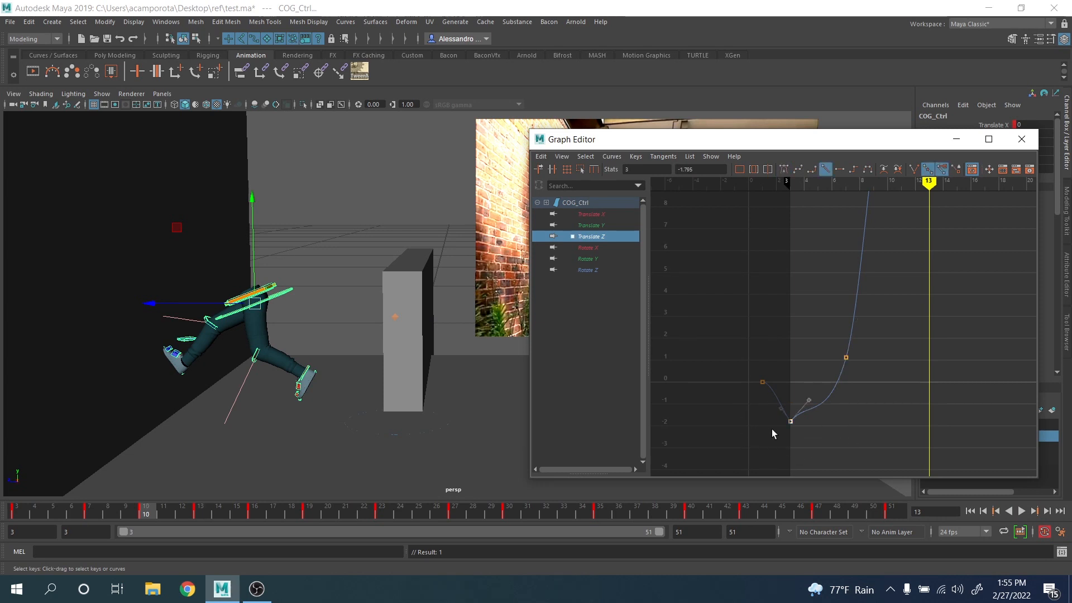
key(comma)
key(comma)
key(comma)
key(period)
middle_drag(792, 430, 785, 515)
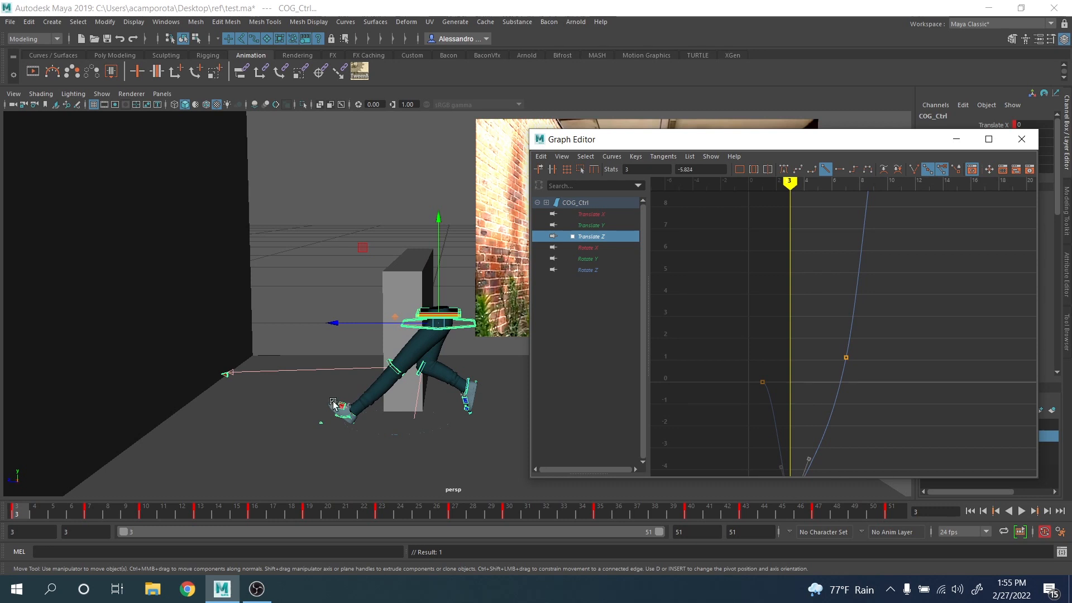
Step: Try moving the left leg's IK control back along Z at frame 3 toward the body
key(q)
click(336, 415)
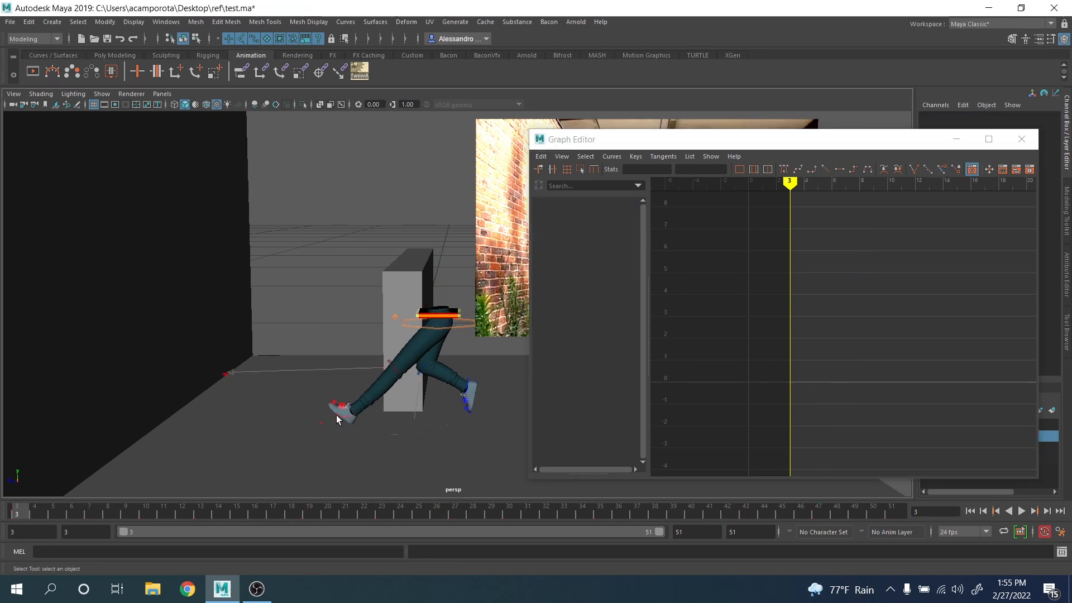
click(338, 419)
key(w)
drag(314, 413, 350, 420)
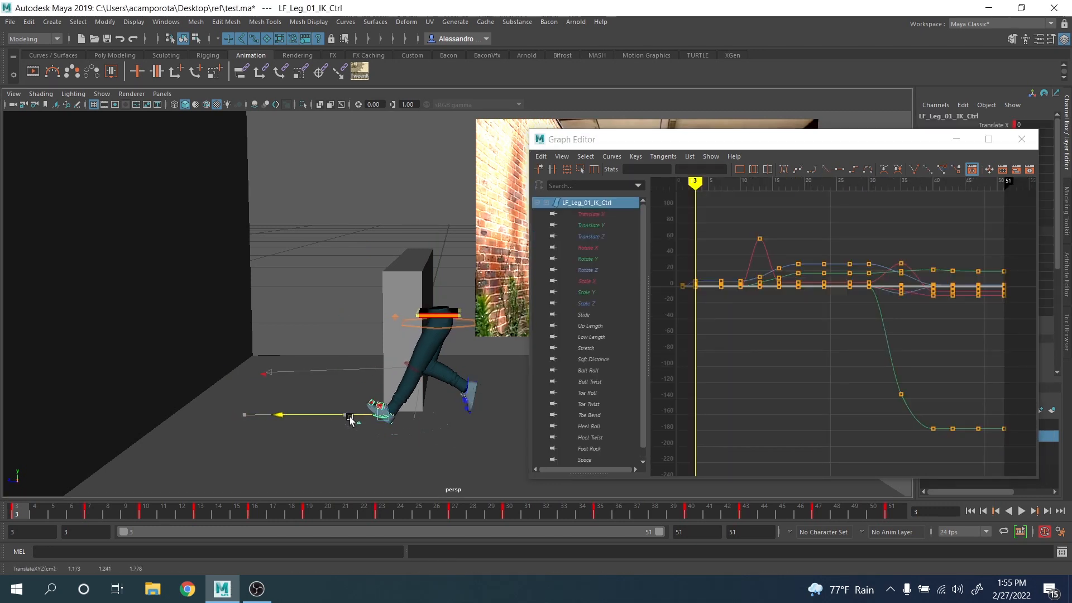
mouse_move(17, 511)
mouse_down()
mouse_move(102, 515)
mouse_move(19, 505)
mouse_up()
Step: Undo the left leg move and the preceding edits to the COG Translate Z key at frame 3
key(ctrl+z)
key(ctrl+z)
key(ctrl+z)
key(ctrl+z)
key(ctrl+z)
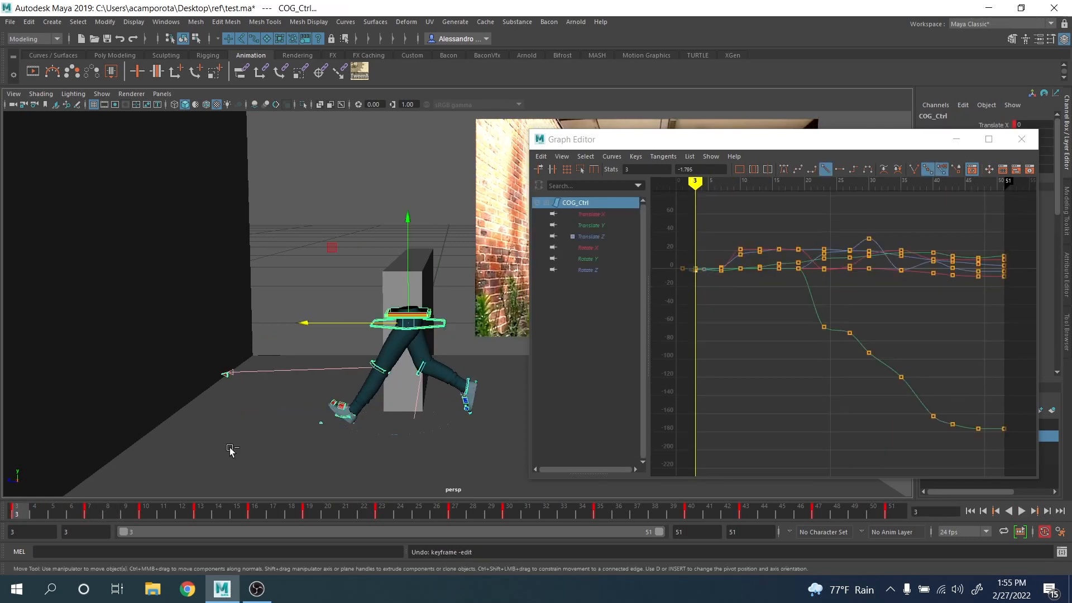
Step: Reselect the COG control alone and isolate its Translate Z curve in the Graph Editor to examine its shape
click(310, 253)
click(374, 322)
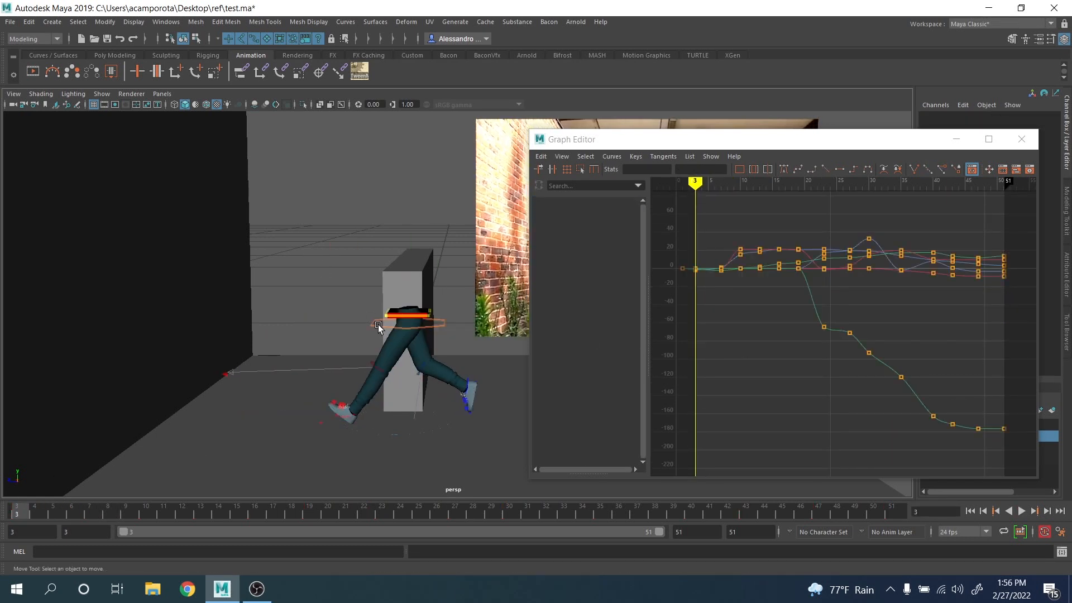
click(601, 237)
scroll(775, 308, down, 1)
alt+shift+right_drag(776, 308, 808, 313)
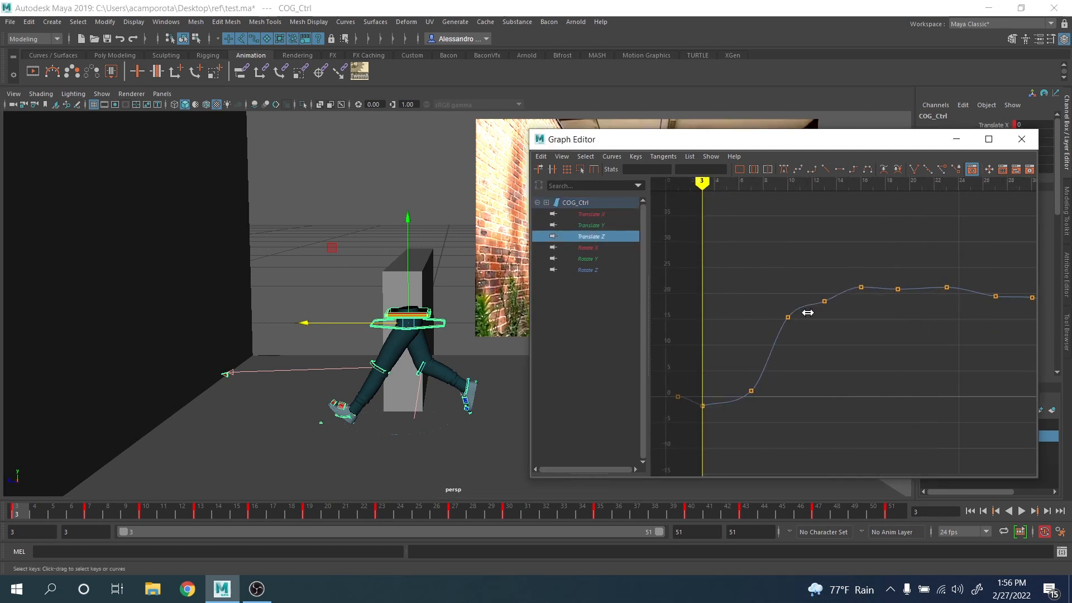
alt+middle_drag(804, 307, 802, 309)
key(f)
Step: Minimize the Graph Editor and, at frame 10, move the COG control to Translate Y 1.498 and Translate Z 13.008
drag(63, 505, 144, 525)
click(957, 139)
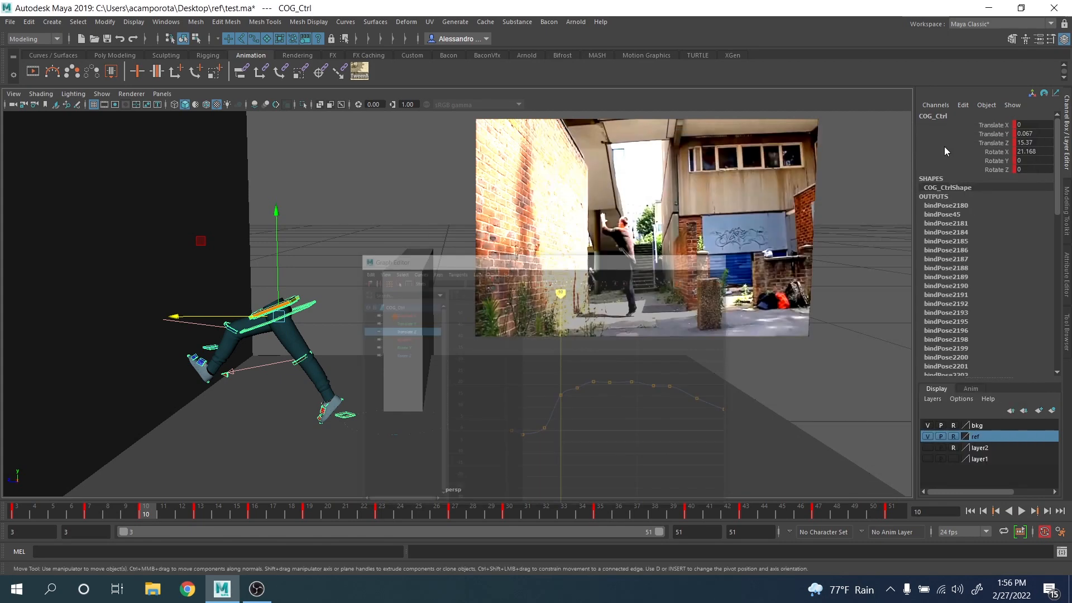
scroll(632, 259, up, 2)
alt+middle_drag(627, 261, 632, 244)
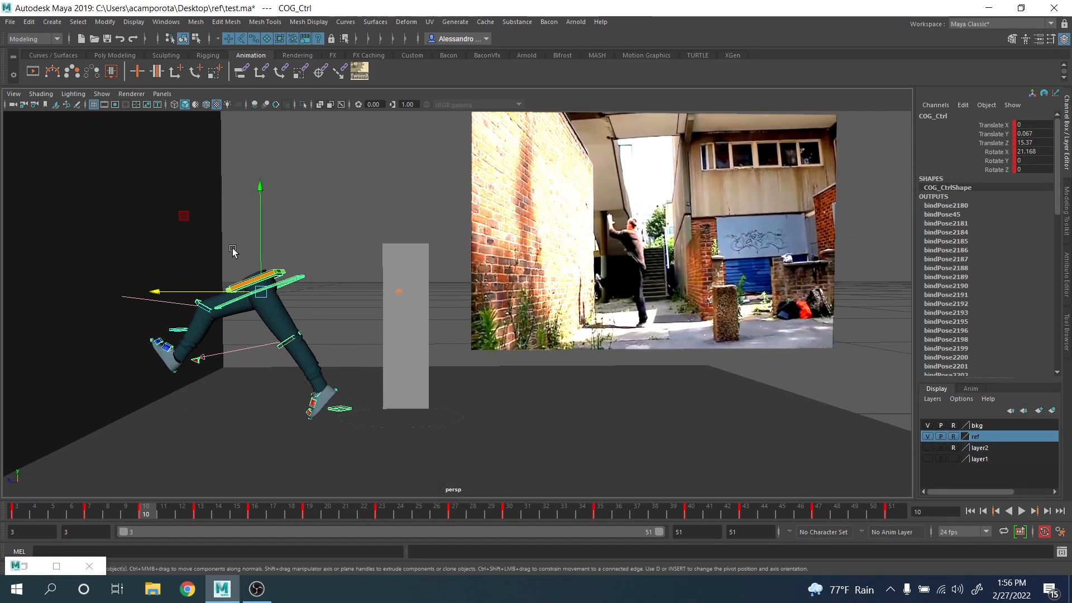
alt+middle_drag(235, 248, 394, 332)
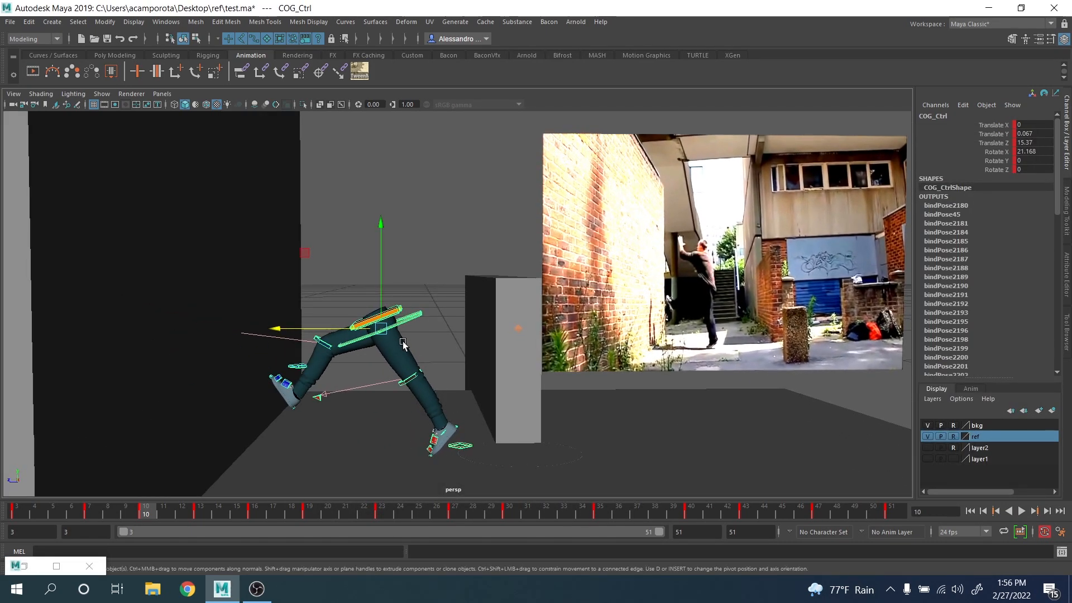
alt+middle_drag(304, 232, 235, 220)
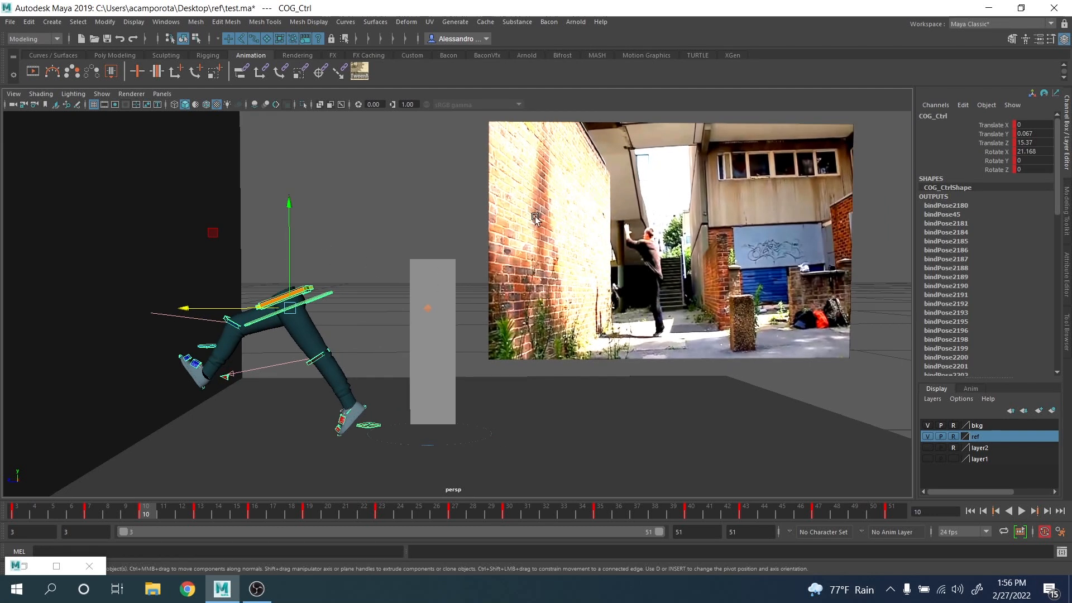
middle_drag(212, 225, 233, 220)
Step: Create a motion trail for the COG control and check its path between frames 10 and 11
click(76, 74)
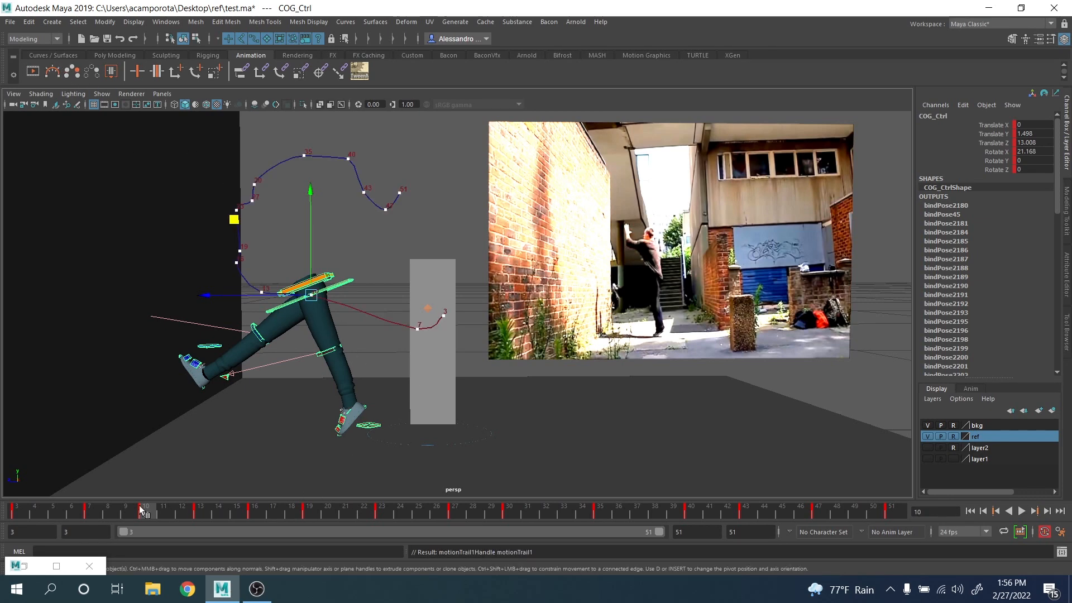
drag(143, 509, 167, 503)
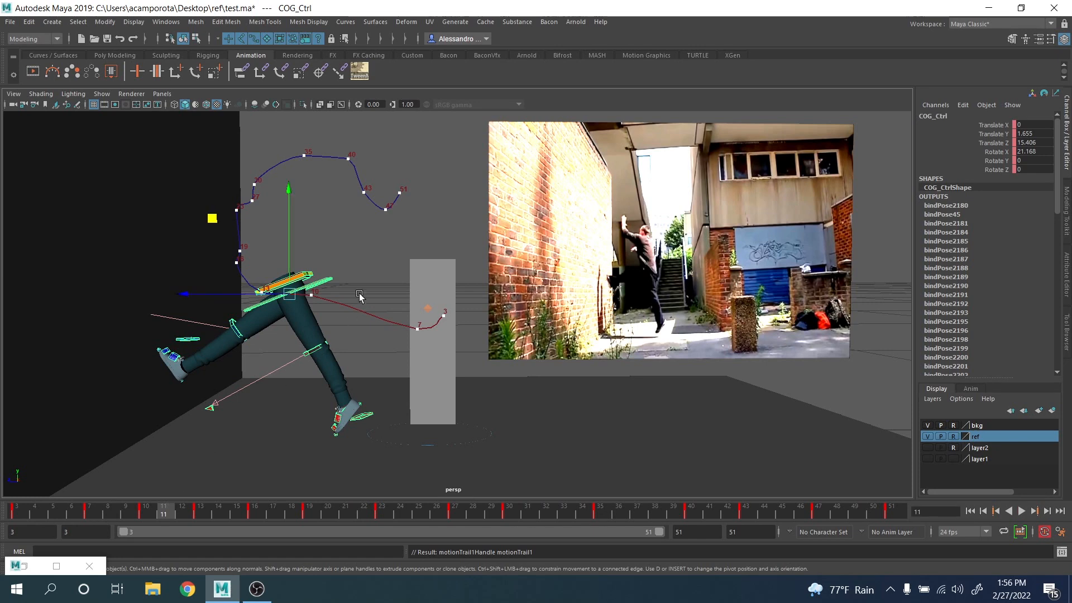
click(150, 519)
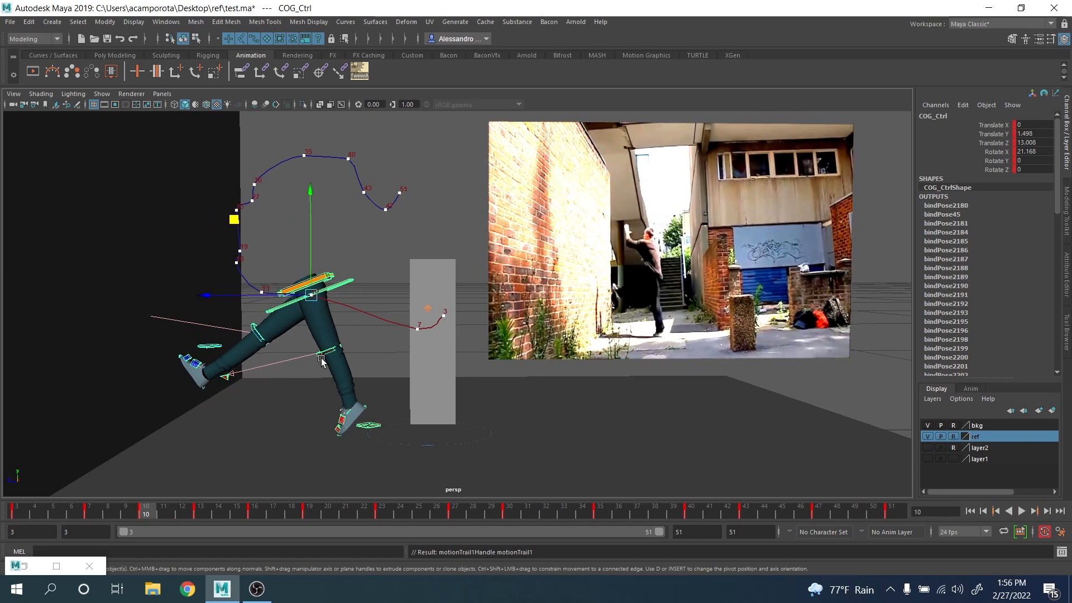
Step: At frame 13, move the COG control to Translate Y 3.192 and Translate Z 17.163, comparing it with the frame 10 pose
click(206, 511)
drag(188, 235, 196, 200)
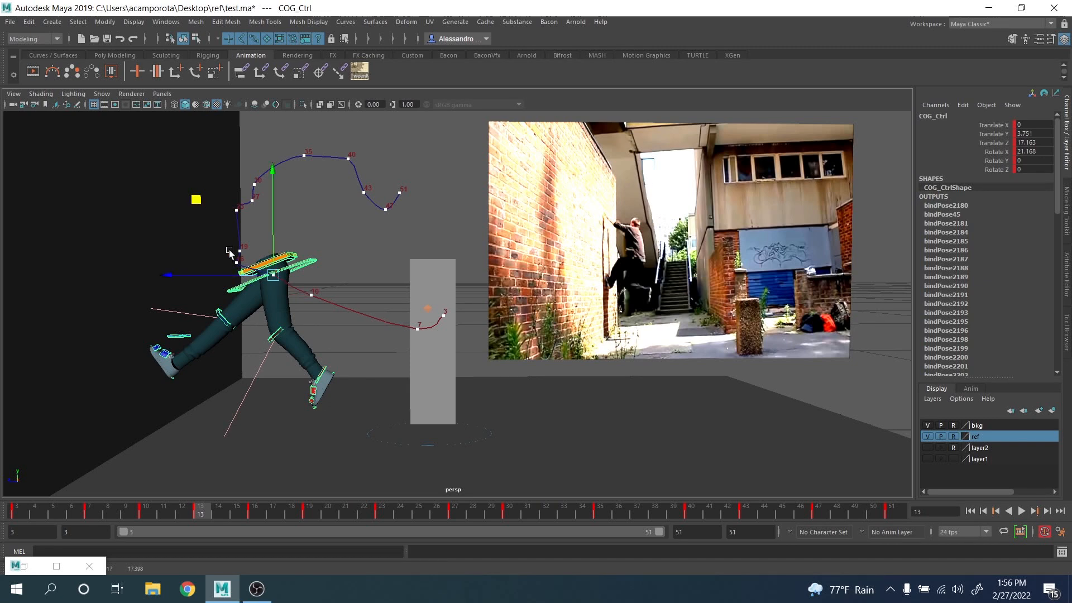
key(comma)
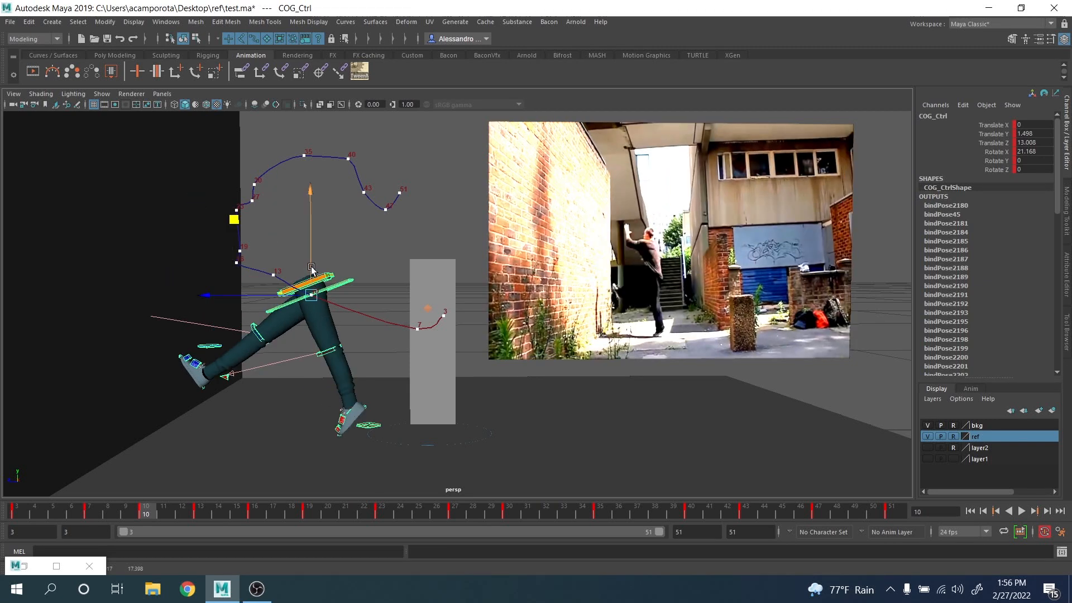
key(period)
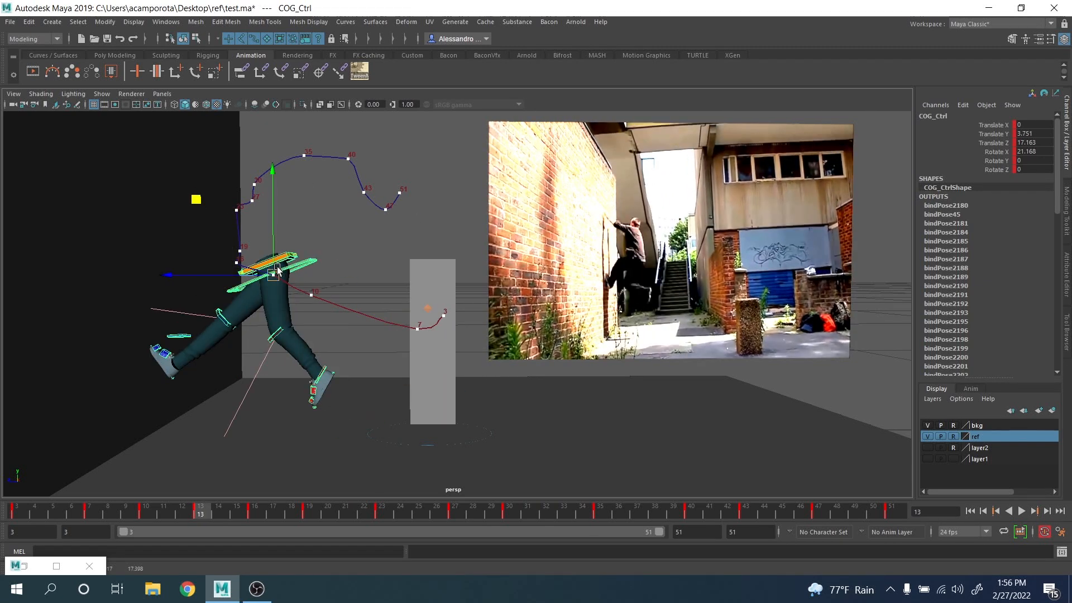
click(202, 272)
key(ctrl+z)
drag(273, 257, 278, 292)
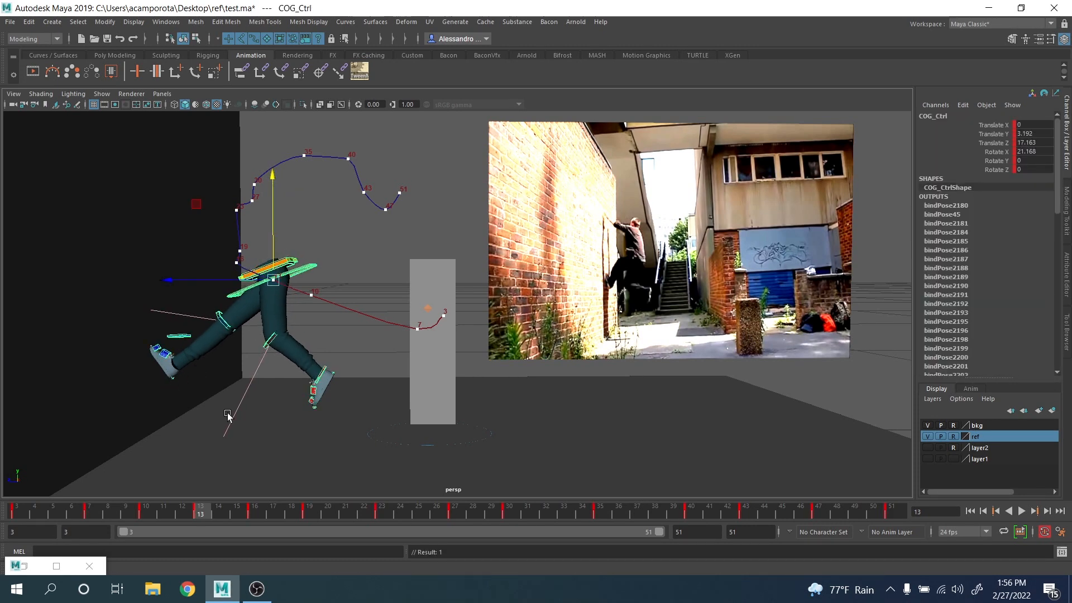
Step: At frame 16, move the COG control to Translate Y 5.303 and Translate Z 18.209, and compare the neighbouring key poses
key(period)
key(comma)
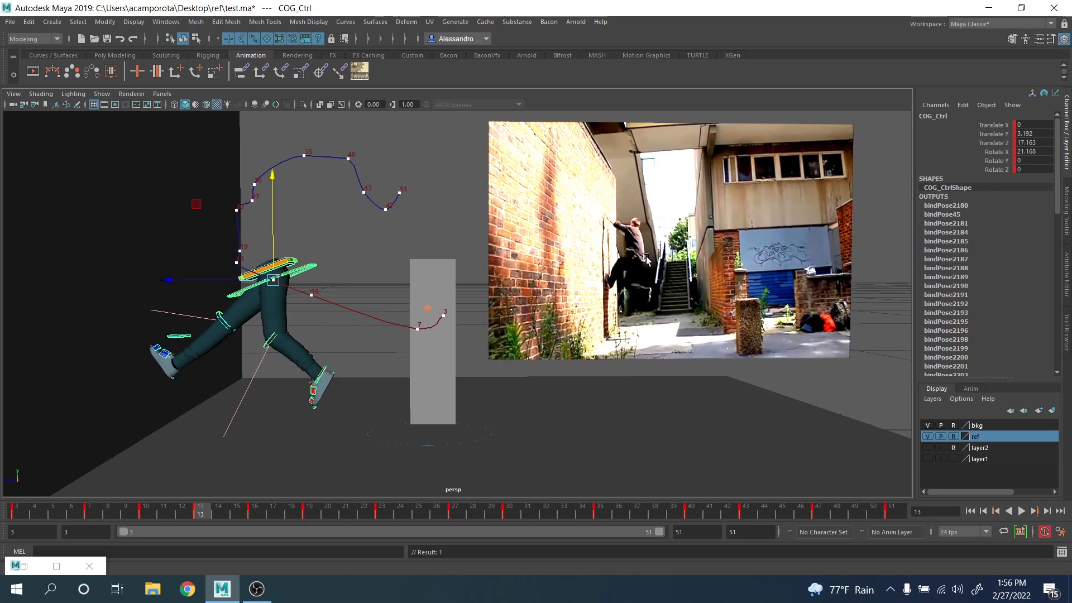
key(period)
key(comma)
key(period)
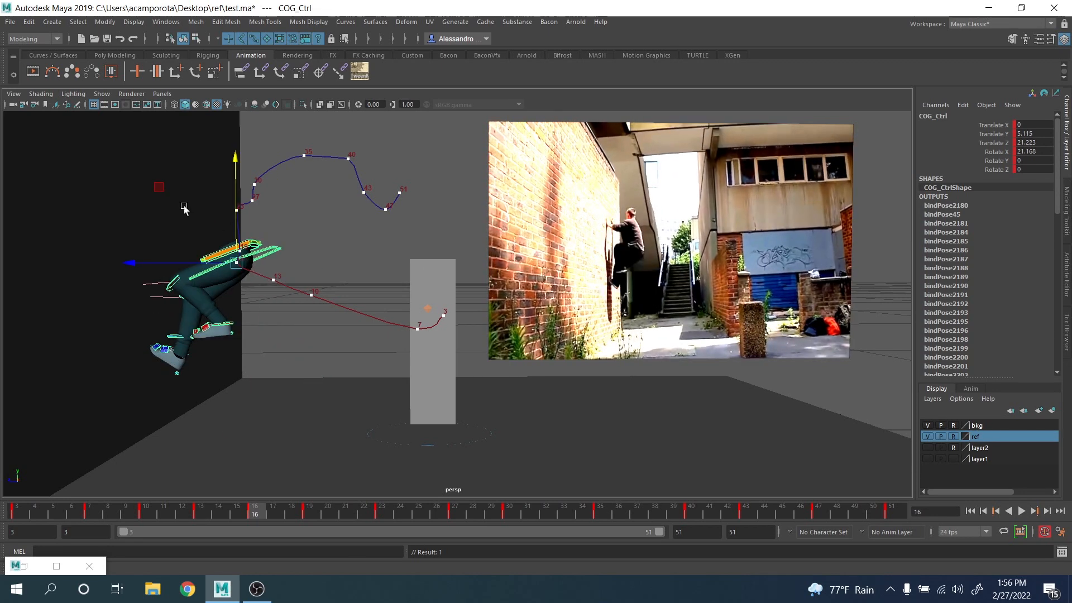
middle_drag(185, 208, 185, 187)
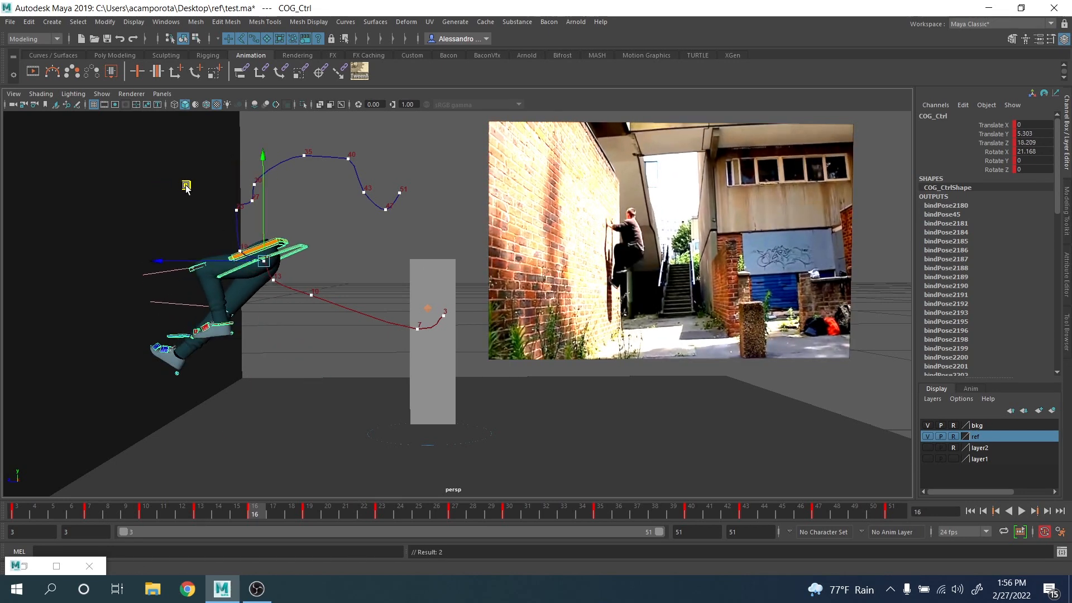
key(comma)
key(comma)
key(period)
key(period)
Step: Pull the right leg's IK control back to about 24 in Translate Z at frame 16, and check the pose at frame 19
click(181, 337)
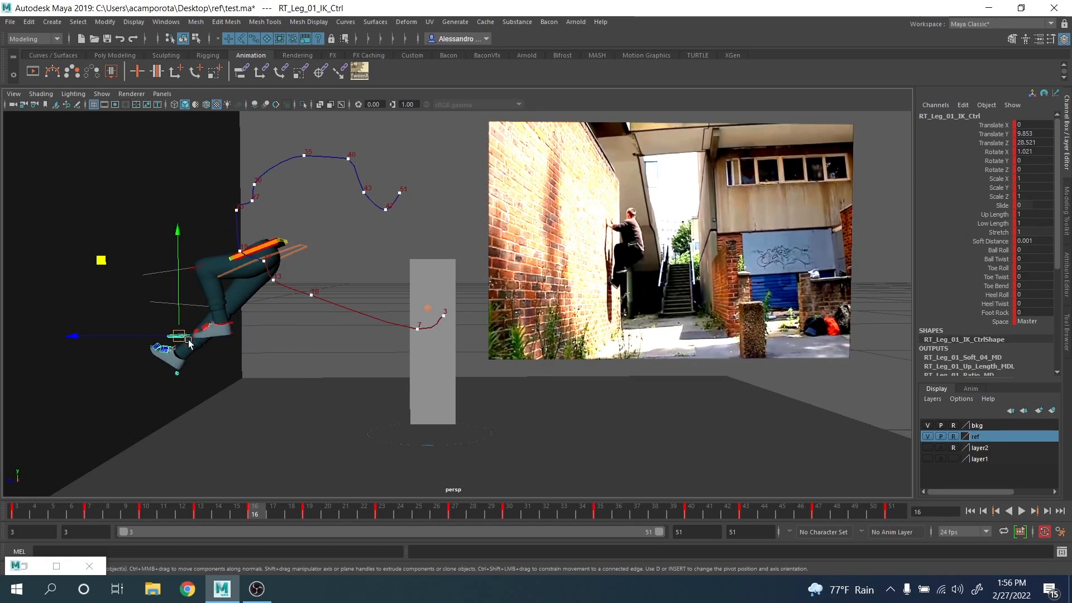
drag(131, 337, 172, 337)
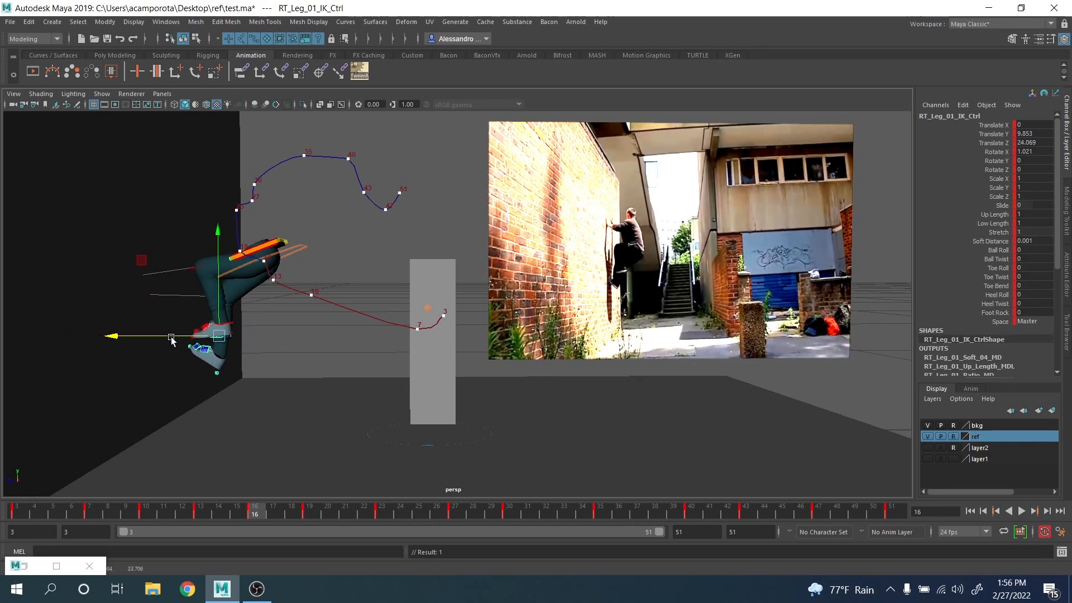
key(period)
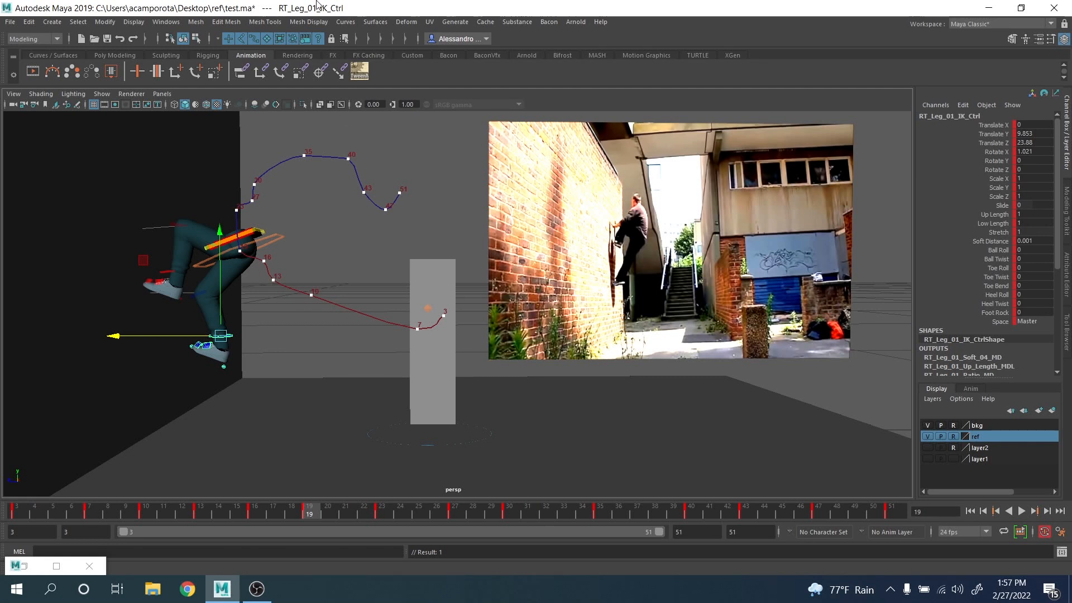
Step: Delete motionTrail1Handle through the Outliner and close the Outliner
click(166, 22)
click(184, 152)
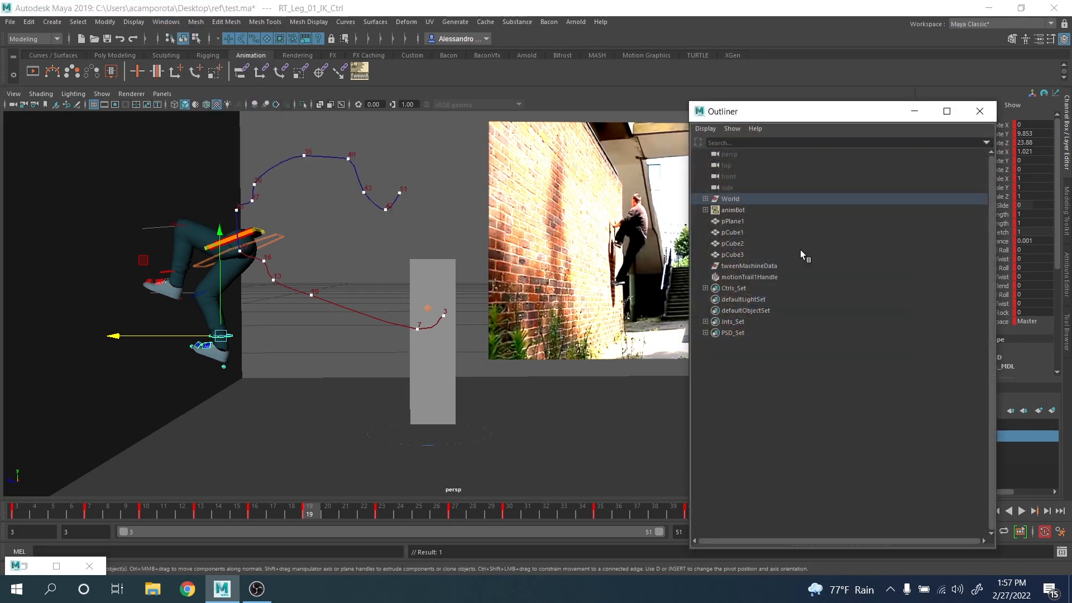
click(731, 278)
key(Delete)
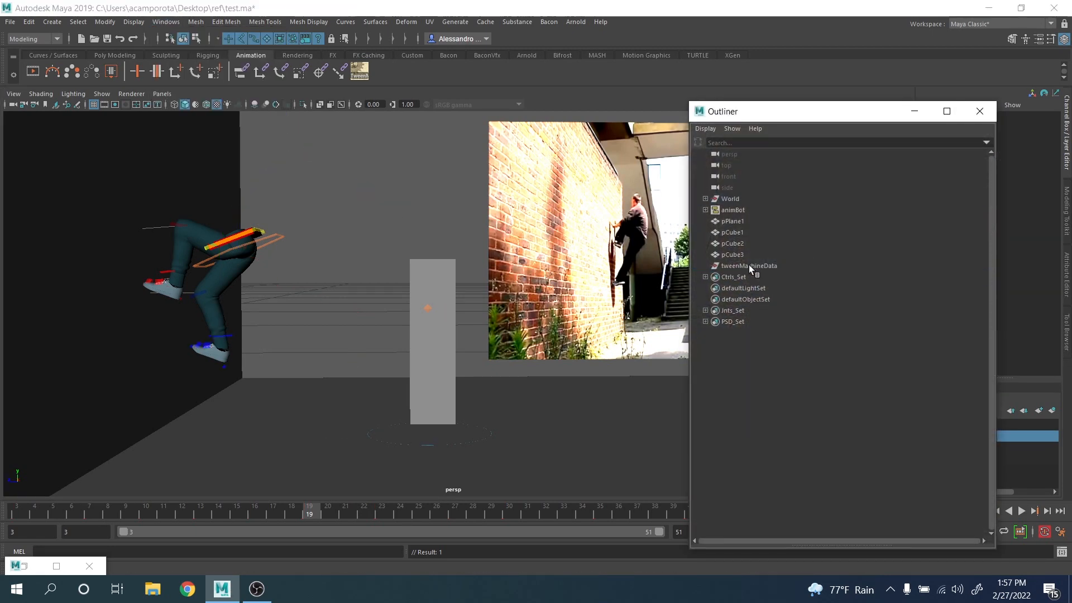
click(980, 113)
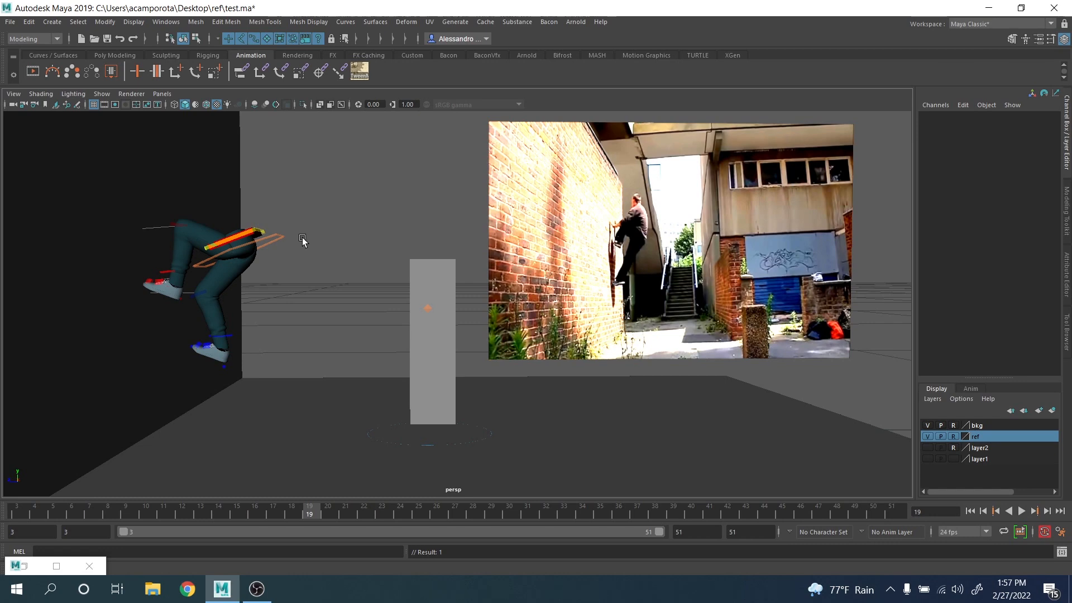
Step: Select all the rig's controls and delete their keys from frame 7 through frame 51
drag(75, 182, 554, 482)
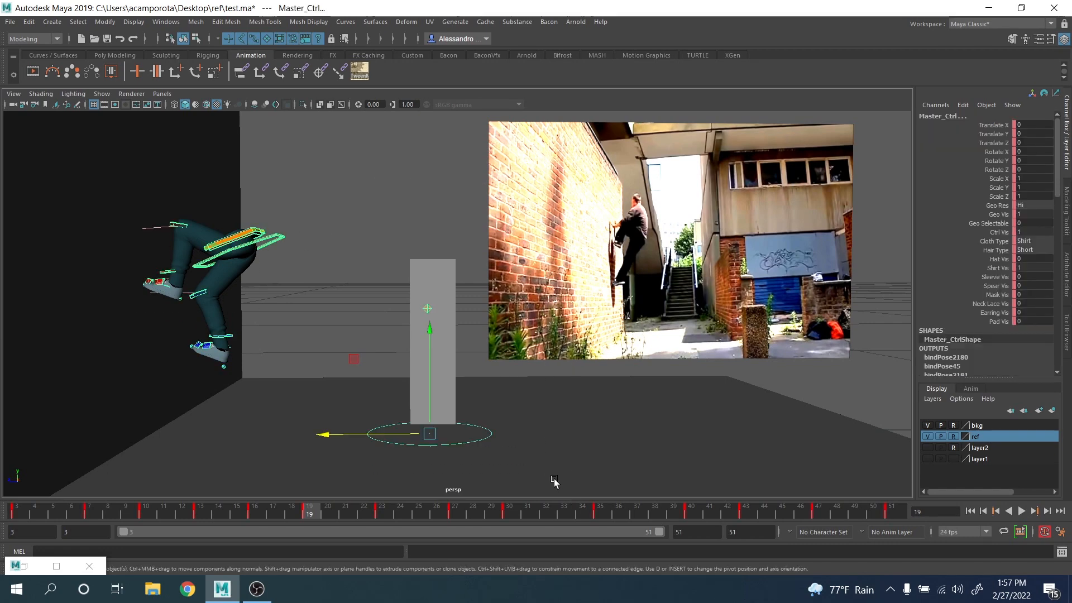
right_drag(507, 456, 262, 364)
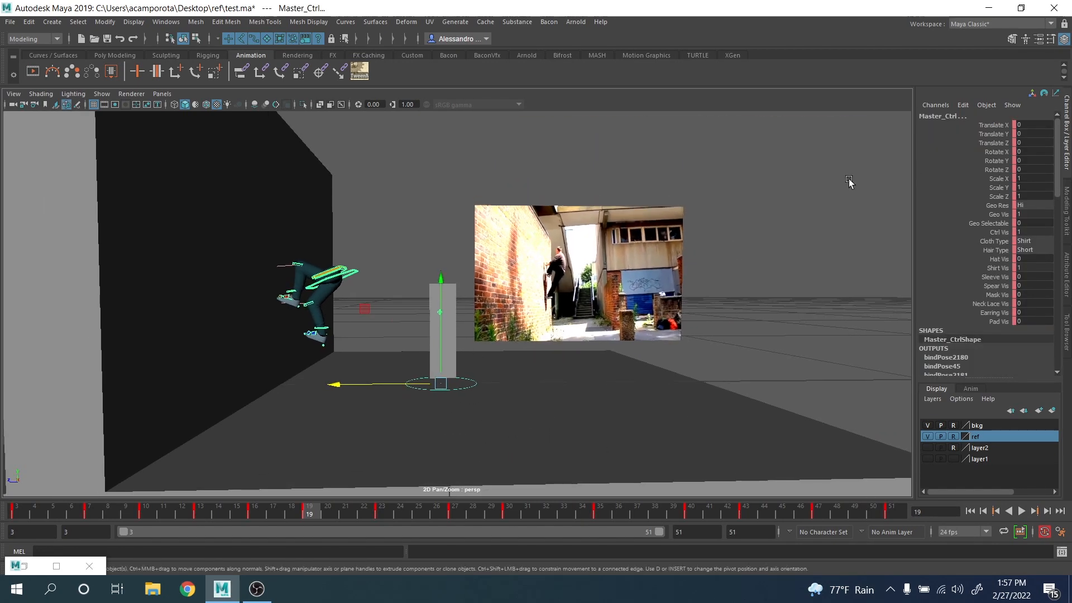
drag(837, 170, 156, 445)
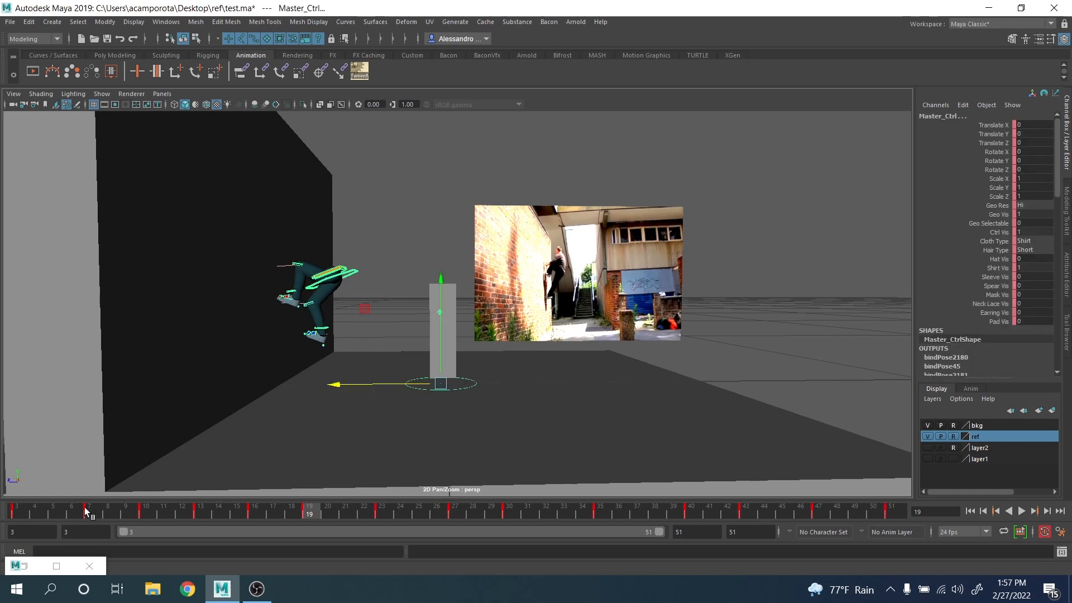
shift+drag(85, 507, 893, 519)
right_click(884, 516)
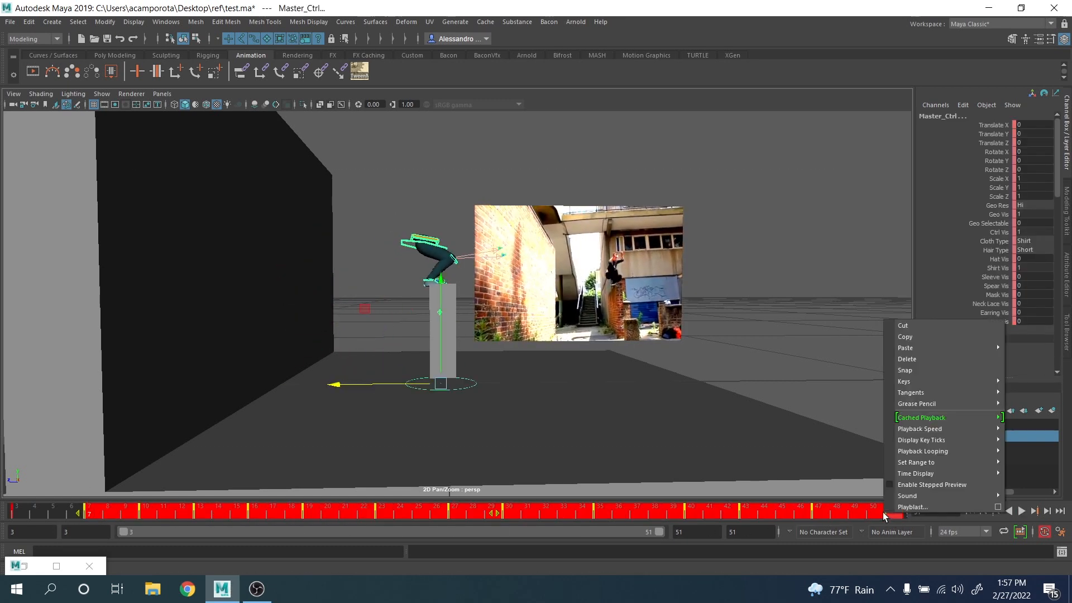
click(906, 359)
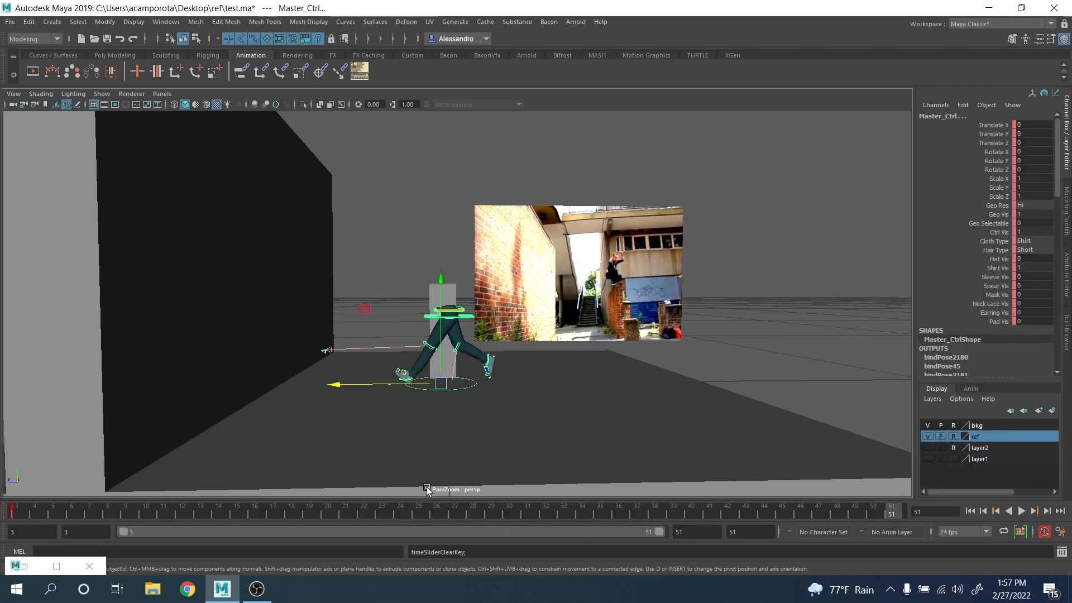
Step: Play the timeline to check the rig against the reference video, stopping at frame 46
key(alt+v)
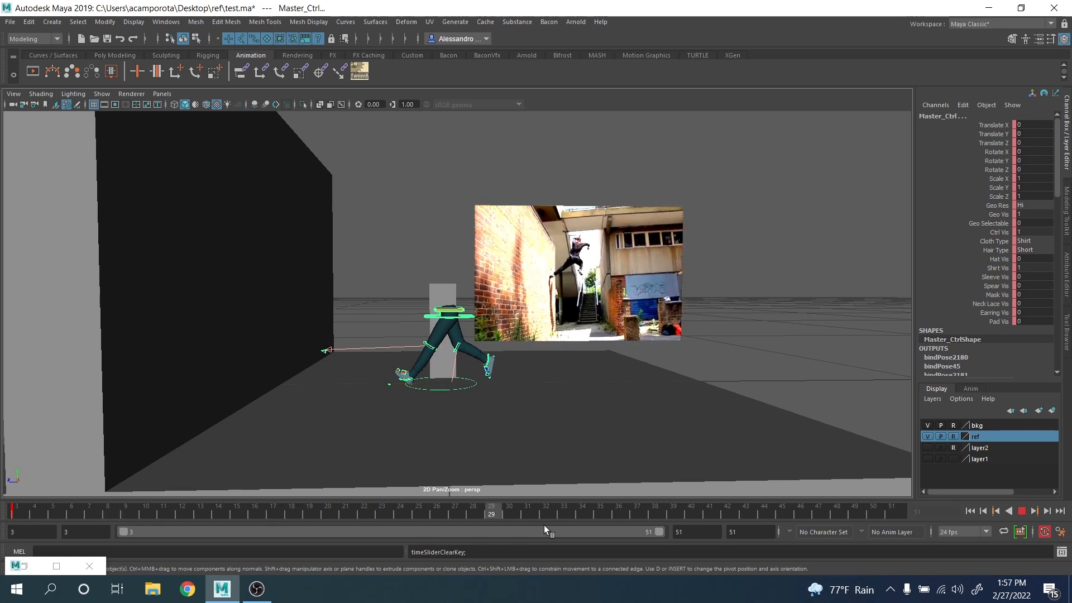
key(alt+v)
alt+drag(514, 455, 508, 464)
scroll(502, 434, up, 3)
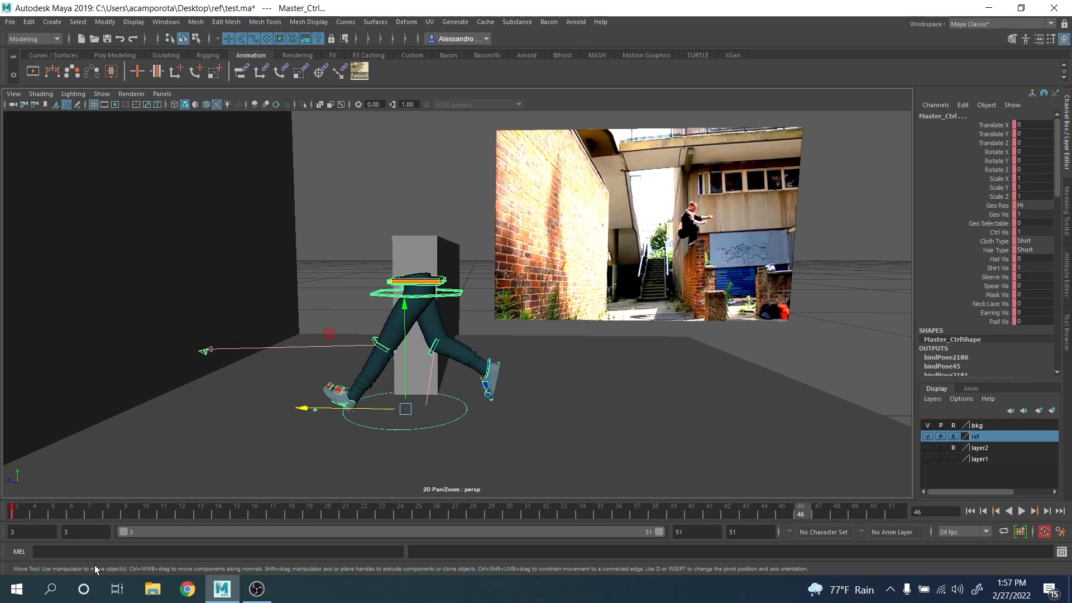
Step: Deselect the rig controls and frame the legs, wall and reference video together in the perspective view
click(358, 287)
scroll(362, 286, down, 4)
alt+middle_drag(363, 286, 407, 310)
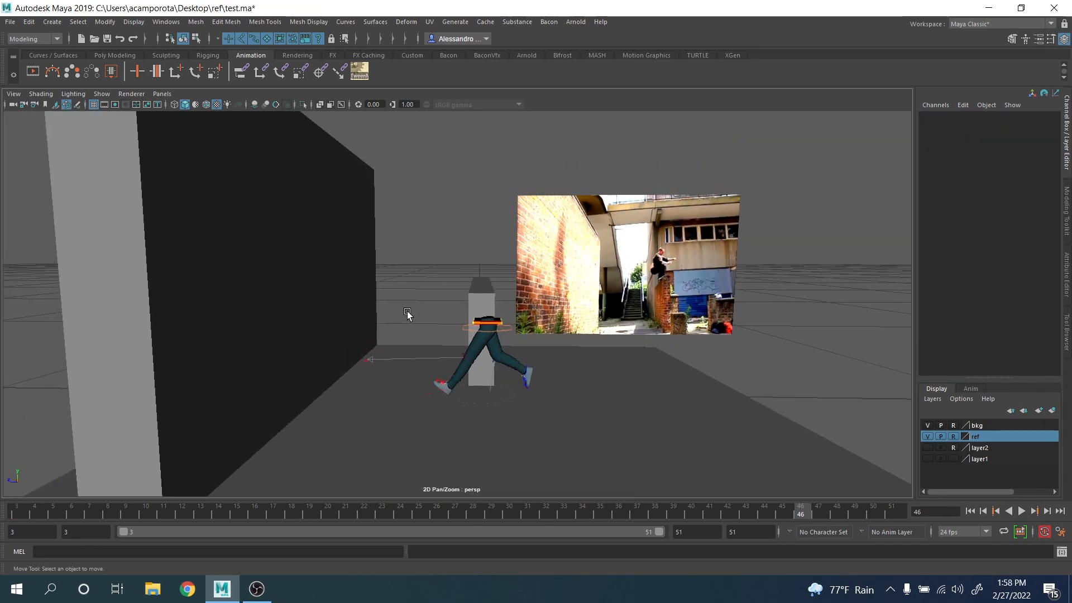
scroll(410, 318, up, 3)
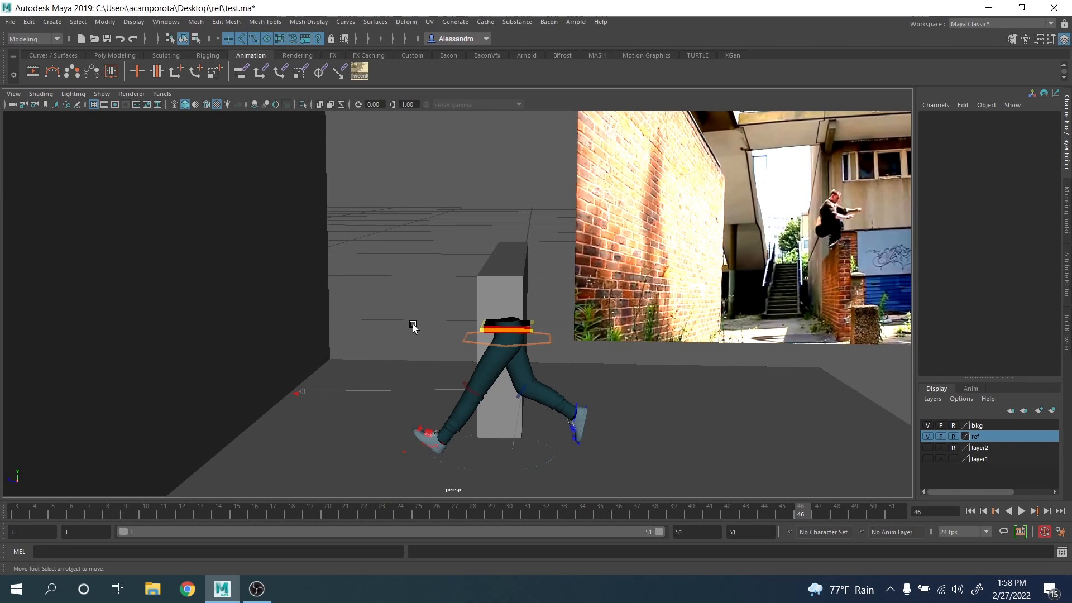
scroll(423, 323, down, 2)
alt+middle_drag(480, 329, 475, 309)
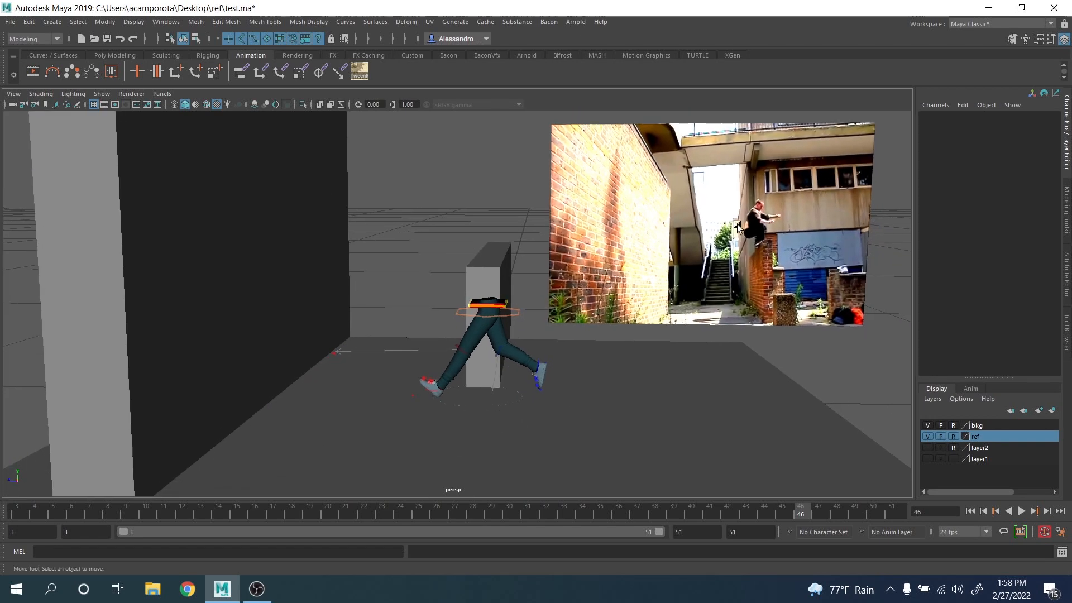
Step: Select all the rig controls at frame 3, and set the default in and out tangents to Spline in the animation preferences
drag(737, 223, 209, 458)
click(20, 504)
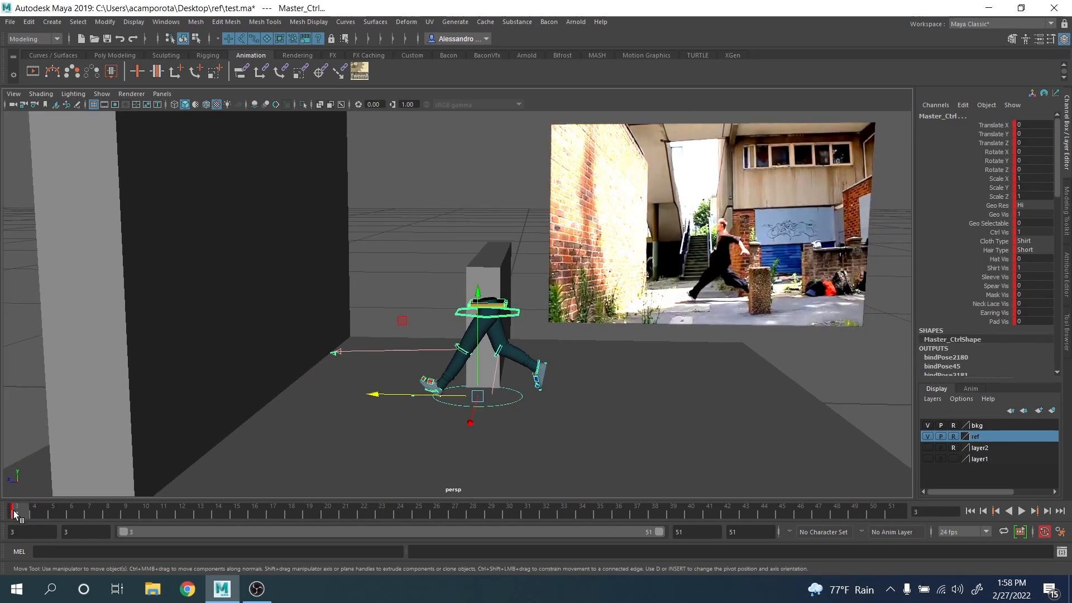
click(1061, 533)
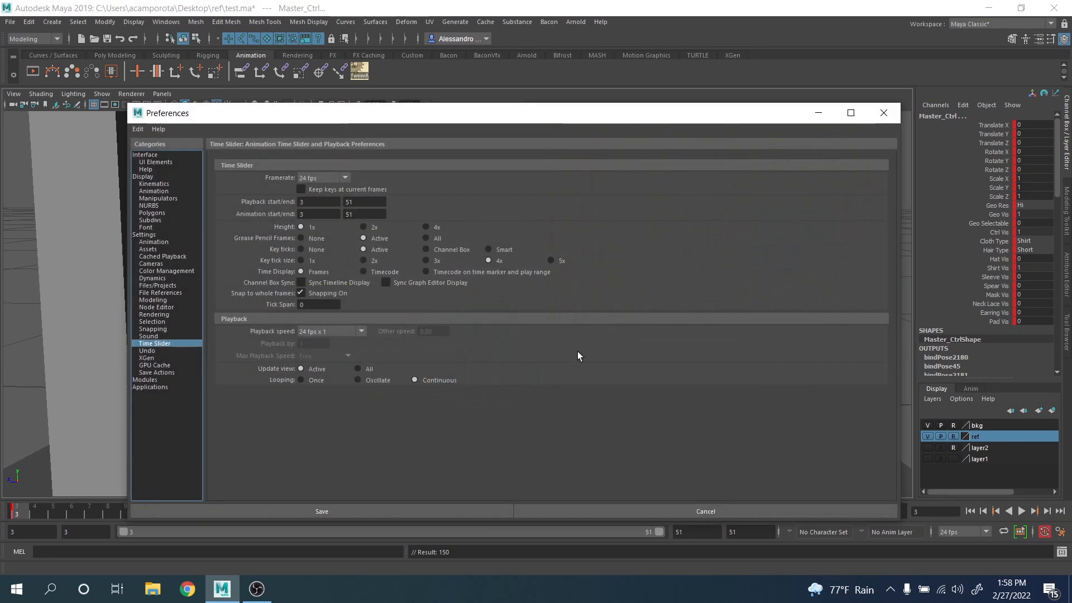
click(154, 241)
click(323, 310)
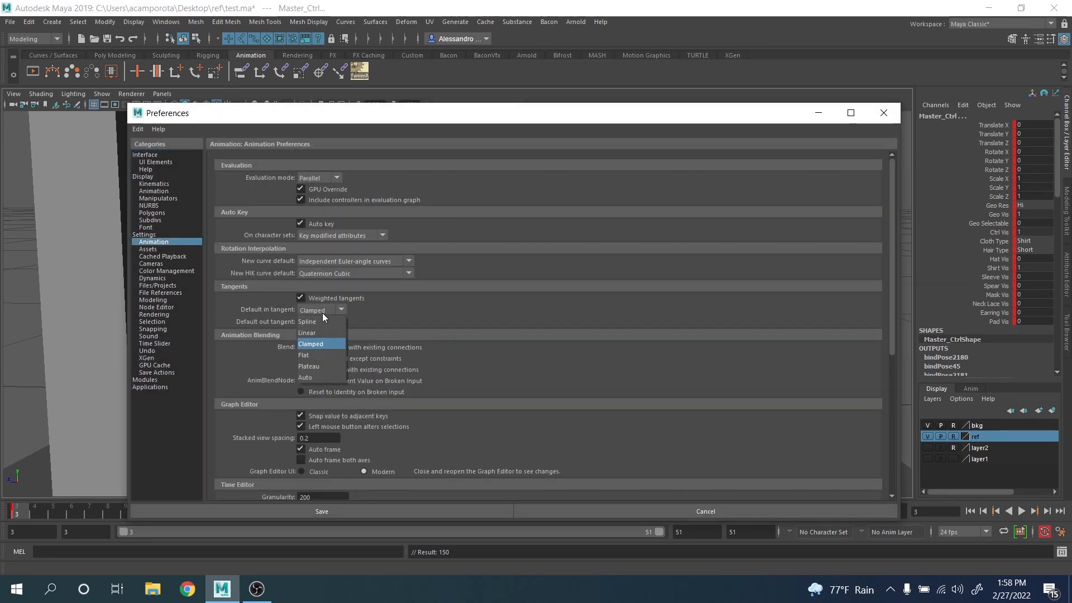
click(320, 318)
click(321, 323)
click(319, 334)
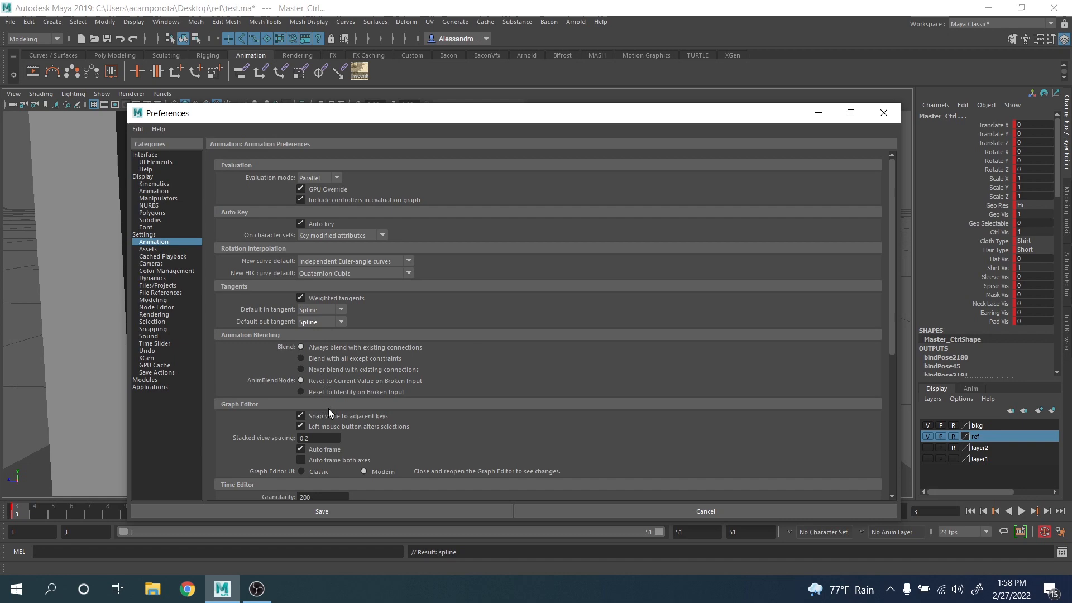
click(333, 513)
Step: Lower the COG control and shift it backward at frame 3, to about Translate Y -2.48 and Translate Z -2.599
alt+middle_drag(481, 387, 422, 394)
alt+right_drag(421, 395, 427, 407)
alt+middle_drag(426, 406, 467, 360)
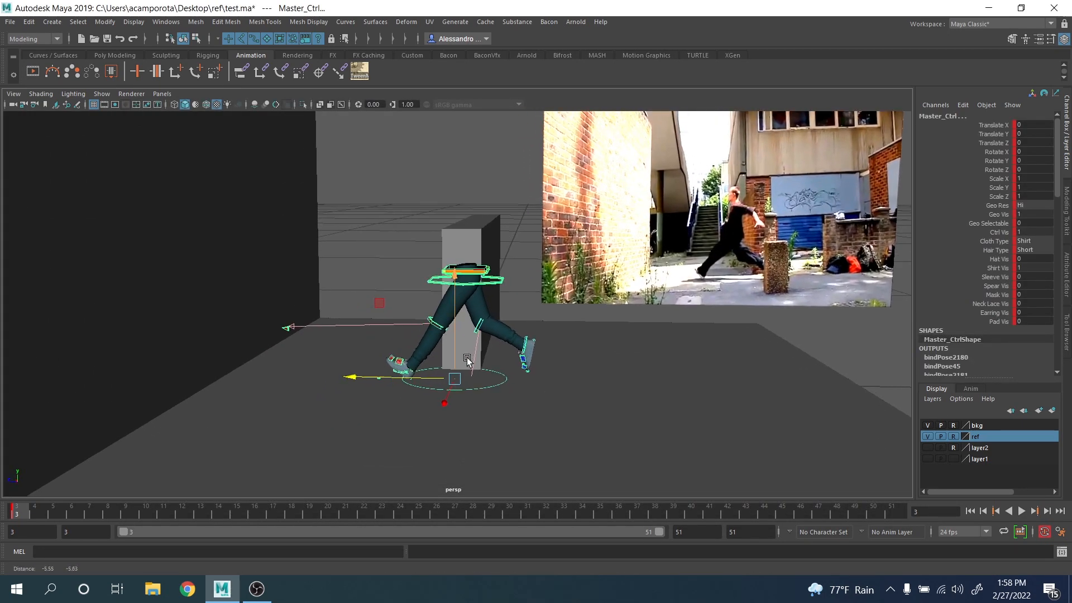
alt+right_drag(467, 361, 469, 371)
alt+drag(469, 371, 471, 371)
alt+middle_drag(472, 371, 440, 383)
alt+right_drag(440, 383, 442, 385)
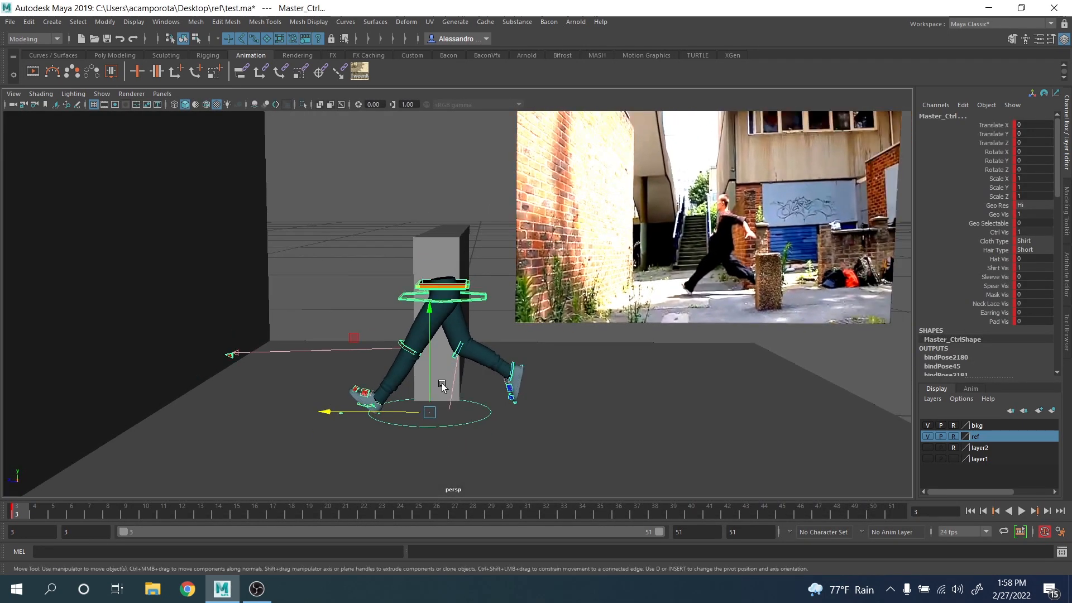
alt+middle_drag(546, 342, 521, 333)
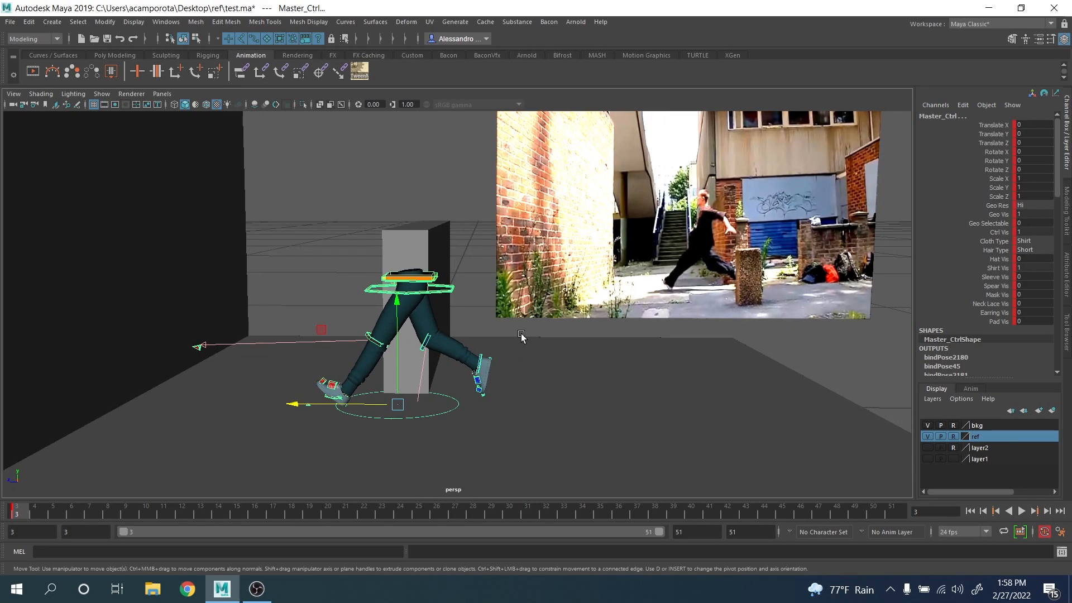
alt+right_drag(586, 301, 589, 274)
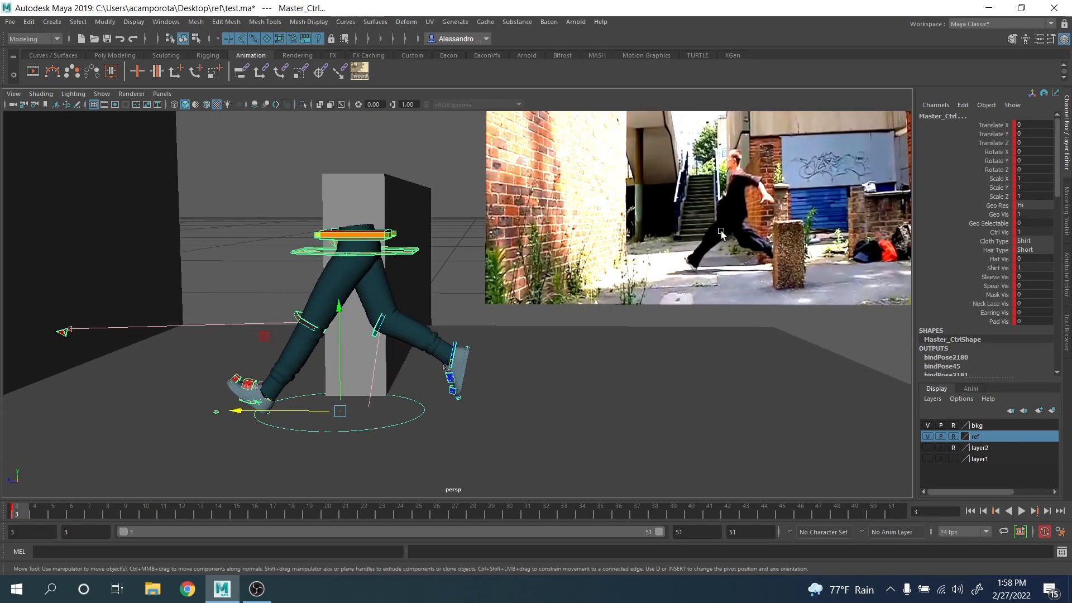
click(395, 258)
middle_drag(279, 175, 291, 196)
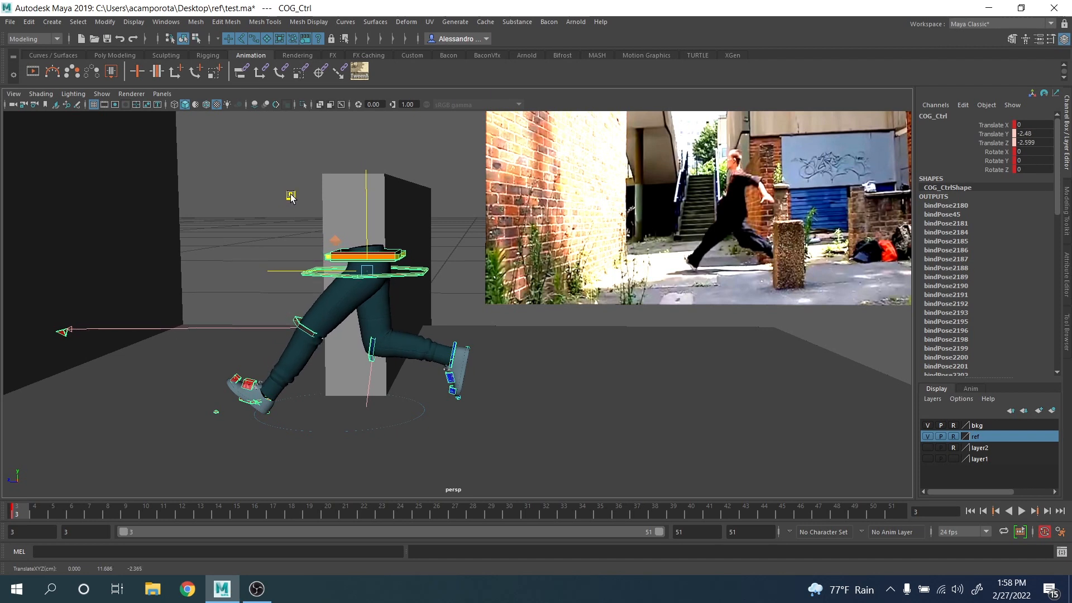
Step: Pose the right foot IK control at frame 3 with about Translate Y 3.082, Translate Z -10.404 and Rotate X 96.169
click(454, 347)
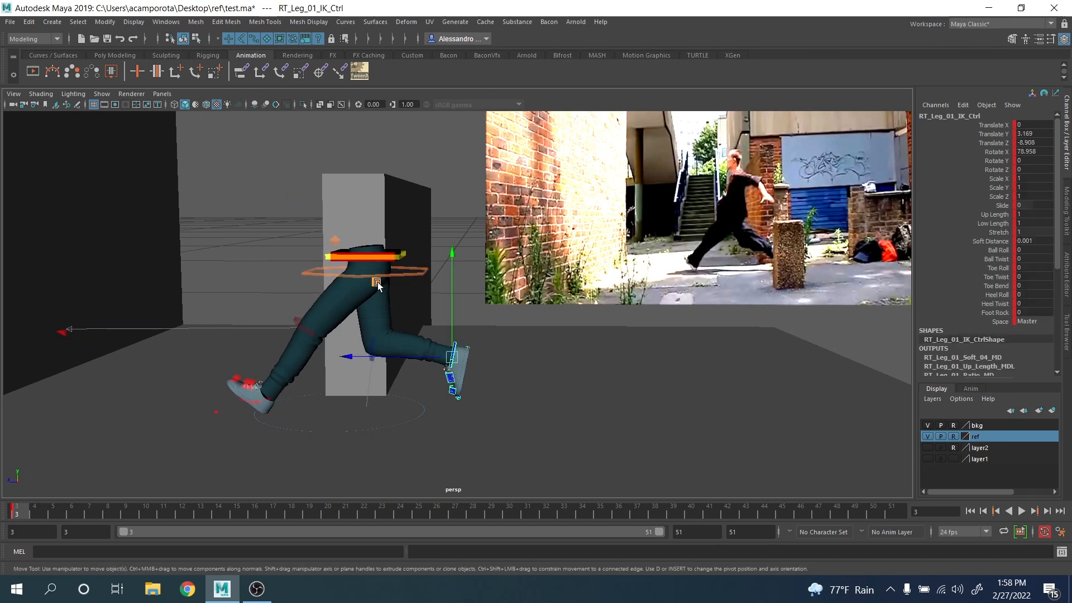
middle_drag(377, 284, 396, 289)
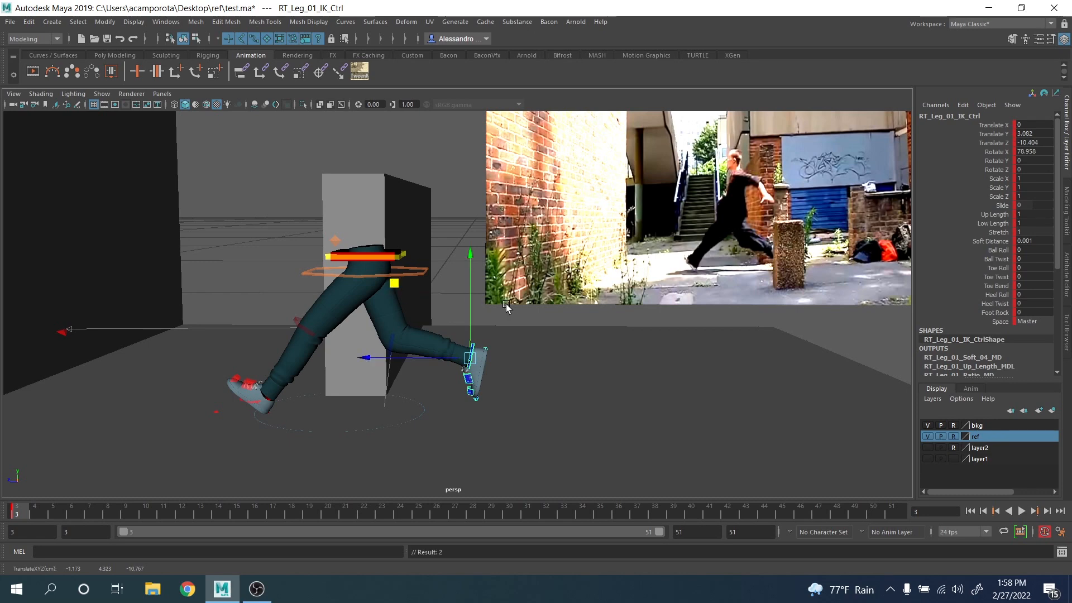
key(e)
middle_drag(506, 308, 626, 523)
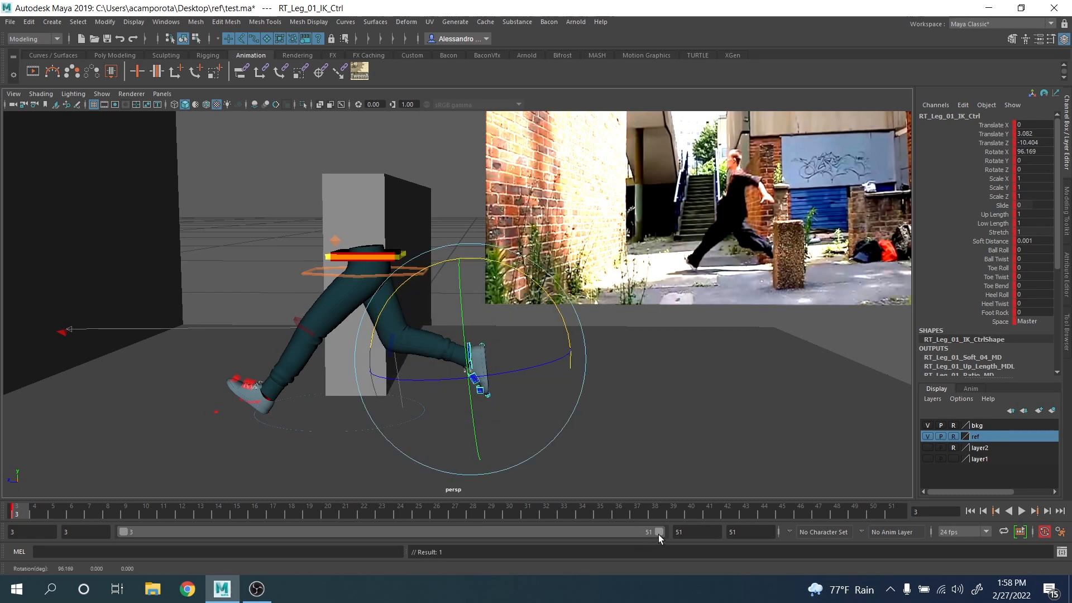
Step: Shorten the playback range to end at frame 26, and key all the rig controls at frame 6
drag(659, 531, 382, 528)
alt+right_drag(371, 491, 33, 511)
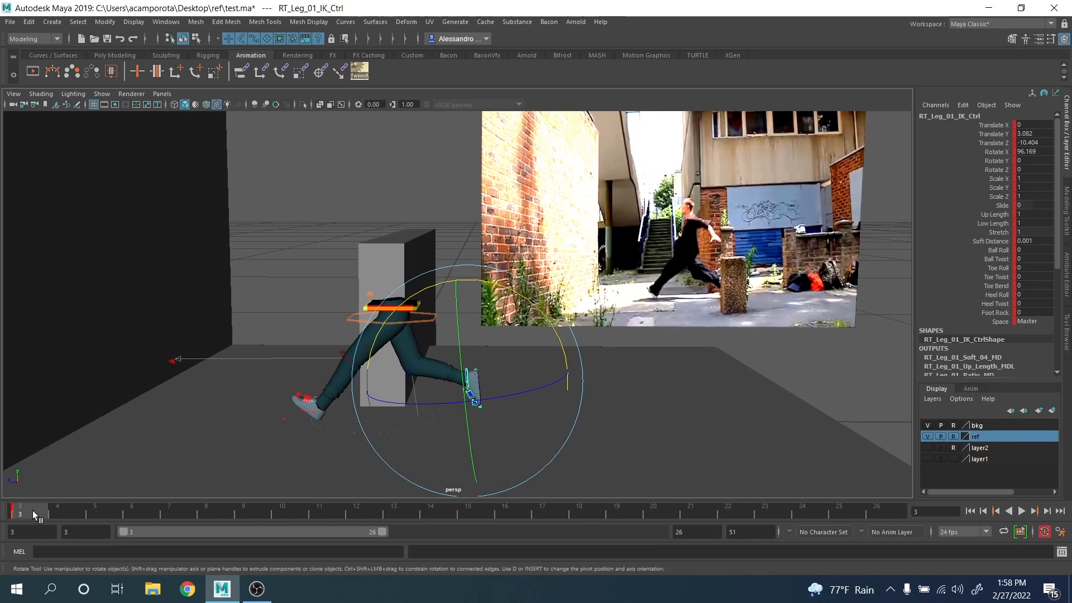
drag(32, 510, 115, 514)
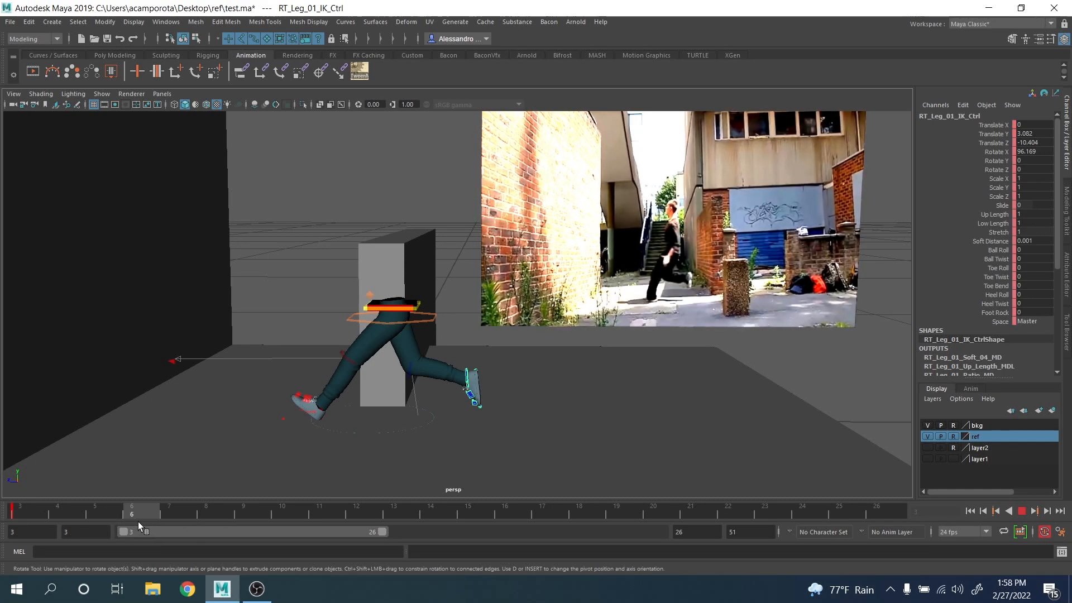
key(q)
mouse_move(220, 371)
mouse_down()
mouse_move(370, 468)
mouse_move(357, 450)
mouse_up()
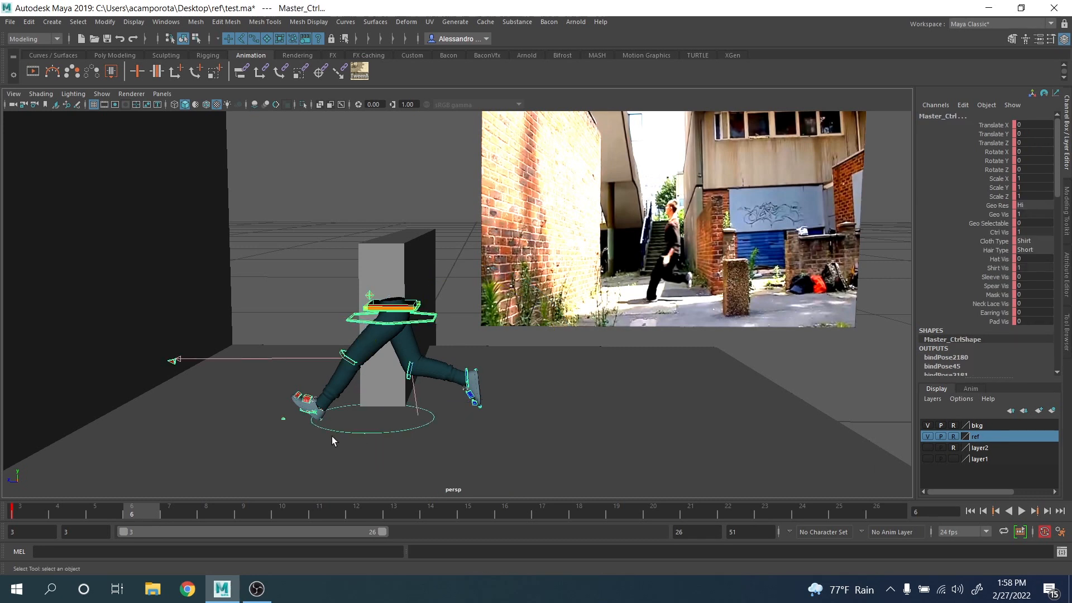
key(s)
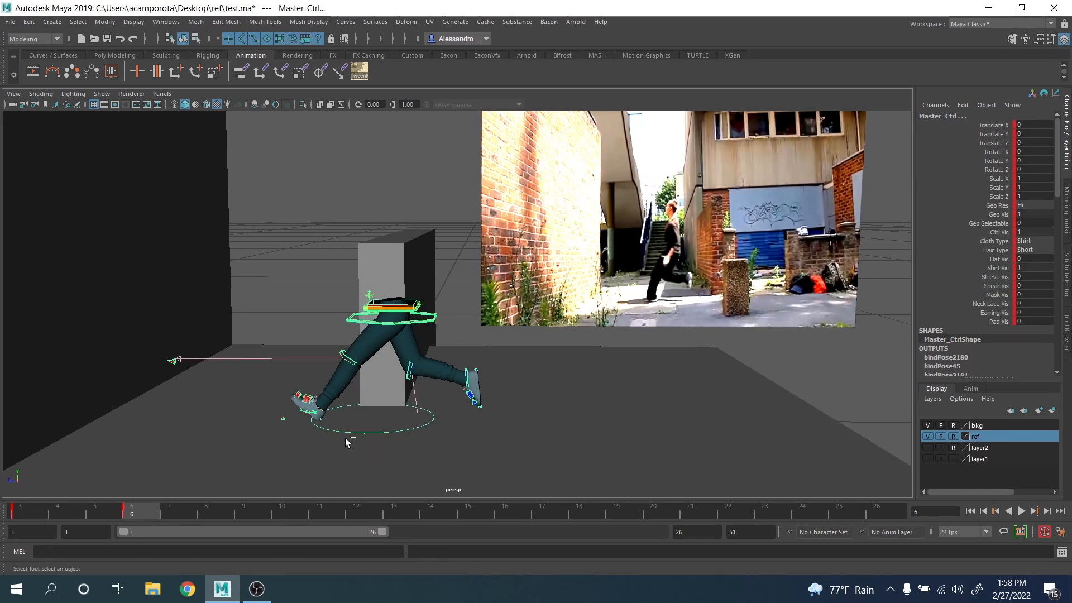
Step: Reset the left foot tilt control's translation and rotation values to 0 at frame 6 so the foot lies flat
ctrl+drag(345, 438, 332, 423)
drag(1051, 126, 1049, 168)
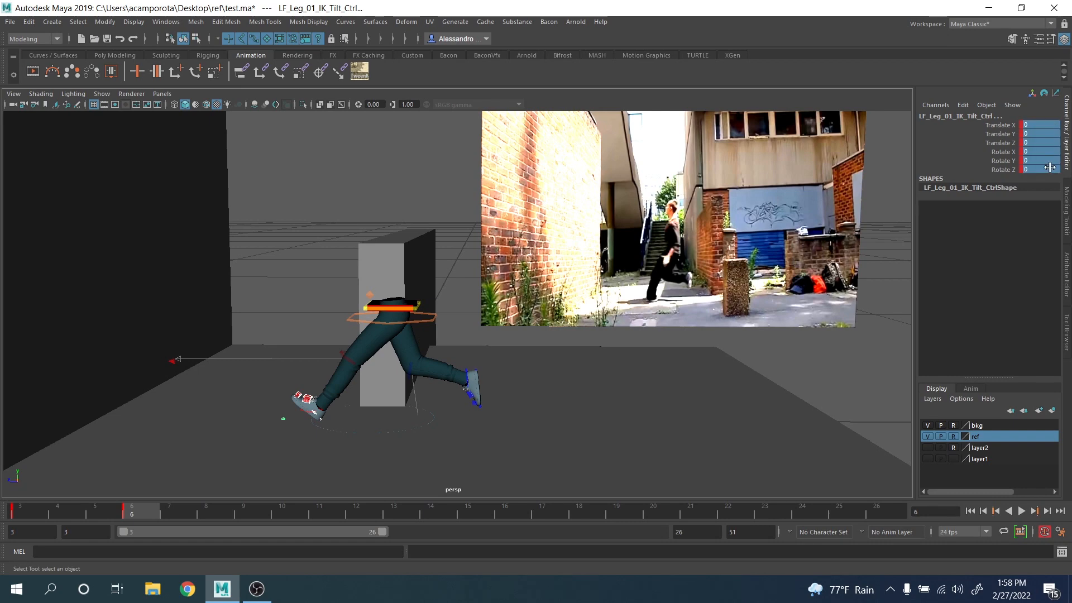
text(0)
key(Return)
Step: Move the COG control forward at frame 6 to about Translate Z 0.213, comparing the pose with the frame 3 key
alt+middle_drag(526, 333, 550, 323)
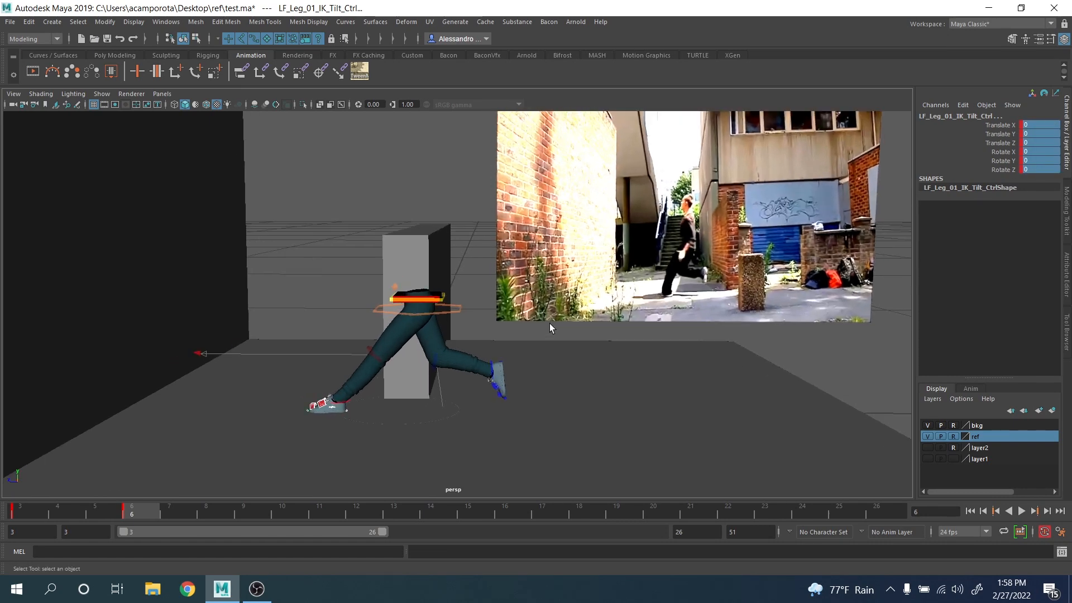
scroll(549, 323, up, 2)
click(453, 312)
key(w)
drag(364, 309, 338, 309)
key(comma)
key(period)
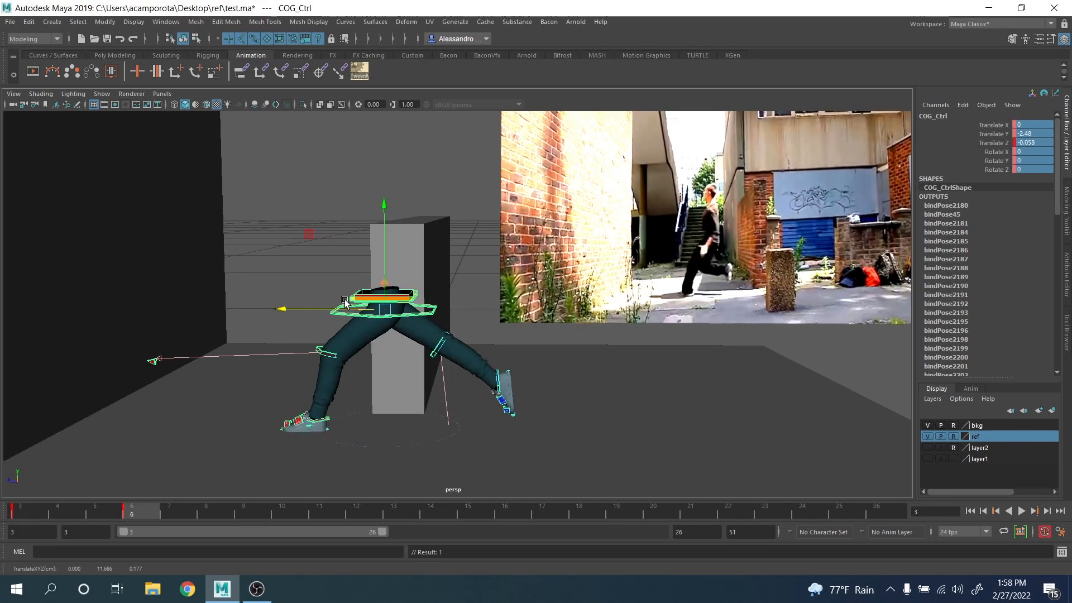
key(comma)
key(period)
drag(327, 307, 324, 307)
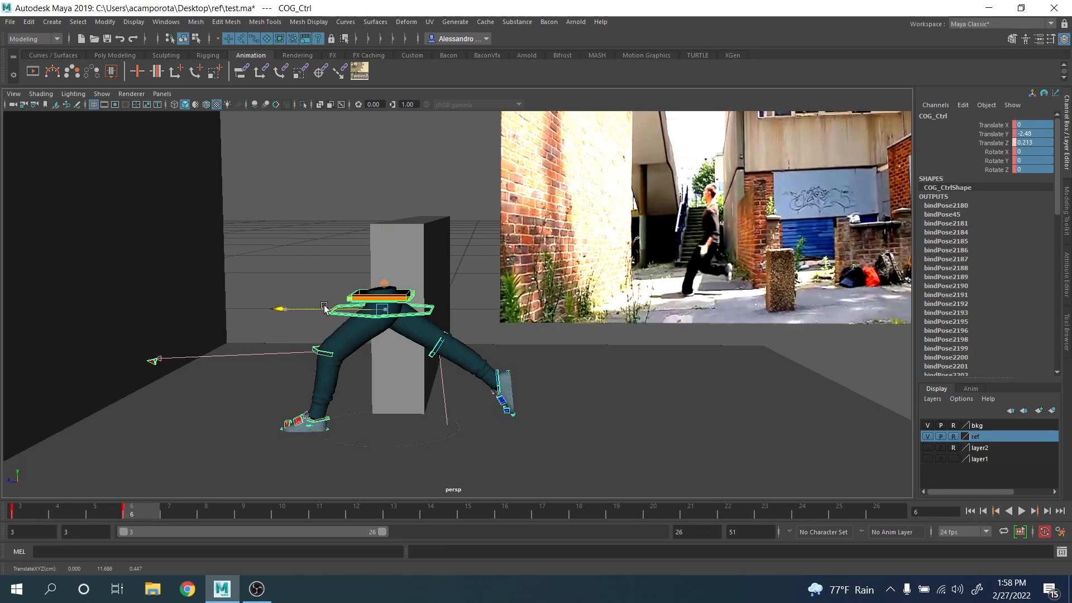
key(comma)
key(period)
Step: Fine-tune the COG control to Translate Y -2.48 and Z -2.815 at frame 3, and Translate Y -2.803 at frame 6
key(comma)
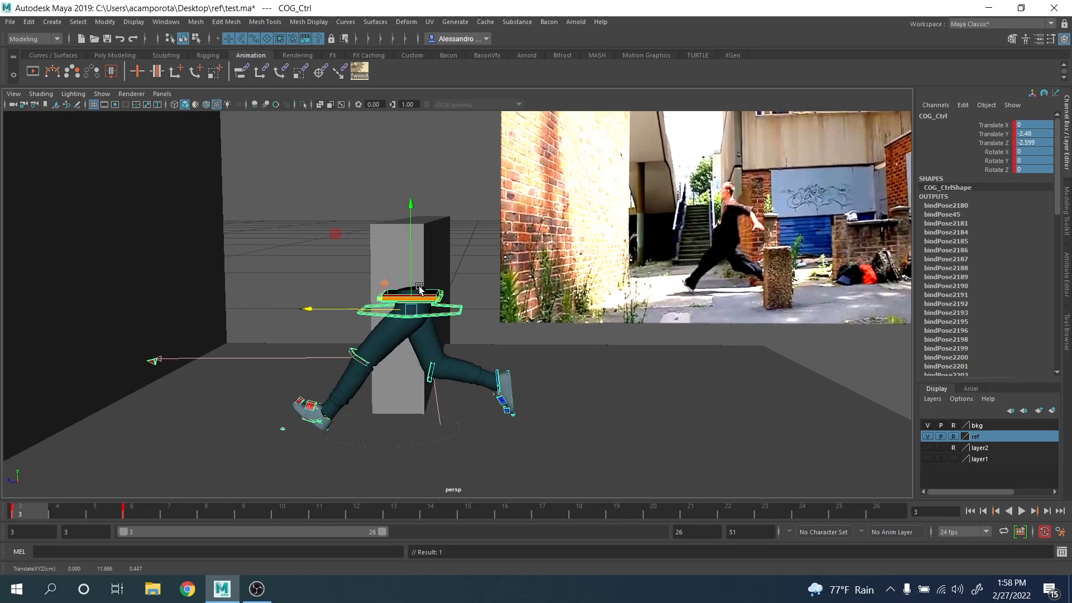
key(period)
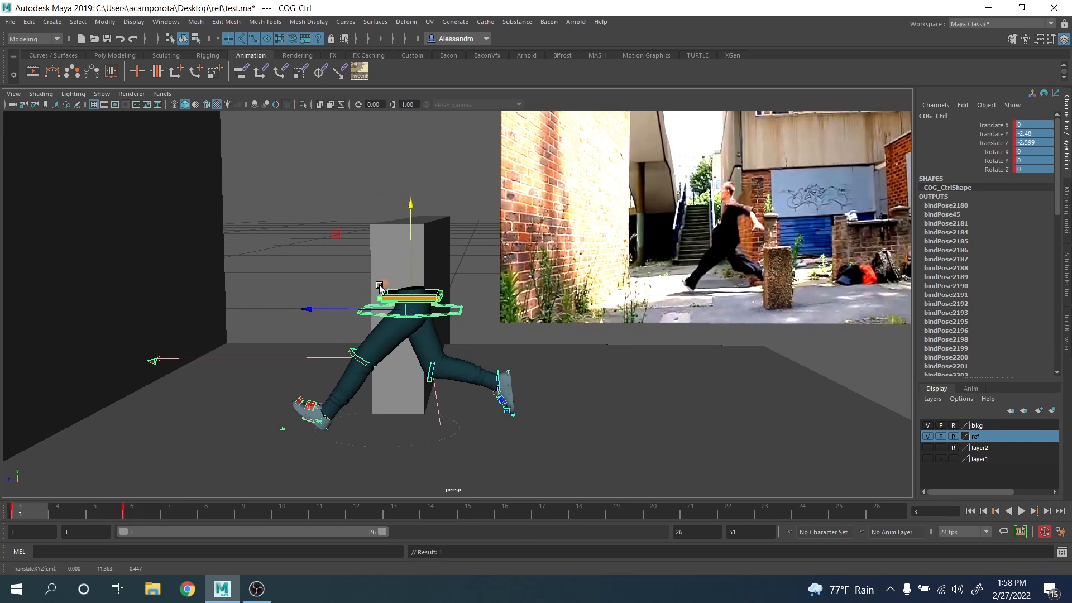
key(comma)
drag(410, 273, 409, 273)
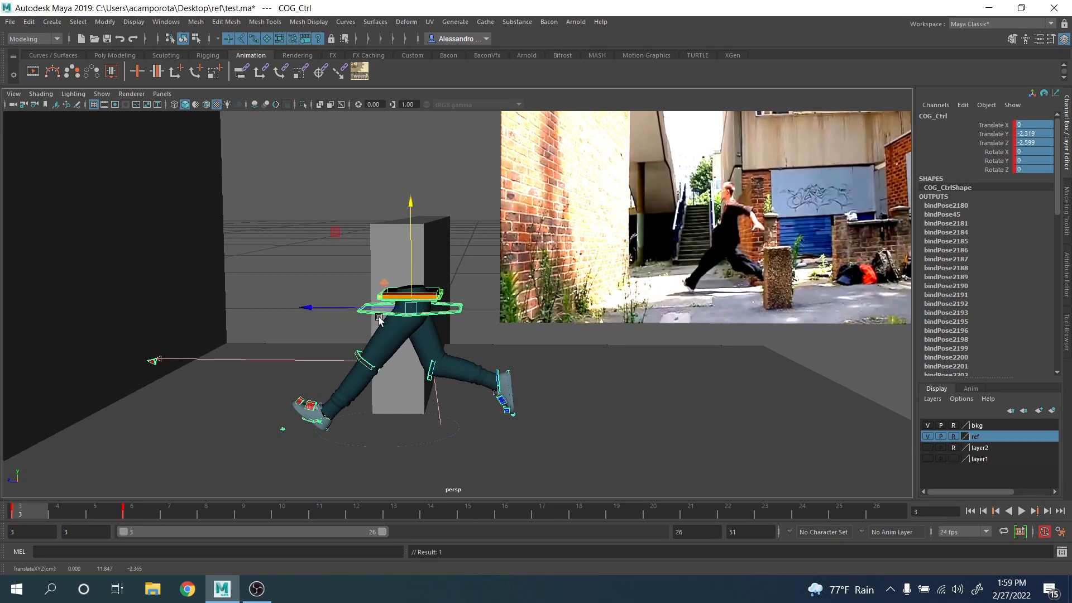
key(period)
key(comma)
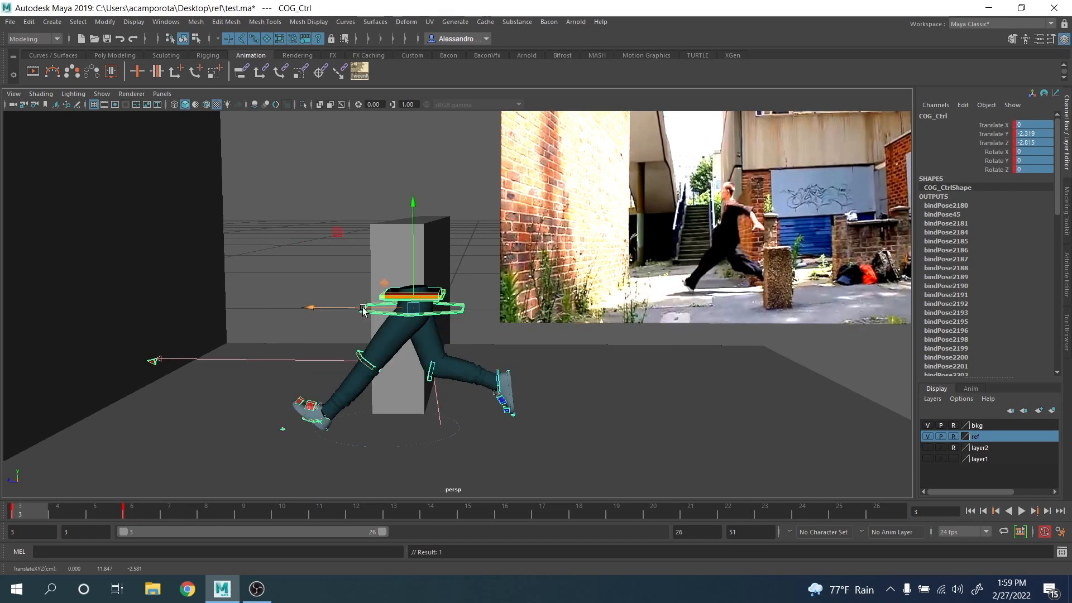
key(period)
key(comma)
key(period)
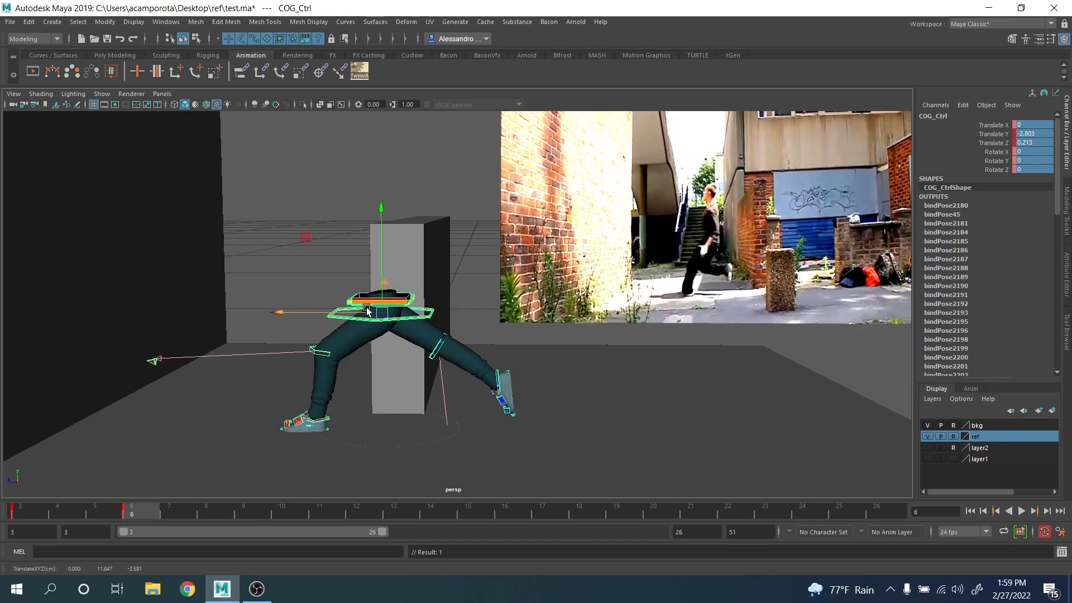
key(comma)
drag(413, 281, 413, 283)
key(period)
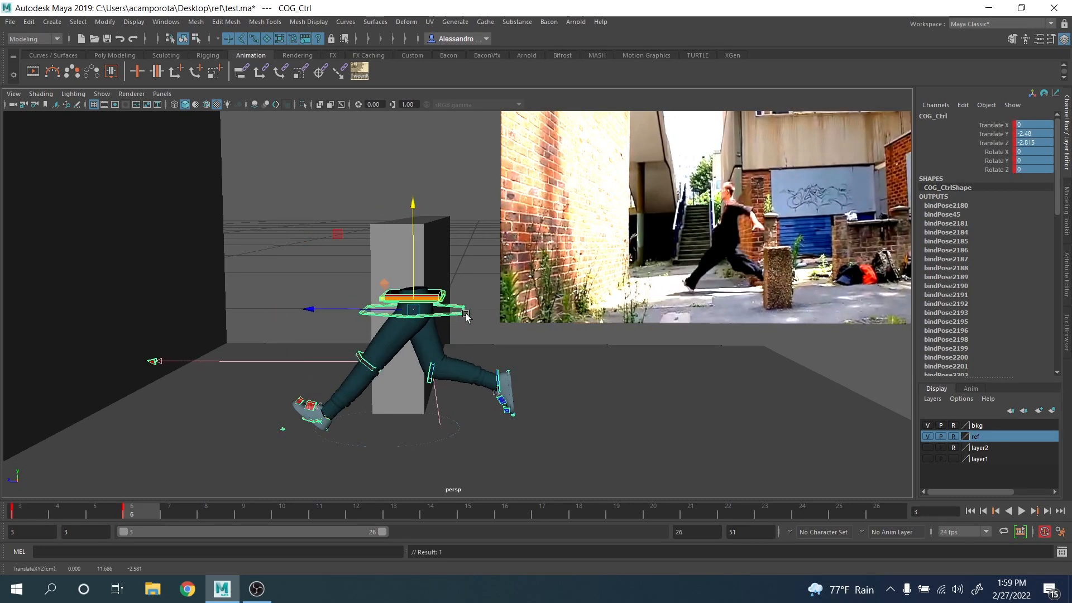
Step: Bring the right foot IK control forward at frame 6, to about Translate Y 3.699, Translate Z -2.002 and Rotate X 75.111
click(500, 388)
key(e)
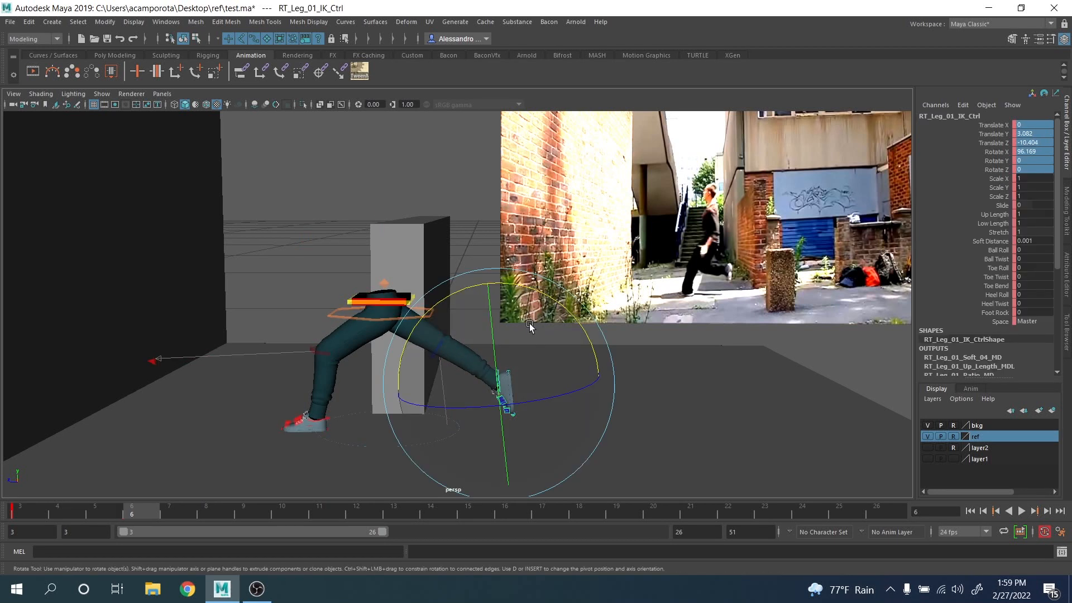
drag(539, 295, 564, 316)
key(w)
drag(420, 311, 337, 300)
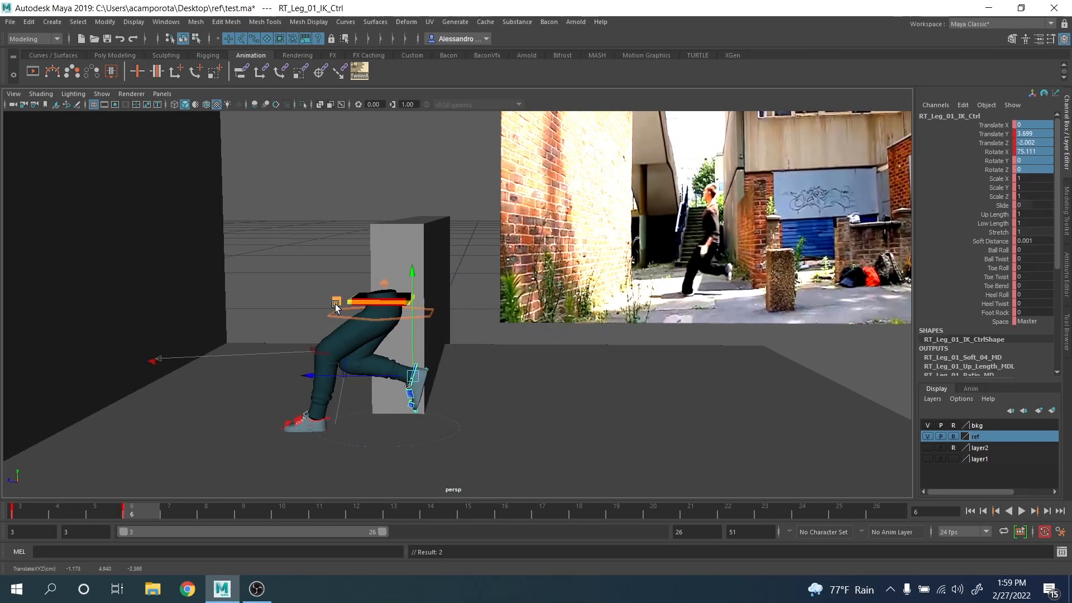
Step: Move the COG and right foot controls up and forward together at frame 6, bringing the COG to about Translate Y -2.264 and Z 1.072
click(397, 322)
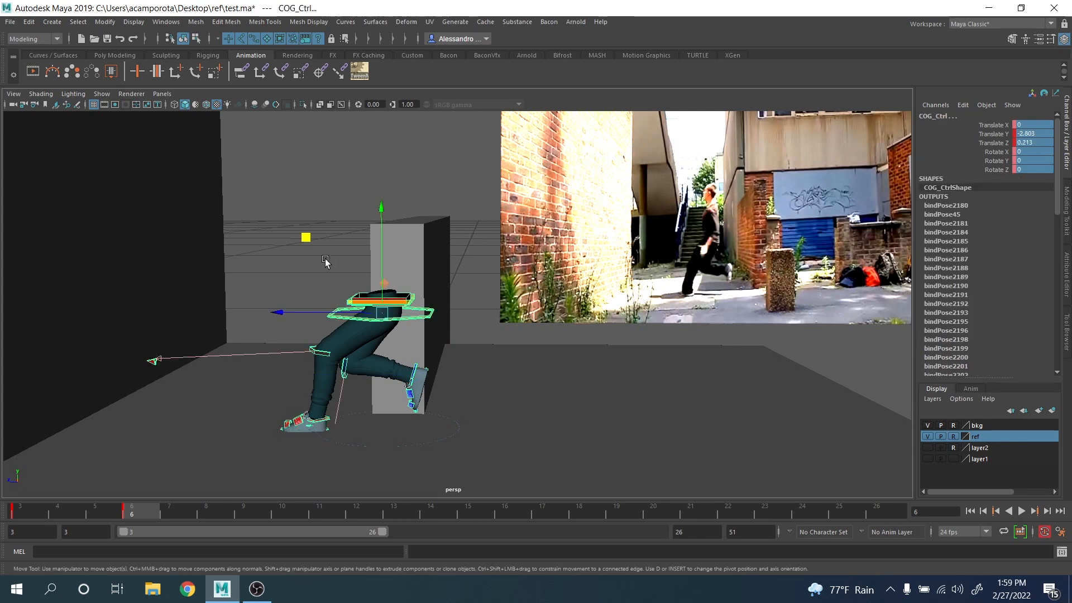
click(314, 242)
key(ctrl+z)
drag(311, 241, 298, 232)
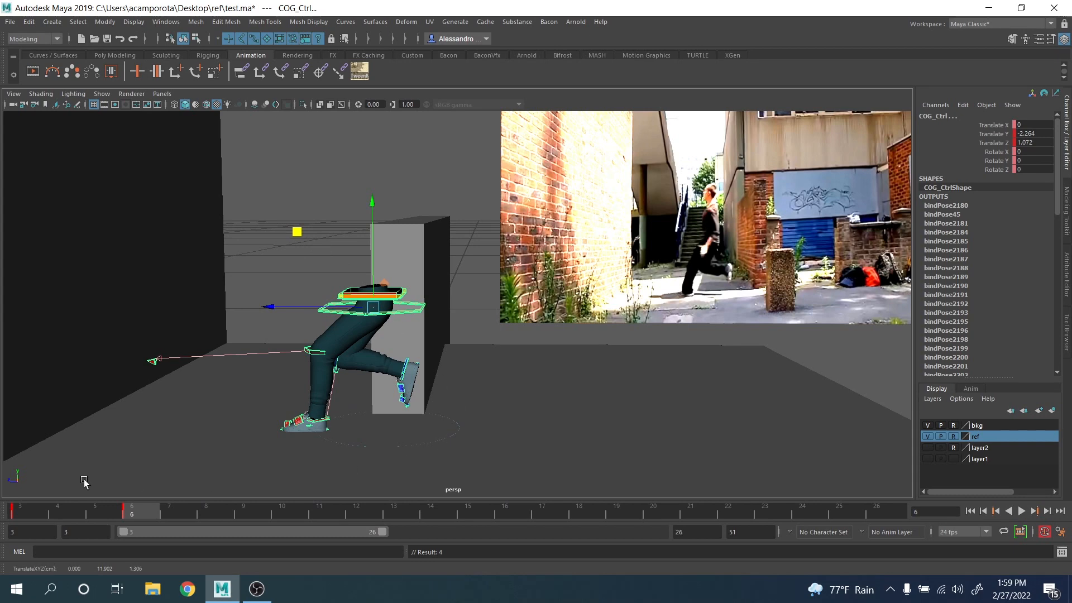
Step: Go to frame 10 using the reference video, and rotate the left foot tilt control to about Rotate X 30.84
key(alt+v)
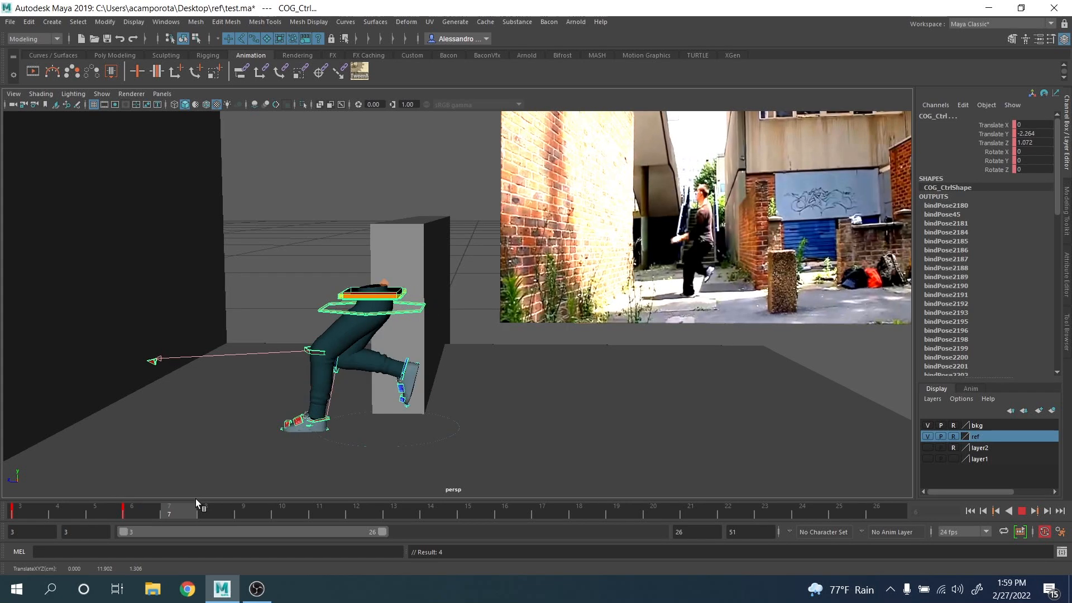
mouse_move(290, 514)
mouse_down()
mouse_move(149, 494)
mouse_move(324, 514)
mouse_move(300, 515)
mouse_up()
key(q)
click(224, 405)
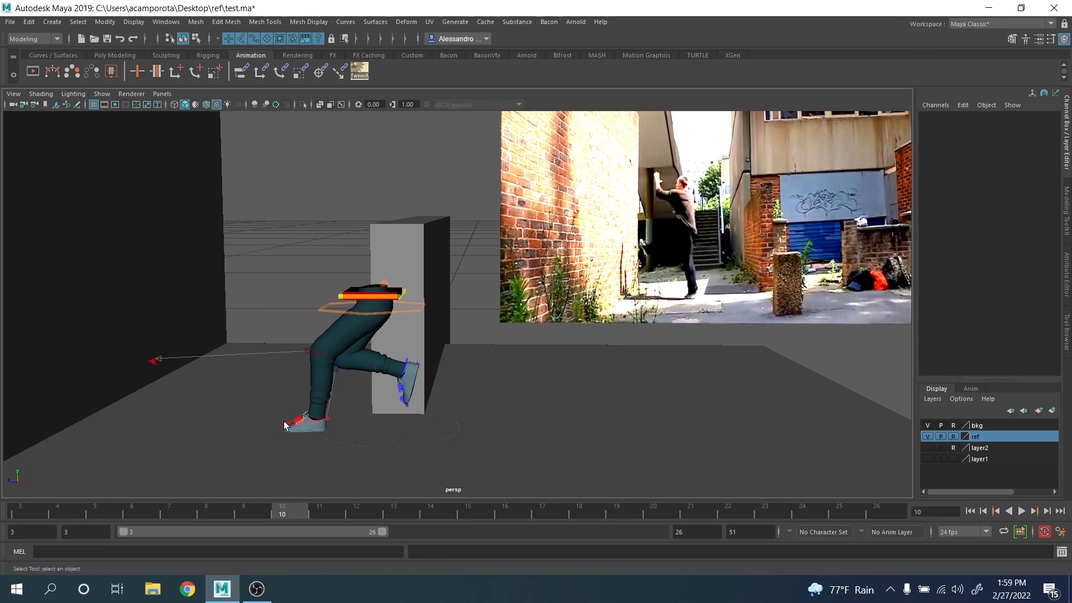
drag(288, 424, 289, 436)
click(281, 430)
key(e)
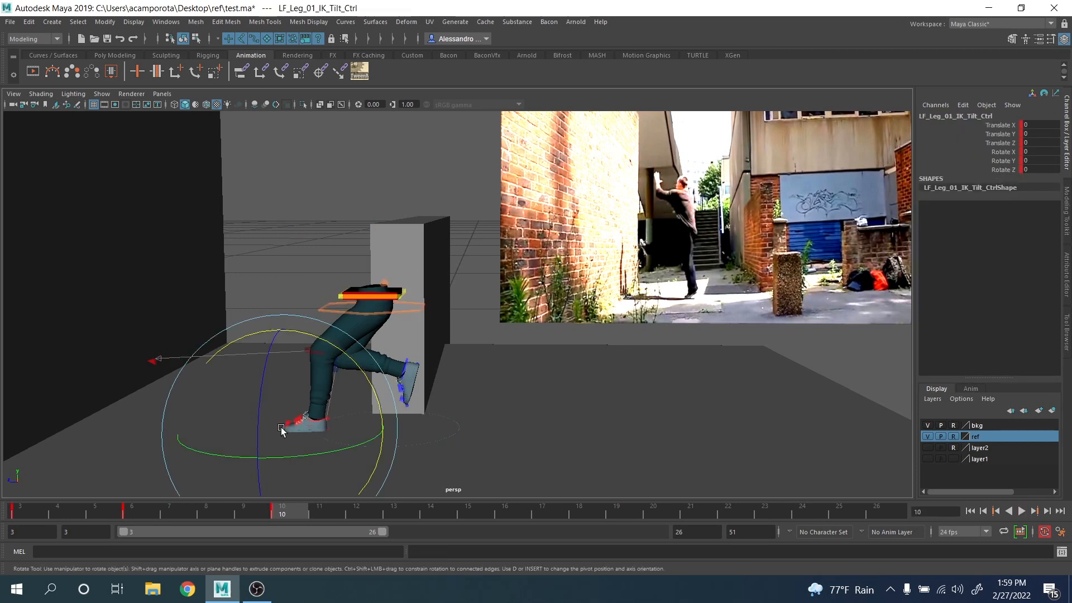
drag(340, 351, 290, 331)
key(q)
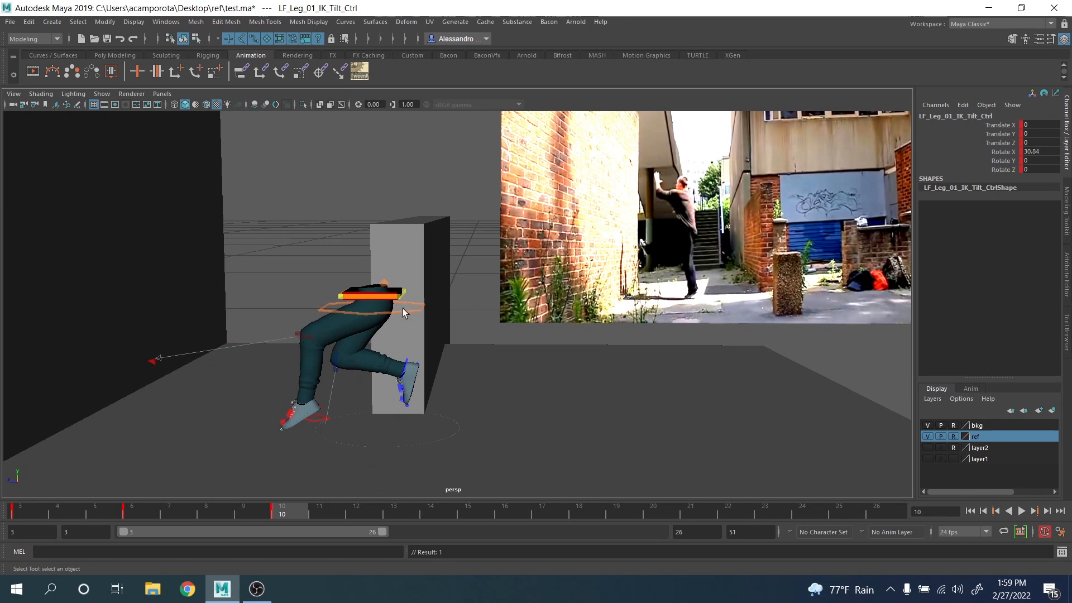
Step: Raise the COG control and push it forward at frame 10, to about Translate Y 1.196 and Translate Z 10.793
click(415, 311)
key(w)
scroll(396, 321, down, 1)
drag(312, 229, 225, 195)
alt+middle_drag(266, 231, 298, 186)
scroll(297, 186, up, 3)
key(q)
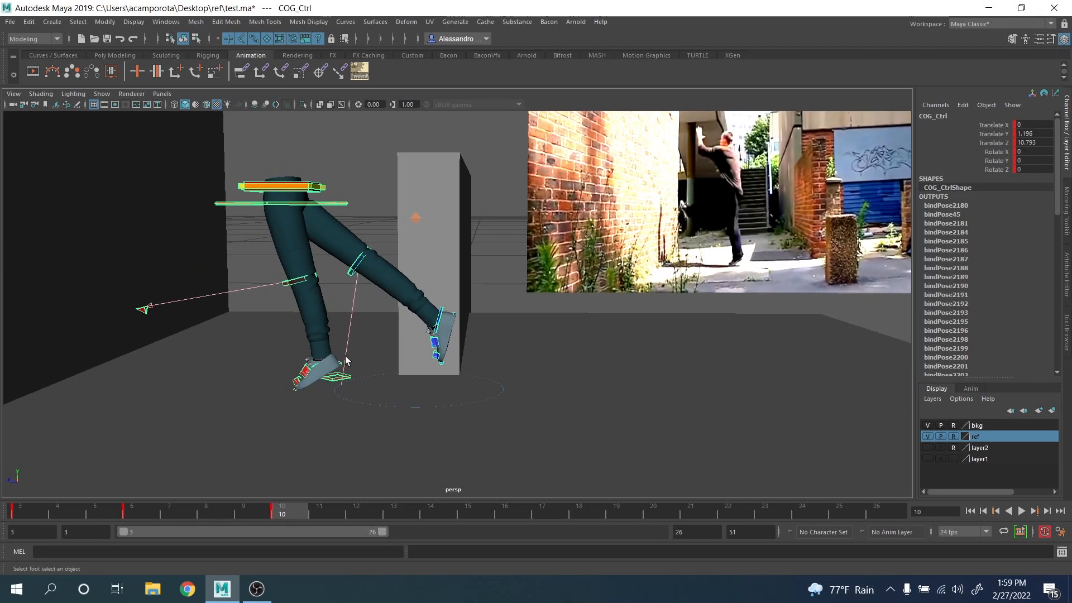
Step: Rotate the left foot's inner control, LF_Leg_01_Foot_IK_Ctrl, to about Rotate X 6.029 at frame 10
click(307, 373)
key(e)
drag(369, 310, 360, 304)
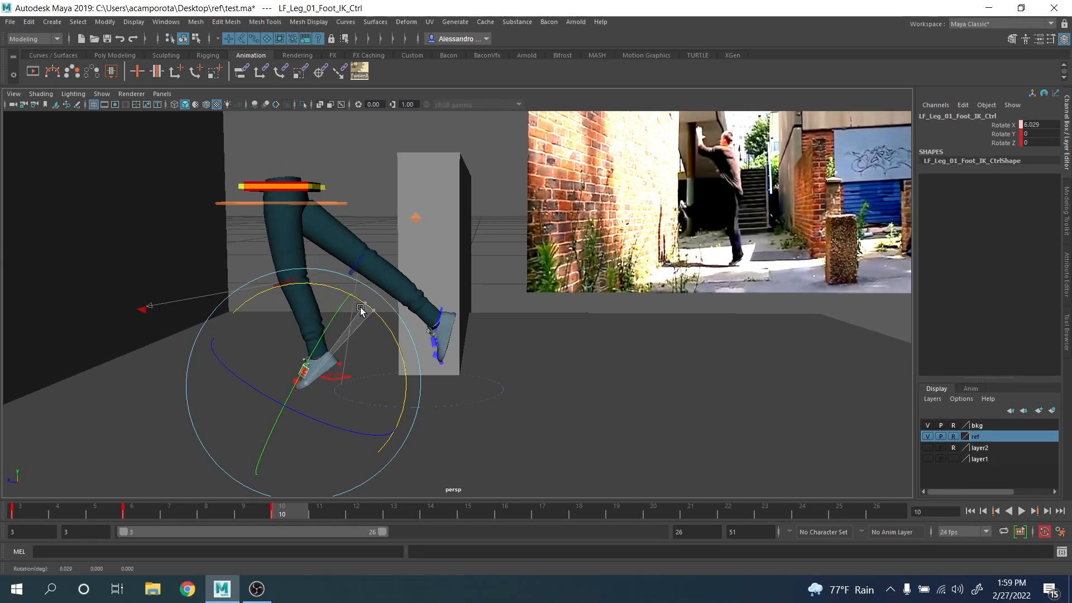
key(q)
Step: Tilt the COG control forward at frame 10, to about Rotate X 14.998
click(328, 204)
key(e)
scroll(346, 216, down, 3)
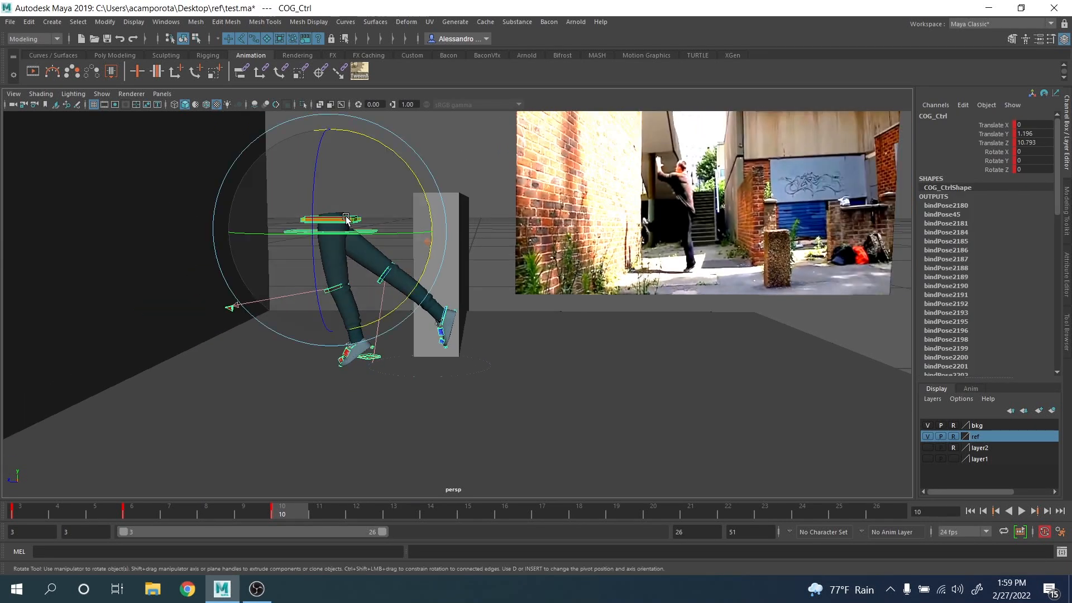
drag(415, 172, 394, 152)
key(w)
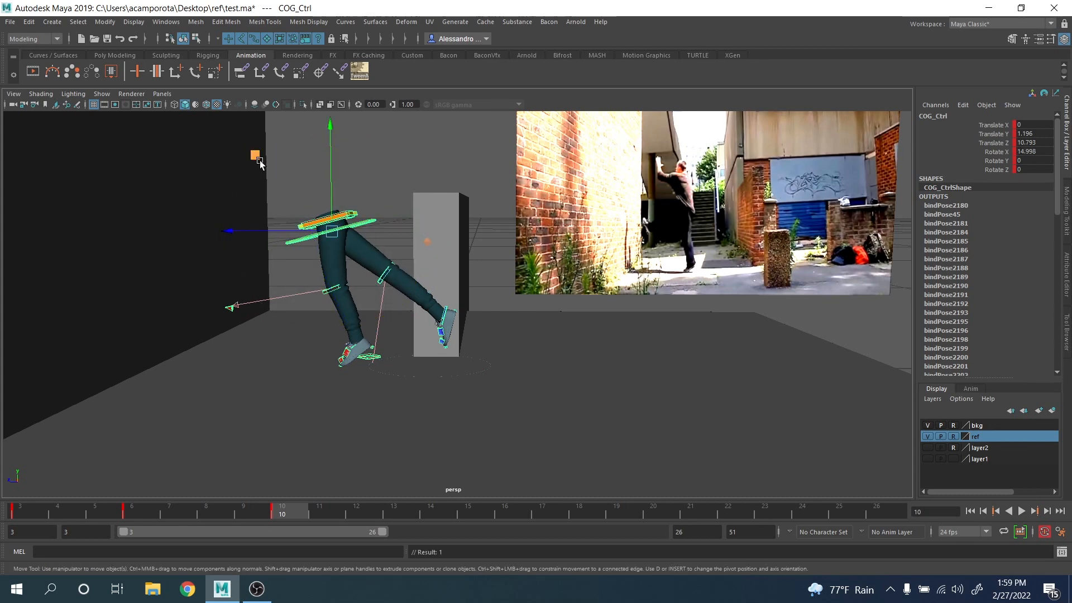
key(q)
Step: Swing the right foot IK control up and forward at frame 10, to about Translate Y 7.803, Translate Z 16.387 and Rotate X 6.069
click(512, 331)
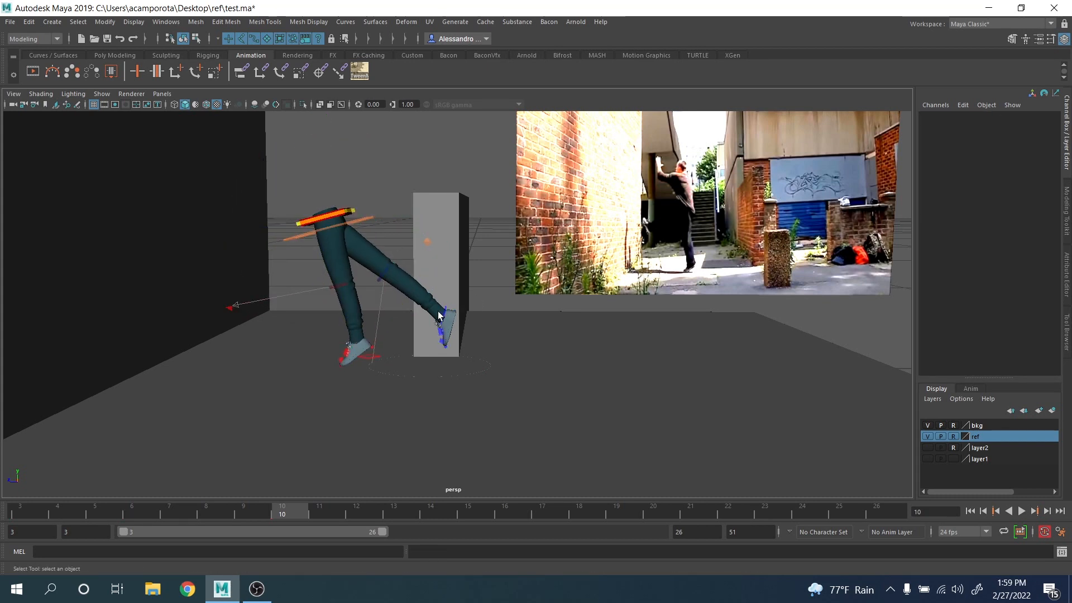
drag(425, 300, 483, 360)
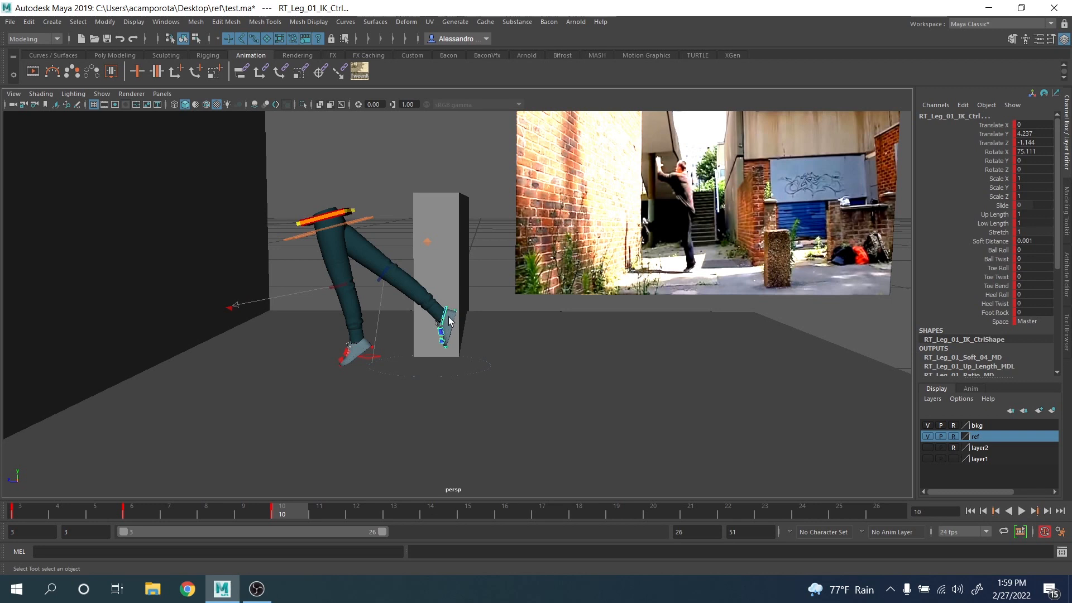
key(w)
drag(371, 240, 218, 211)
key(e)
drag(350, 206, 390, 318)
scroll(408, 235, up, 3)
alt+middle_drag(408, 235, 501, 246)
drag(398, 216, 414, 302)
key(ctrl+z)
alt+middle_drag(360, 303, 314, 353)
scroll(417, 313, up, 1)
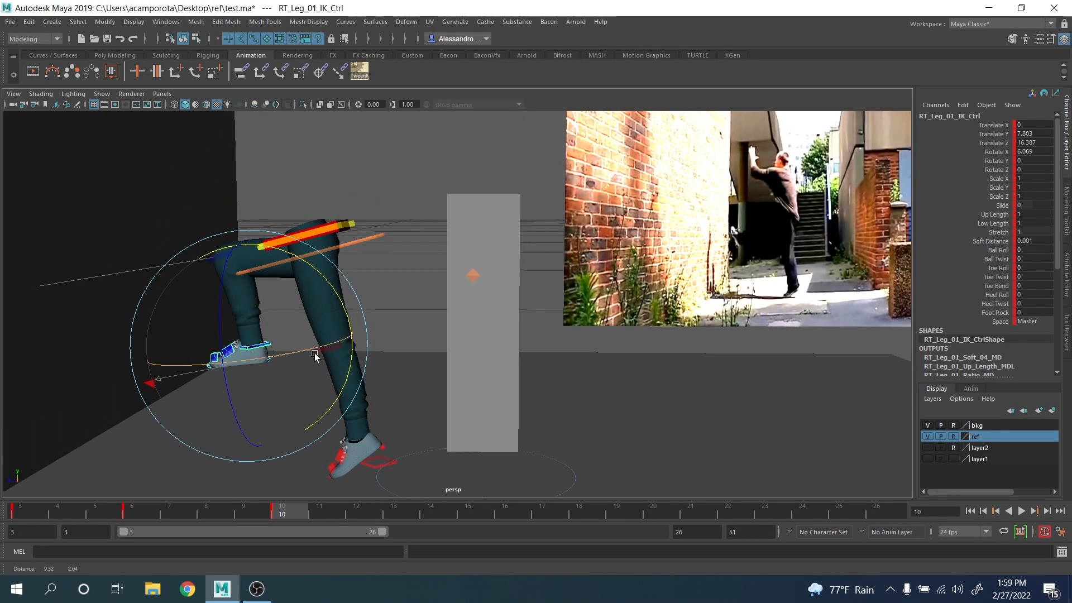
Step: Scrub around frame 10 to check the motion, and set the right foot IK control's Rotate X to 0
drag(311, 510, 290, 505)
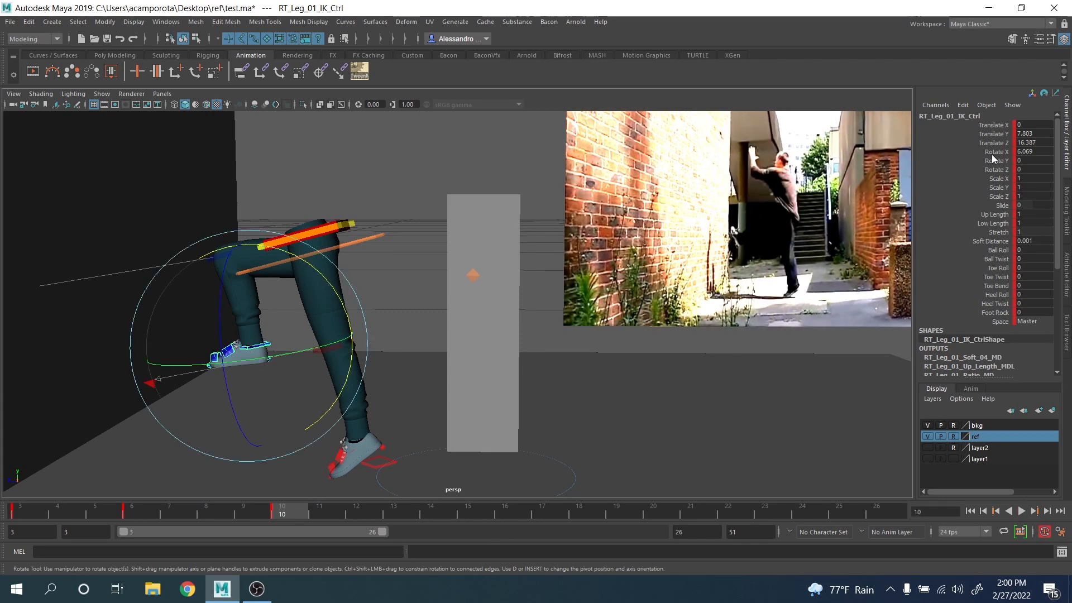
double_click(1039, 151)
text(0)
key(Return)
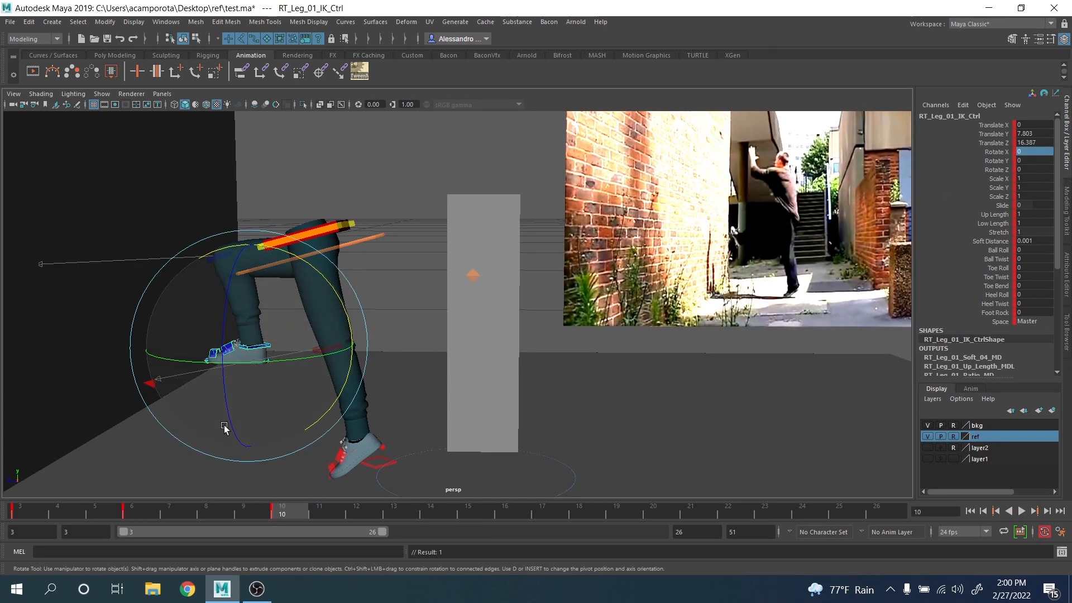
Step: Rotate the right foot tilt control at frame 10 so the heel drops, to about Rotate X -45.033
click(425, 252)
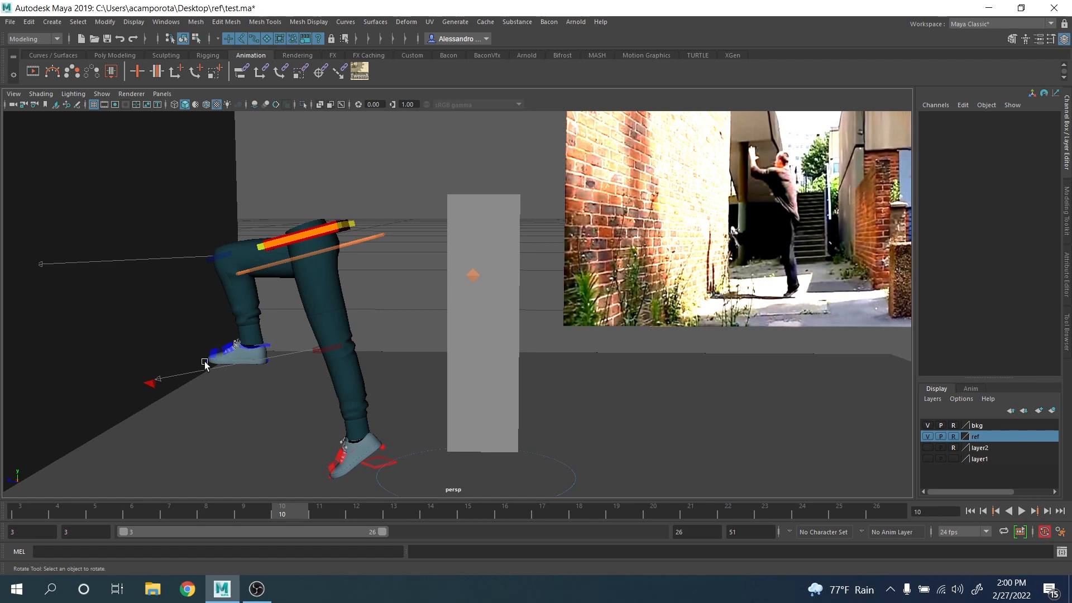
click(205, 364)
drag(280, 302, 290, 378)
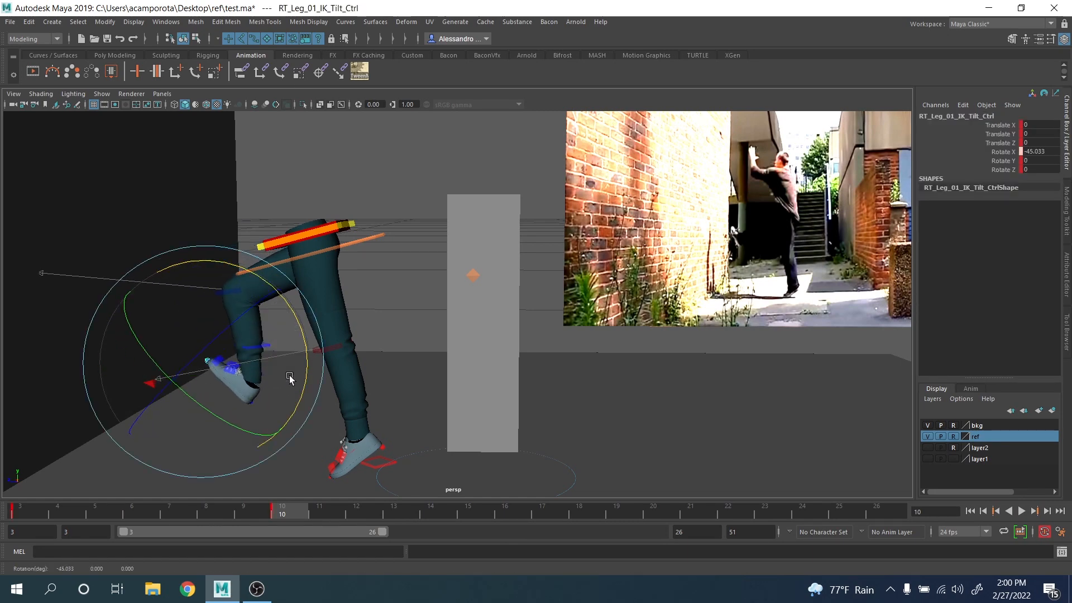
key(q)
Step: Move the right foot IK control higher and further forward at frame 10, to about Translate Y 10.773 and Translate Z 21.6
scroll(287, 374, down, 3)
click(316, 335)
key(w)
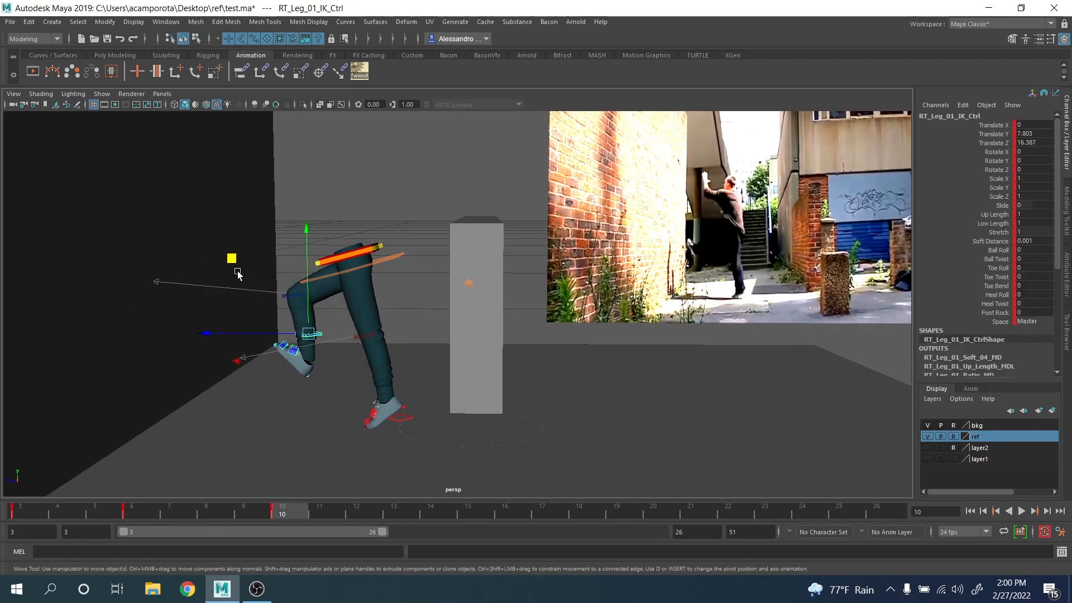
drag(238, 274, 201, 261)
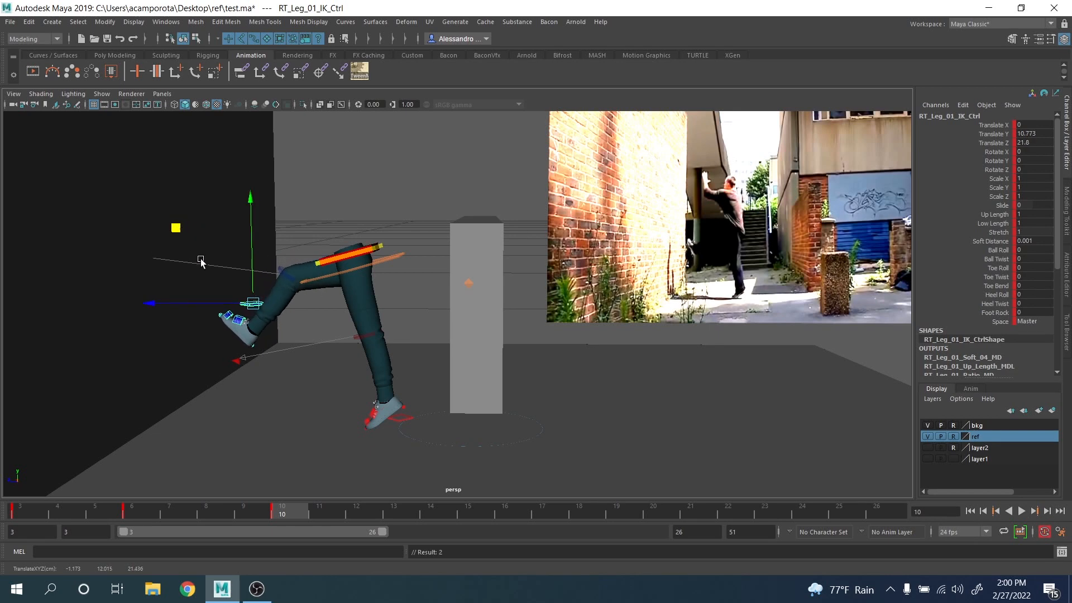
Step: Fine-tune frame 10: right foot IK to about Translate Y 10.661 and Z 22.467, COG to about Translate Y 1.295 and Z 10.99
drag(272, 514, 300, 507)
drag(176, 227, 170, 229)
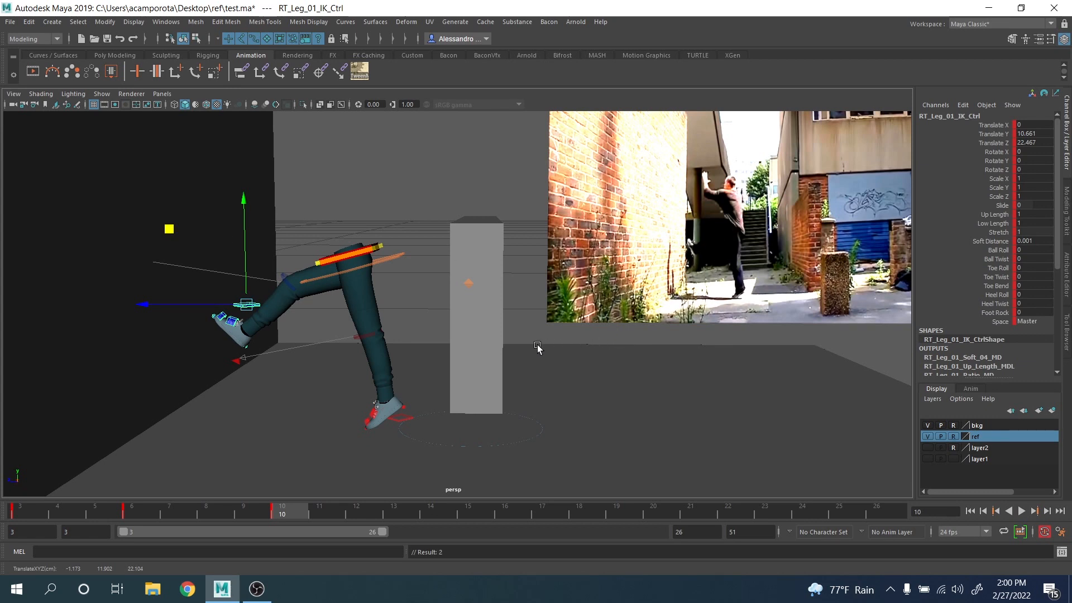
click(382, 260)
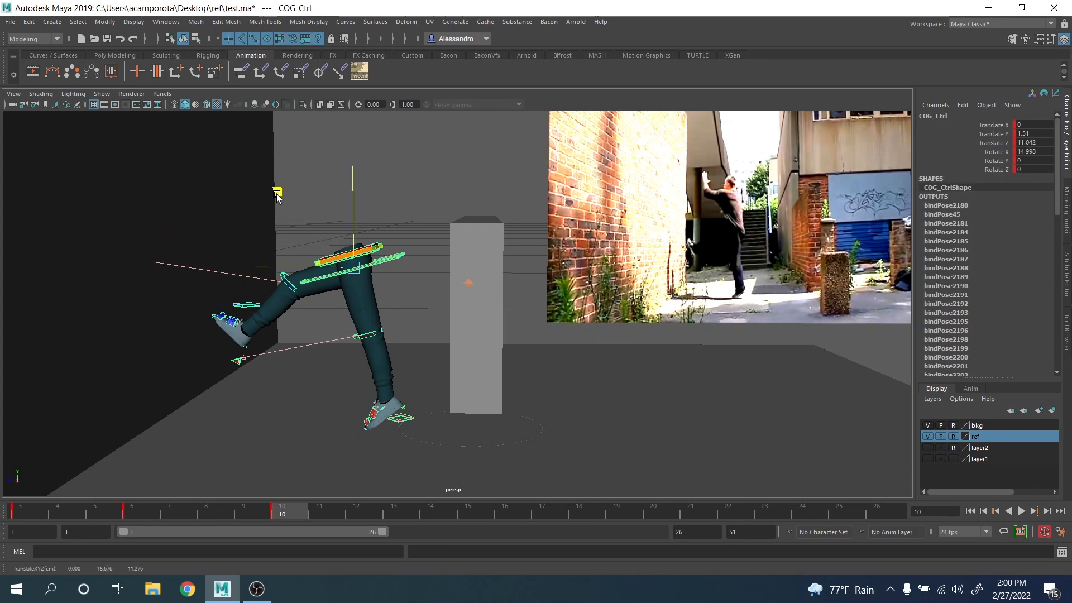
drag(278, 192, 277, 196)
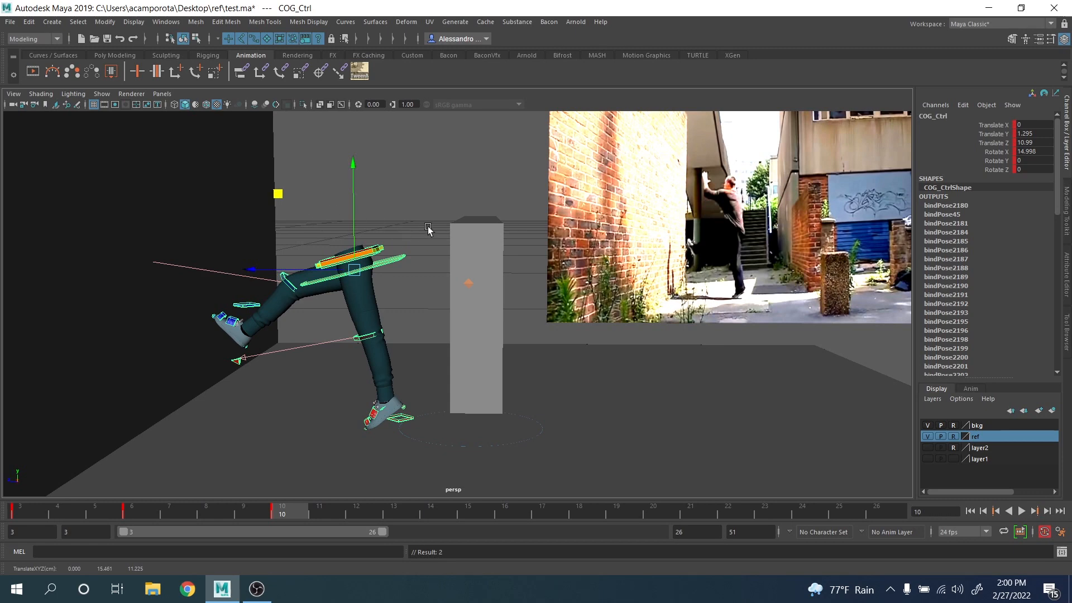
Step: Key all rig controls at frame 10, then go to frame 12 using the reference video and key the same pose there
scroll(431, 229, down, 3)
key(q)
drag(190, 209, 462, 439)
key(s)
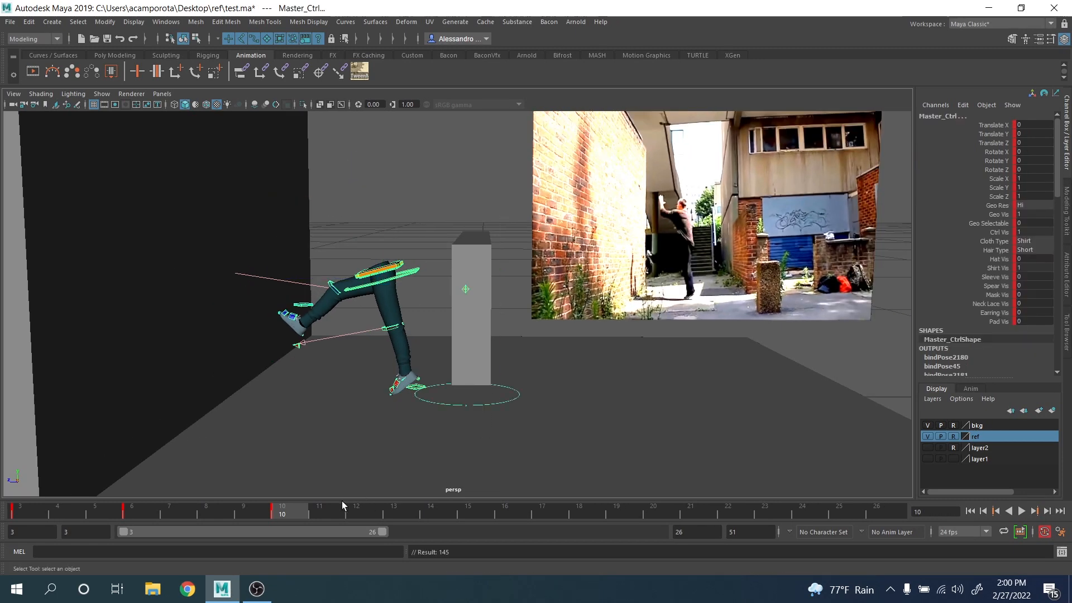
drag(312, 512, 354, 515)
scroll(419, 391, up, 3)
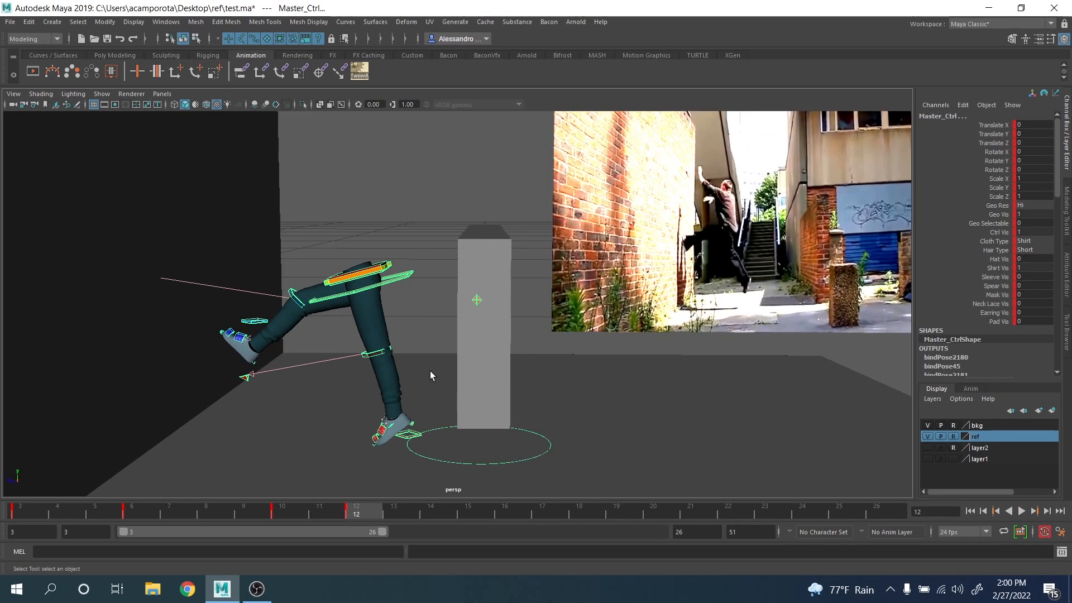
Step: Select the COG control and flip through the keys at frames 6, 10 and 12 to compare the reference poses
drag(425, 297, 427, 298)
key(comma)
key(period)
key(comma)
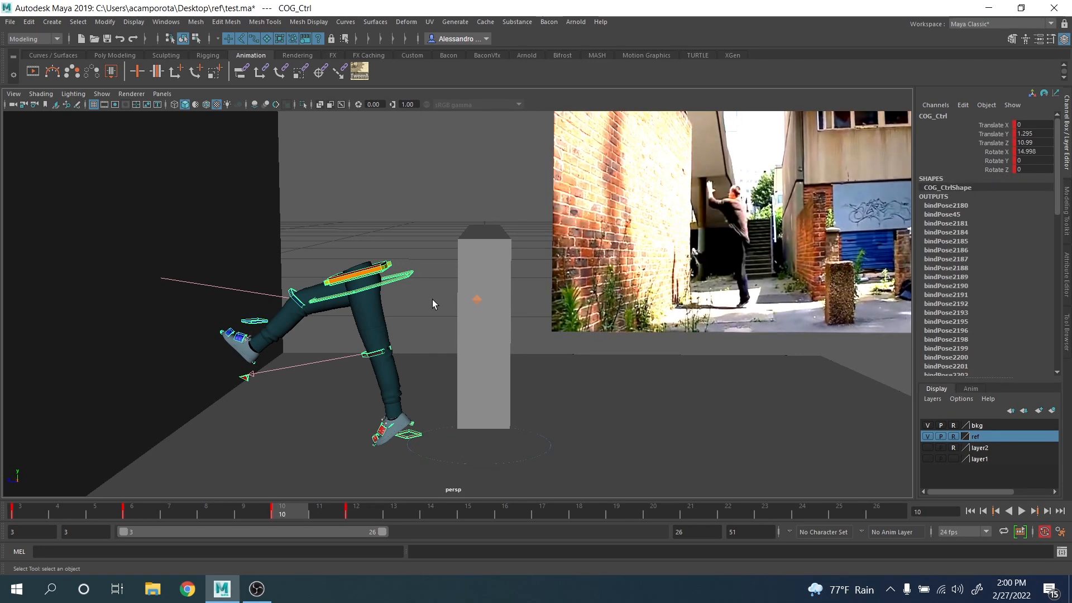
key(comma)
key(period)
key(period)
key(period)
key(period)
key(period)
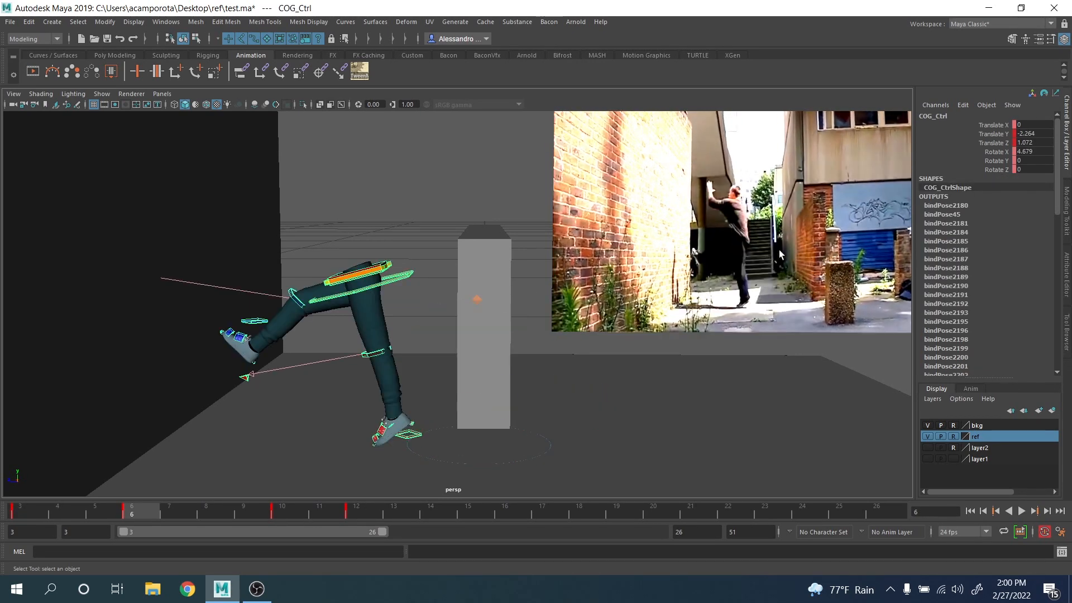
key(period)
key(period)
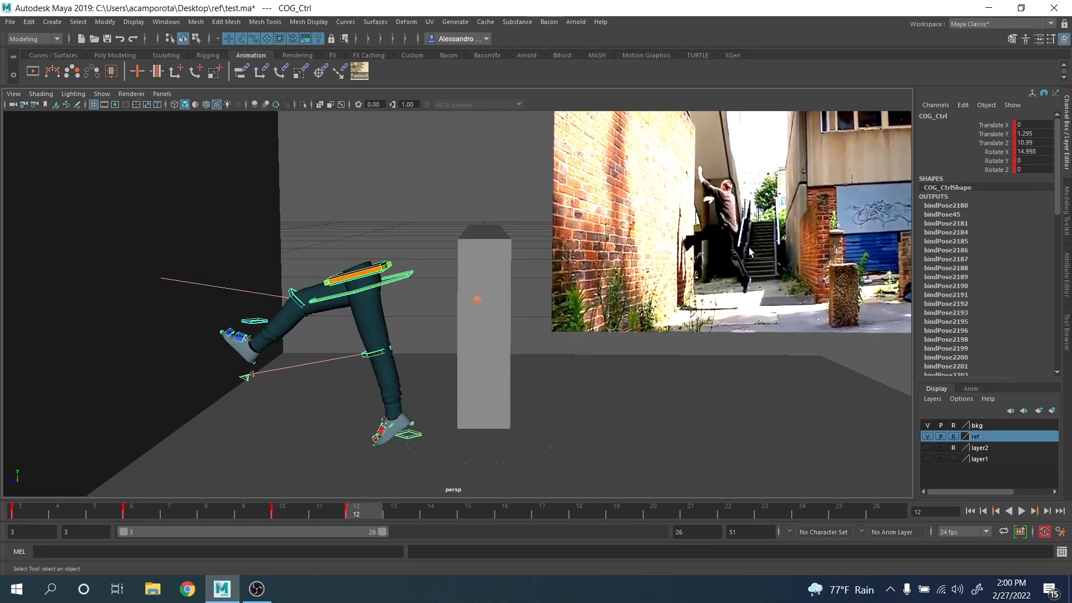
Step: Create an editable motion trail for the COG control and move it at frame 12 to about Translate Y 3.173 and Translate Z 13.5
click(53, 73)
key(w)
middle_drag(287, 210, 256, 187)
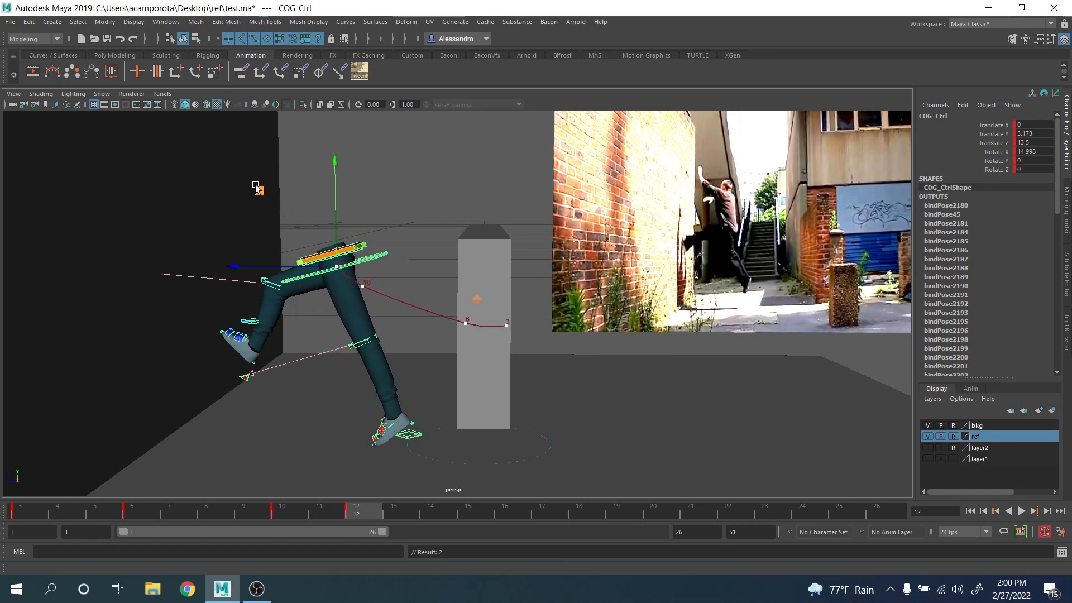
Step: Flip between the keyframes to check the COG's motion against its trail and the reference video
key(comma)
key(period)
key(comma)
key(period)
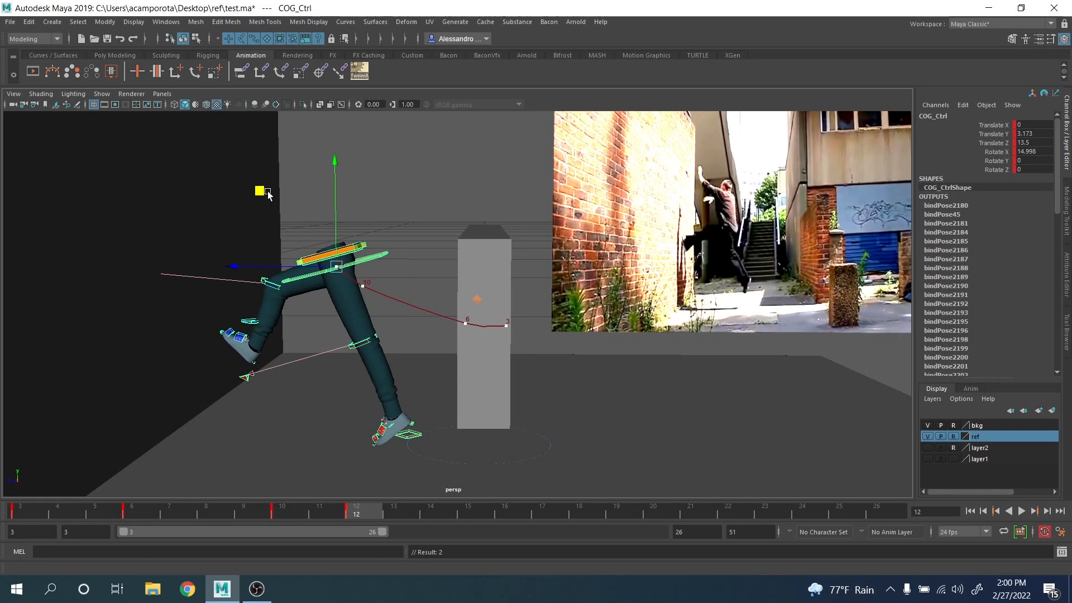
key(comma)
key(comma)
key(period)
key(period)
Step: Rotate the right foot control at the toe at frame 12 so the heel drops slightly further
click(225, 337)
key(e)
drag(311, 311, 254, 327)
key(q)
Step: Raise the right foot IK control and push it forward at frame 12, to about Translate Y 12.643 and Translate Z 24.406
click(254, 326)
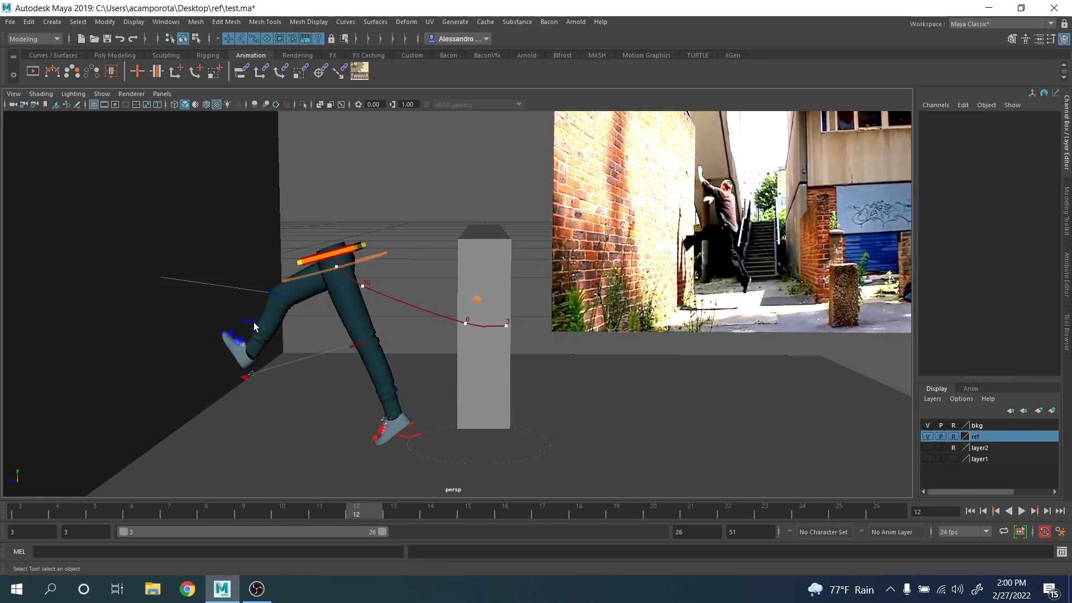
click(251, 322)
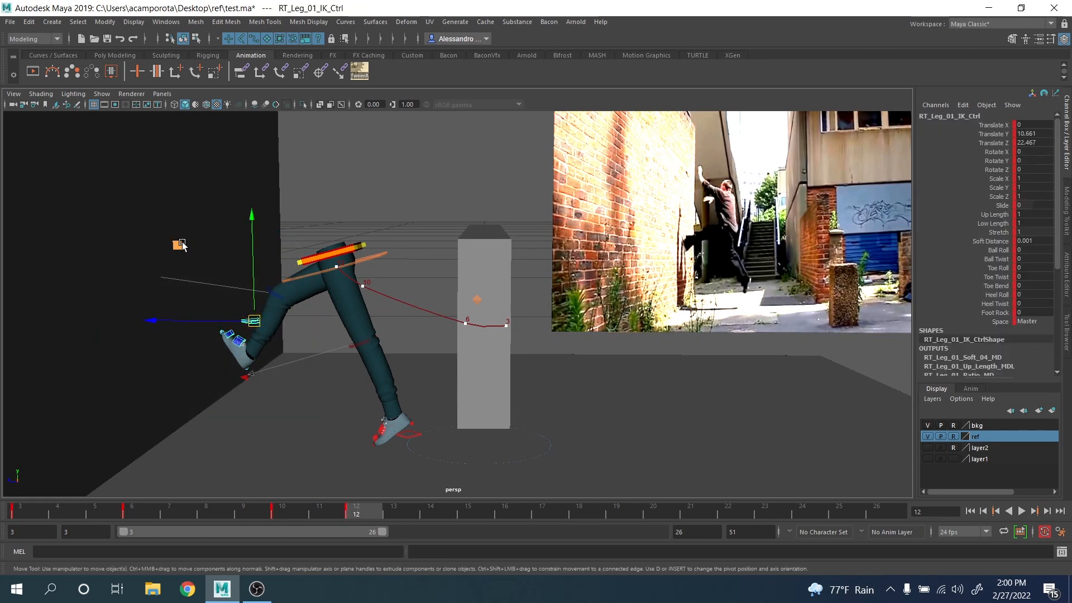
middle_drag(180, 246, 162, 222)
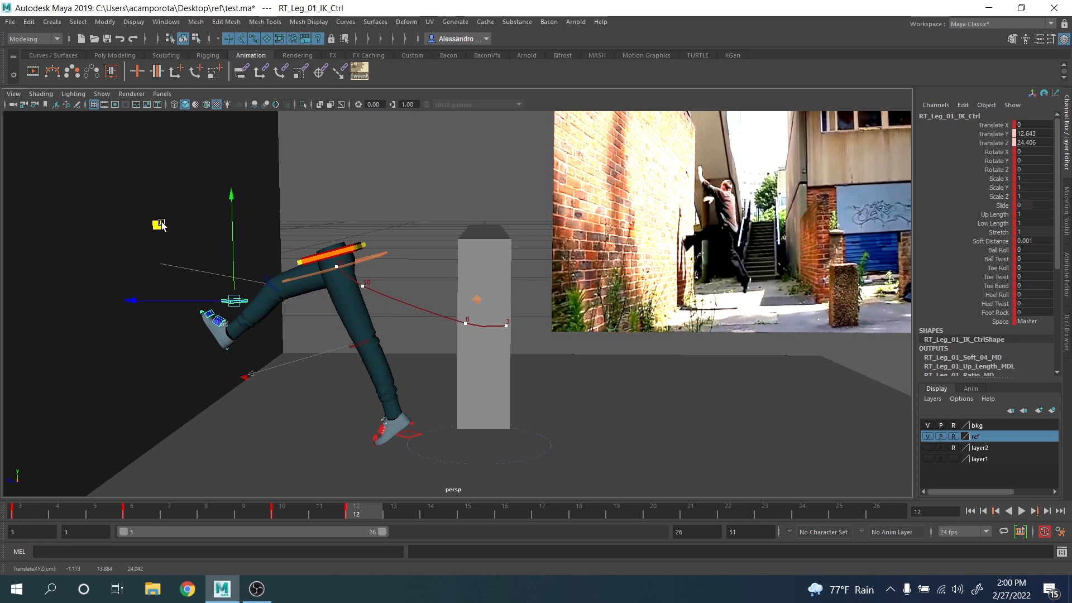
Step: Create an editable motion trail for the right foot IK control and nudge the control slightly at frame 10 to smooth its arc
click(267, 340)
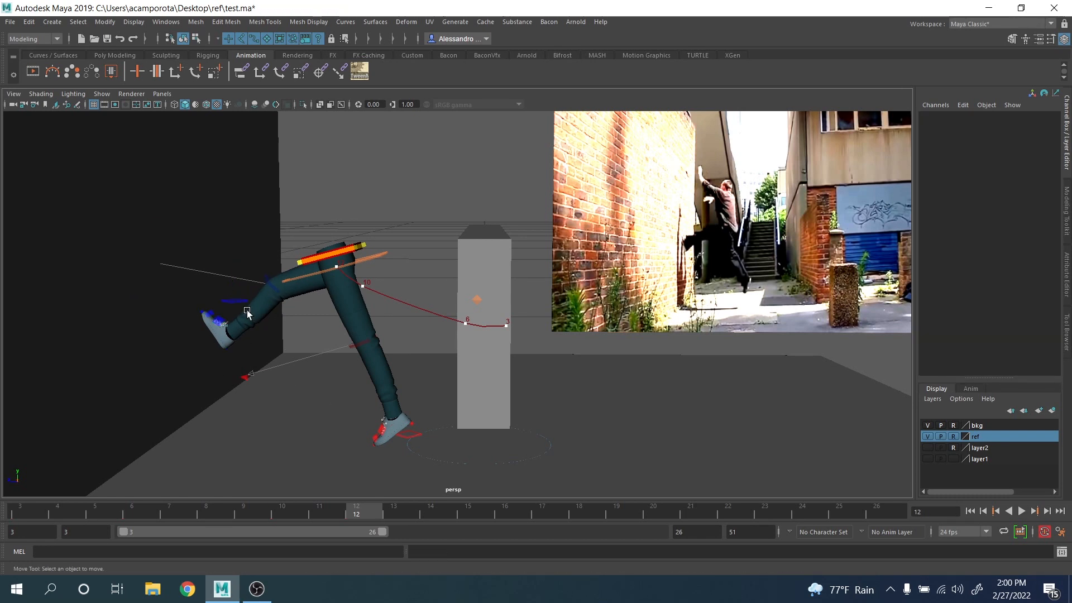
click(240, 304)
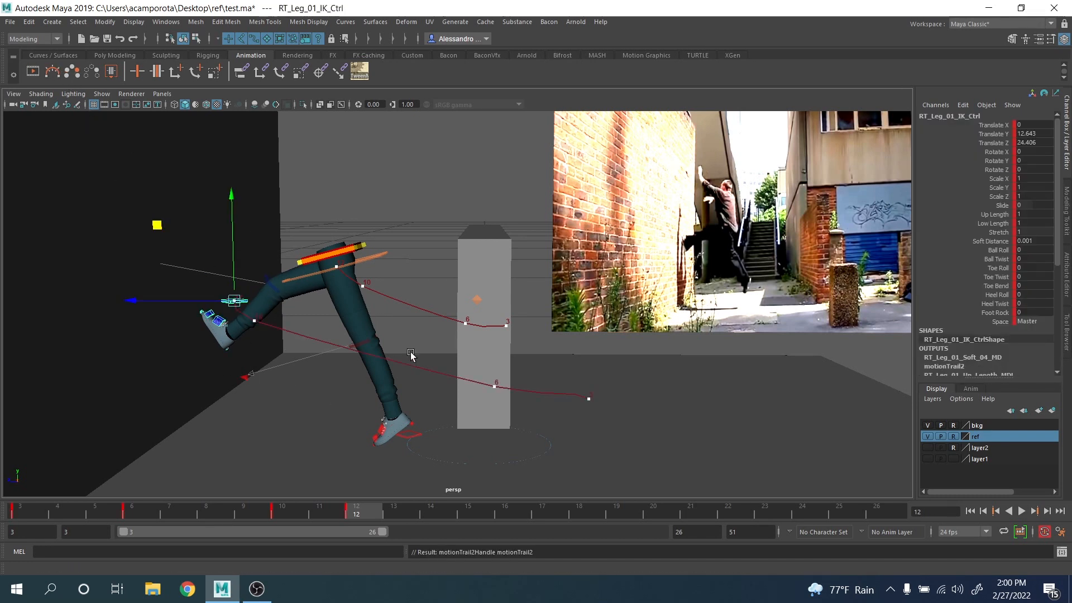
key(comma)
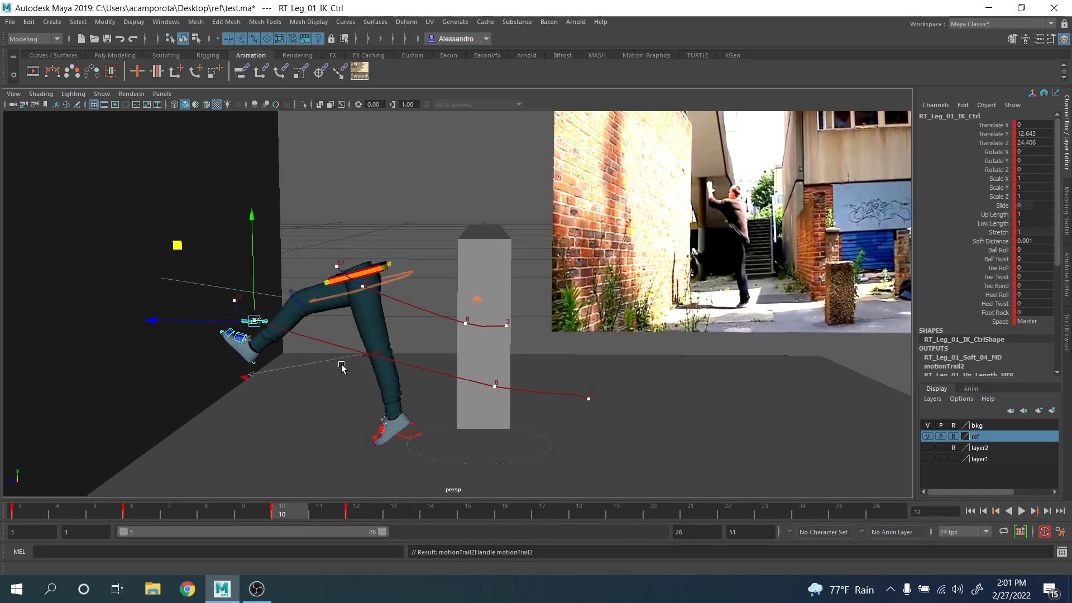
key(comma)
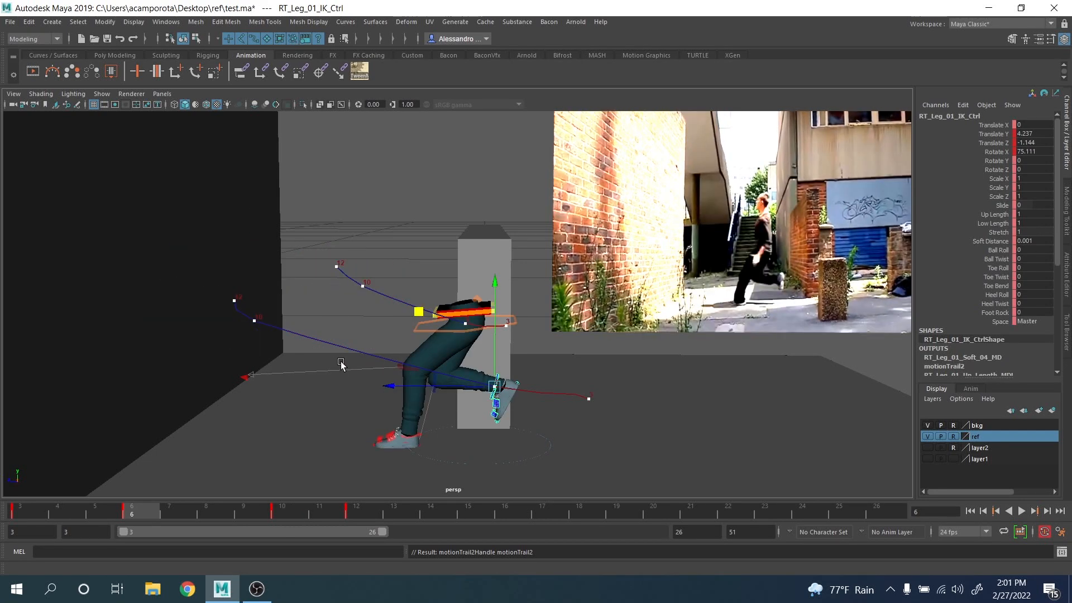
key(period)
drag(185, 245, 186, 243)
Step: Reset the translation and rotation of the left foot's tilt and inner controls to 0 at frame 12
click(408, 434)
key(period)
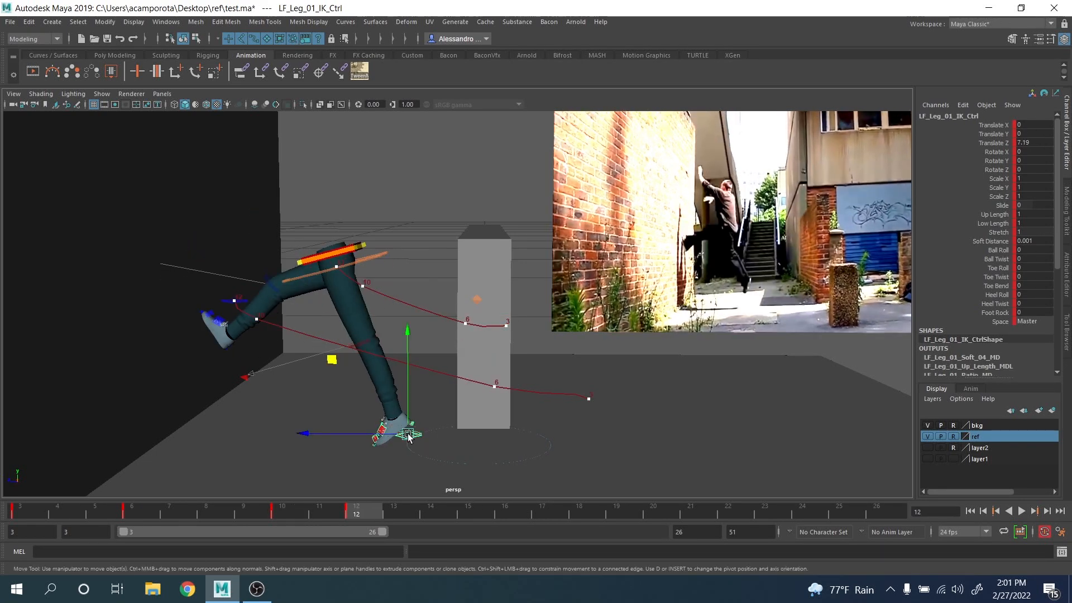
key(q)
click(320, 411)
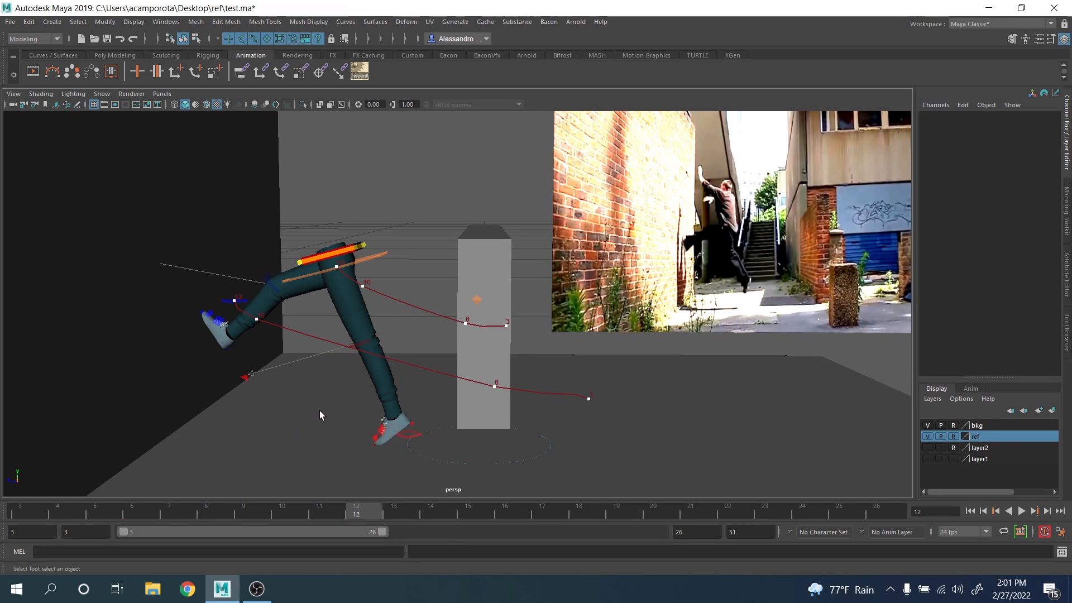
drag(324, 401, 448, 450)
ctrl+click(471, 464)
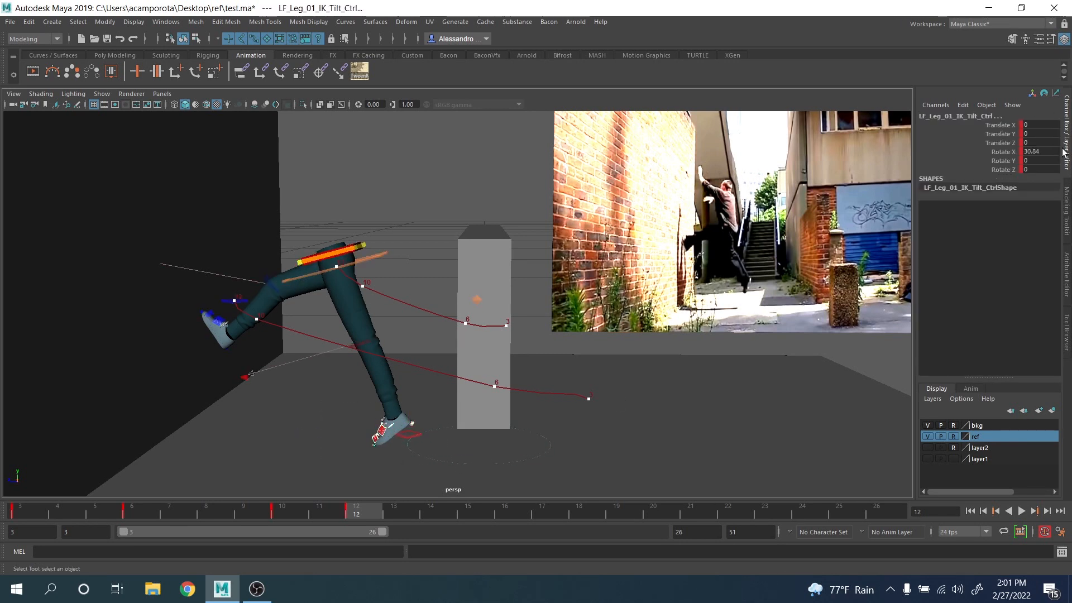
drag(1044, 132, 1042, 169)
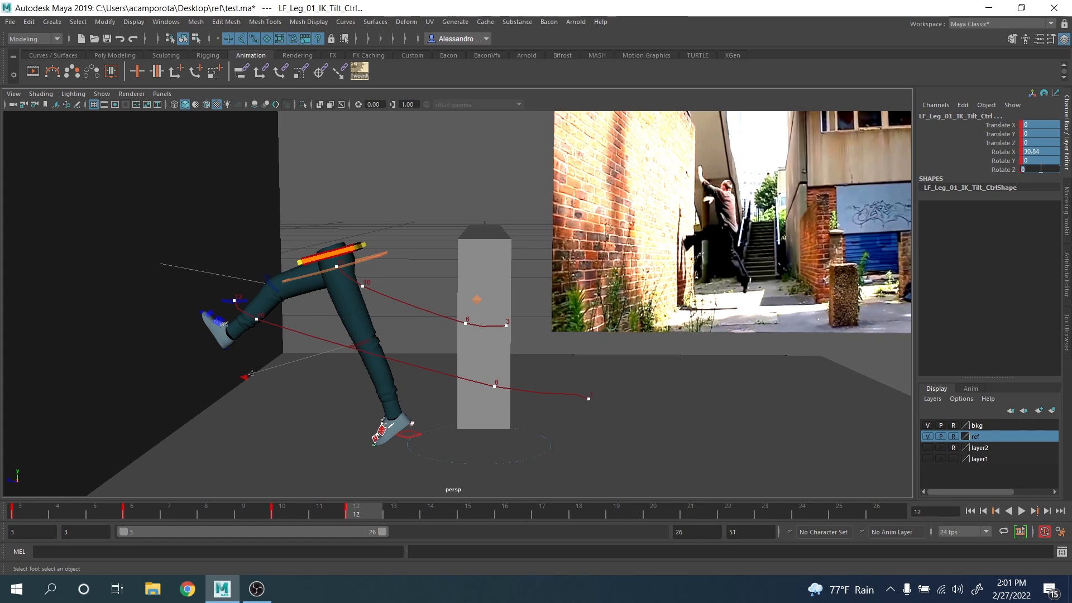
text(0)
key(Return)
Step: Lift and rotate the left foot IK control at frame 12, to about Translate Y 3.987, Translate Z 9.909 and Rotate X 61.738
click(421, 430)
key(e)
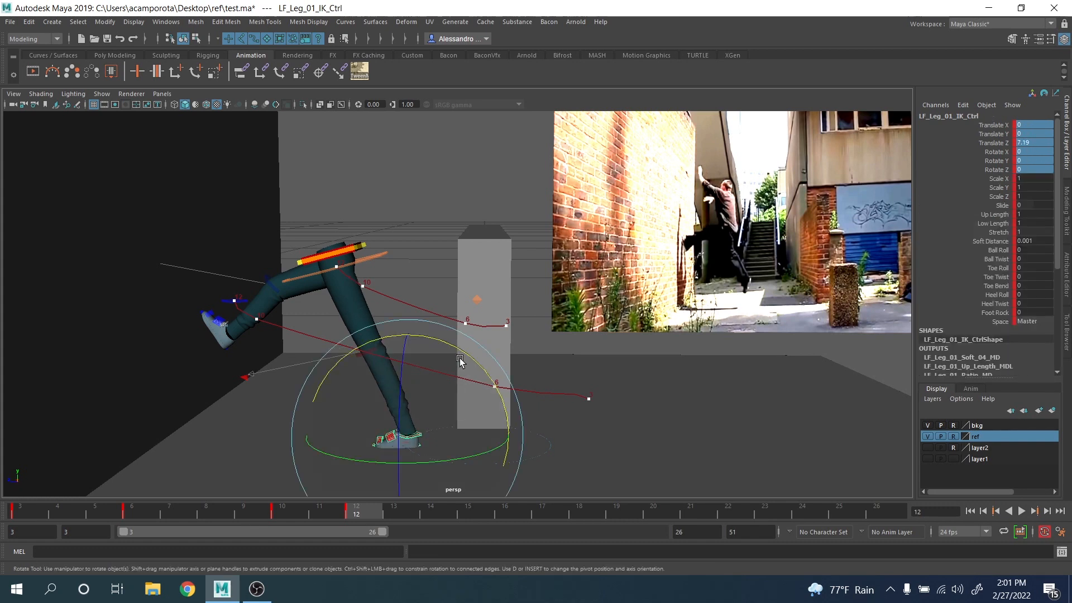
key(w)
middle_drag(332, 360, 303, 319)
key(comma)
key(period)
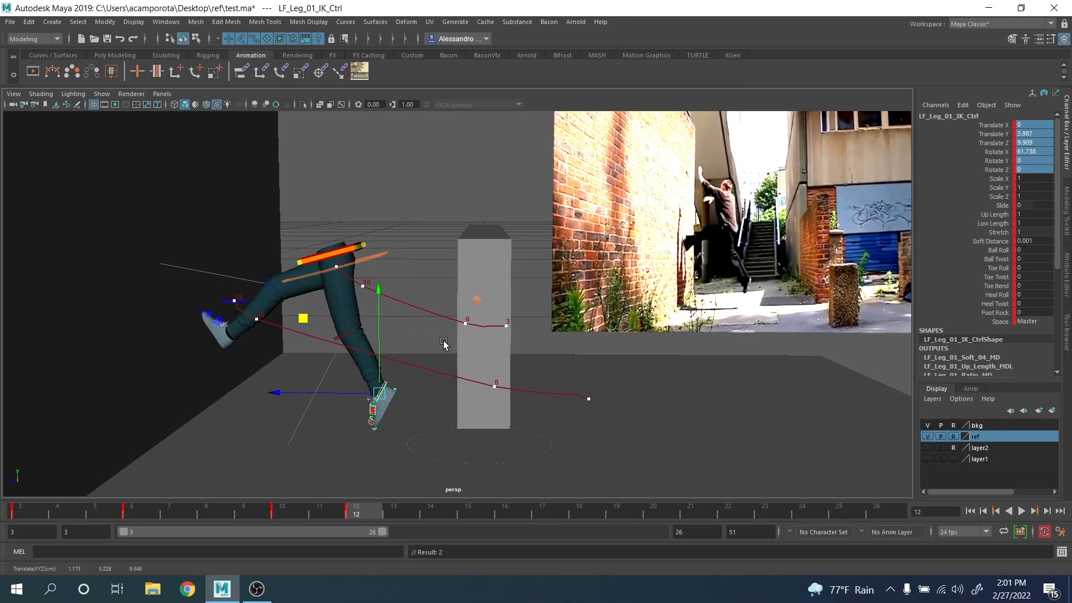
Step: Delete both existing motion trail handles from the scene
key(comma)
key(comma)
key(alt+v)
drag(25, 474, 359, 509)
click(333, 147)
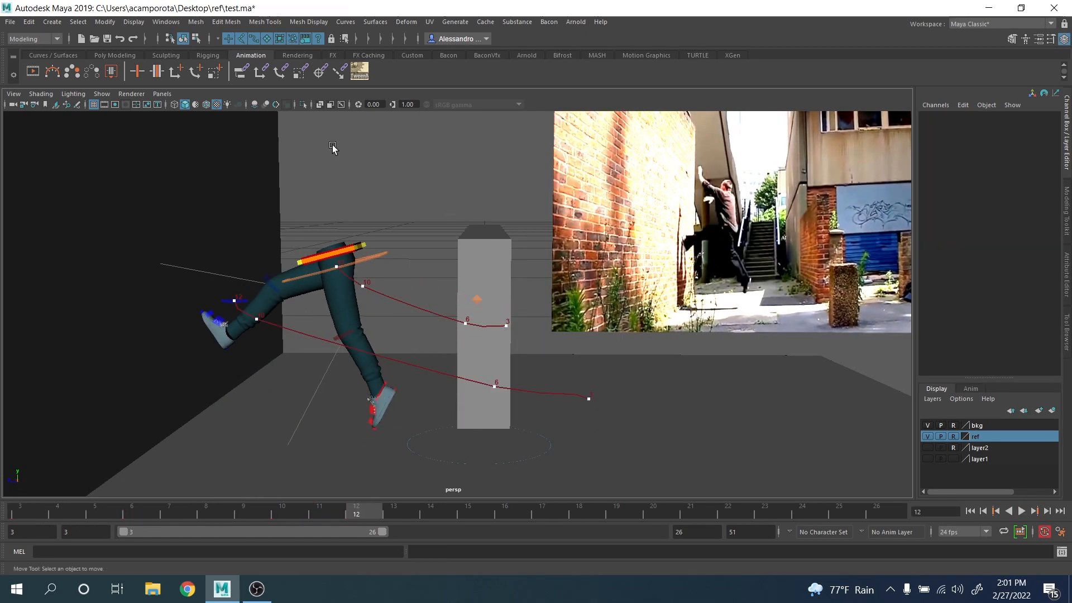
click(161, 22)
click(197, 143)
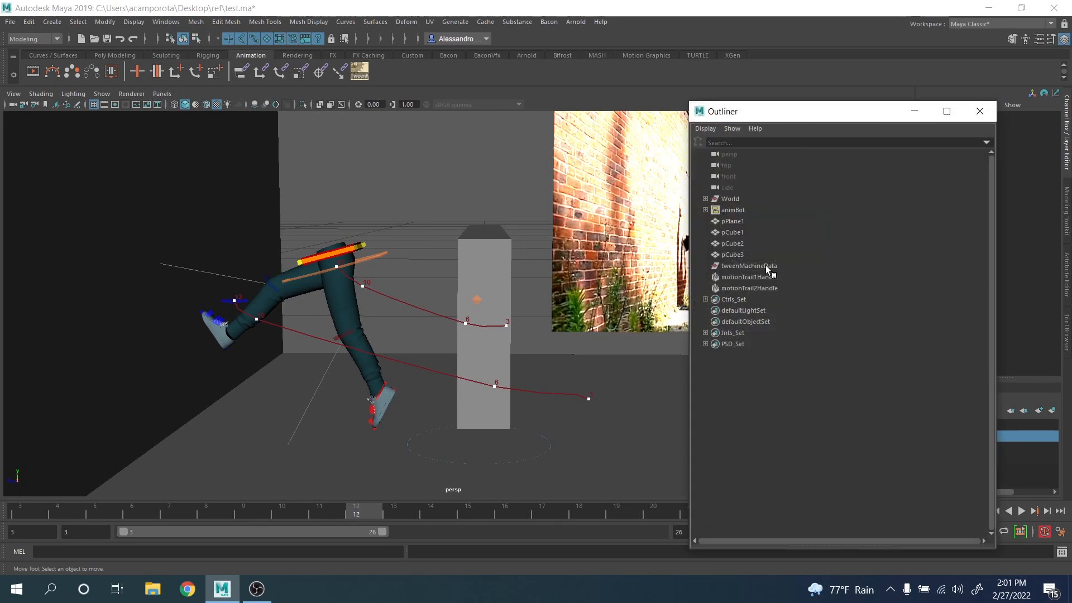
click(769, 276)
shift+click(769, 288)
key(Delete)
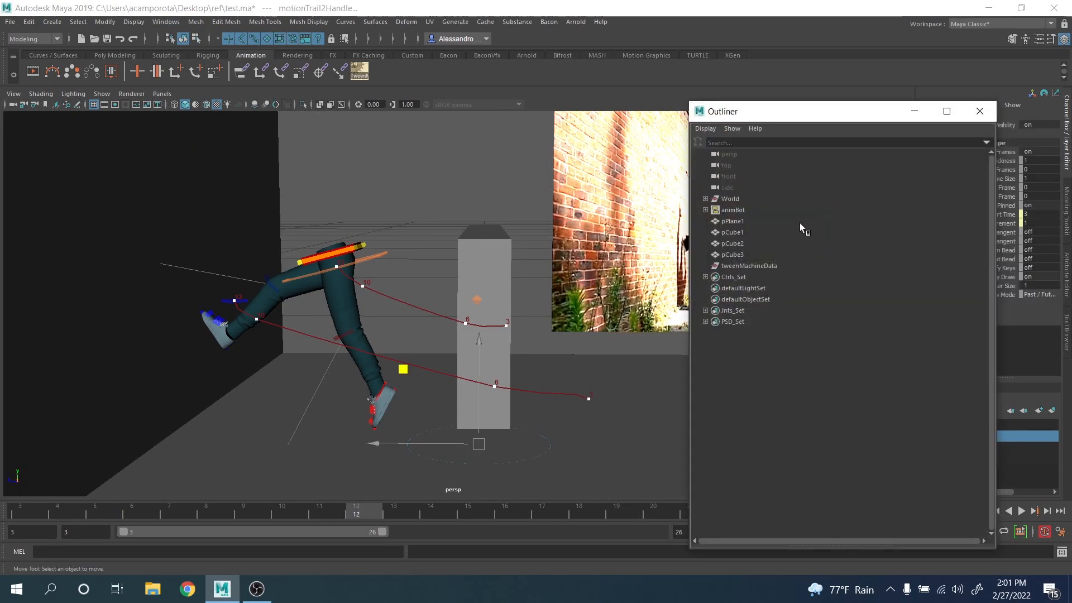
click(980, 112)
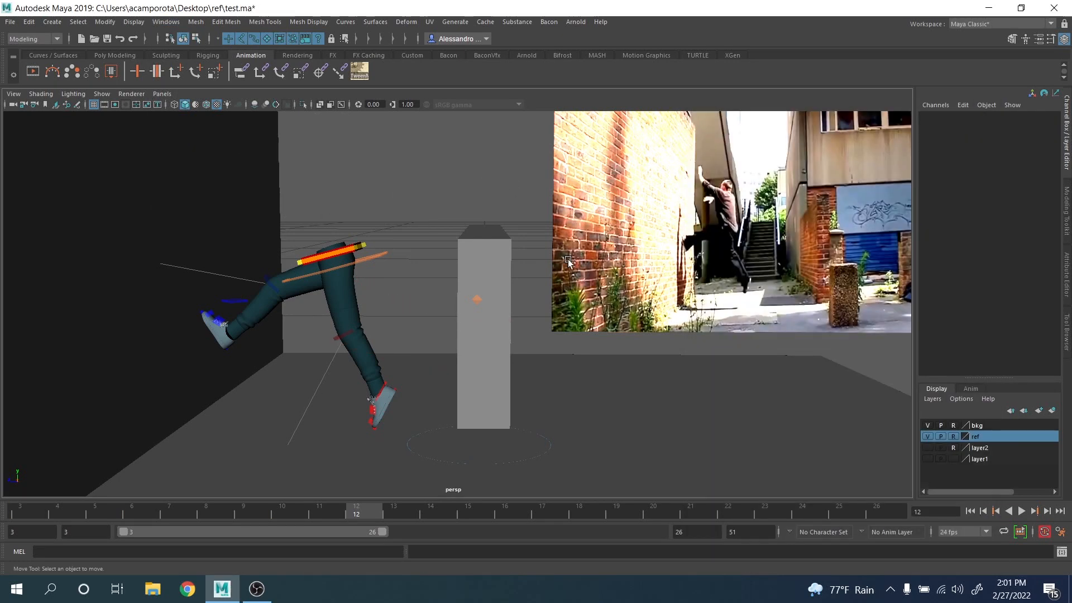
Step: Select all rig controls, including the master, and set a key on them at frame 15
key(backslash)
right_drag(612, 293, 256, 224)
drag(163, 190, 609, 437)
right_drag(468, 351, 646, 410)
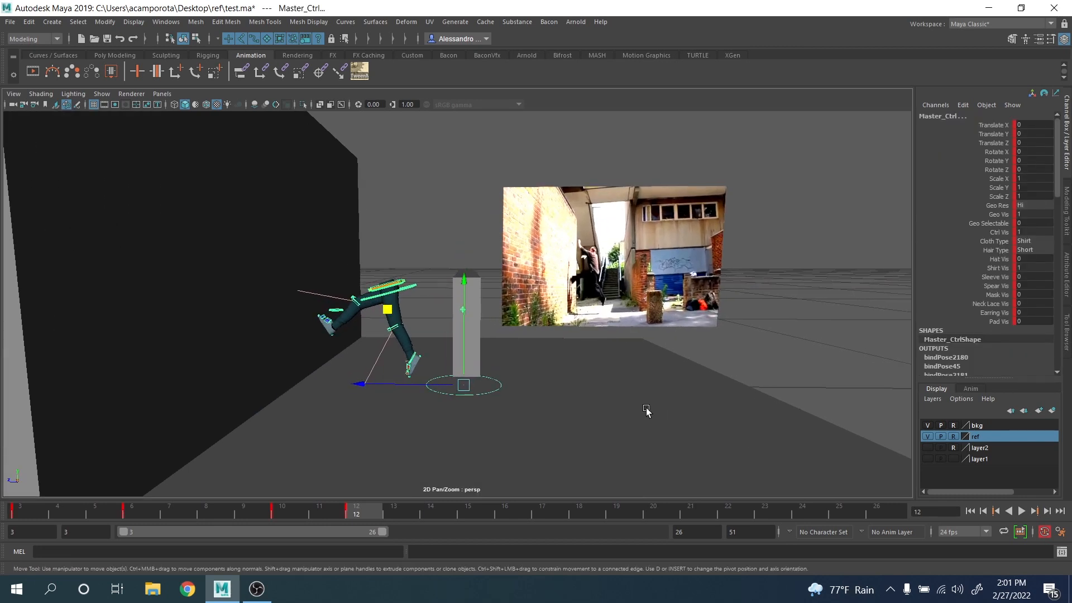
key(backslash)
alt+right_drag(570, 412, 520, 400)
drag(380, 517, 476, 507)
scroll(539, 390, up, 4)
drag(410, 517, 469, 516)
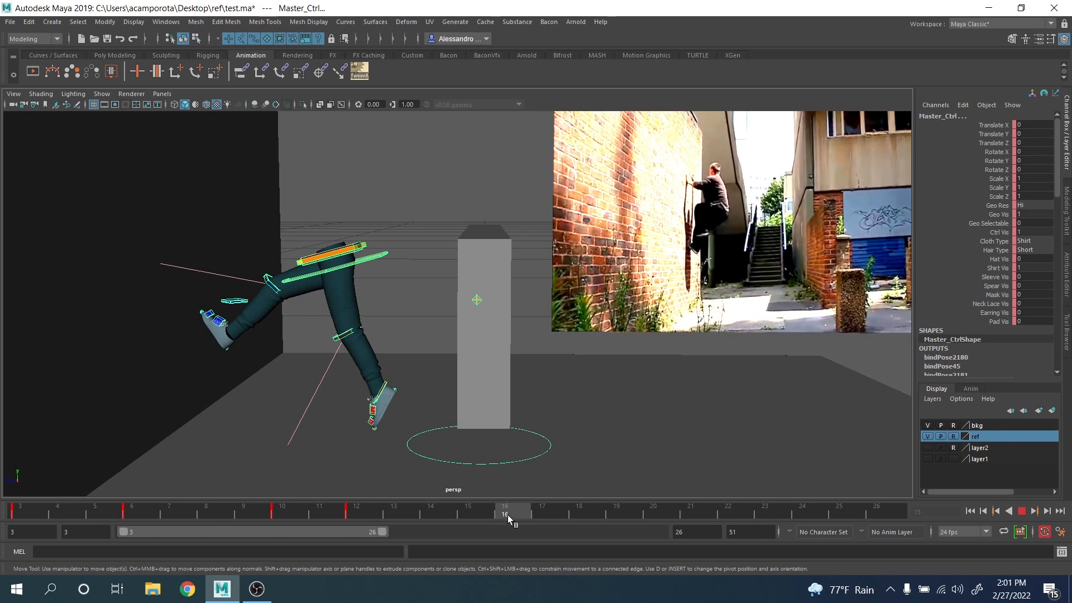
key(s)
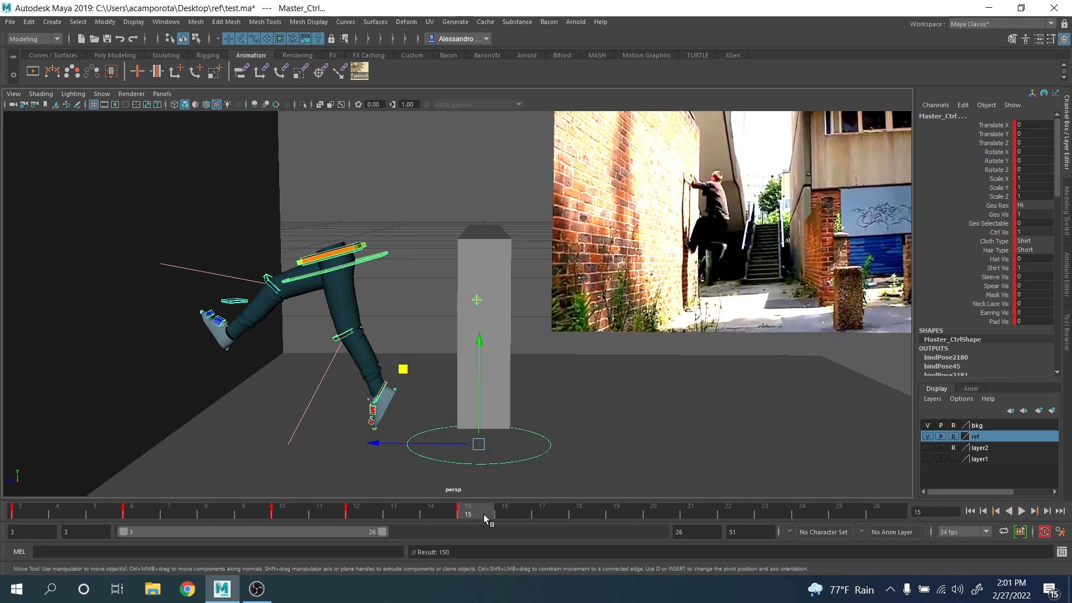
Step: Rotate the right foot IK foot control slightly at frame 15 and select that foot's tilt control
click(352, 267)
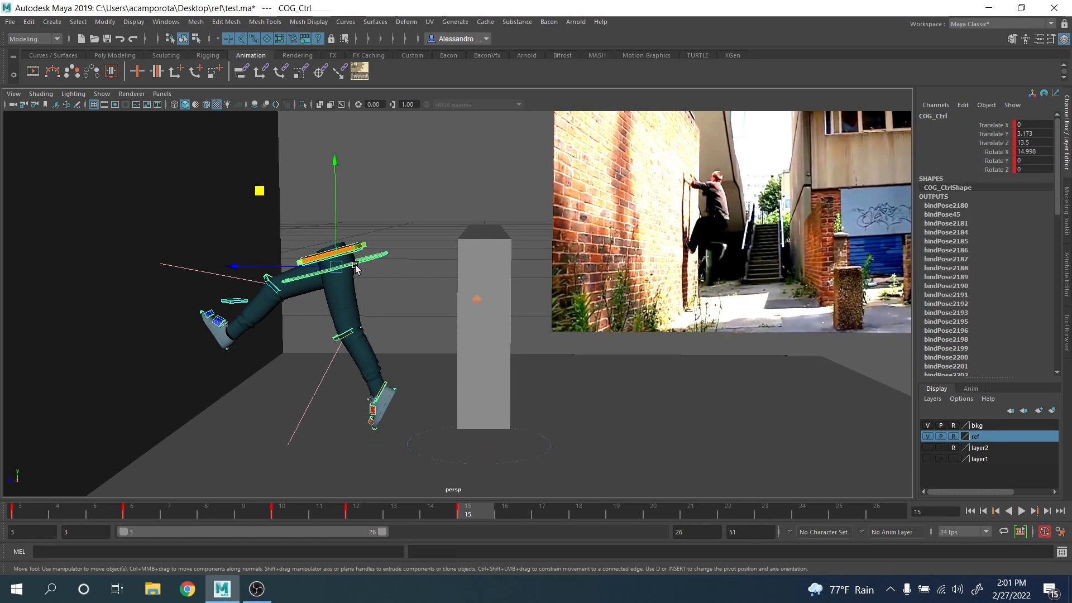
alt+drag(289, 271, 418, 330)
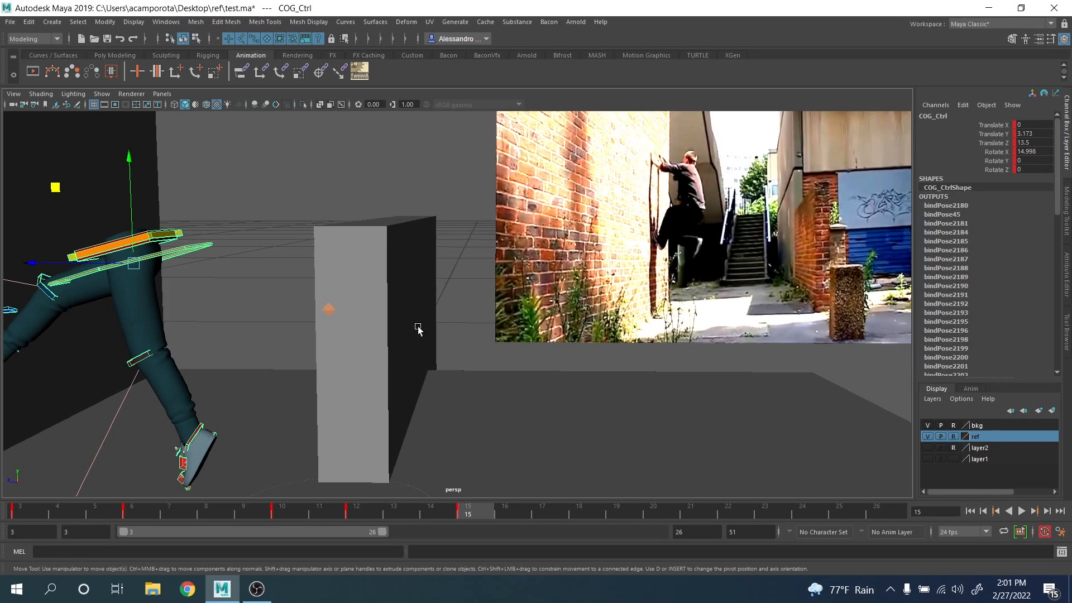
drag(390, 517, 469, 511)
alt+middle_drag(357, 410, 560, 371)
scroll(560, 371, up, 2)
key(q)
click(475, 288)
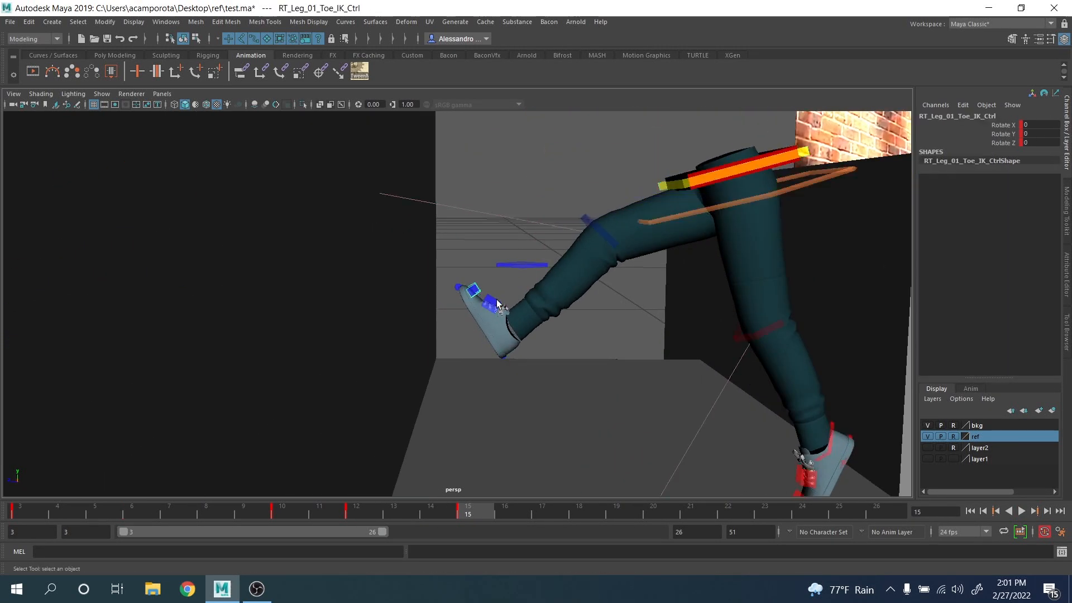
click(492, 302)
key(e)
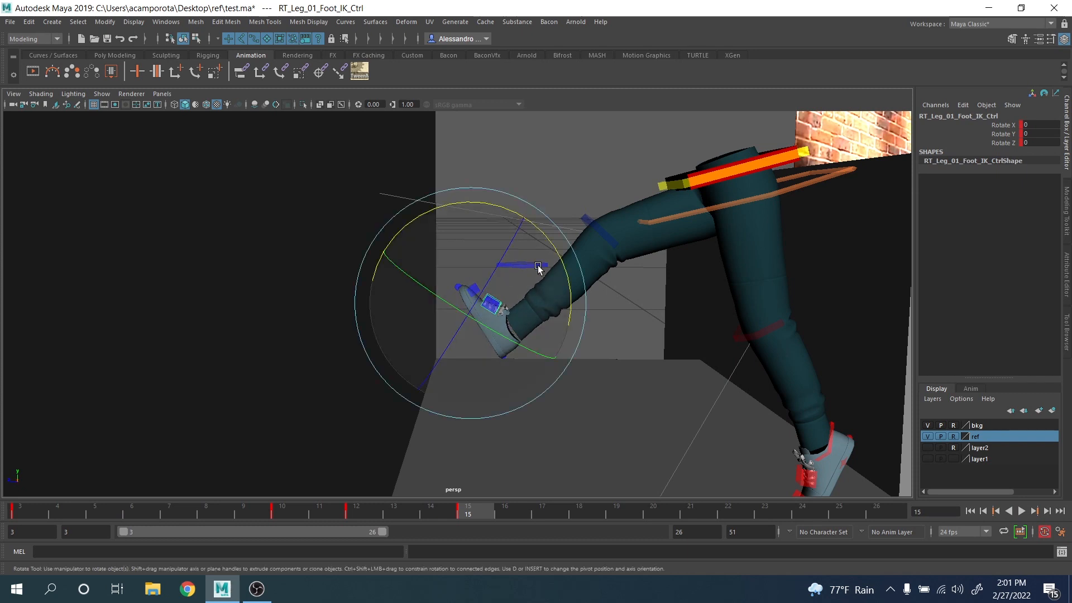
drag(558, 246, 545, 242)
click(464, 267)
click(461, 291)
scroll(466, 292, down, 5)
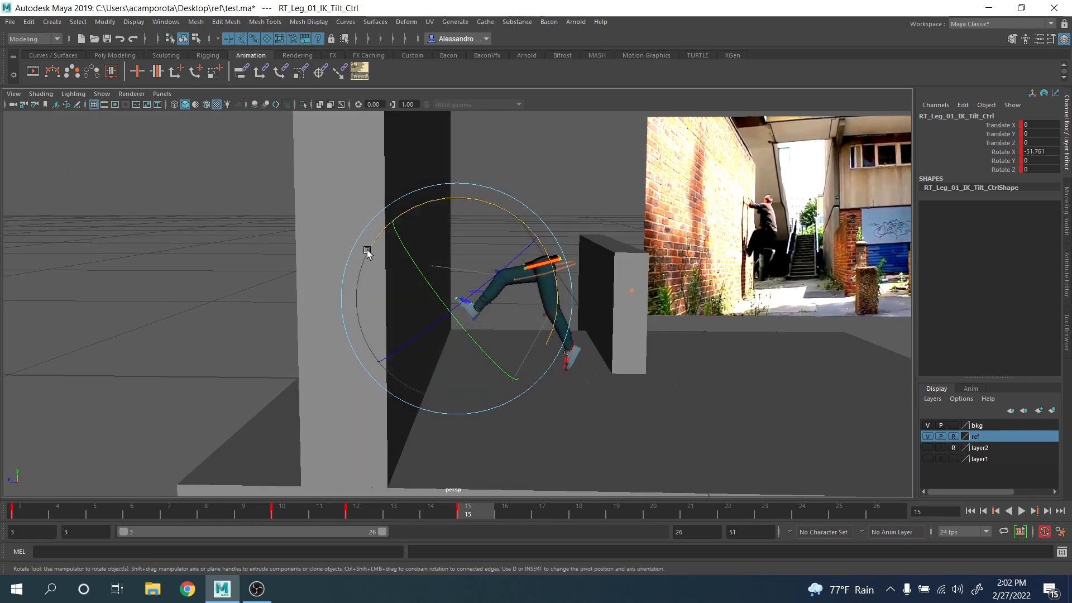
Step: Move the wall cube toward the character to about Translate Z 31.531 and set the bkg layer back to reference
click(314, 203)
key(w)
drag(323, 219, 349, 223)
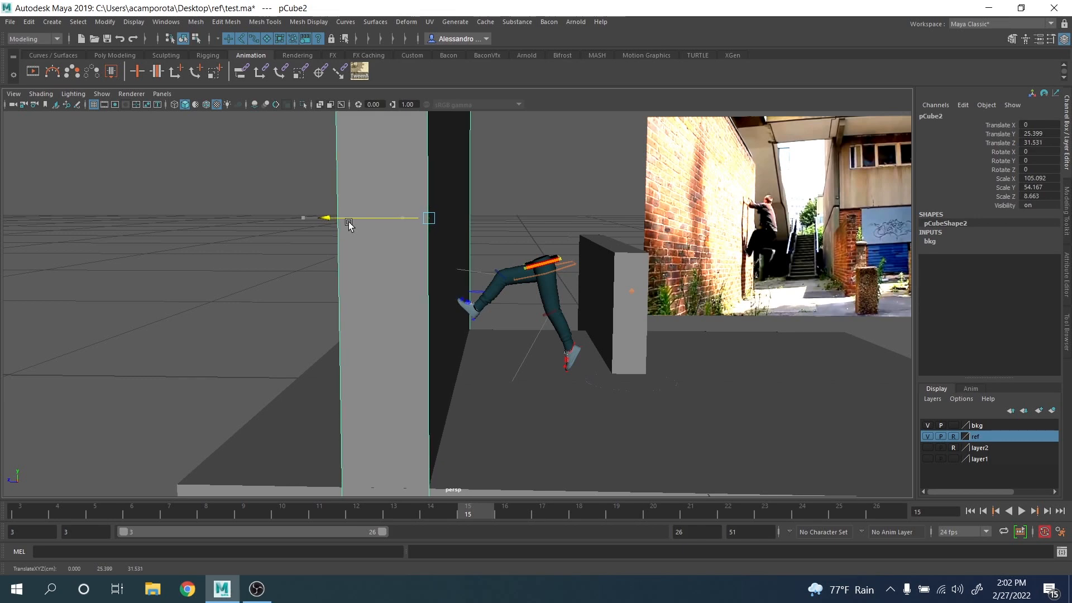
click(953, 426)
click(954, 426)
Step: Raise the COG control toward the wall at frame 15 and create an editable motion trail for it
alt+middle_drag(718, 367, 642, 378)
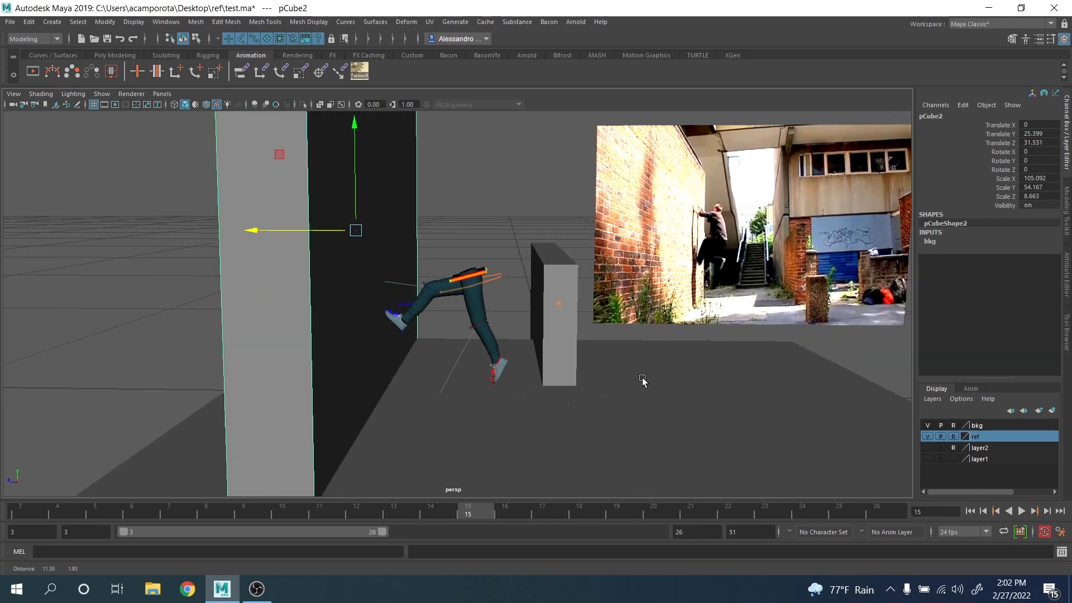
scroll(535, 287, up, 3)
scroll(503, 304, down, 2)
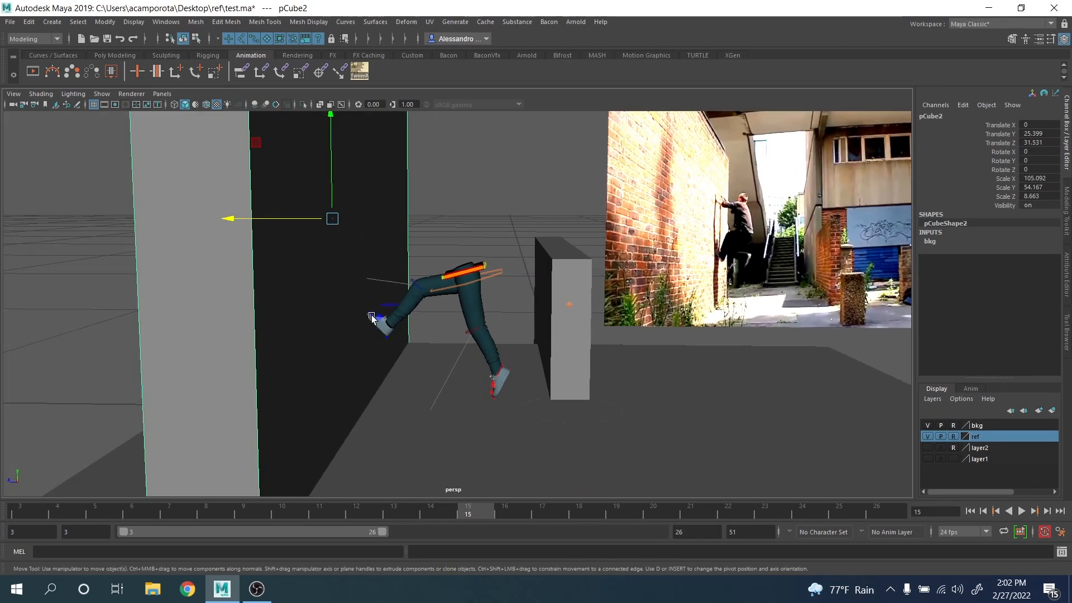
scroll(509, 272, down, 2)
scroll(505, 263, up, 4)
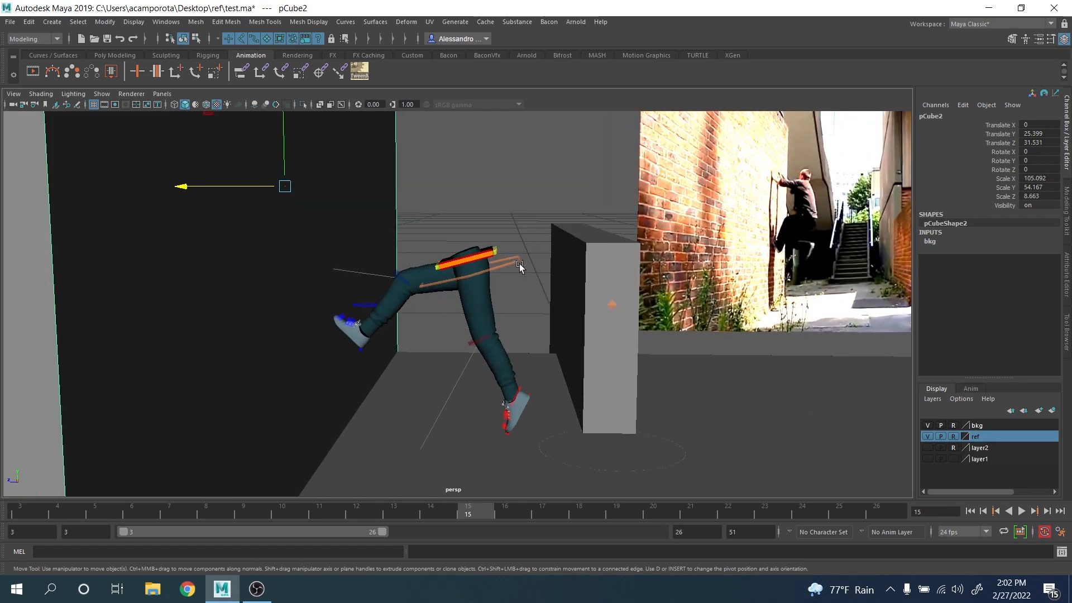
click(515, 255)
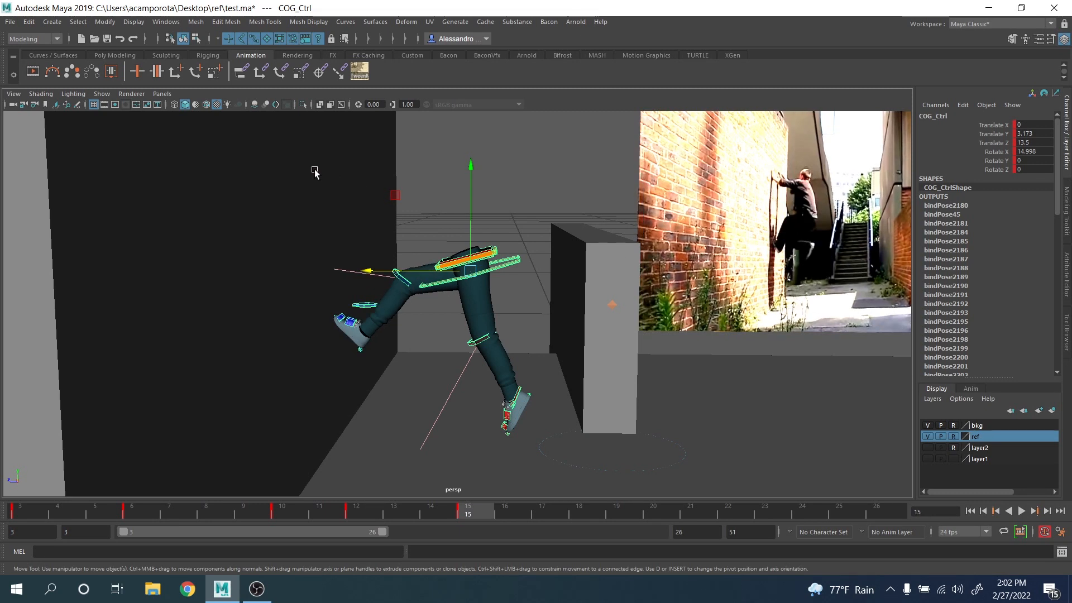
mouse_move(395, 195)
mouse_down()
mouse_move(380, 183)
mouse_move(391, 198)
mouse_up()
click(52, 72)
Step: Smooth the COG arc with about Translate Y 2.959, Translate Z 13.553 at frame 12 and Translate Y 4.398, Translate Z 15.105 at frame 15
key(comma)
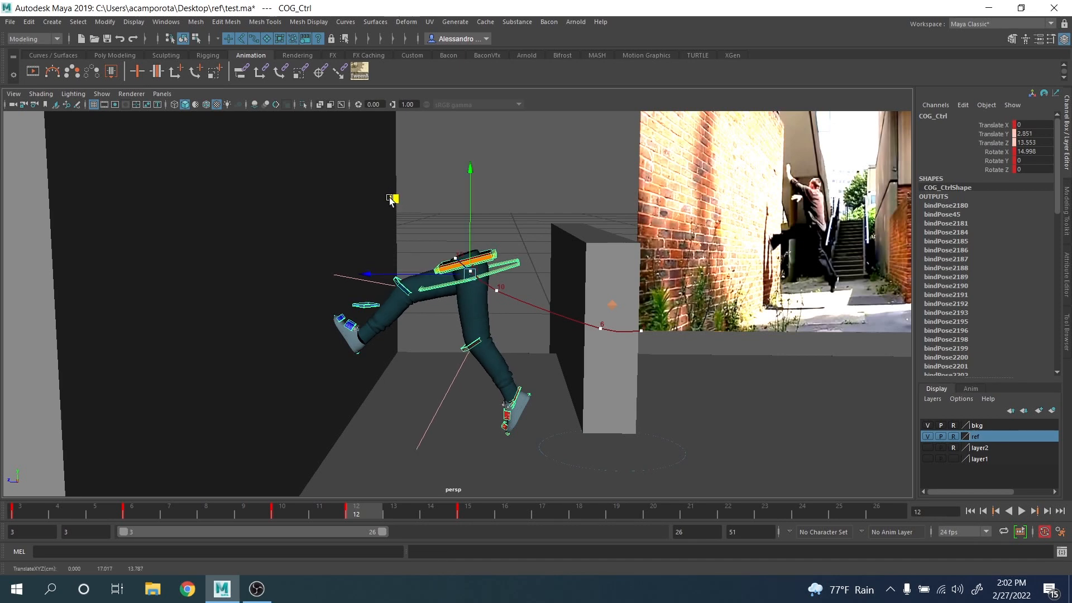
key(alt+period)
key(alt+period)
key(alt+period)
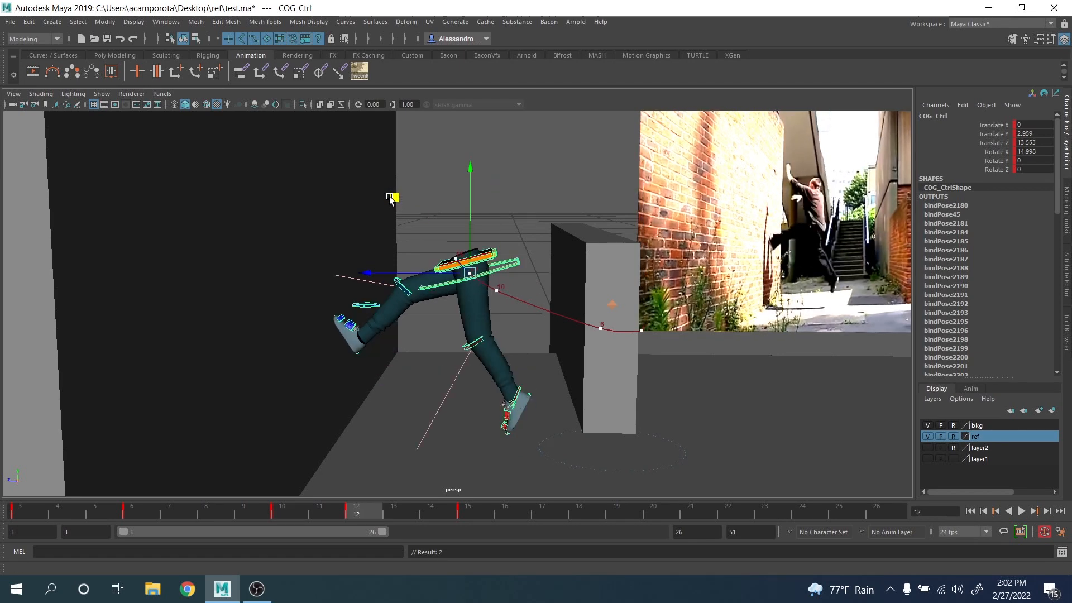
drag(386, 188, 384, 189)
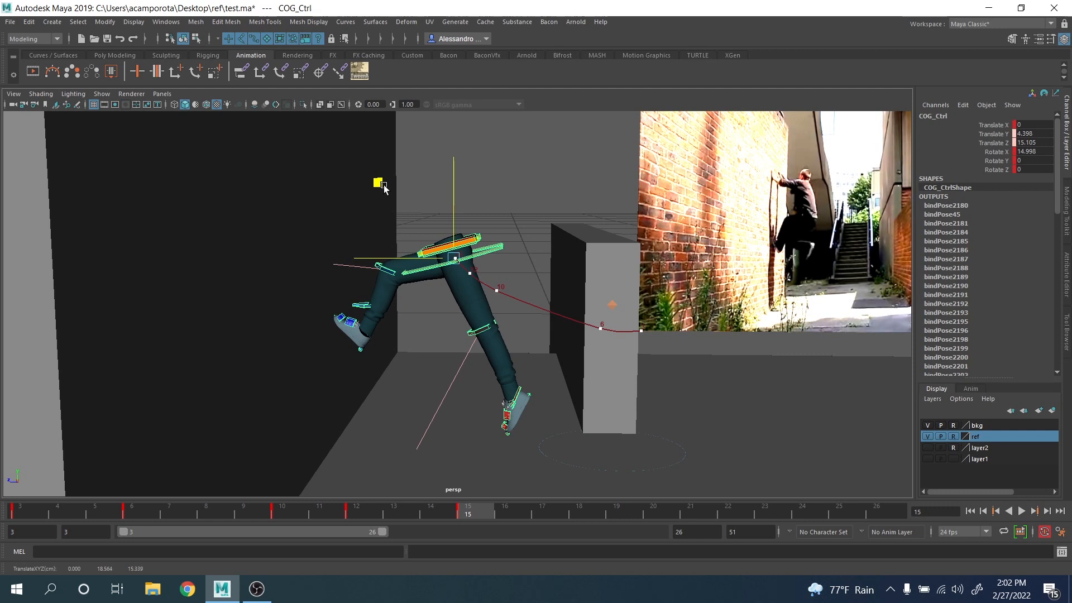
Step: Raise the left foot IK control toward the wall at frame 15, to about Translate Y 11.243 and Translate Z 14.788
click(527, 399)
drag(438, 322, 383, 246)
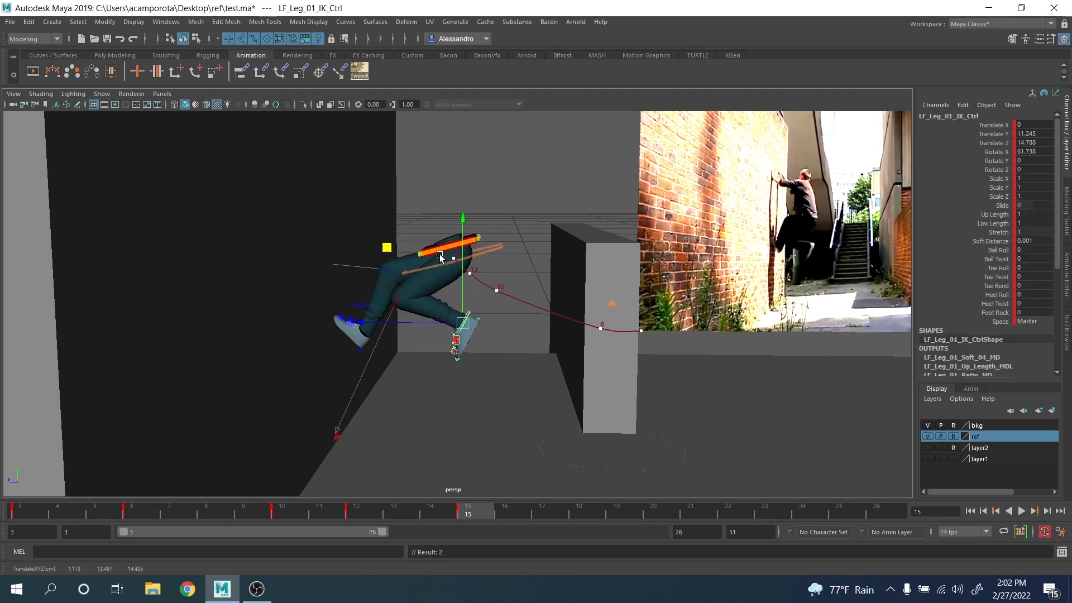
click(490, 249)
key(Caps_Lock)
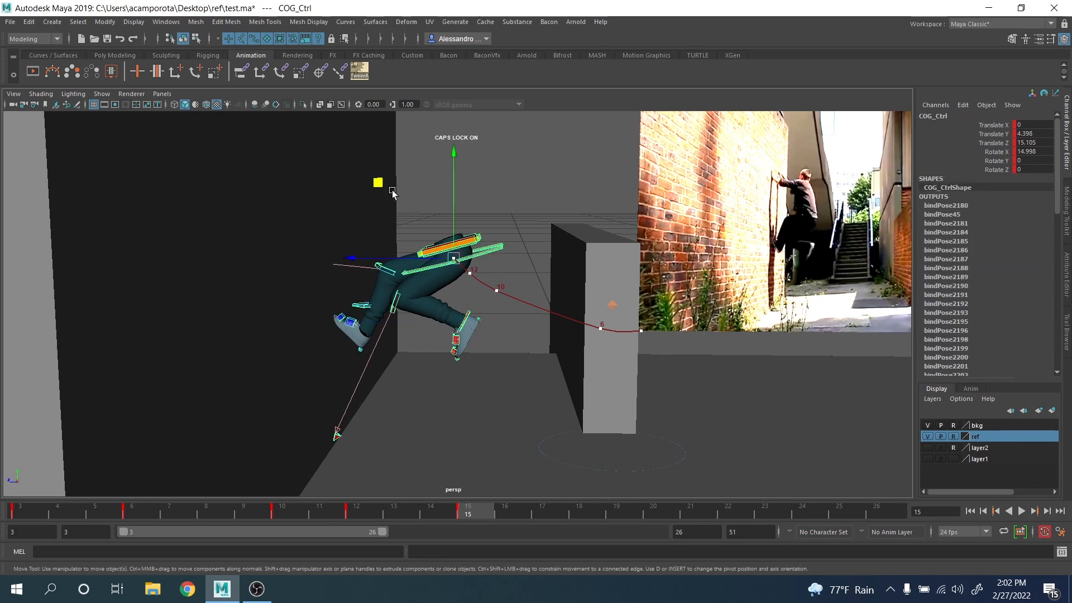
drag(378, 182, 375, 179)
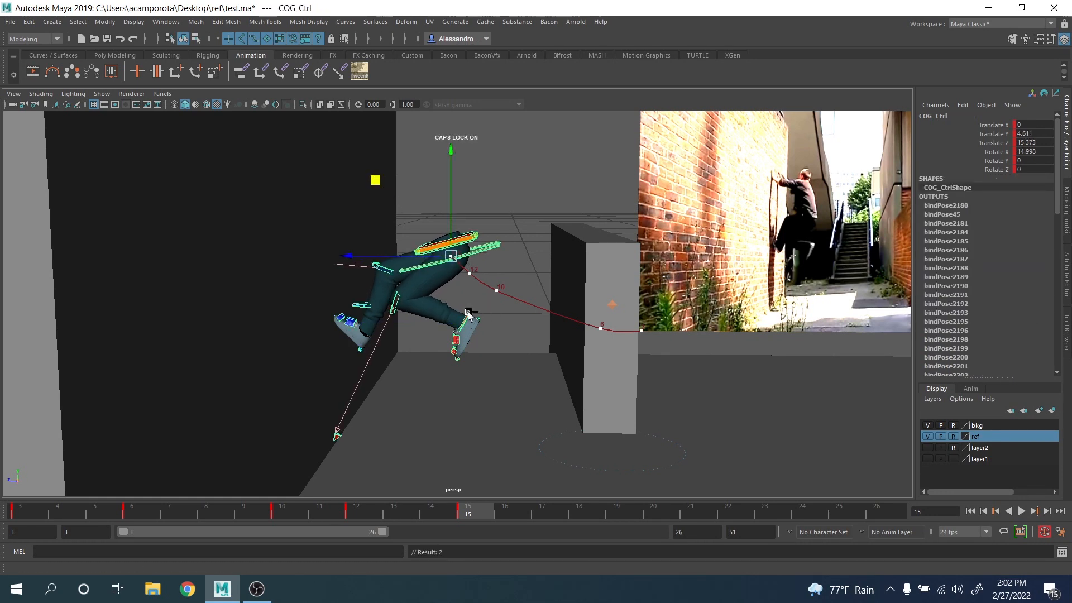
key(ctrl+z)
Step: Move the COG and left foot IK controls together at frame 15, bringing the COG to about Translate Y 4.877 and Translate Z 15.64
click(468, 313)
shift+click(492, 248)
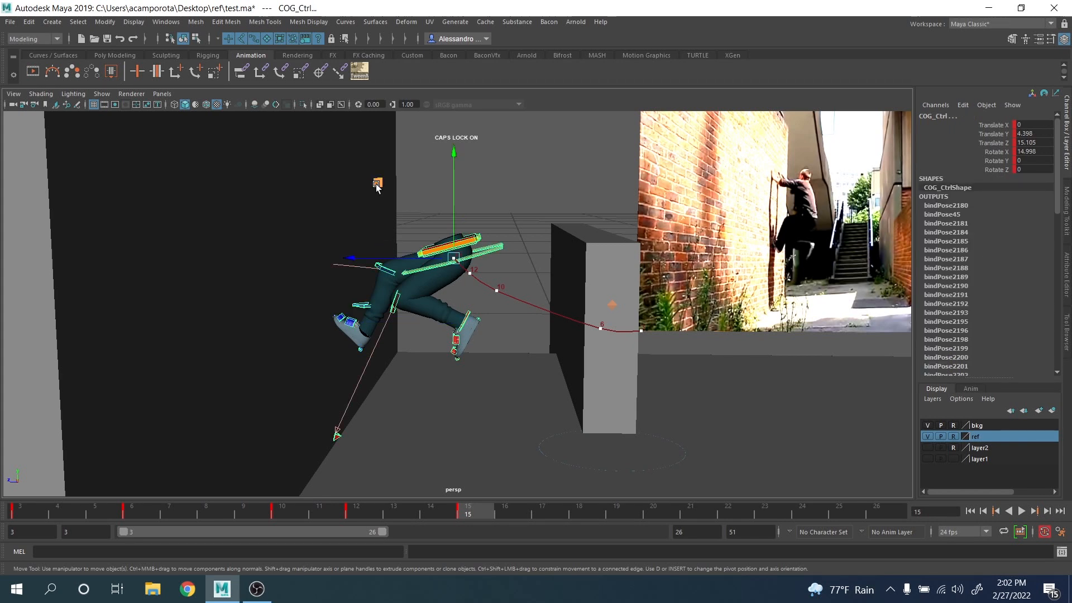
drag(376, 185, 372, 179)
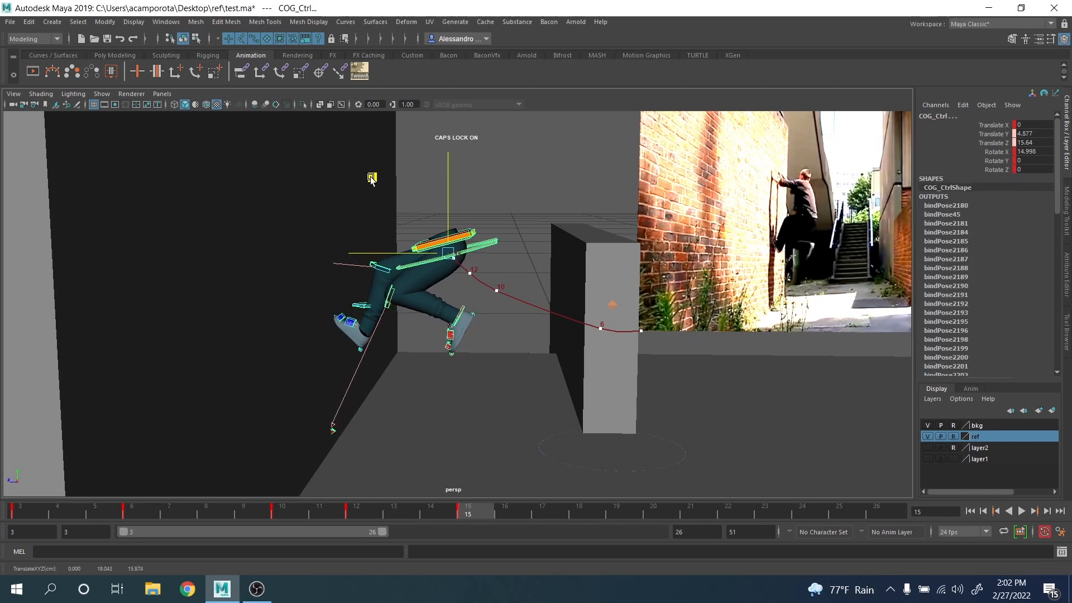
key(q)
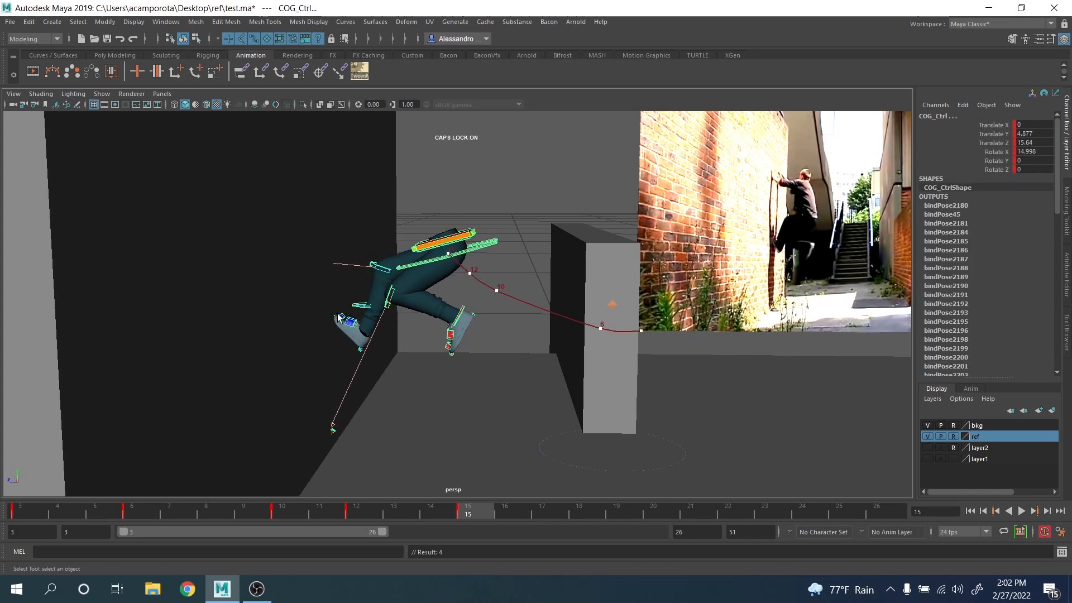
click(457, 318)
Step: Nudge the COG control slightly toward the wall along Z at frame 12 to smooth its motion trail
click(481, 241)
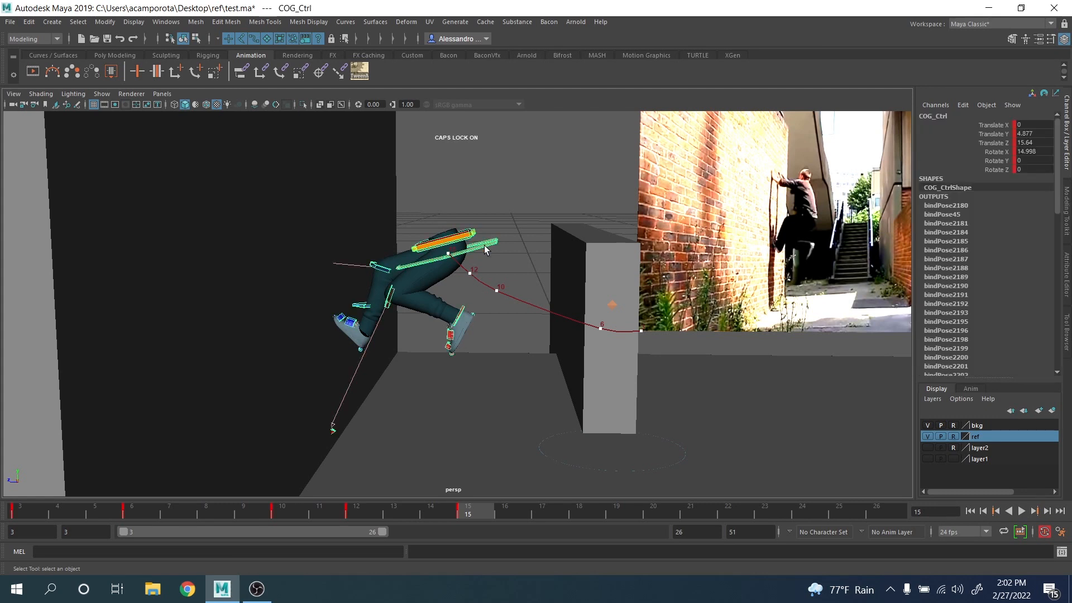
key(w)
key(comma)
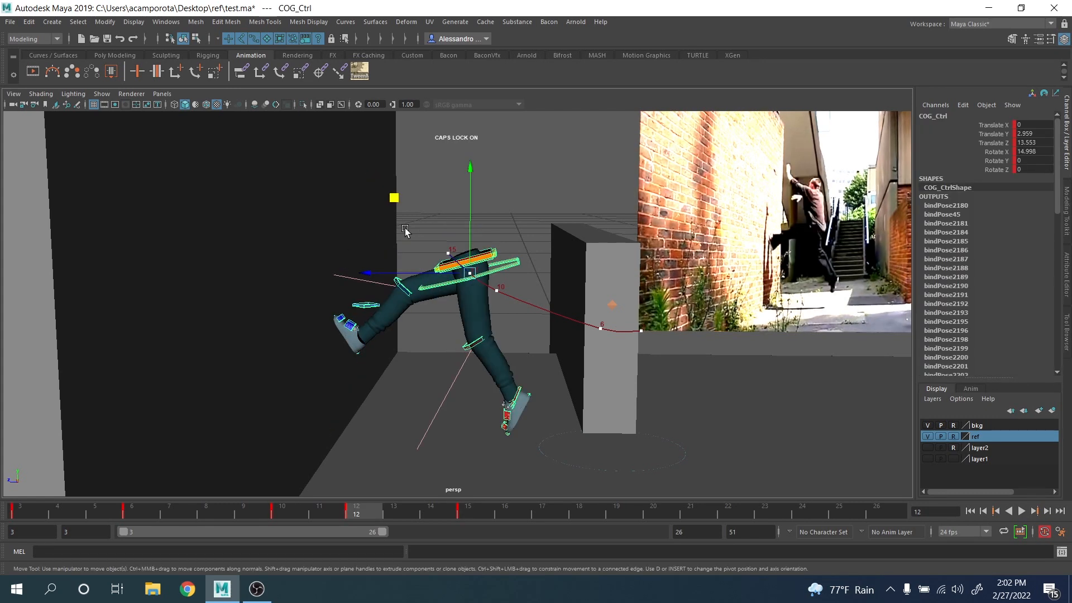
drag(389, 273, 386, 275)
key(period)
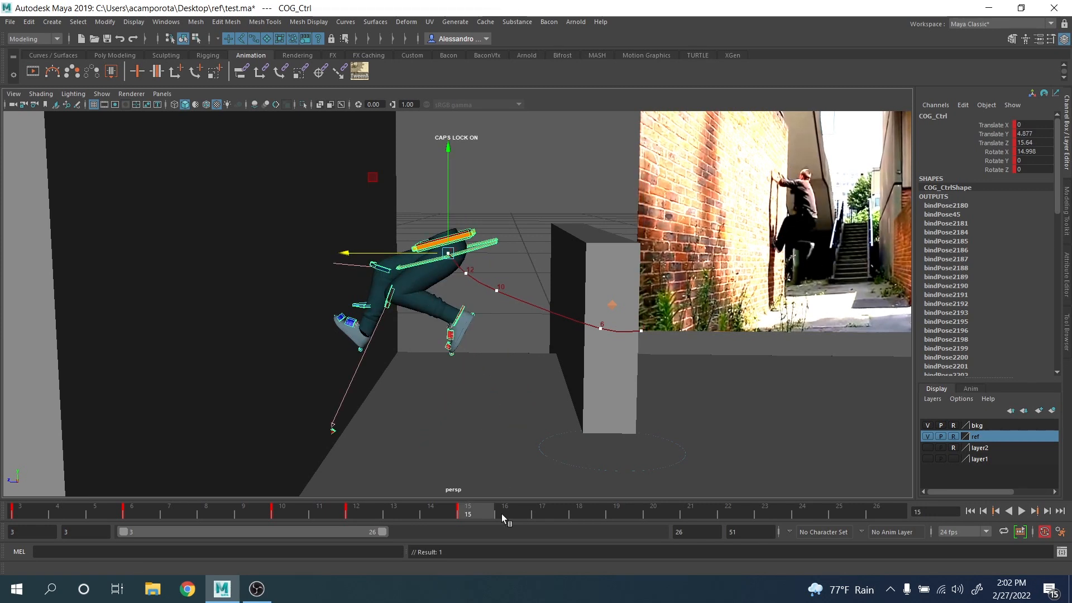
Step: Set a key at frame 19 and rotate the right foot there until its sole is roughly horizontal
drag(493, 516, 632, 518)
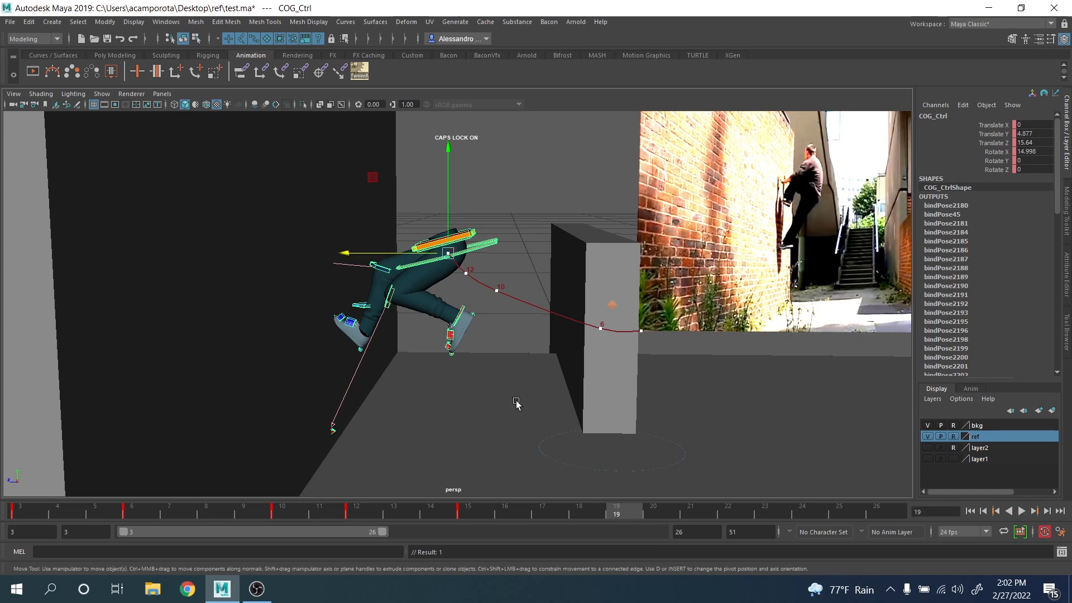
alt+drag(520, 411, 552, 383)
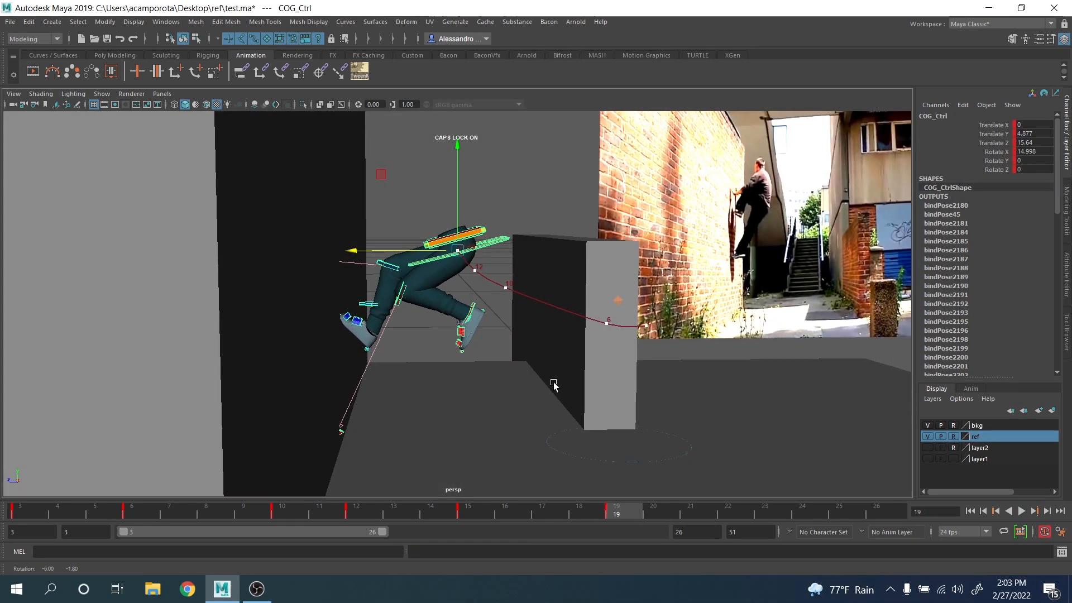
alt+middle_drag(547, 374, 474, 402)
key(q)
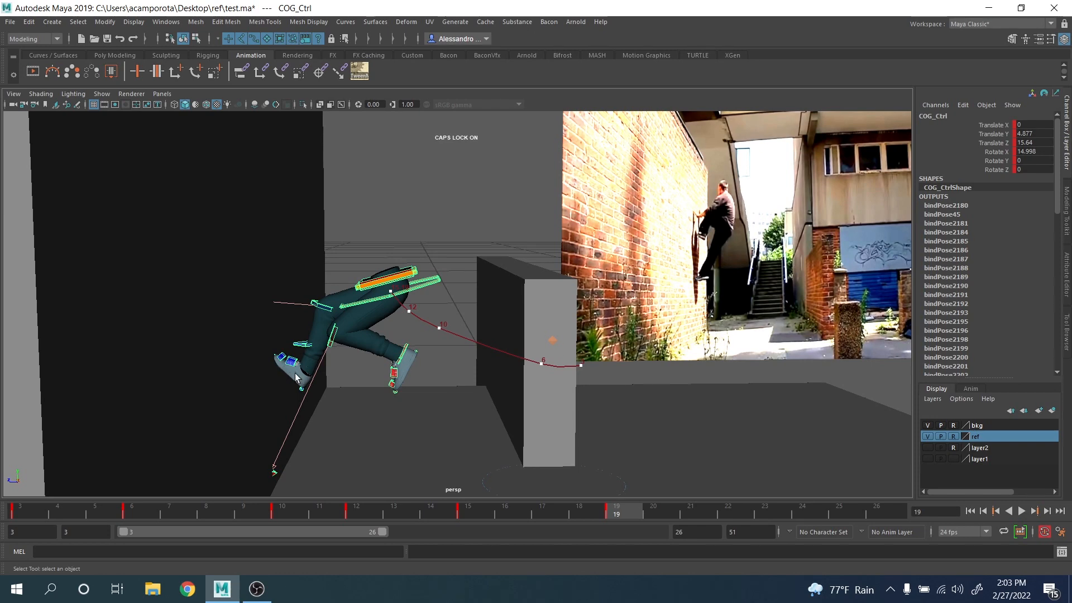
click(277, 358)
key(e)
drag(326, 341, 324, 286)
drag(269, 315, 267, 301)
Step: Raise and rotate the COG control at frame 19, to about Translate Y 11.515, Translate Z 17.707, Rotate X -14.399, Y -14.152 and Z 3.712
alt+middle_drag(436, 314, 440, 358)
key(q)
click(426, 337)
key(w)
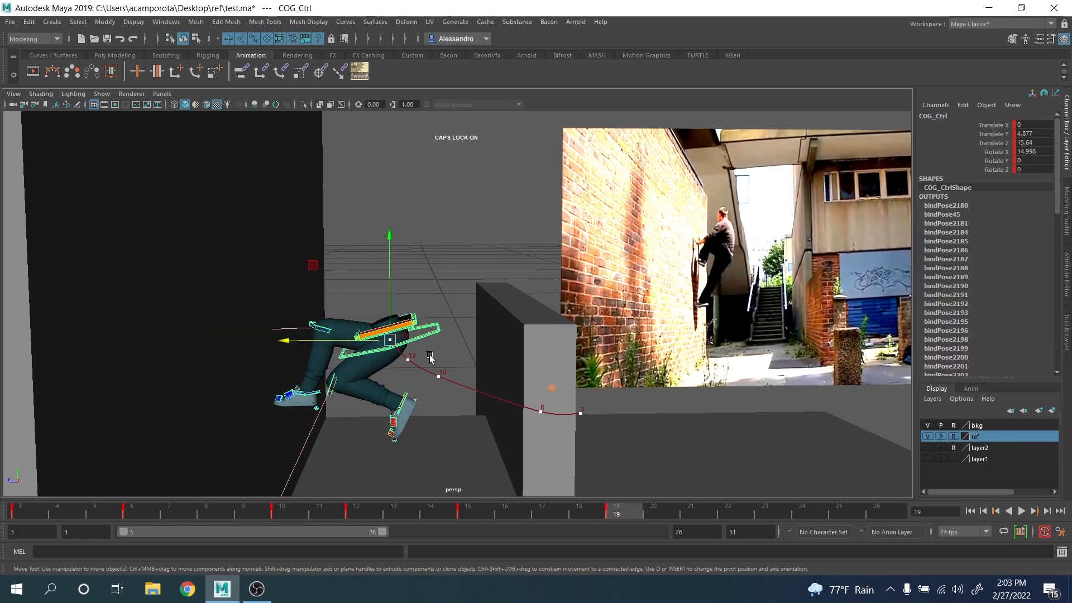
middle_drag(335, 266, 297, 204)
key(e)
drag(438, 201, 437, 295)
key(w)
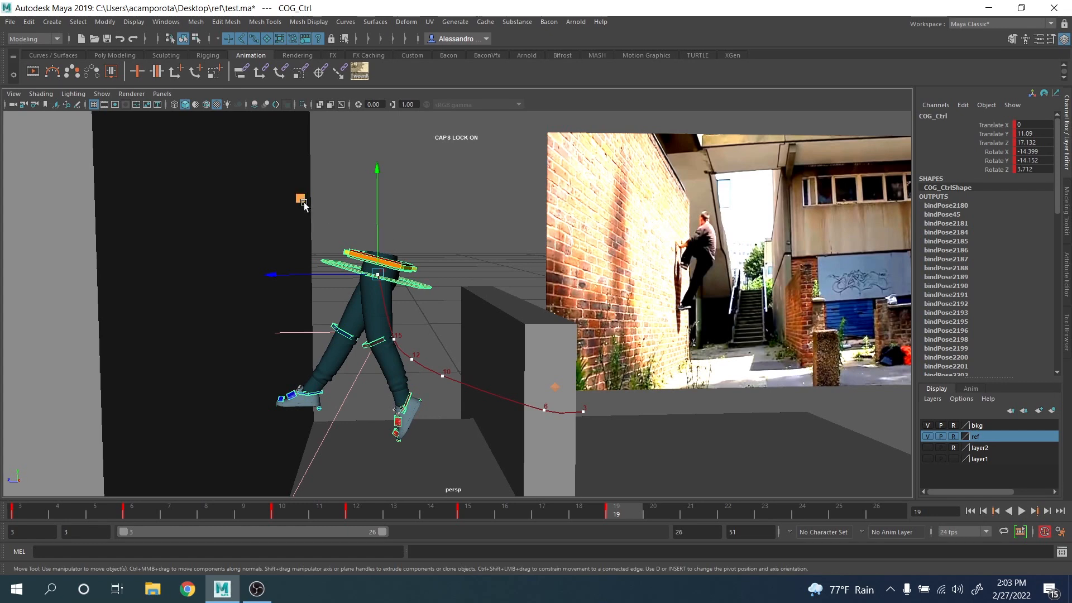
drag(304, 204, 292, 199)
key(q)
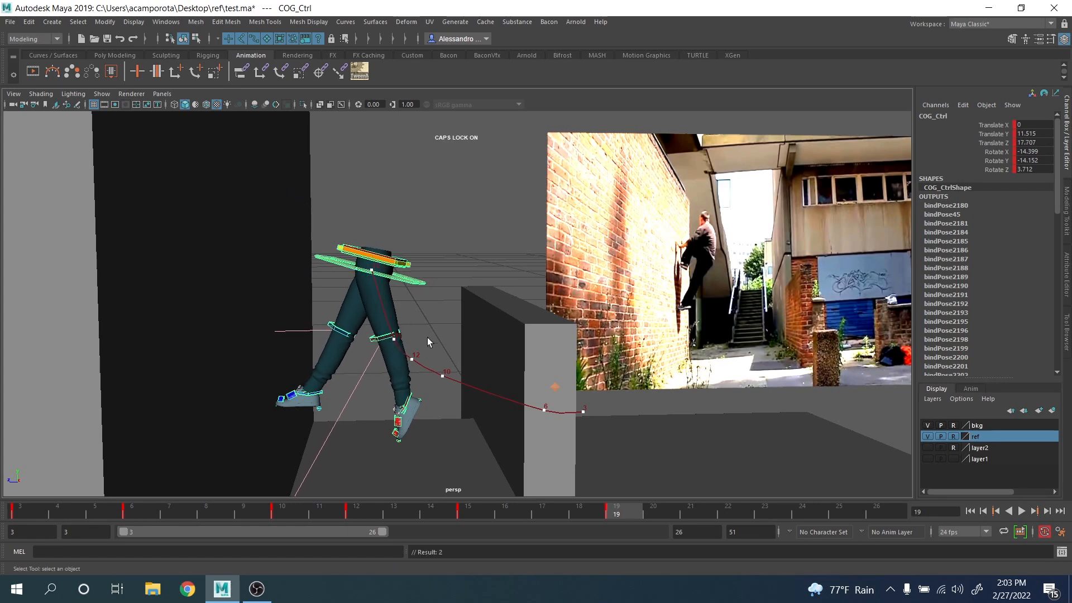
Step: Level the left foot at frame 19 by setting its IK control's Rotate X to 0
click(408, 402)
key(e)
drag(347, 322, 449, 368)
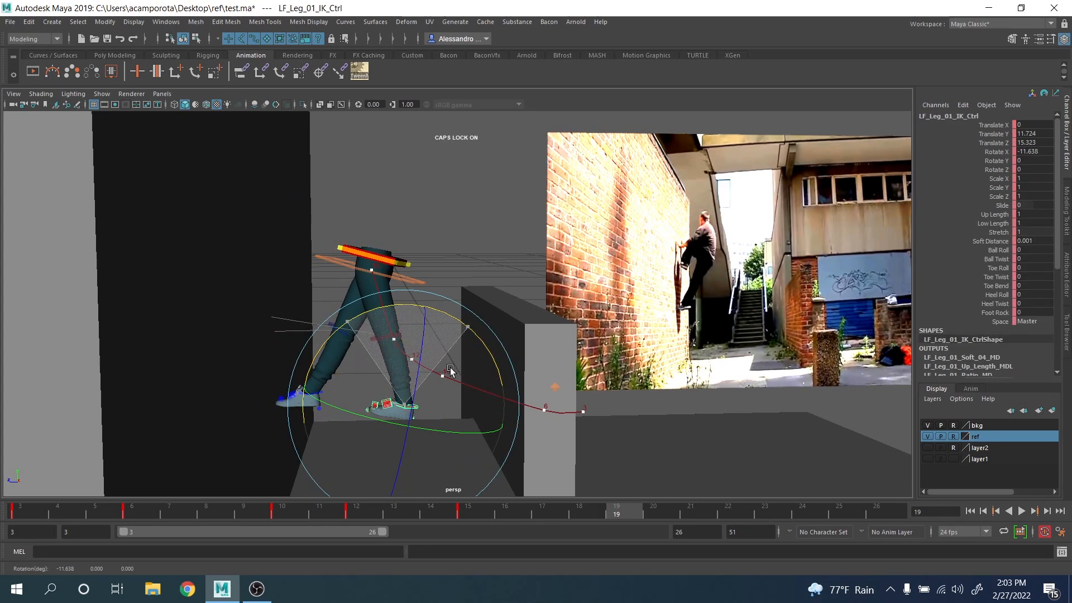
key(w)
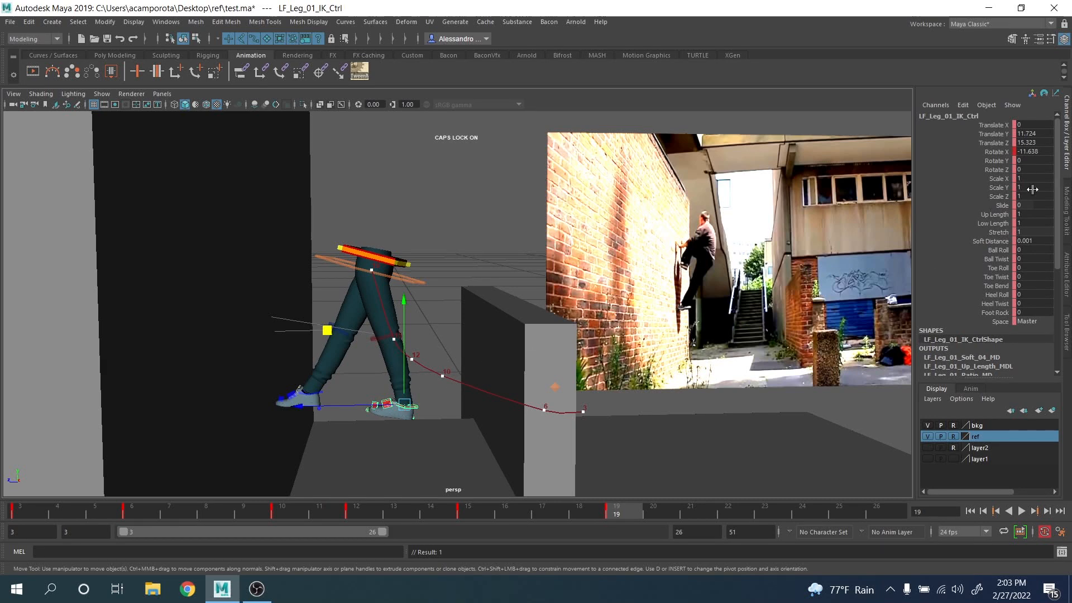
text(0)
key(Return)
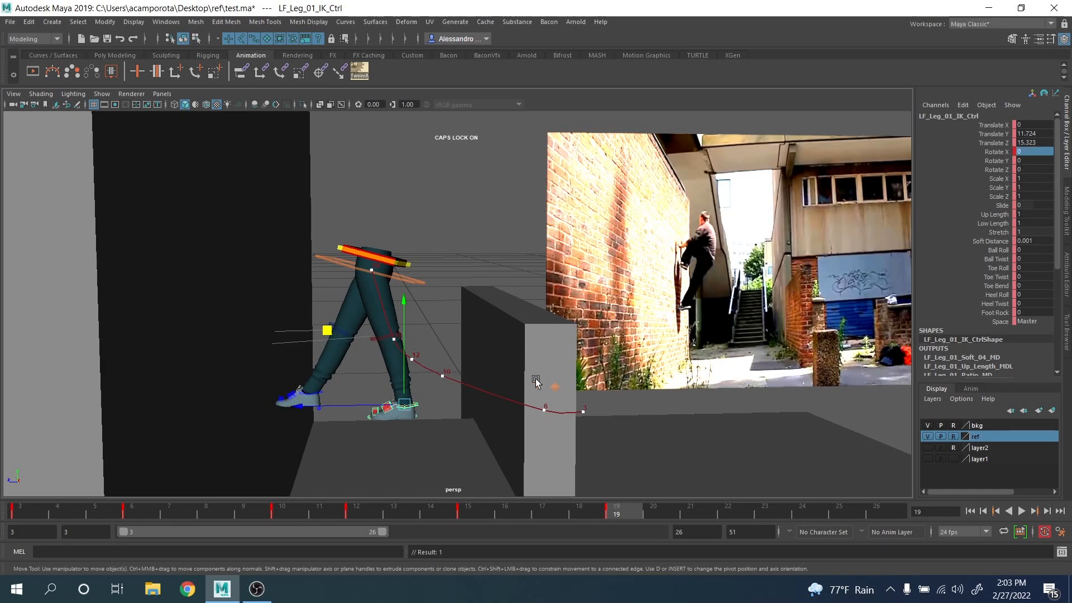
Step: Rotate the left foot's tilt control at frame 19 so the toe points slightly upward
alt+middle_drag(536, 379, 540, 284)
scroll(540, 288, up, 3)
key(q)
click(402, 339)
key(e)
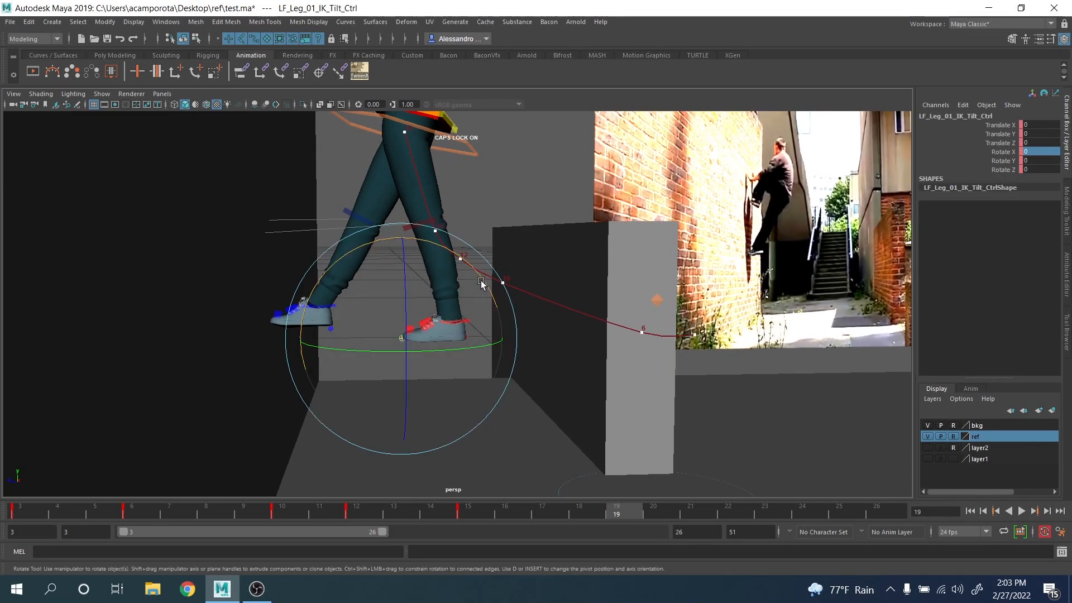
drag(480, 280, 491, 303)
Step: Raise the left foot IK control onto the wall at frame 19, to about Translate X -0.883, Y 22.589 and Z 24.692
key(q)
click(468, 320)
key(w)
scroll(464, 313, down, 3)
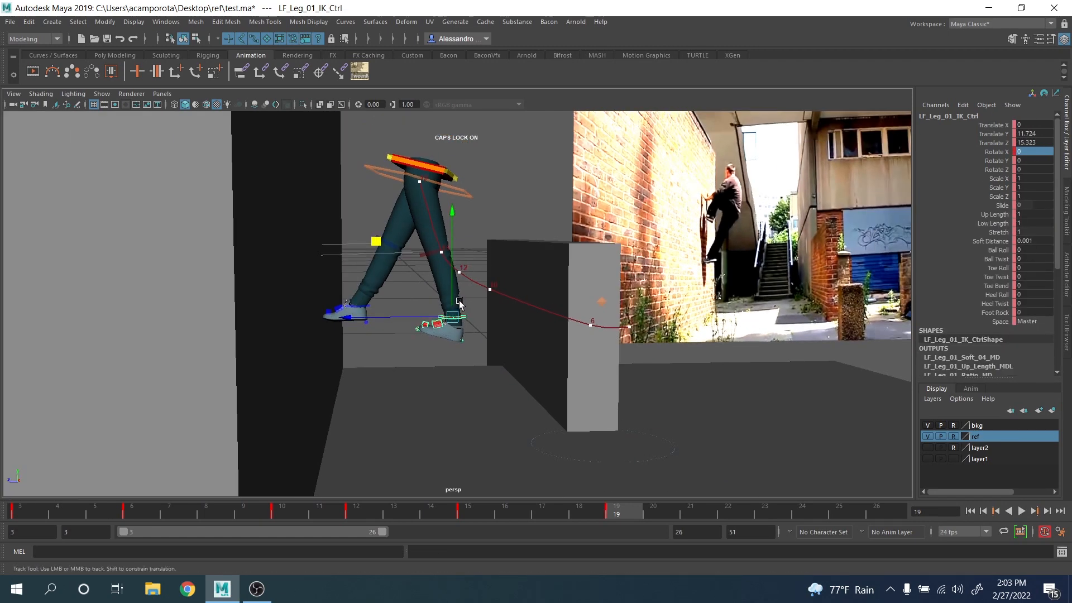
alt+middle_drag(459, 301, 468, 357)
drag(392, 302, 203, 210)
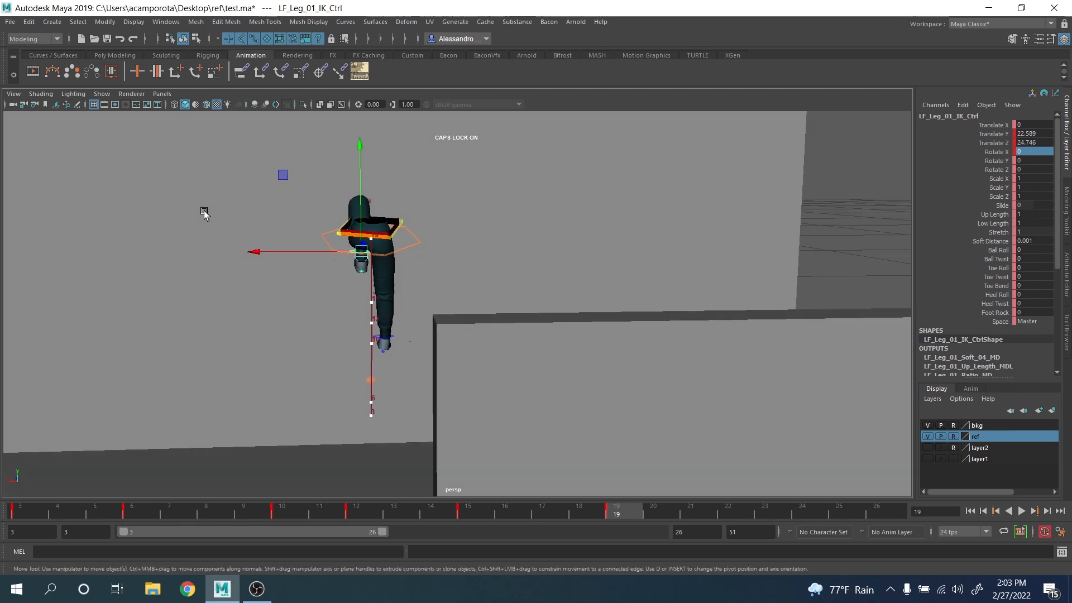
drag(295, 254, 409, 342)
Step: Shift the COG control sideways to about Translate X -0.919 at frame 19 and rotate it to about X -16.523, Y -19.177, Z 5.217
click(420, 243)
alt+drag(421, 335, 409, 271)
drag(332, 244, 428, 292)
key(e)
key(q)
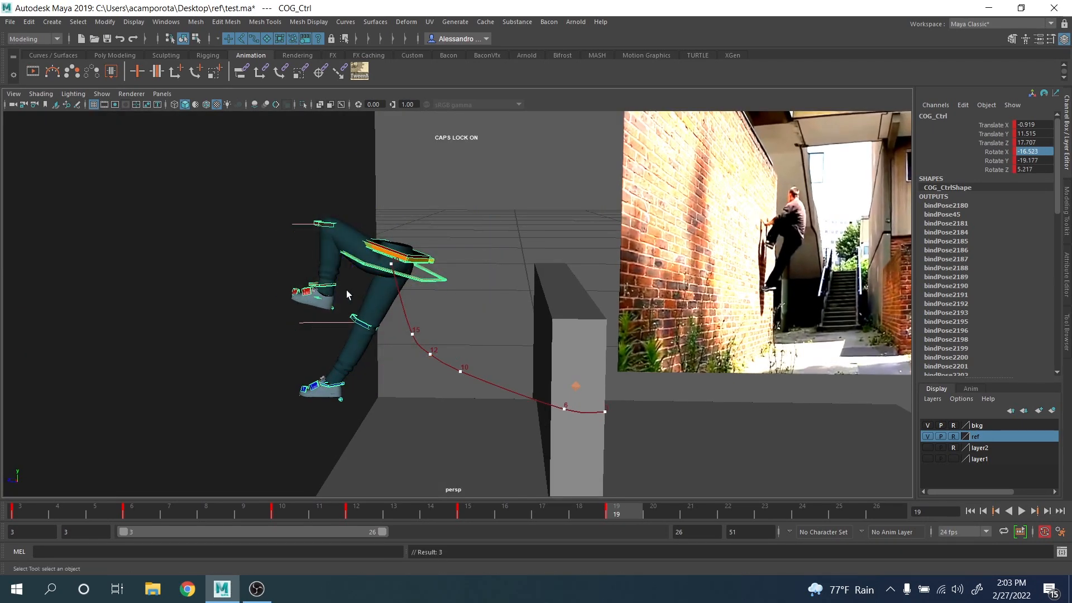
Step: Turn the left foot IK control at frame 19 to about Rotate Y -3.934
alt+drag(326, 296, 326, 290)
click(333, 282)
key(w)
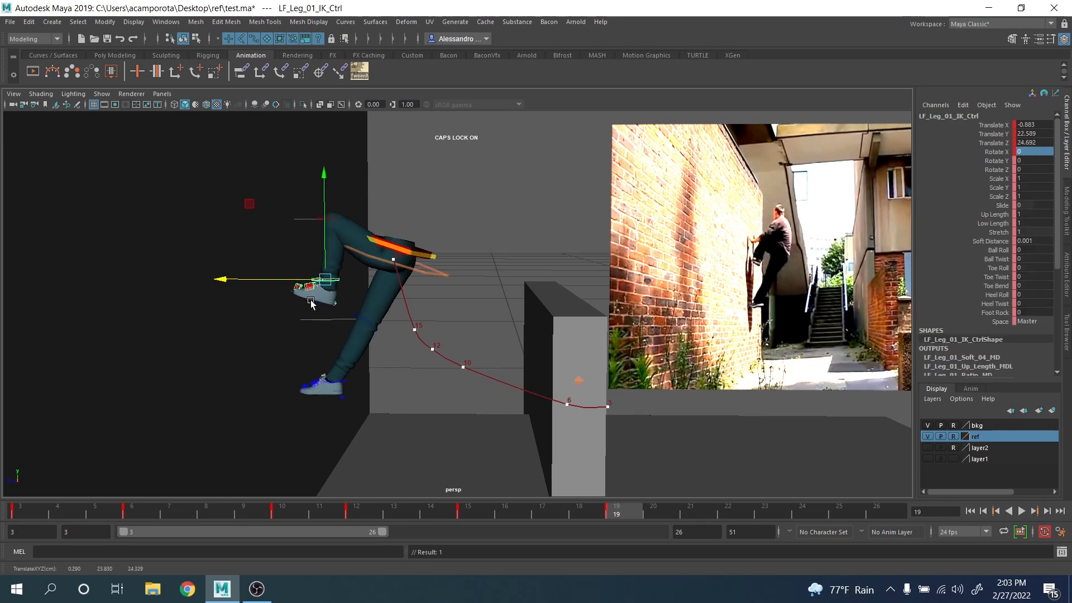
key(e)
drag(333, 287, 374, 303)
key(q)
Step: Move the COG control slightly closer to the wall at frame 19, to about Translate Y 11.64 and Translate Z 18.211
click(442, 282)
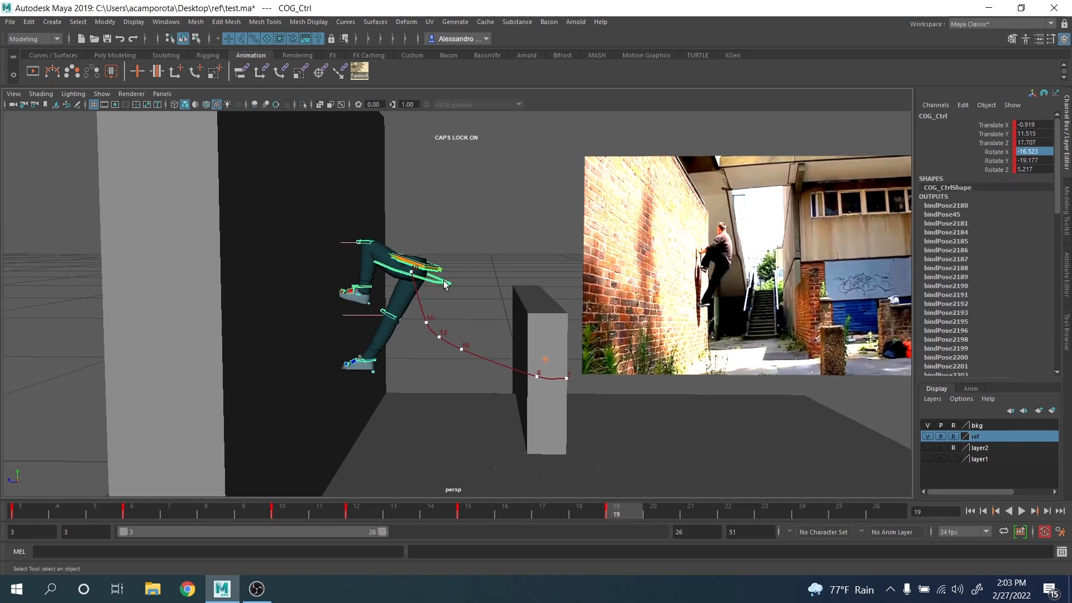
key(w)
alt+drag(346, 201, 330, 196)
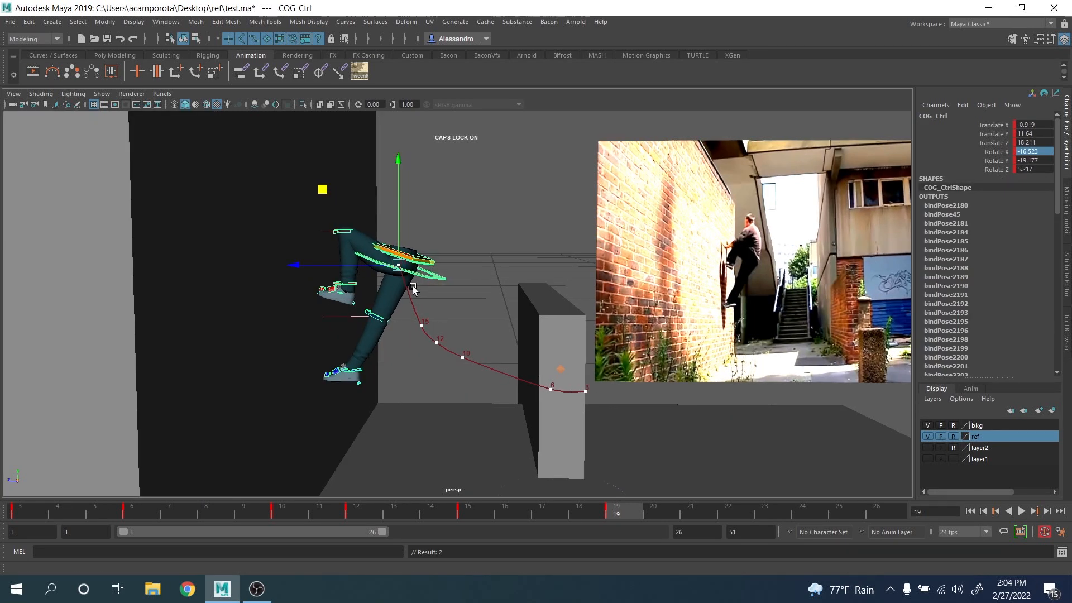
alt+drag(521, 441, 445, 309)
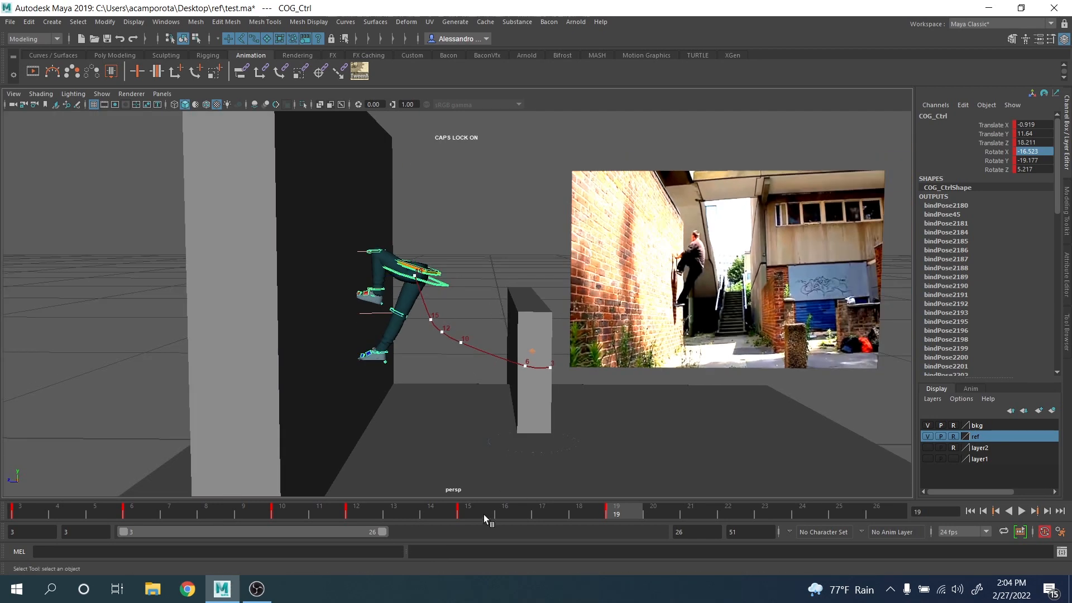
Step: Move the COG control at frame 17 to about Translate Y 7.907 and Translate Z 17.162 to round out its motion trail
drag(486, 511, 544, 506)
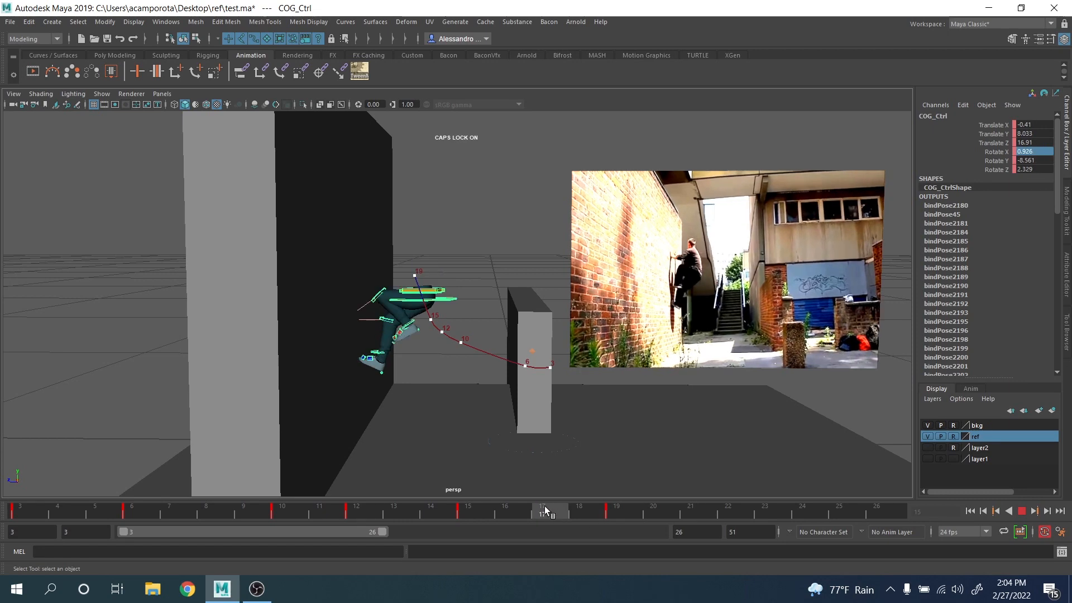
alt+middle_drag(484, 402, 495, 389)
scroll(494, 390, up, 3)
key(w)
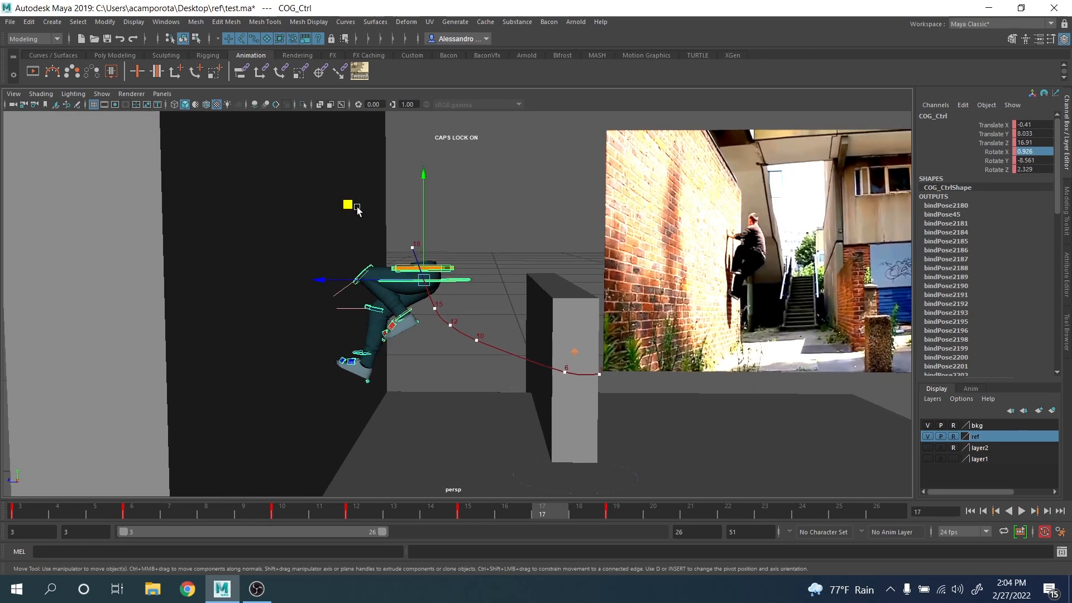
click(358, 209)
key(ctrl+z)
drag(351, 207, 346, 209)
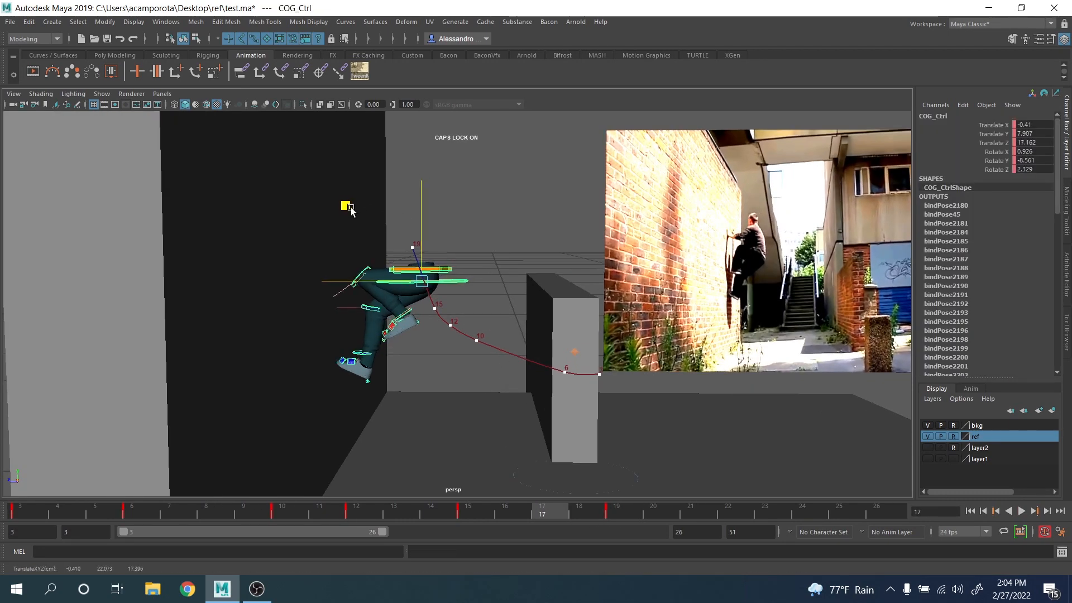
Step: Step between the key poses around frame 17 to check the COG arc and leg poses
alt+middle_drag(403, 301, 391, 283)
scroll(391, 283, up, 2)
key(comma)
key(period)
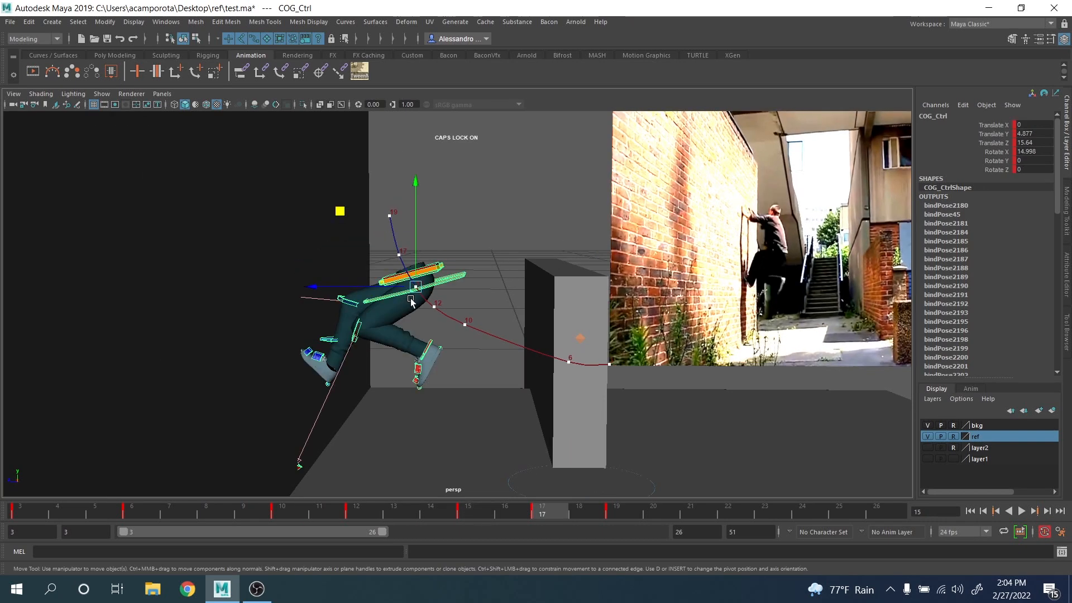
key(period)
key(comma)
key(comma)
key(period)
Step: Tween the right foot controls at frame 17 to -70.6 with tweenMachine and compare the result with the neighbouring keys
click(311, 395)
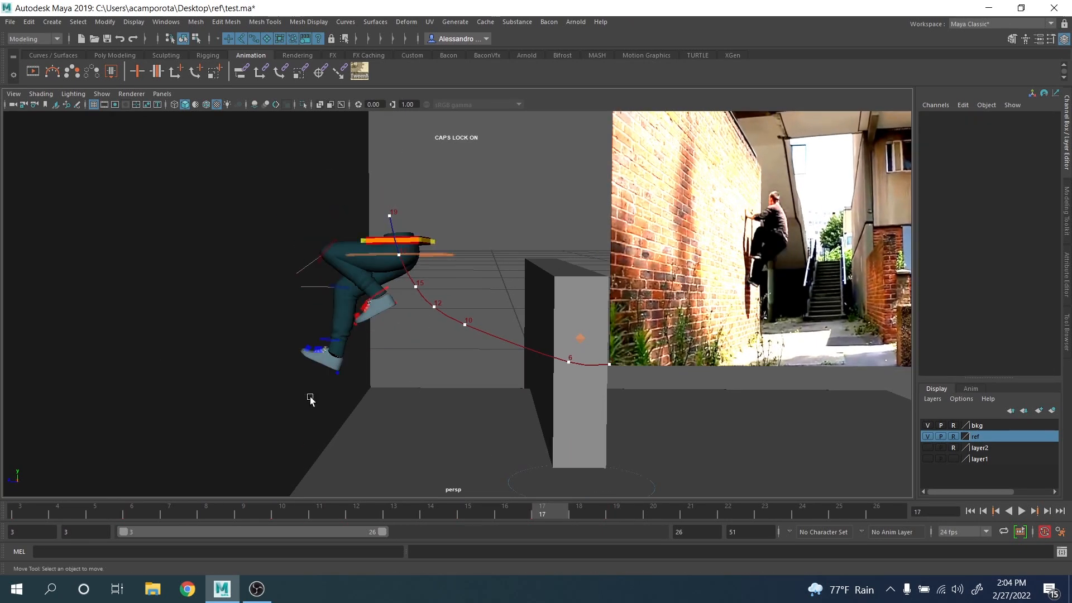
drag(260, 335, 360, 385)
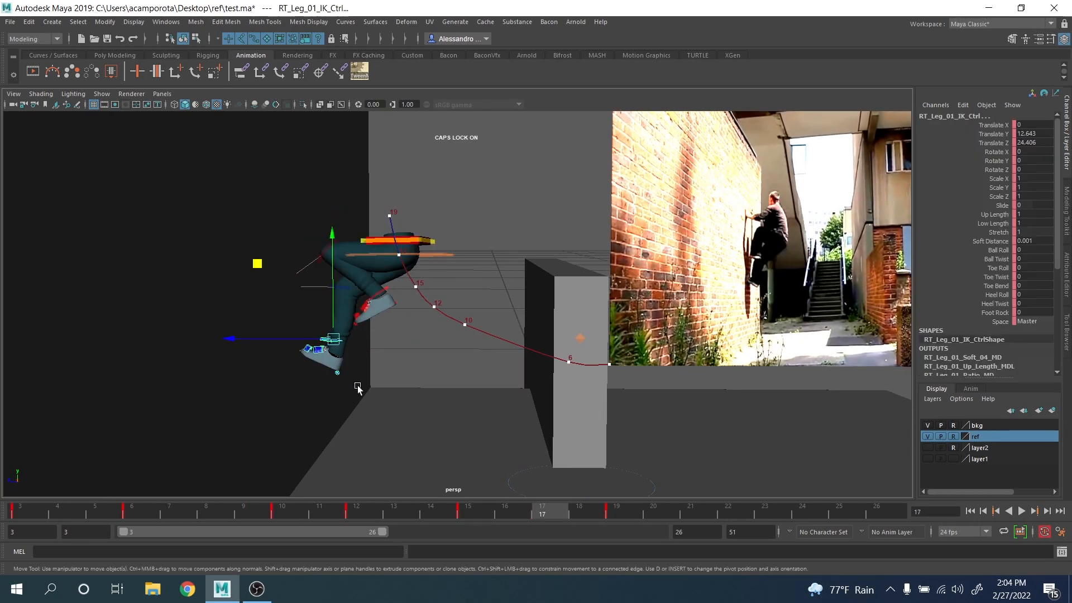
click(359, 71)
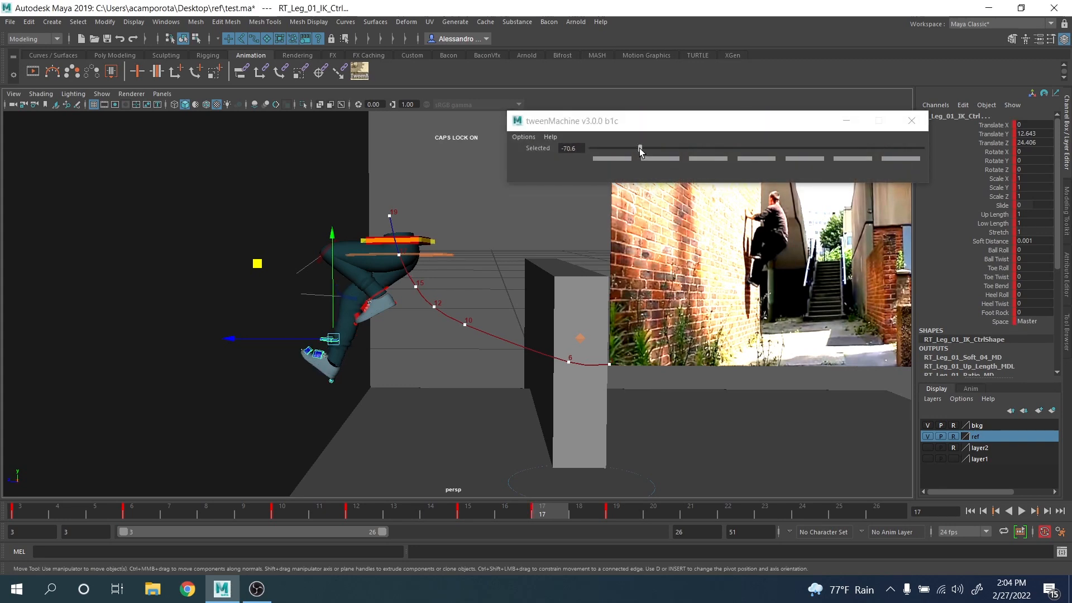
key(comma)
key(period)
key(period)
key(comma)
key(comma)
key(period)
key(period)
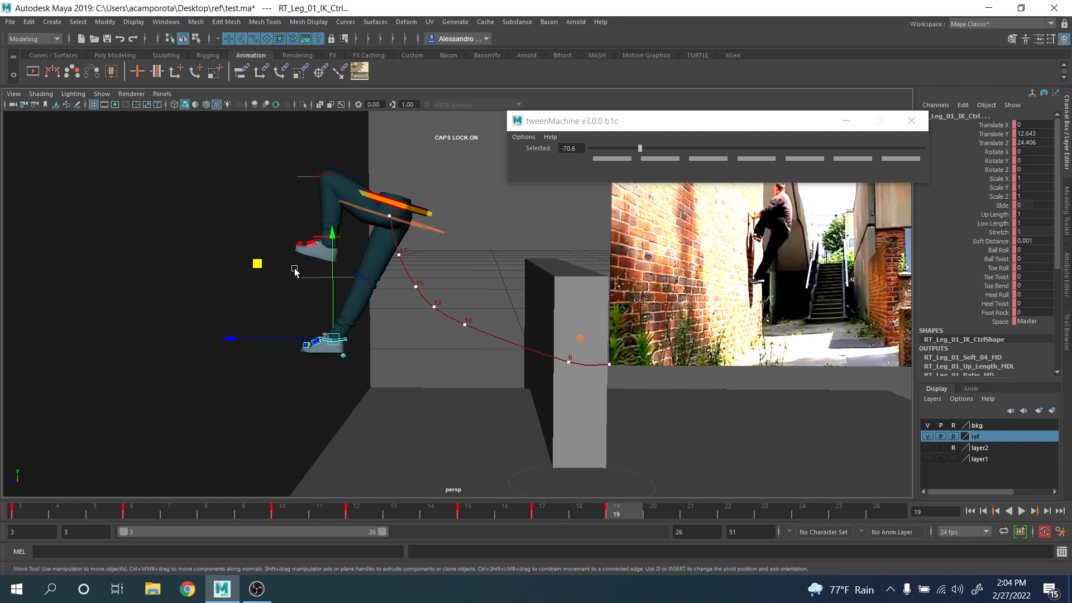
Step: Bring the left foot toward the wall at frame 17 and tween its controls to 85.8 toward the frame 19 pose
click(323, 239)
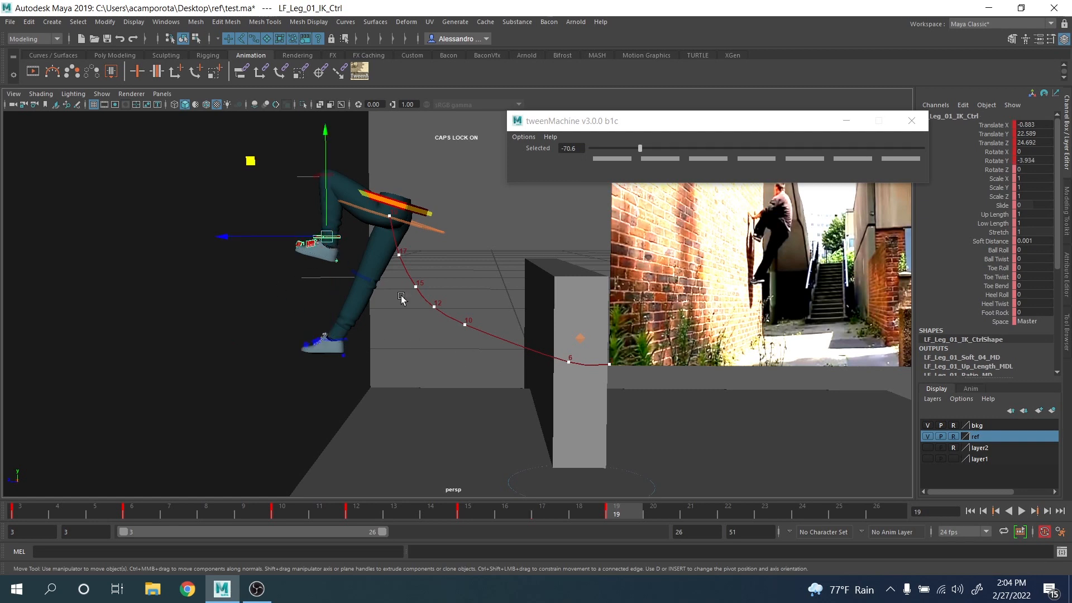
click(547, 514)
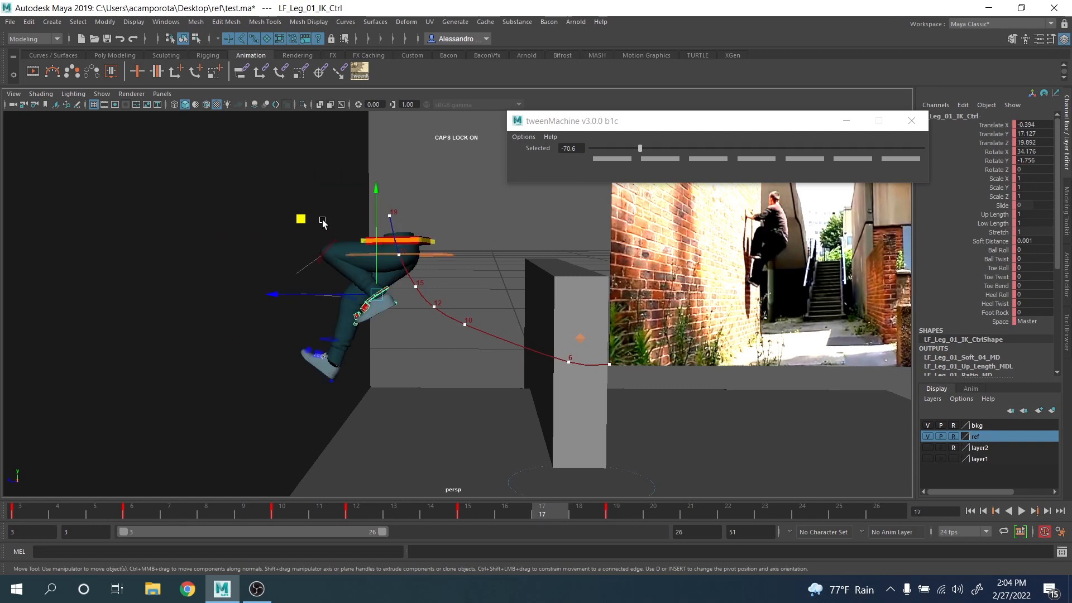
middle_drag(299, 219, 259, 220)
key(e)
key(q)
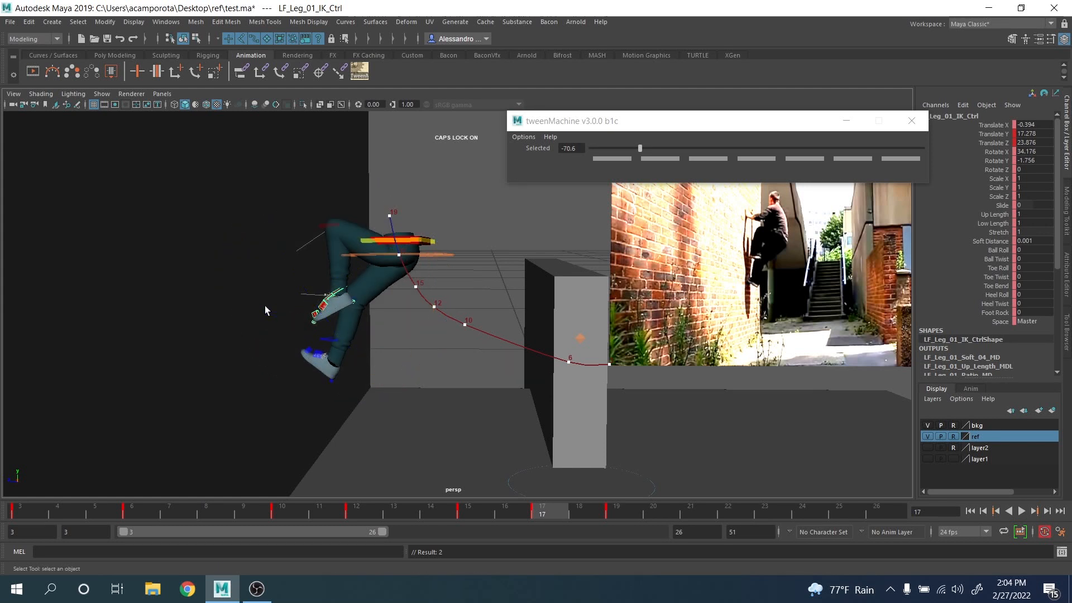
drag(262, 287, 369, 325)
click(898, 148)
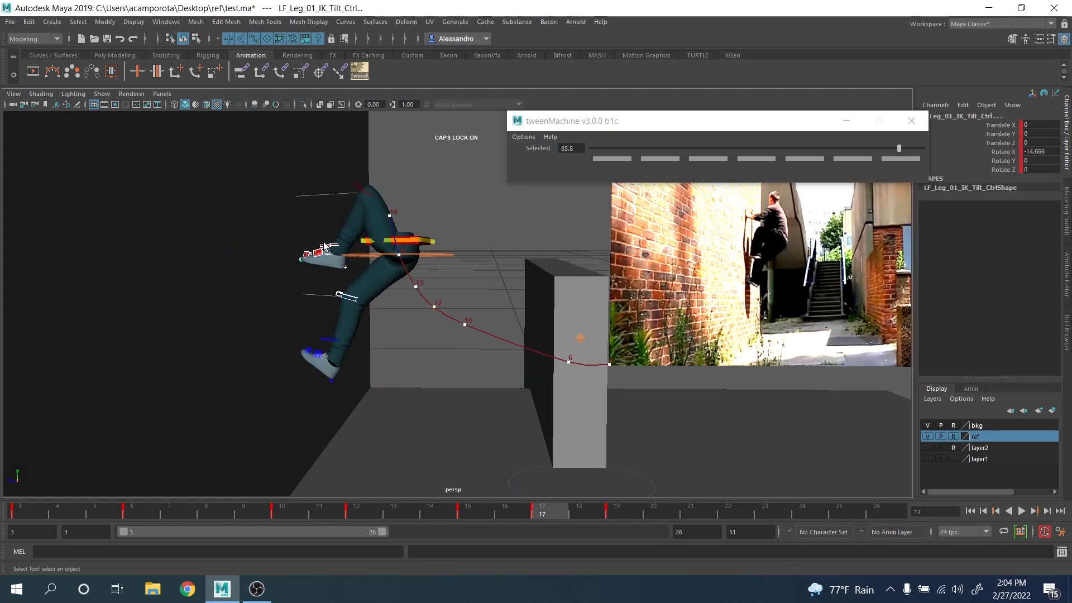
Step: Lower the left foot IK control at frame 17 to about Translate Y 17.41 and Translate Z 24.077
click(331, 244)
key(w)
drag(257, 169, 259, 217)
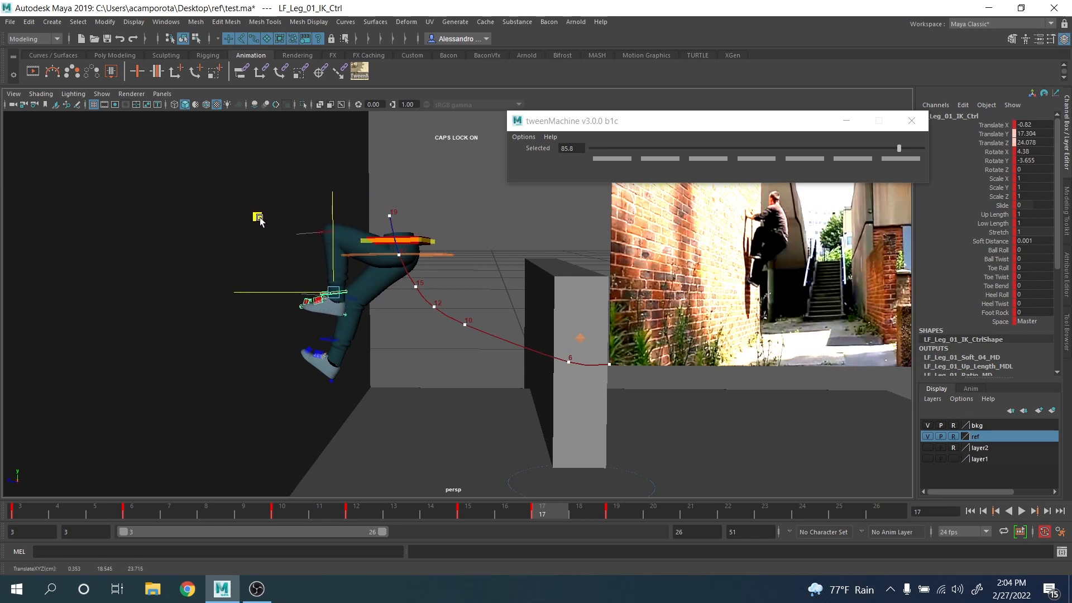
Step: Scrub and step through the keys around frames 15, 17 and 19 to examine how the left foot travels up the wall
drag(580, 511, 623, 511)
key(comma)
key(comma)
key(period)
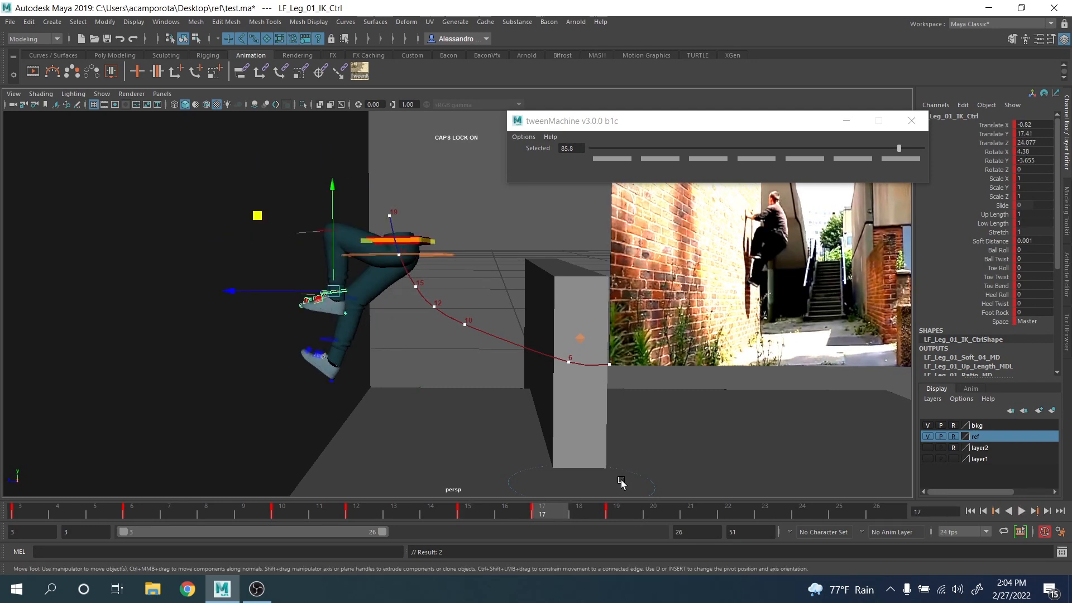
key(period)
key(comma)
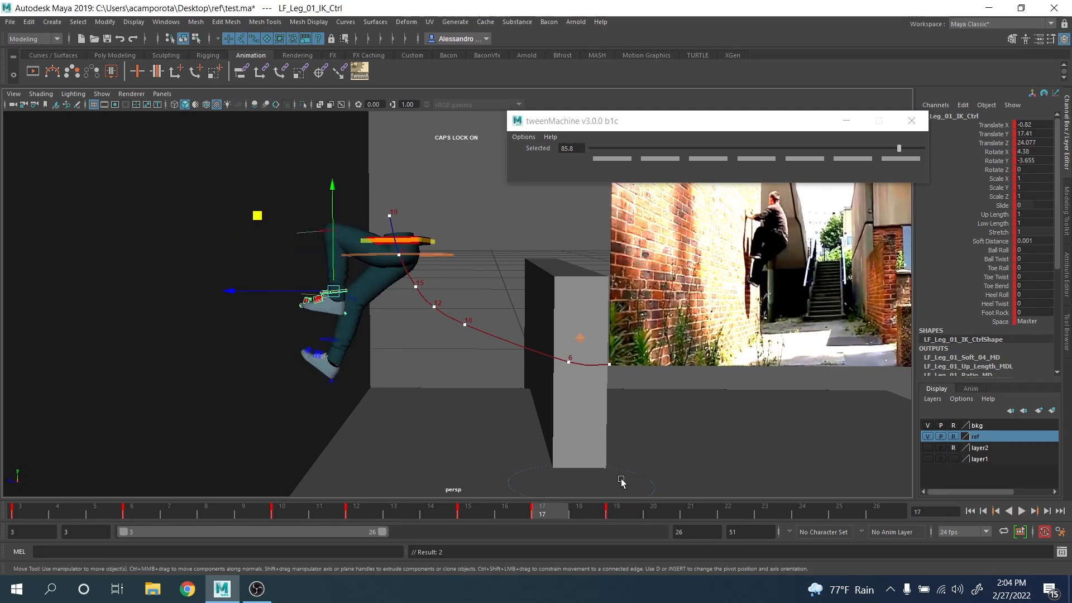
key(comma)
key(period)
key(period)
key(comma)
key(period)
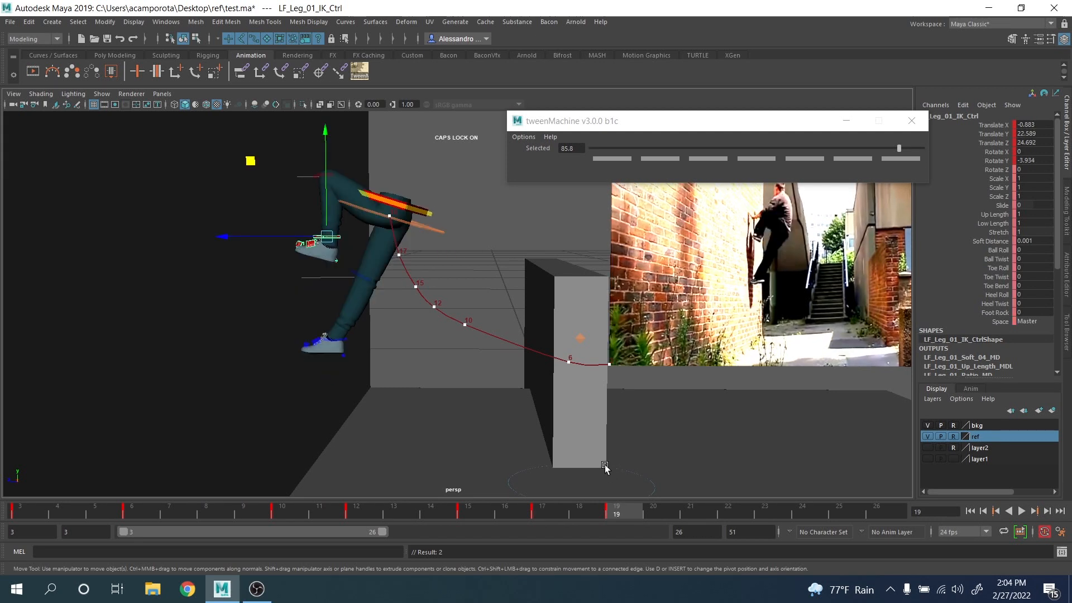
Step: Hide the ref layer and play back the animation to review the motion
click(433, 231)
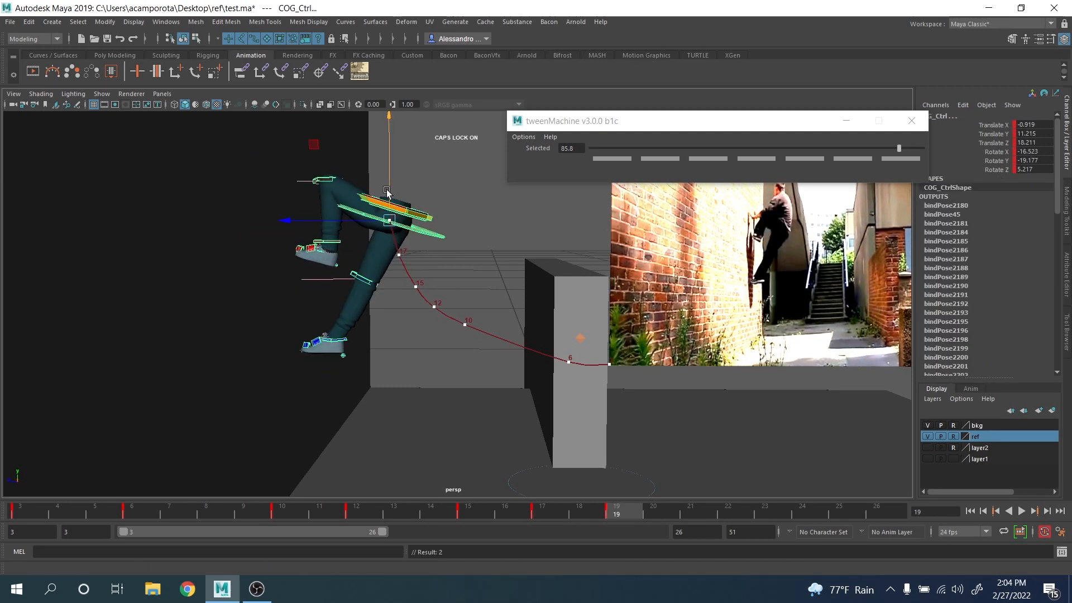
key(ctrl+z)
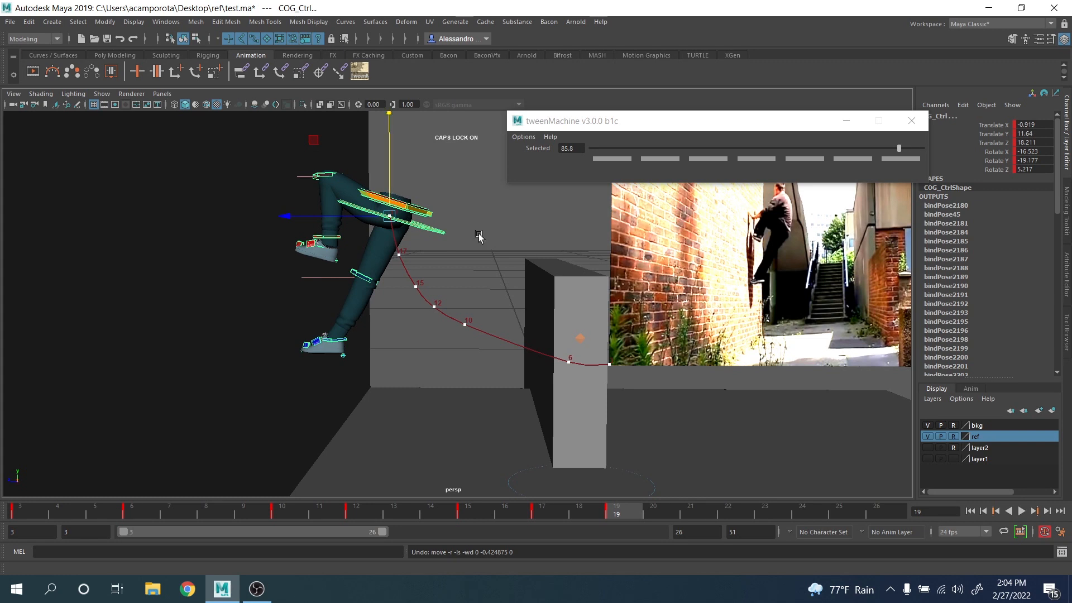
click(927, 437)
click(1023, 511)
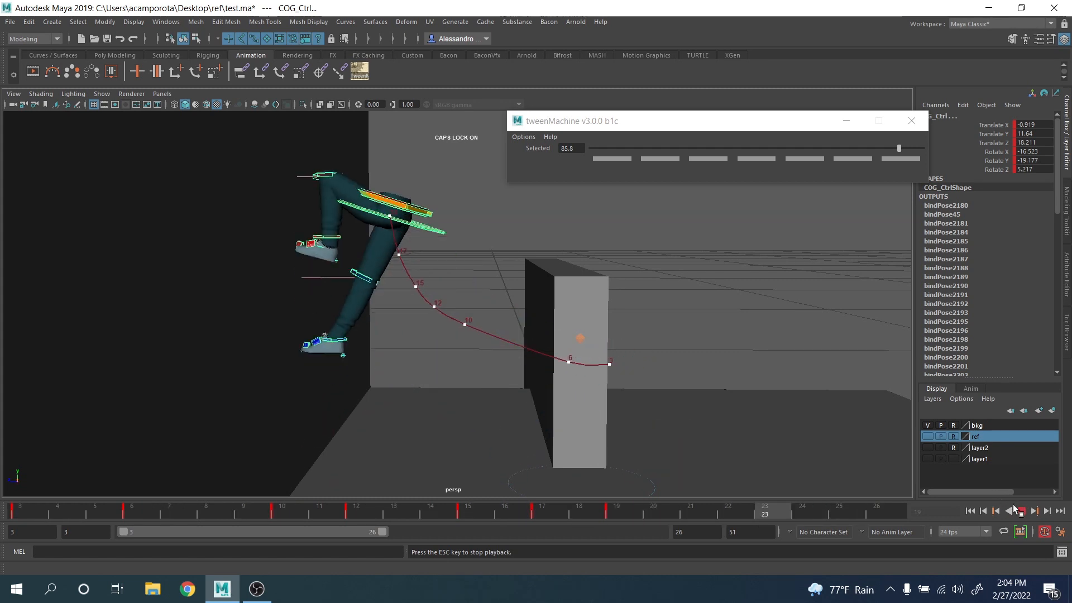
key(Escape)
Step: Select the COG control and show only its Translate Z curve in the Graph Editor
click(537, 327)
click(487, 328)
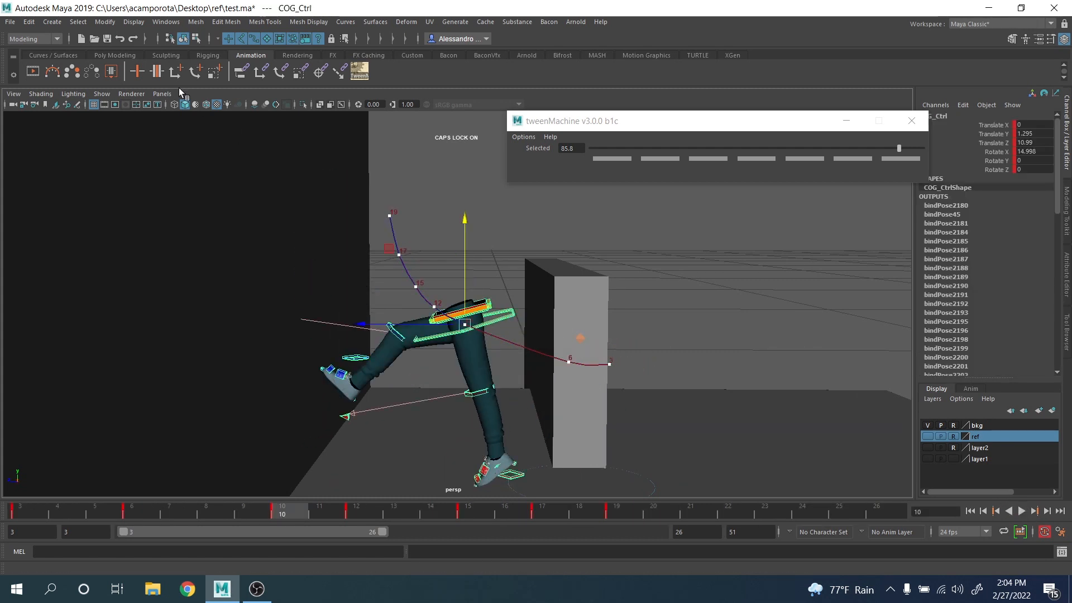
click(174, 23)
mouse_move(268, 89)
click(334, 93)
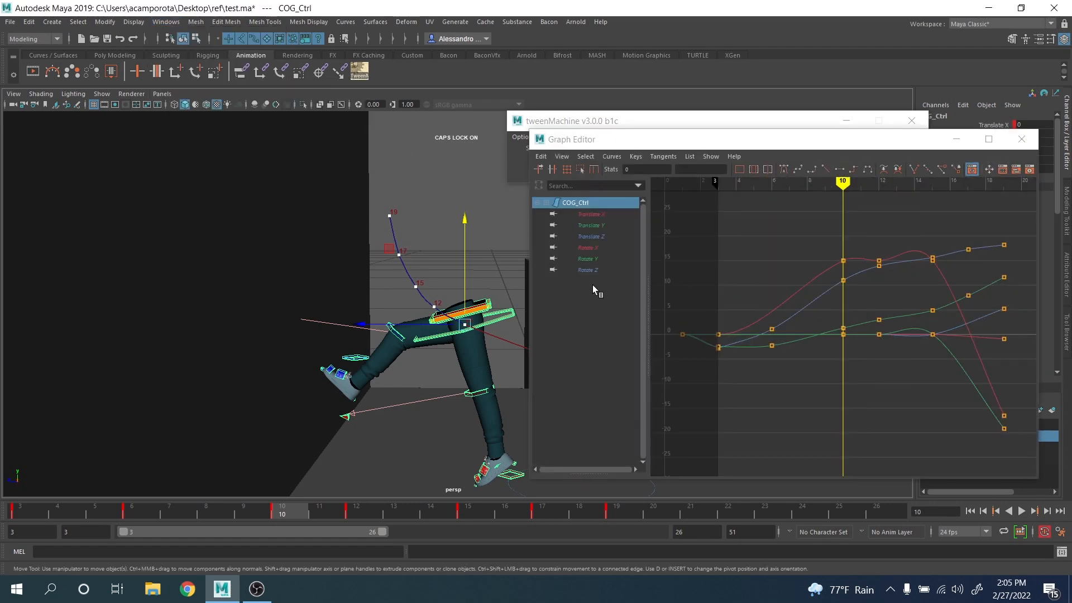
click(589, 239)
scroll(726, 283, up, 2)
alt+middle_drag(725, 285, 759, 260)
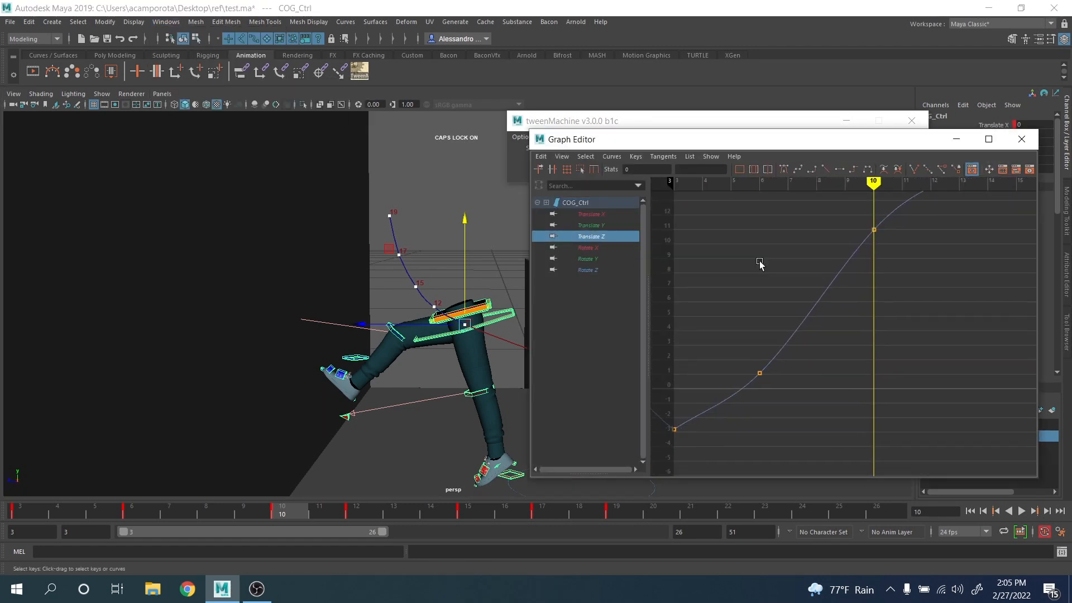
Step: On the COG's Translate Z curve, raise the frame 6 key to about 2.37 and lower the frame 3 key to about -3.86
scroll(738, 301, down, 2)
drag(756, 321, 816, 383)
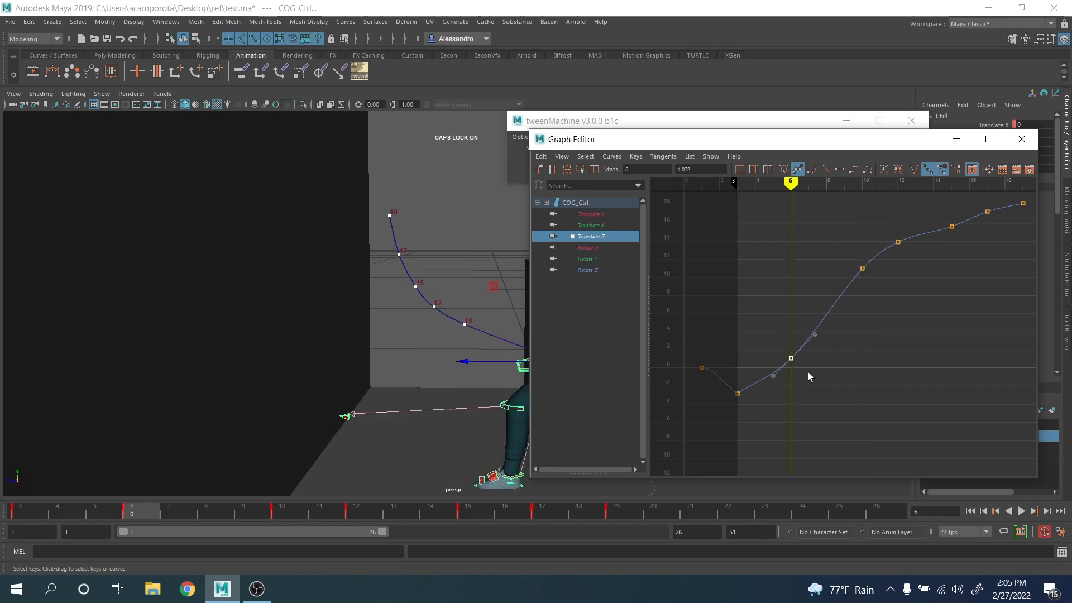
middle_drag(809, 376, 810, 360)
drag(761, 361, 735, 407)
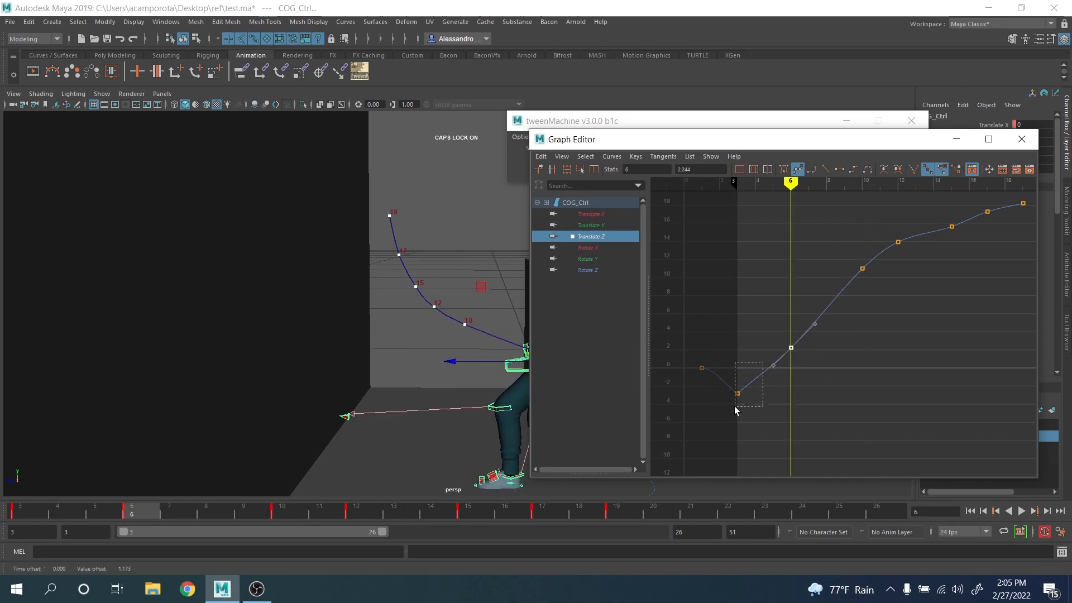
middle_drag(735, 411, 730, 428)
alt+middle_drag(829, 327, 779, 349)
drag(768, 352, 733, 388)
middle_drag(752, 395, 690, 411)
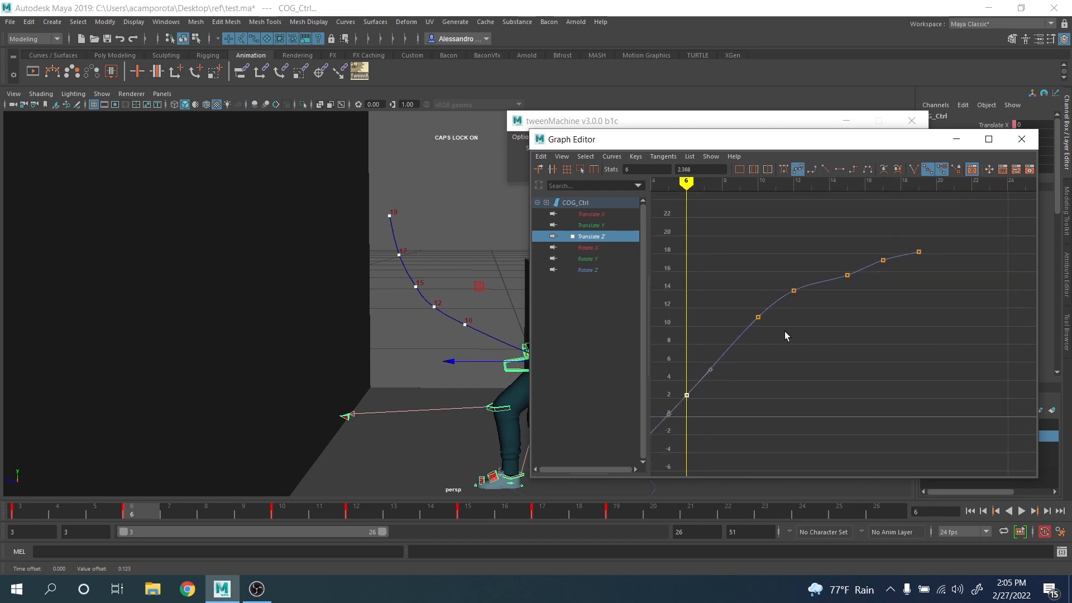
Step: Smooth the COG's Translate Z curve by adjusting the frame 12 key to about 14.12 and the frame 15 key to about 16.44
key(.)
key(.)
key(.)
drag(855, 146, 804, 212)
middle_drag(801, 359, 758, 368)
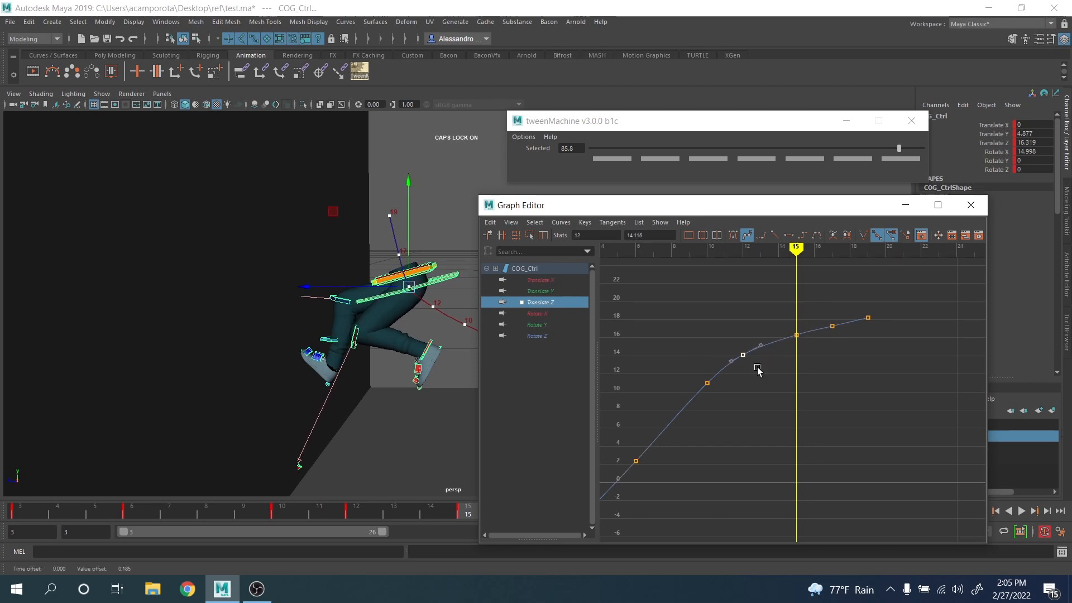
drag(805, 340, 805, 341)
middle_drag(805, 349, 806, 349)
Step: Close the tweenMachine window and show the ref layer, keeping the COG control selected
click(798, 192)
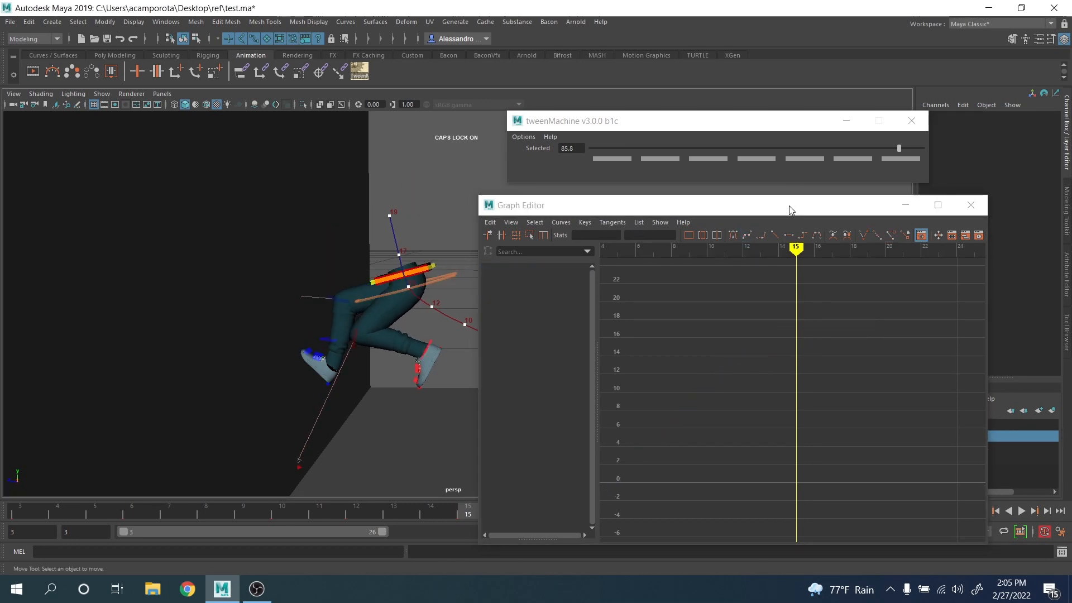
click(437, 286)
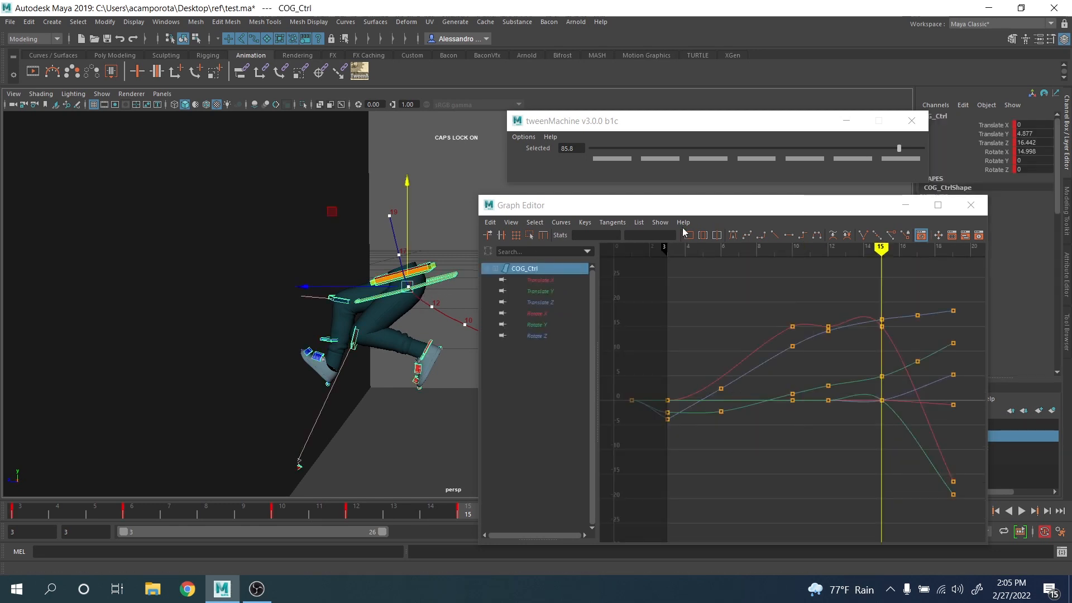
drag(696, 207, 155, 229)
click(913, 128)
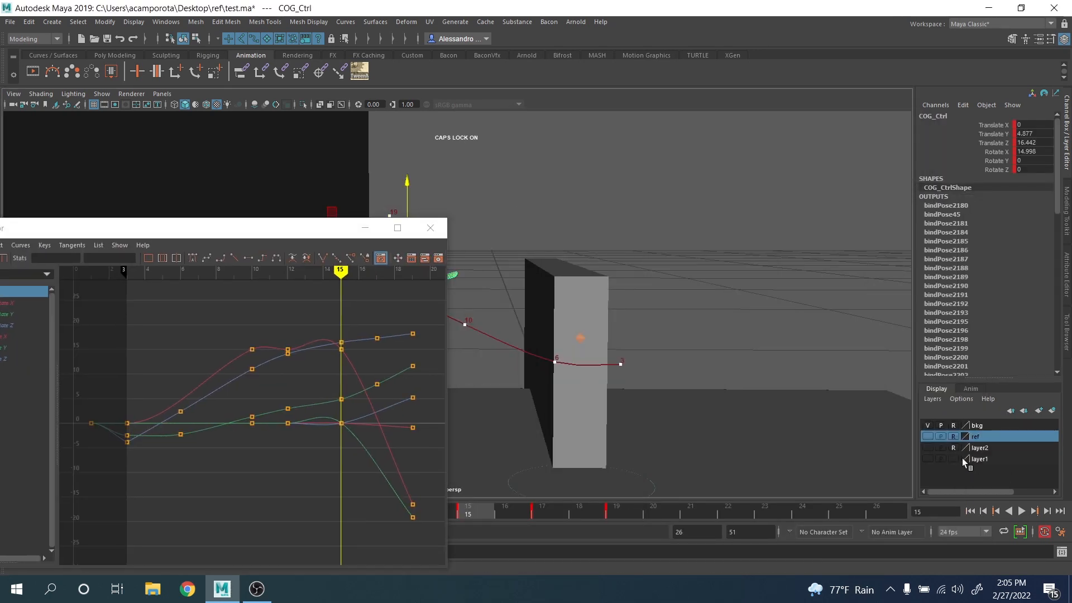
click(928, 436)
Step: At frame 19, reposition the COG control to about Translate Y 10.947 and Translate Z 17.892
drag(485, 510, 629, 525)
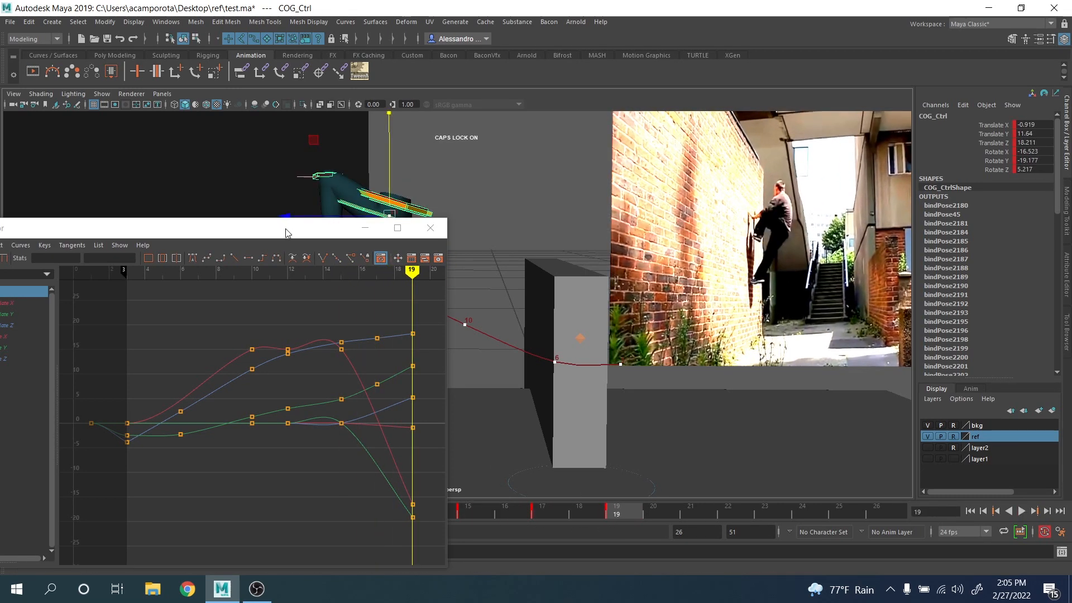
drag(286, 230, 355, 352)
drag(335, 215, 344, 218)
key(ctrl+z)
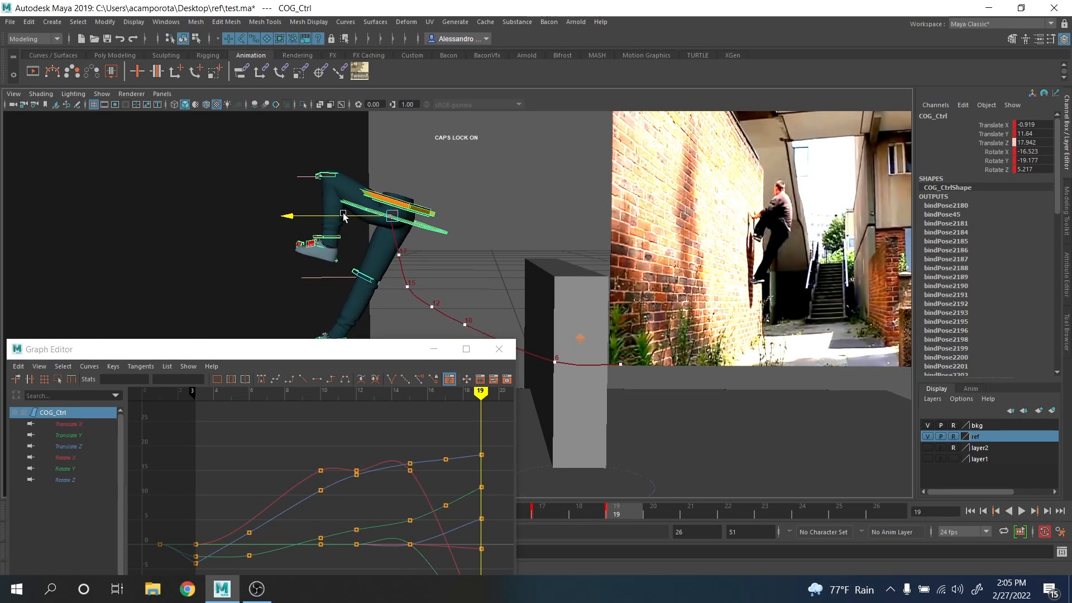
drag(325, 146, 326, 153)
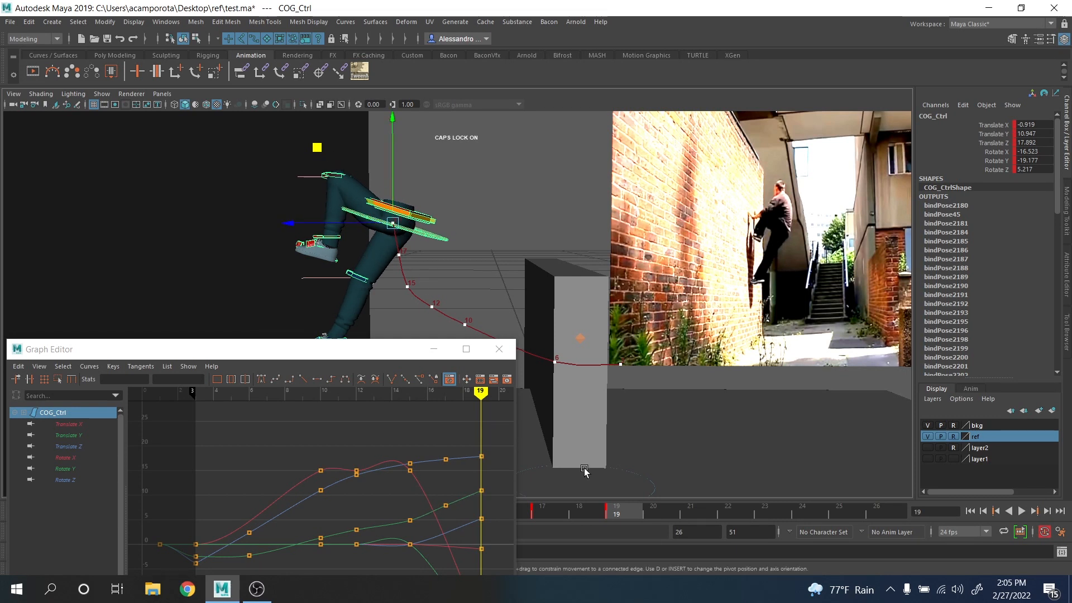
Step: Isolate the COG's Translate Z curve and raise its keys at frame 17 to about 18.05 and frame 15 to about 17.08
click(540, 508)
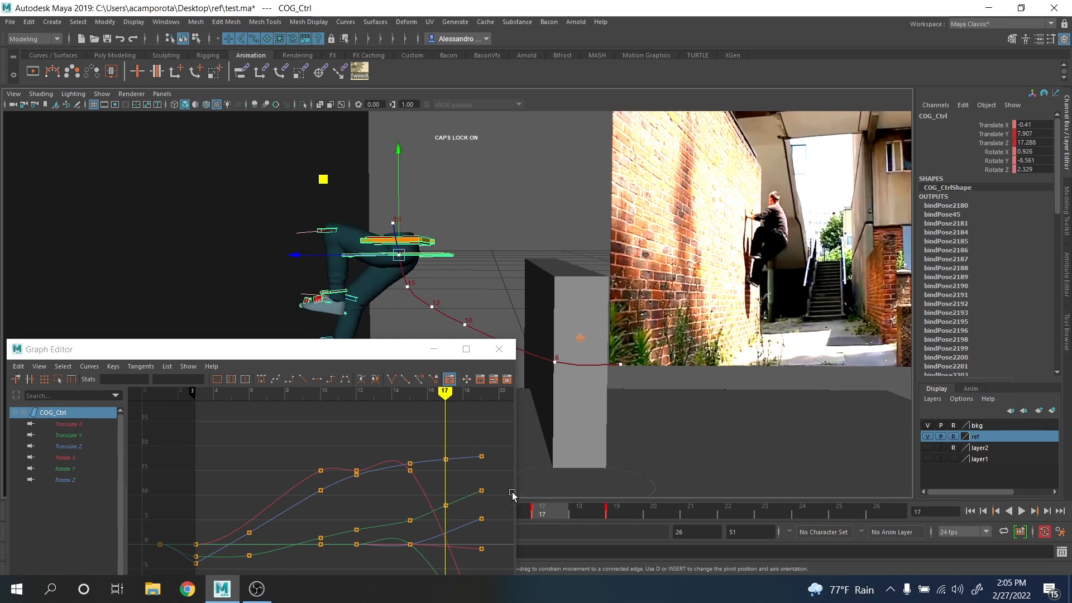
click(55, 444)
drag(420, 482, 420, 483)
middle_drag(411, 485, 382, 469)
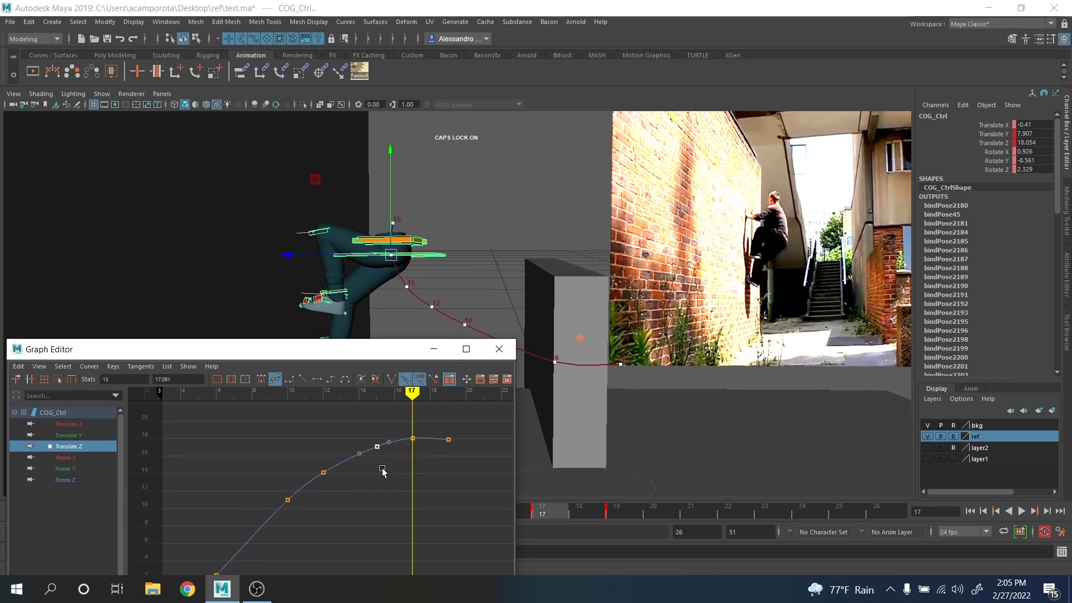
Step: Lower the COG's Translate Z keys at frame 10 to about 10.35 and frame 12 to about 13.54
drag(314, 461, 336, 484)
middle_drag(297, 513, 296, 519)
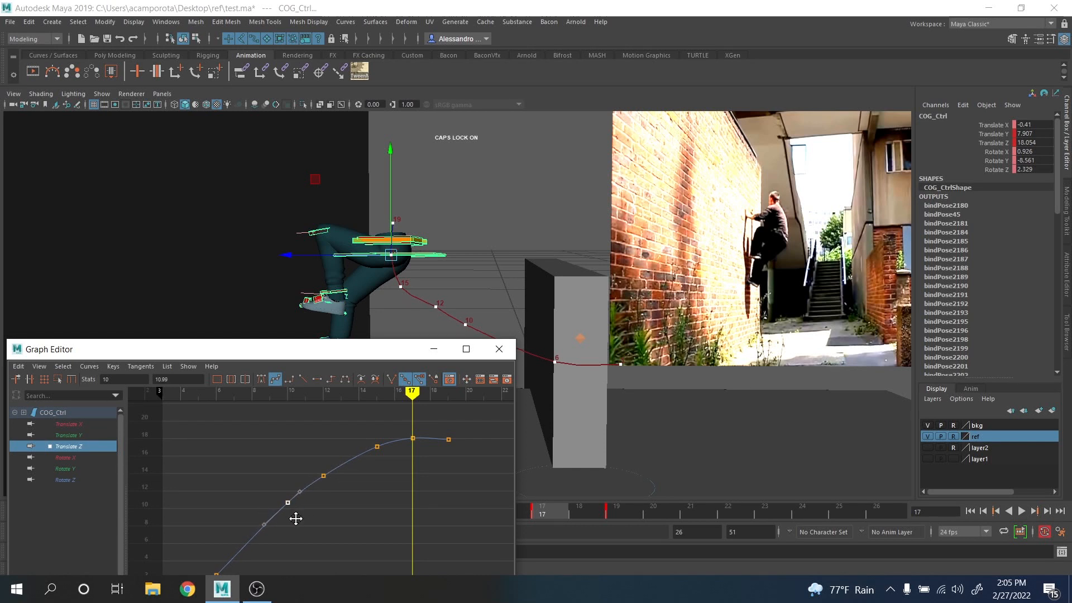
drag(290, 477, 291, 479)
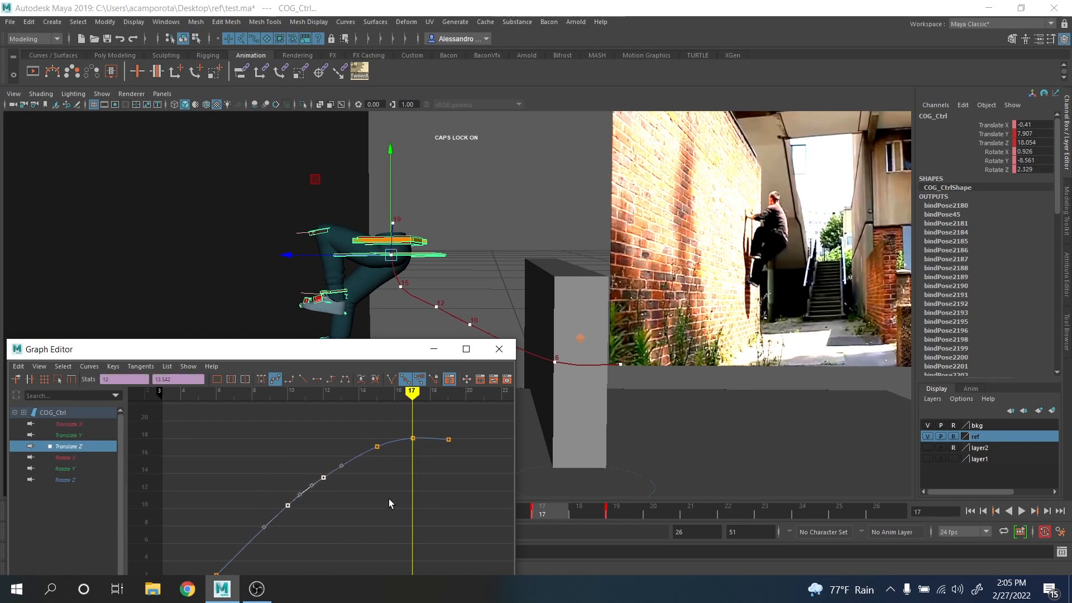
Step: Lower the COG's frame 19 Translate Z key to about 17.77 and play back the animation briefly
drag(434, 425, 454, 456)
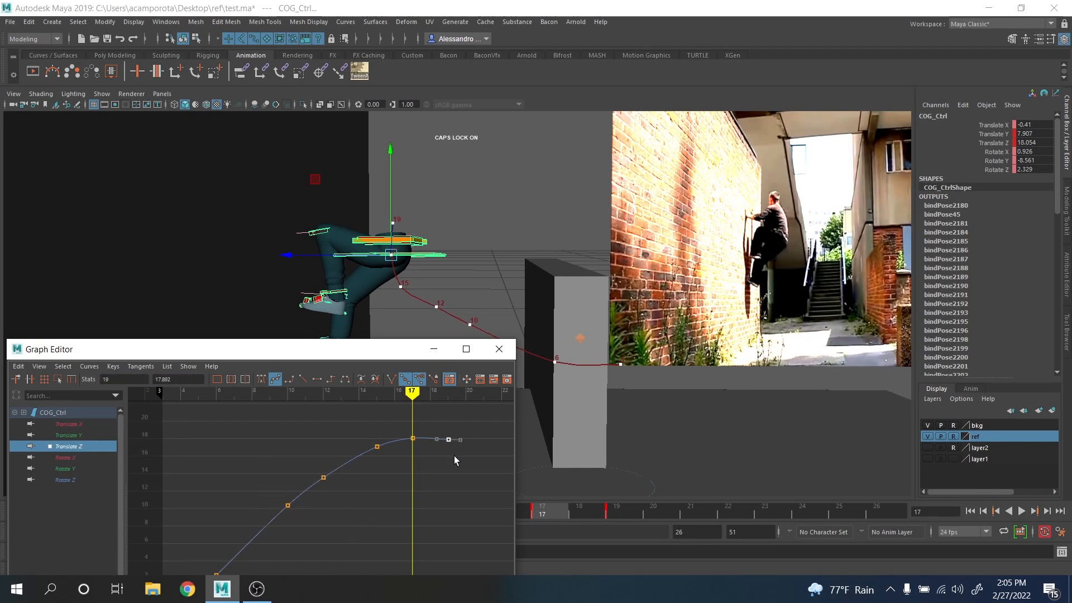
key(period)
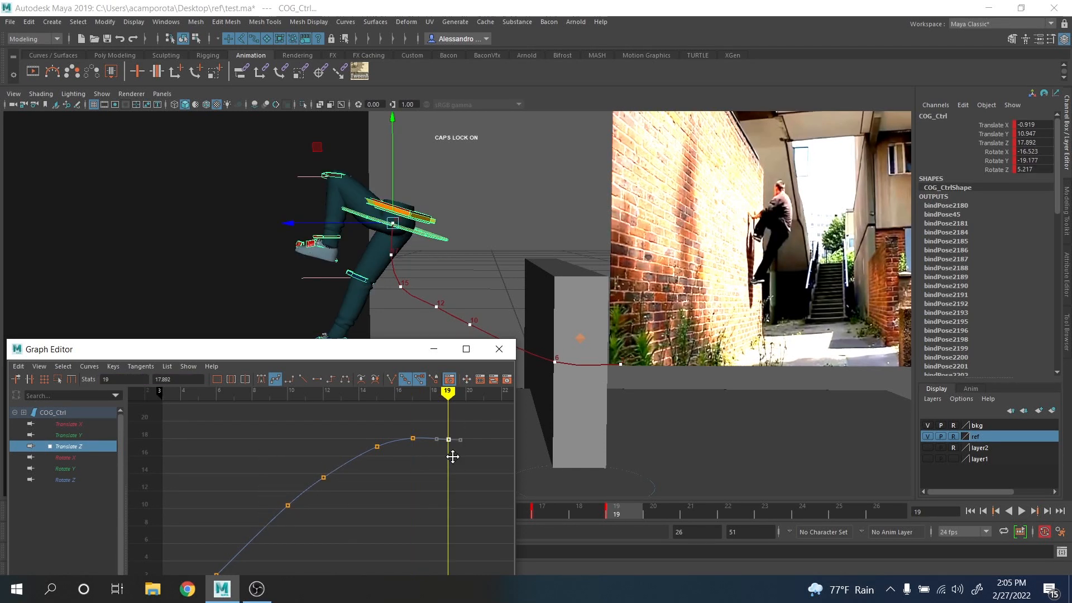
middle_drag(453, 456, 453, 458)
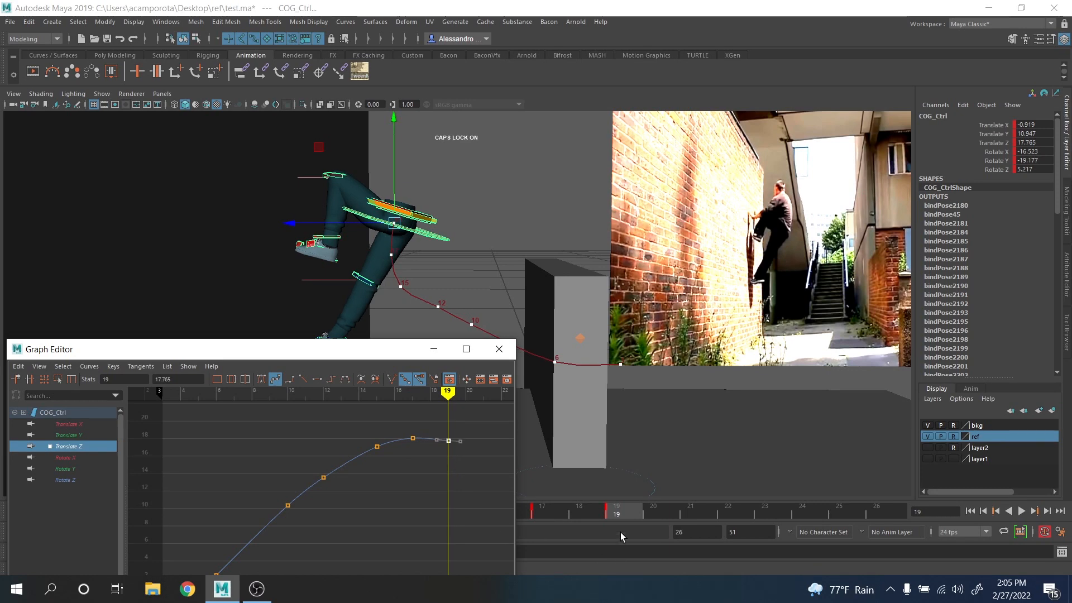
key(alt+v)
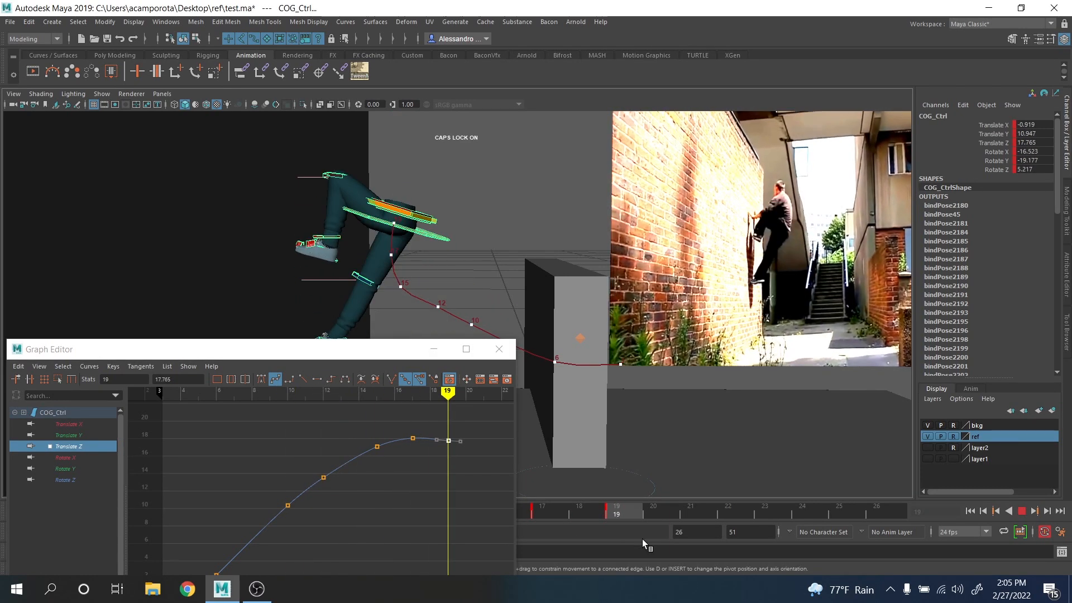
key(alt+v)
Step: Show only the COG's Translate Y curve and apply auto tangents to its keys at frames 3 and 6
click(96, 437)
scroll(317, 478, down, 3)
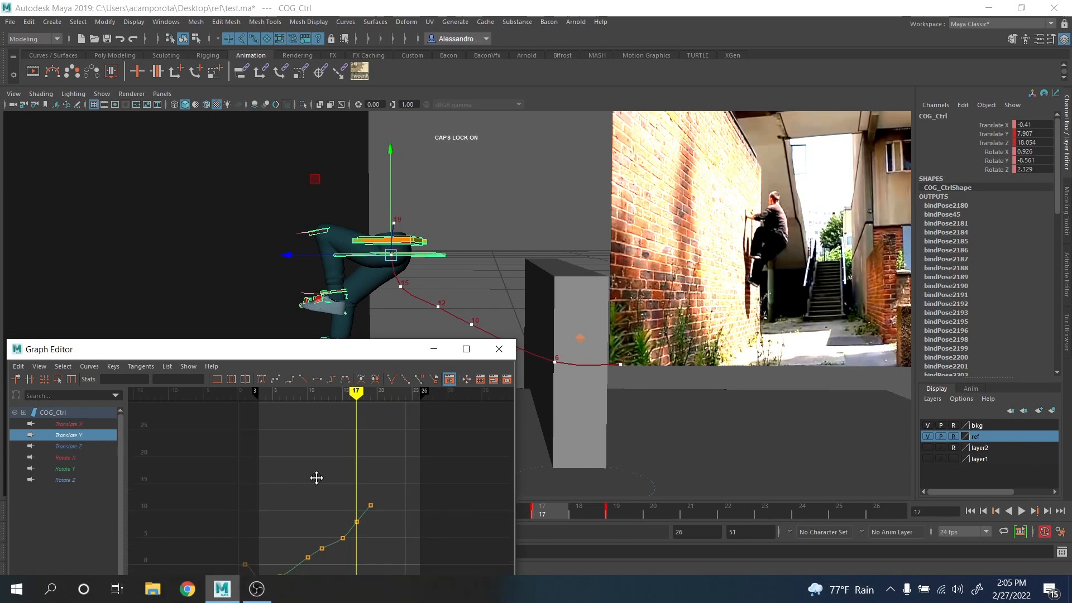
scroll(363, 445, up, 3)
mouse_move(317, 478)
alt+middle_down()
mouse_move(364, 445)
mouse_move(330, 480)
alt+middle_up()
drag(290, 502, 268, 532)
click(262, 379)
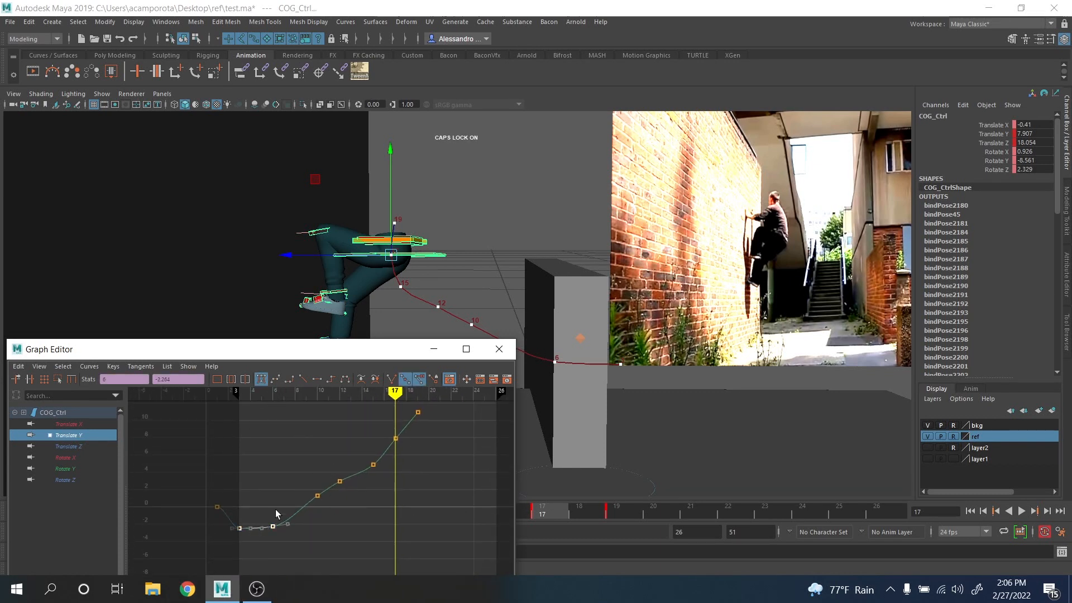
Step: Compare the poses at frames 3 and 6 with the reference and lower the frame 6 Translate Y key to about -2.65
drag(327, 360, 129, 162)
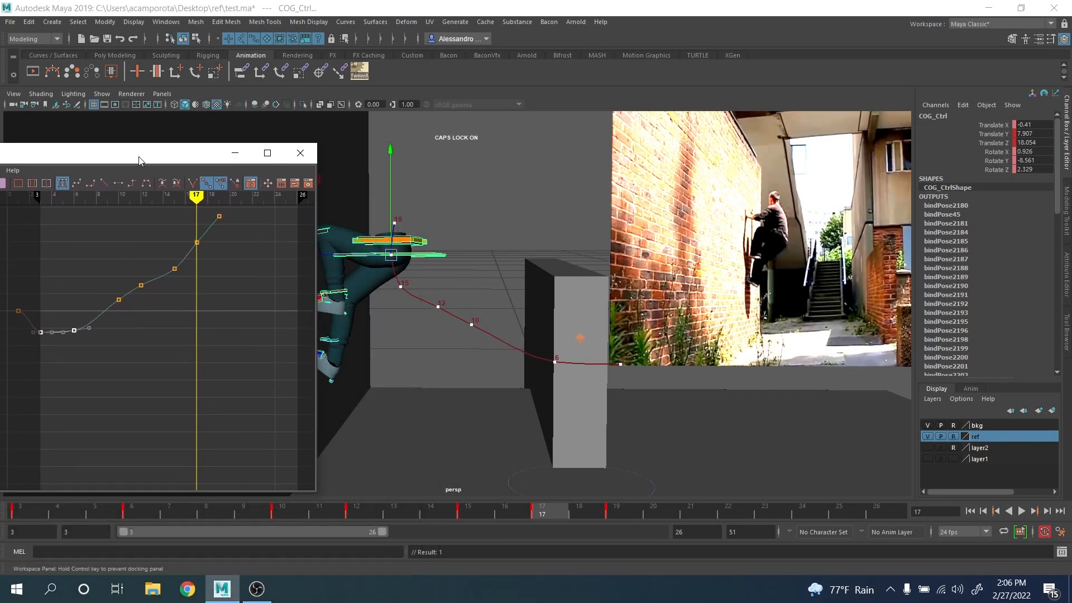
click(19, 504)
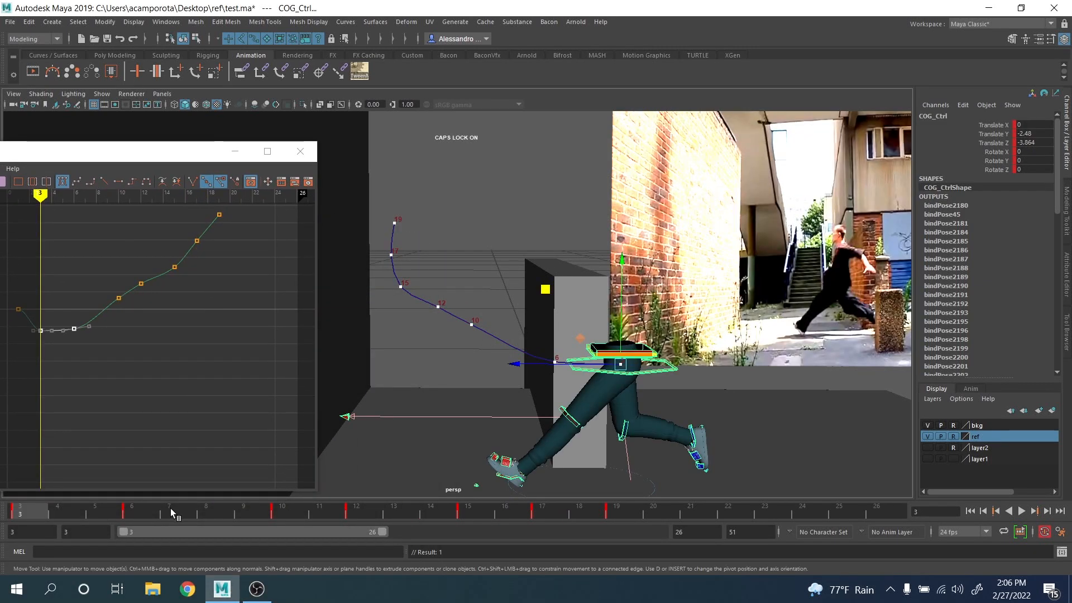
click(132, 509)
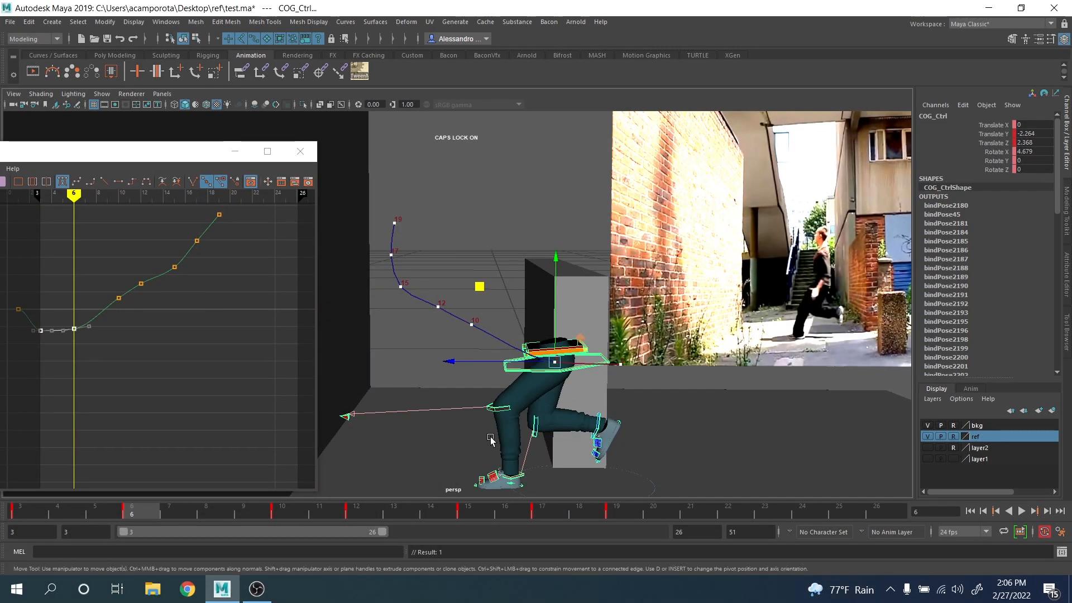
key(comma)
key(period)
key(comma)
drag(62, 294, 36, 339)
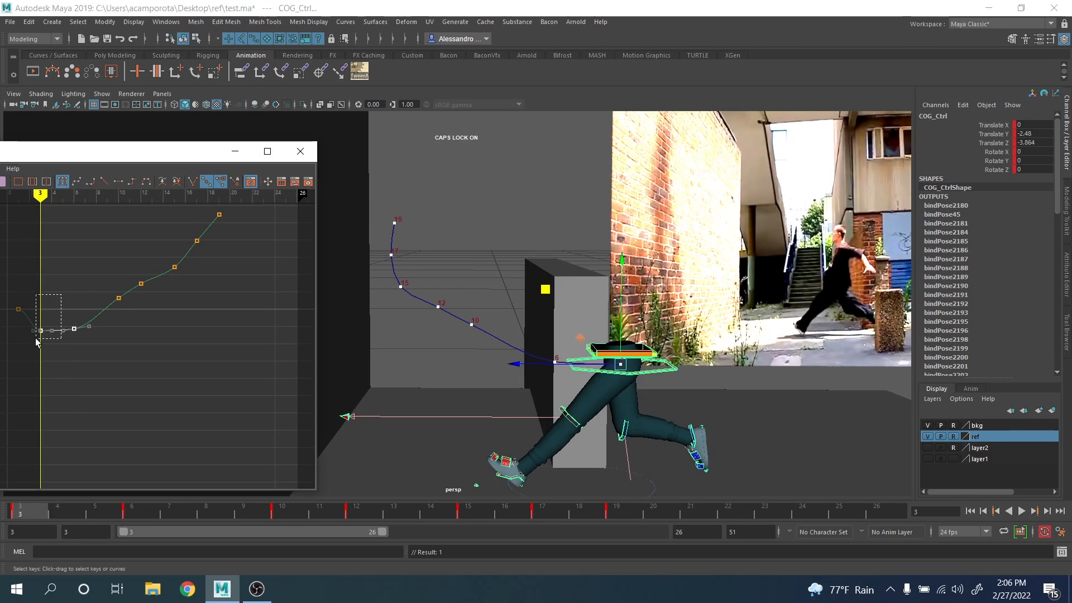
key(period)
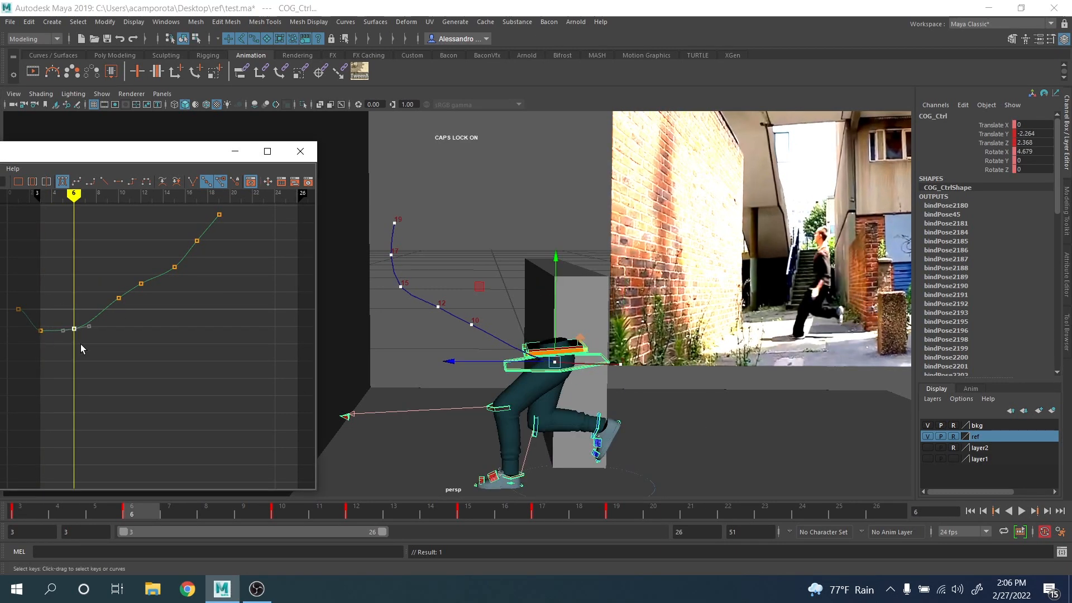
key(w)
middle_drag(80, 344, 82, 348)
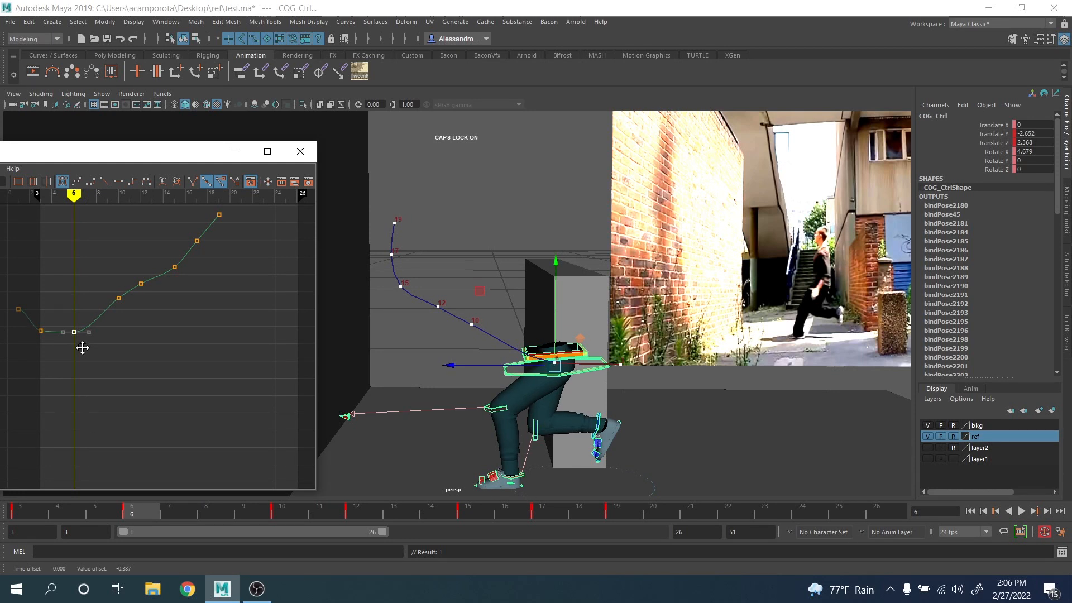
Step: Raise the COG's Translate Y key at frame 3 by about 0.45
drag(34, 342, 36, 343)
key(comma)
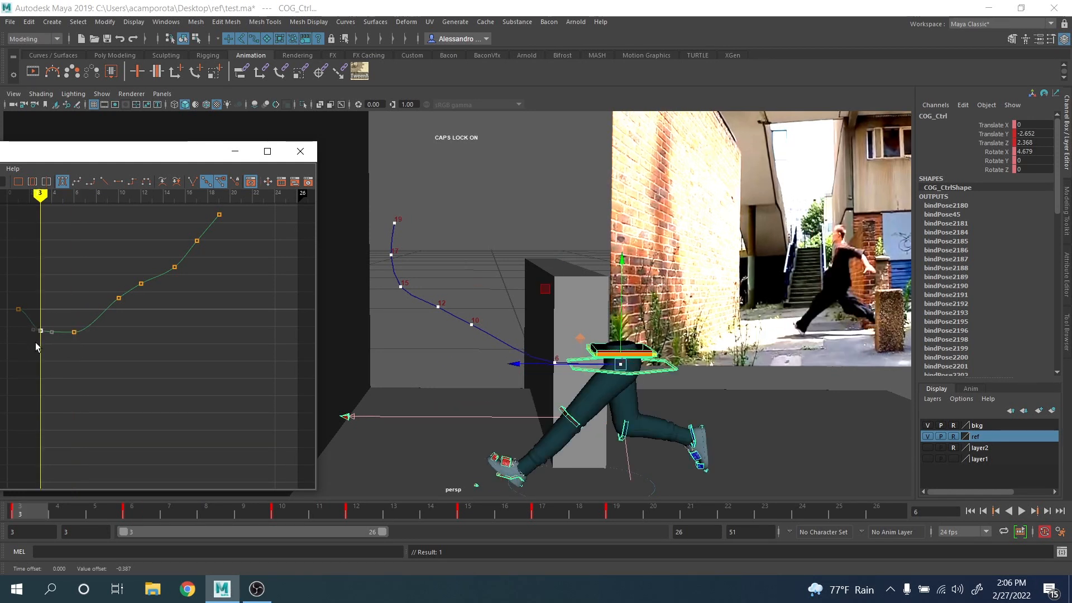
middle_drag(35, 343, 39, 339)
key(period)
Step: Adjust the COG's Translate Y keys at frame 10 to about 1.23 and frame 12 to about 3.35
key(period)
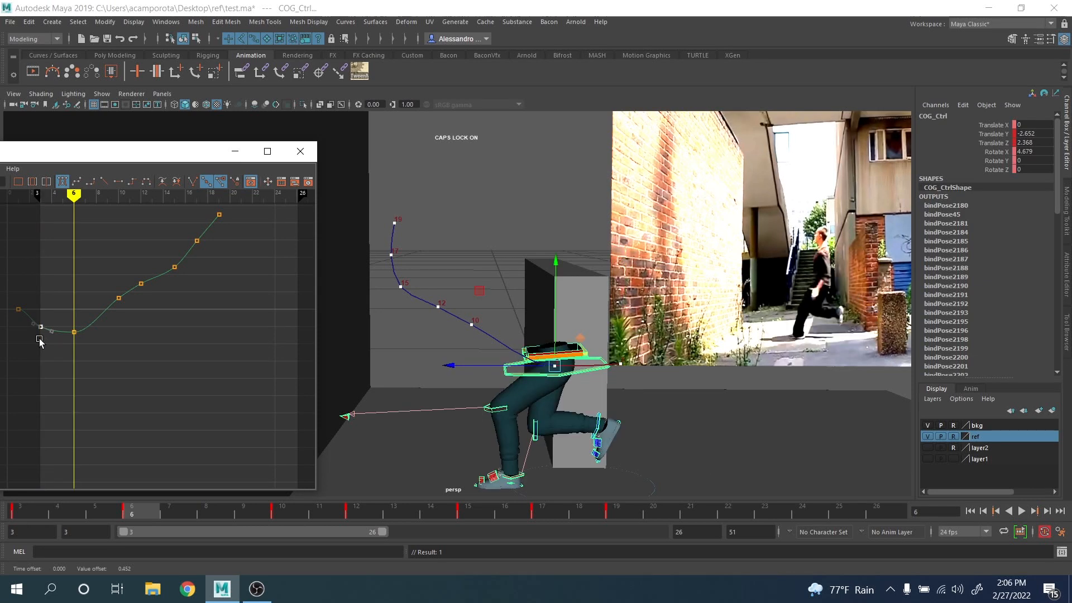
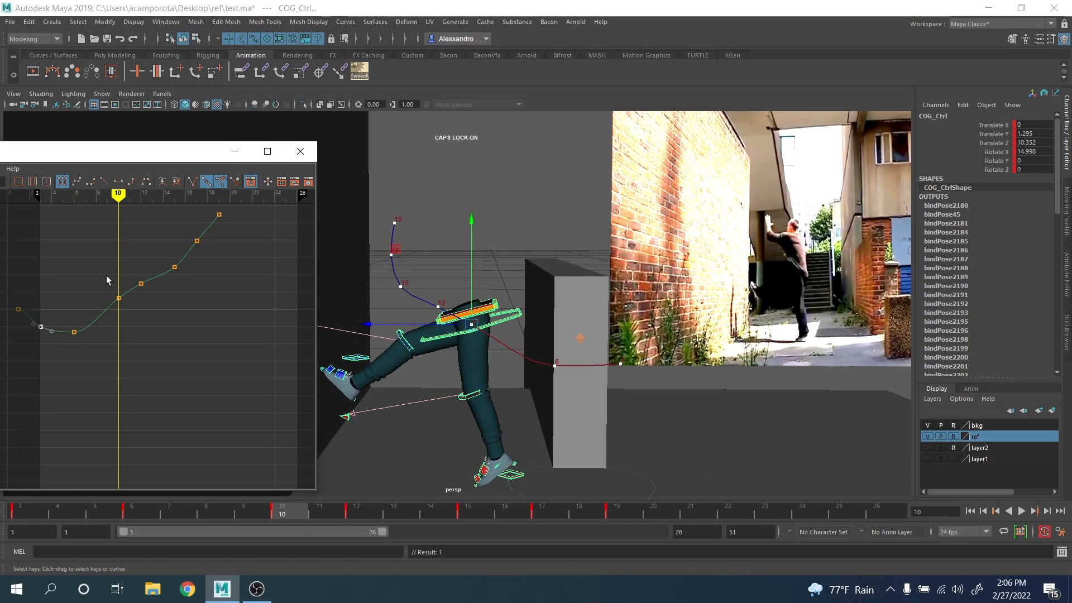
key(period)
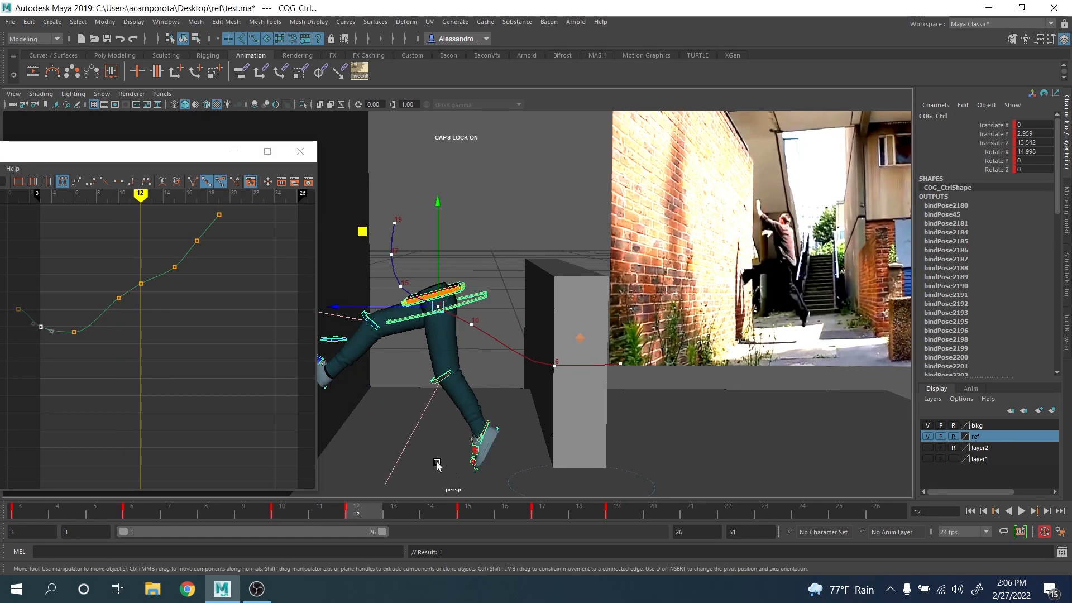
key(comma)
drag(102, 284, 129, 313)
middle_drag(128, 313, 127, 314)
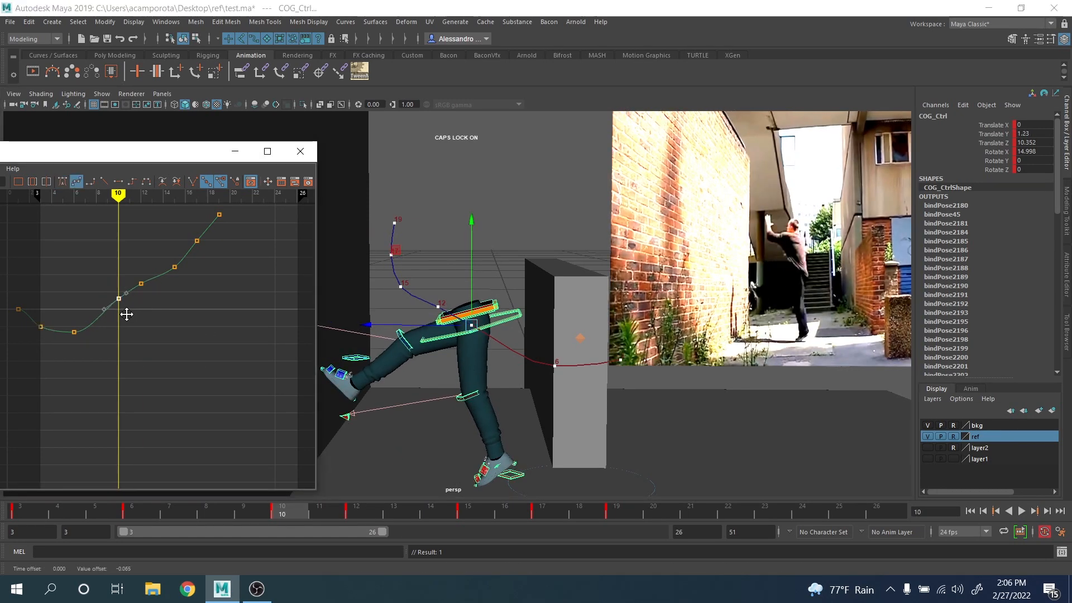
key(period)
drag(129, 269, 147, 294)
middle_drag(148, 294, 146, 291)
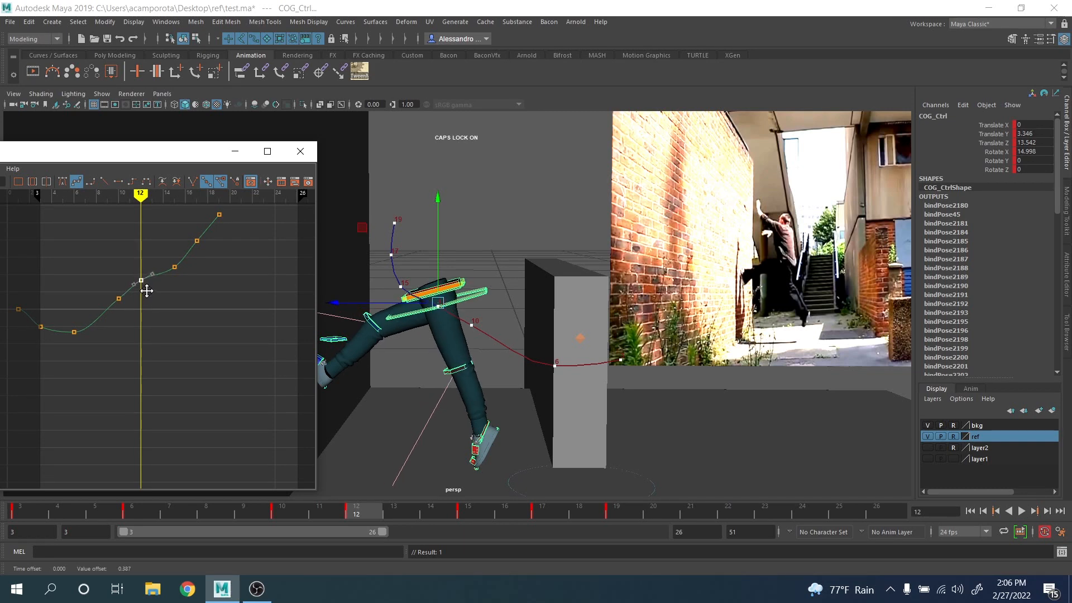
Step: Raise the COG's frame 15 Translate Y key to about 5.65 and step through the keys to frame 19
key(period)
key(period)
key(comma)
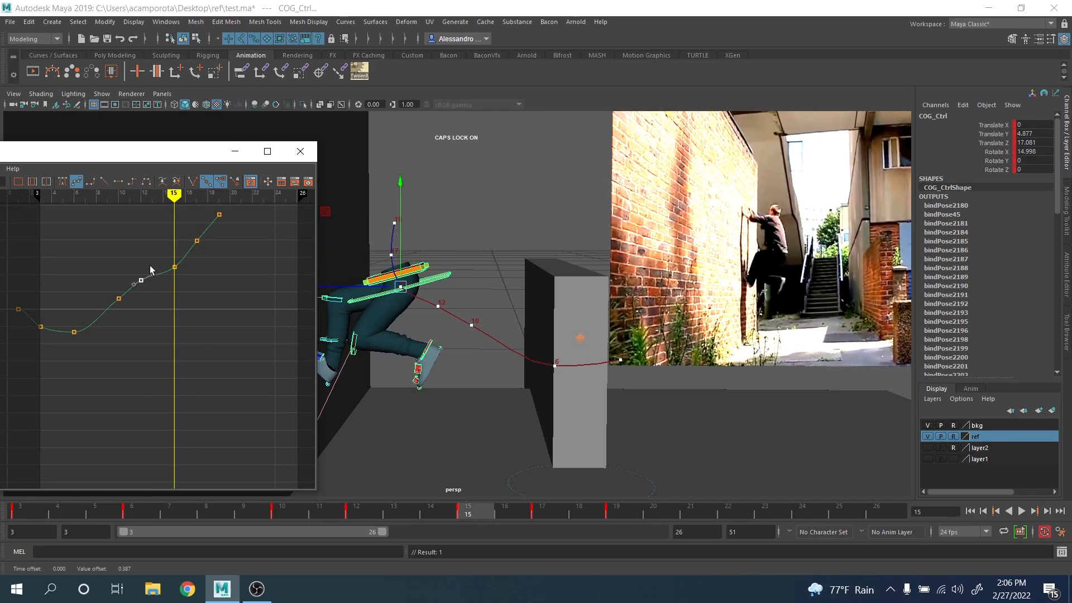
drag(161, 258, 185, 279)
middle_drag(185, 279, 160, 275)
drag(157, 241, 182, 288)
middle_drag(182, 289, 178, 282)
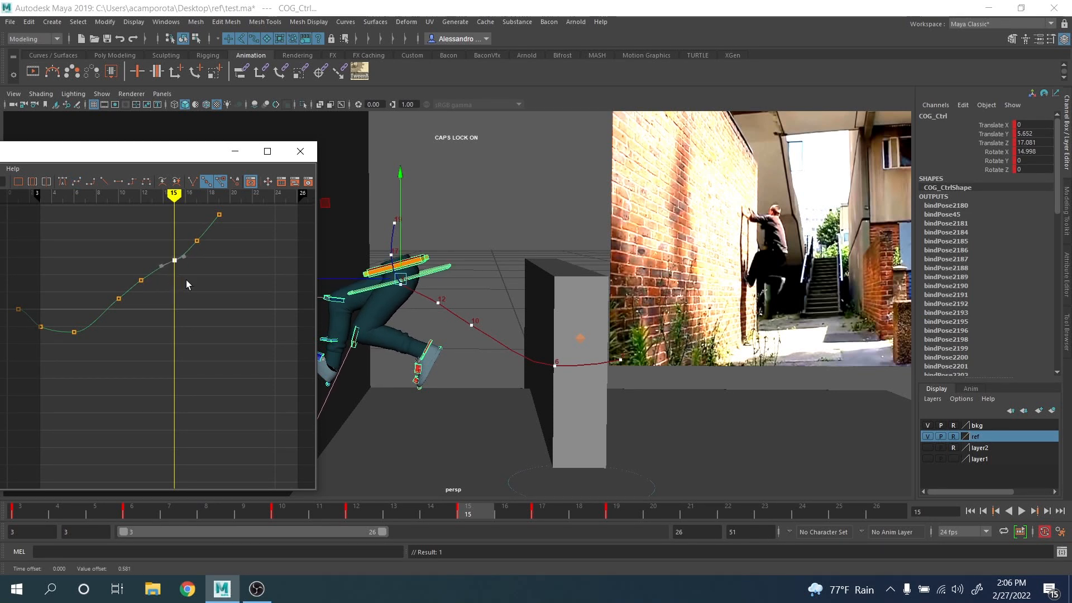
key(period)
key(period)
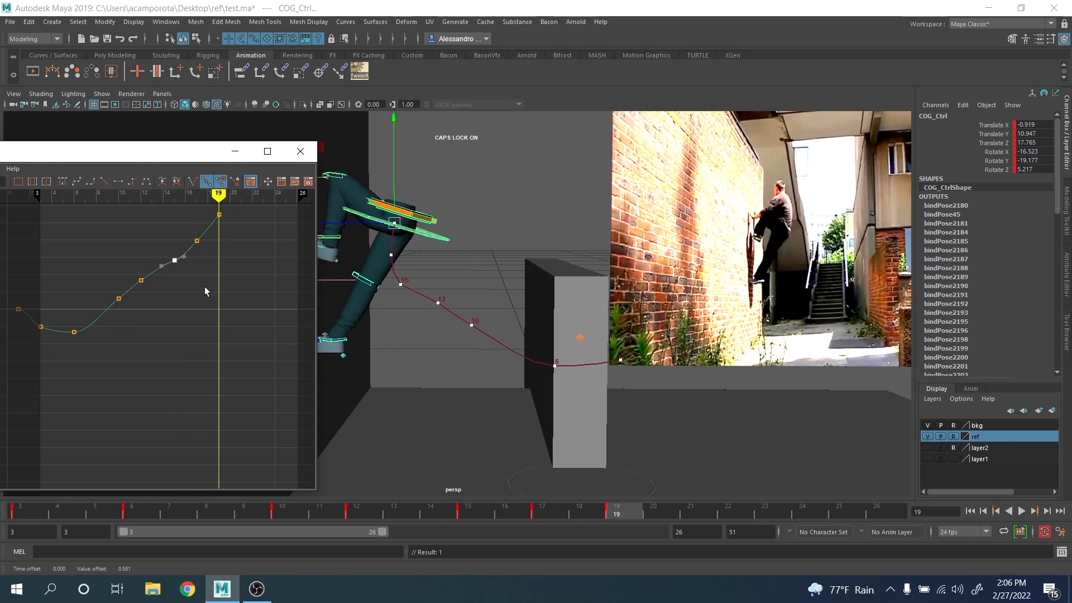
Step: Lower the COG's Translate Y key at frame 17 to about 7.84
key(comma)
key(comma)
key(period)
drag(175, 226, 210, 250)
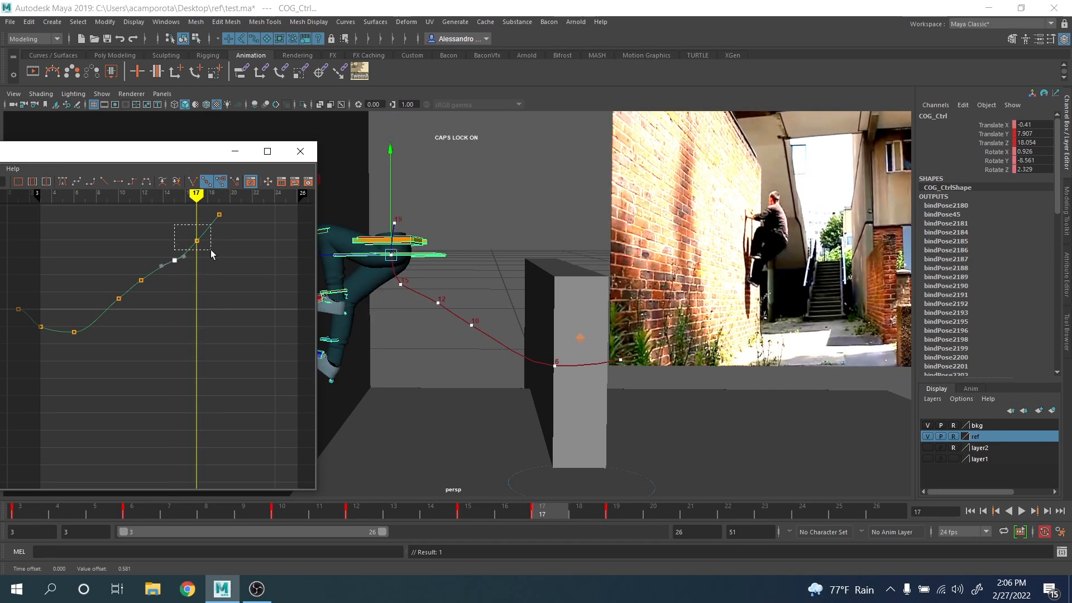
middle_drag(210, 248, 210, 246)
Step: Raise the COG's Translate Y key at frame 15 to about 5.98
drag(159, 248, 191, 268)
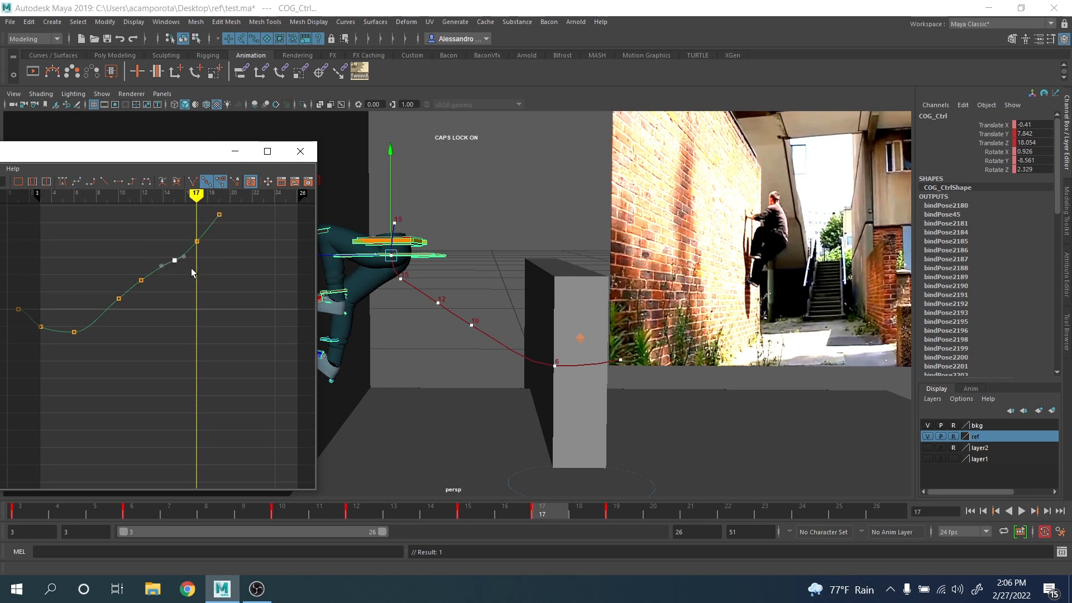
scroll(185, 276, down, 2)
alt+middle_drag(173, 282, 205, 314)
alt+shift+right_drag(196, 314, 231, 311)
alt+middle_drag(232, 311, 101, 325)
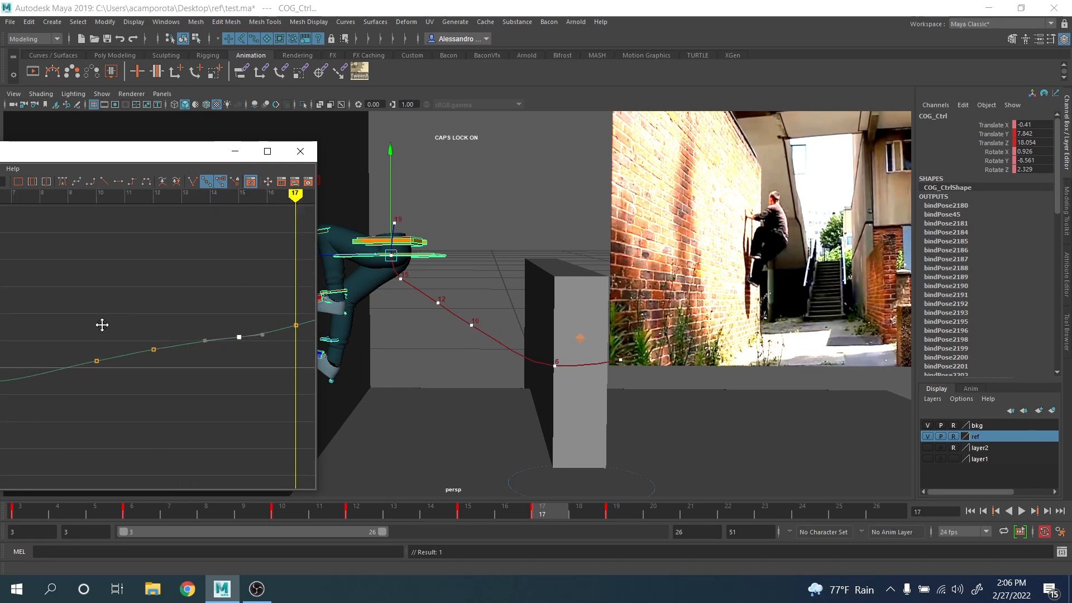
scroll(203, 328, up, 2)
drag(204, 329, 263, 387)
mouse_move(263, 387)
middle_down()
mouse_move(193, 370)
mouse_move(256, 351)
middle_up()
Step: Raise the COG's Translate Y key at frame 12 to about 3.55
scroll(224, 371, down, 4)
alt+shift+right_drag(256, 351, 248, 322)
scroll(201, 330, up, 2)
alt+middle_drag(185, 333, 173, 334)
drag(140, 339, 173, 375)
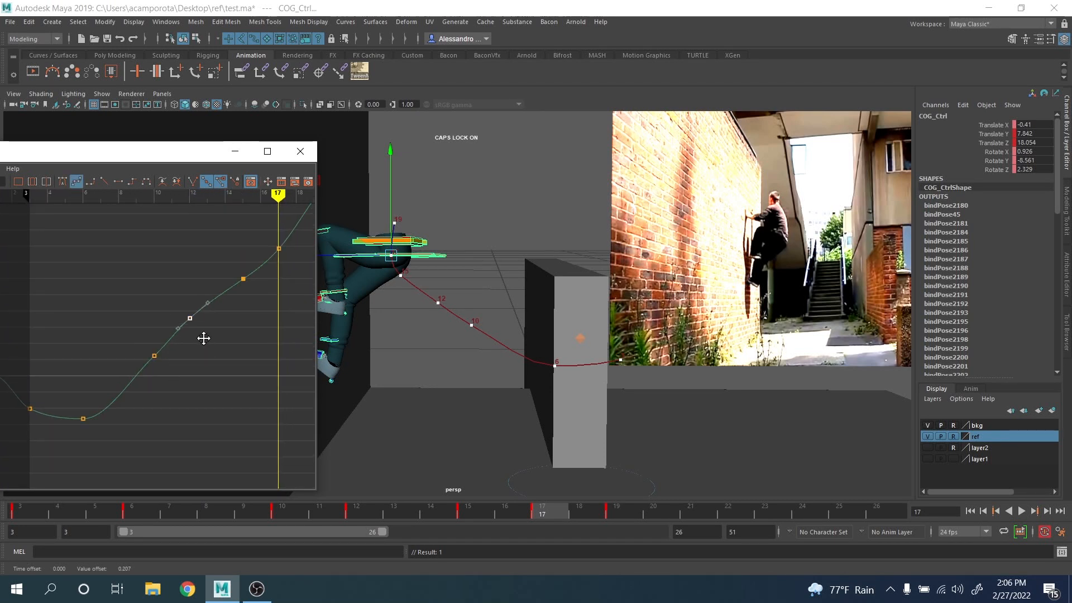
drag(142, 341, 176, 367)
middle_drag(180, 348, 153, 406)
Step: Show the COG's Translate Z curve in the Graph Editor and keep the editor clear of the leg rig
scroll(186, 387, down, 5)
alt+middle_drag(215, 356, 213, 364)
drag(119, 153, 296, 161)
click(66, 256)
alt+right_drag(284, 310, 340, 306)
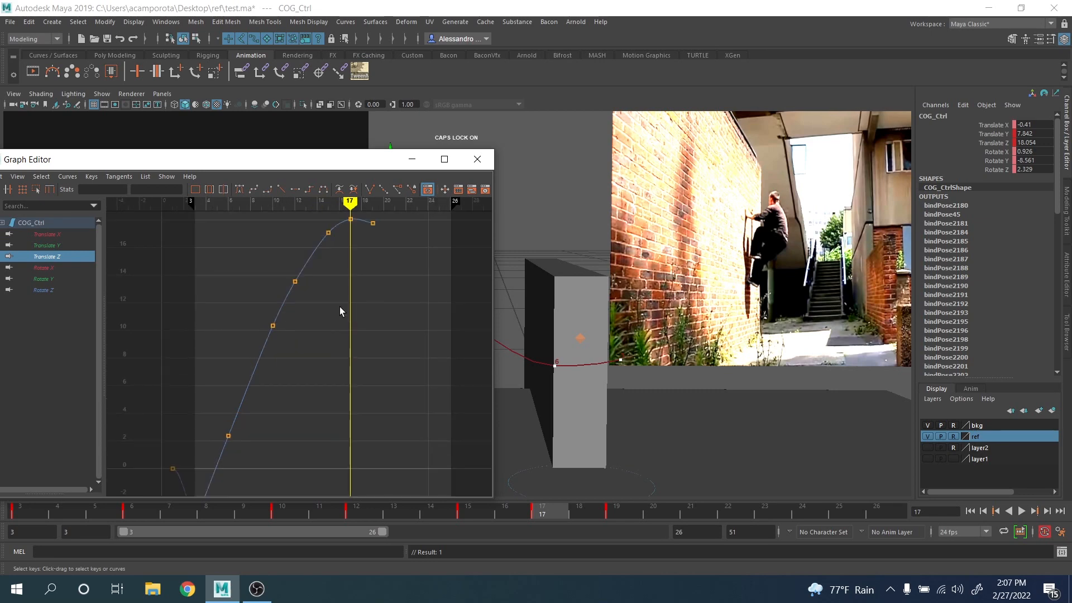
alt+middle_drag(340, 307, 331, 321)
drag(322, 164, 141, 145)
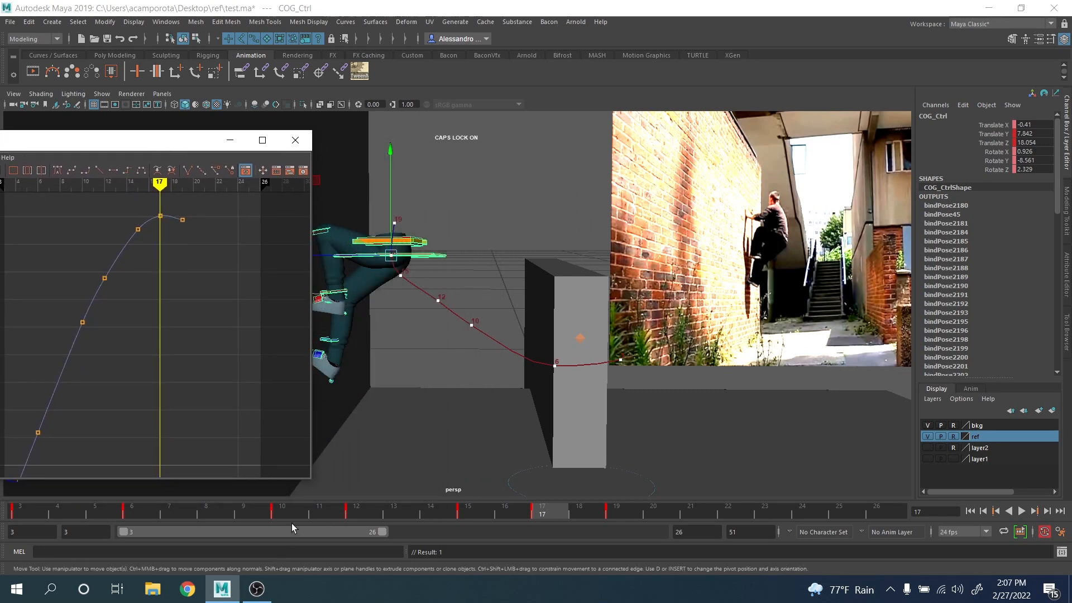
Step: Raise the COG's Translate Z keys to about 10.84 at frame 10, 14.23 at frame 12 and 17.40 at frame 15
click(289, 514)
drag(65, 297, 115, 348)
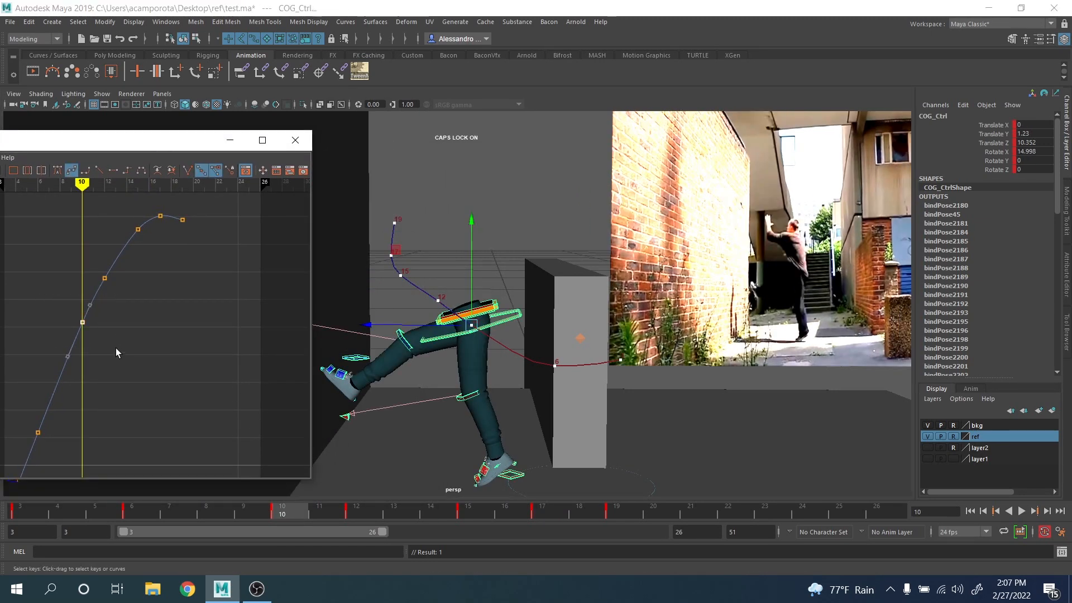
middle_drag(154, 361, 154, 356)
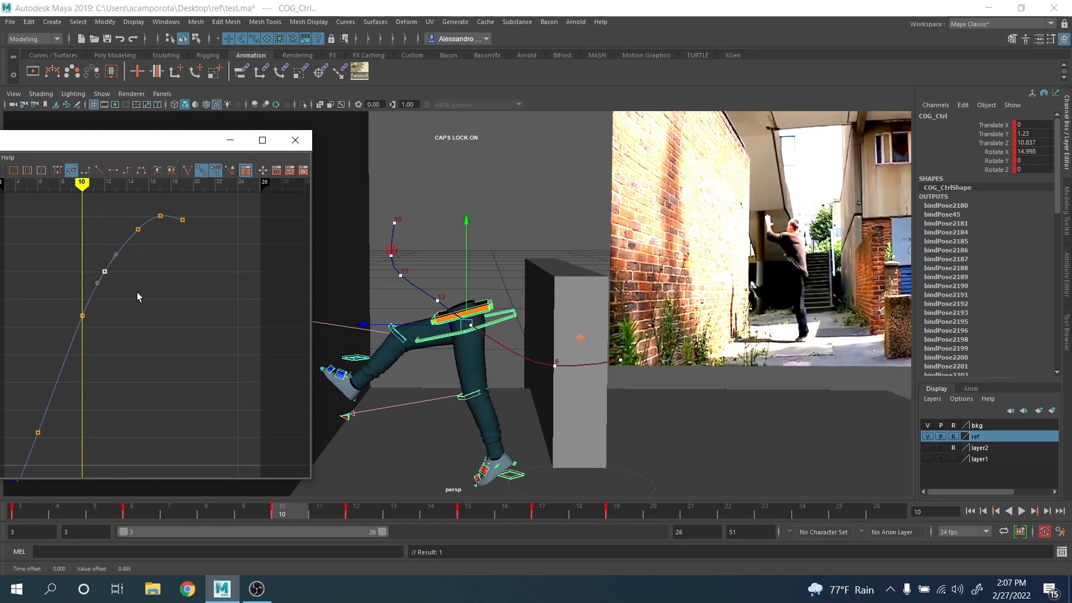
key(period)
middle_drag(129, 288, 129, 285)
key(period)
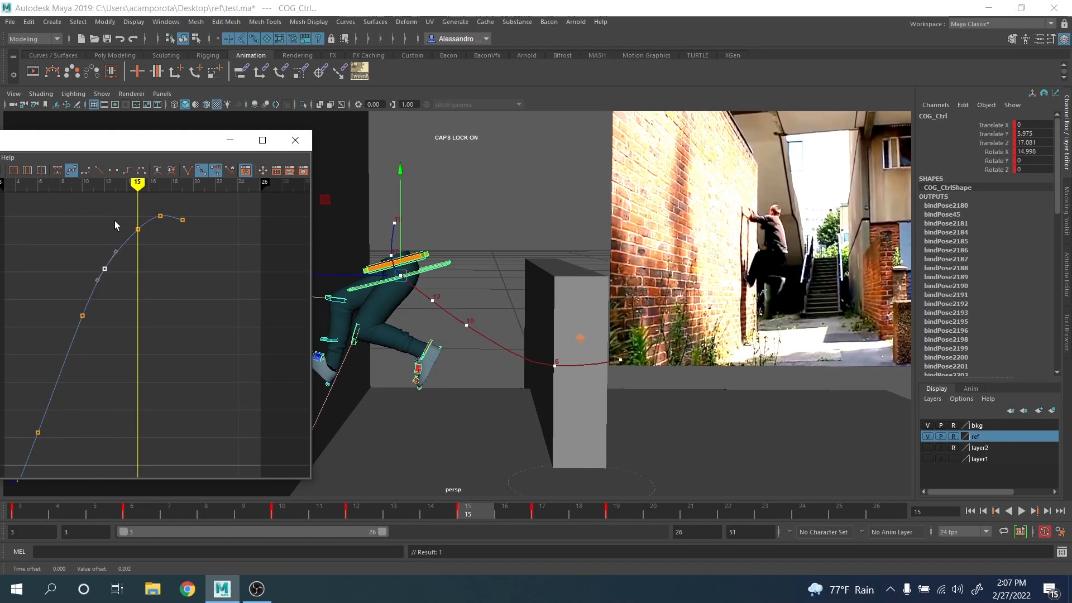
middle_drag(145, 248, 145, 243)
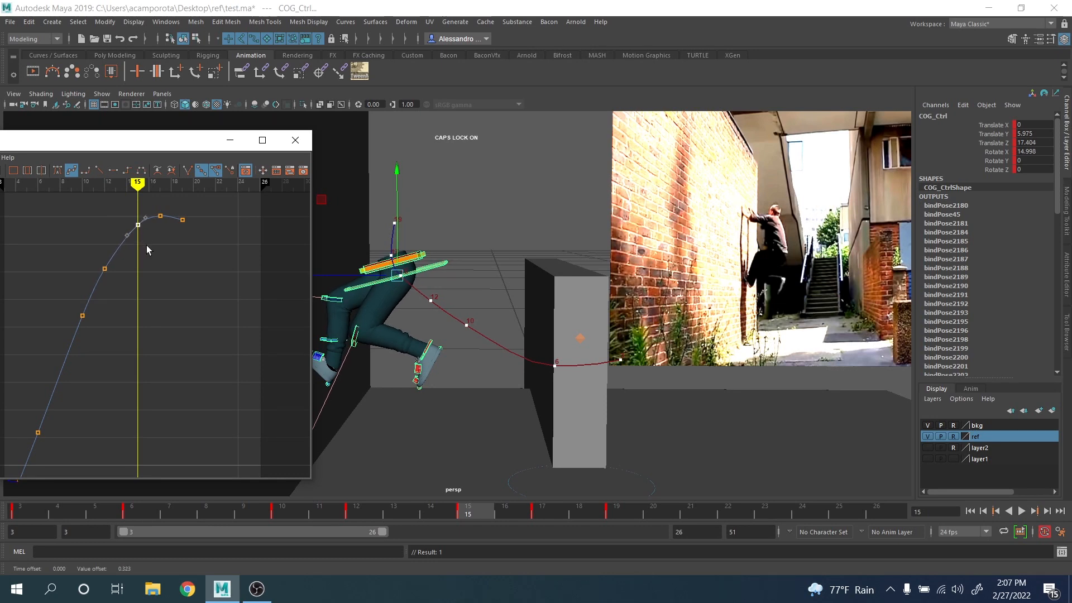
Step: Minimize the Graph Editor, play back the animation against the reference and go to frame 19
click(229, 140)
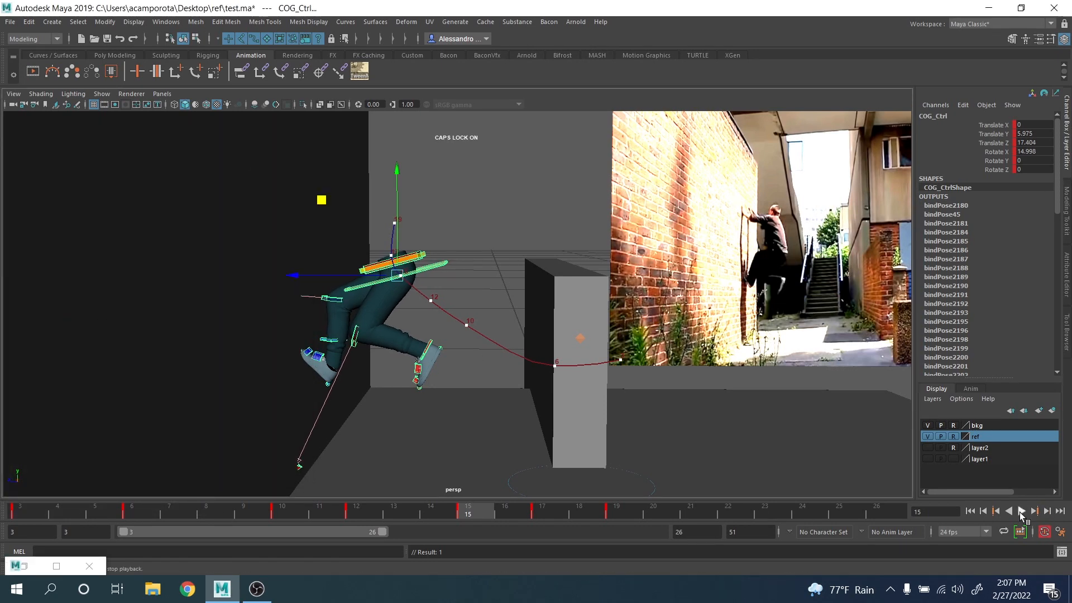
click(1021, 511)
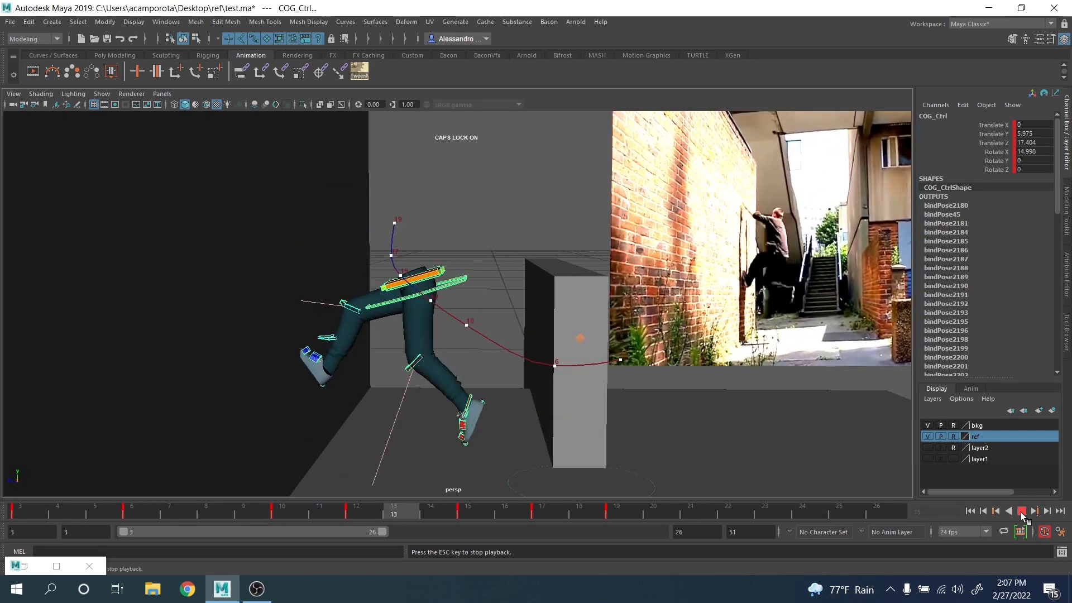
click(1021, 512)
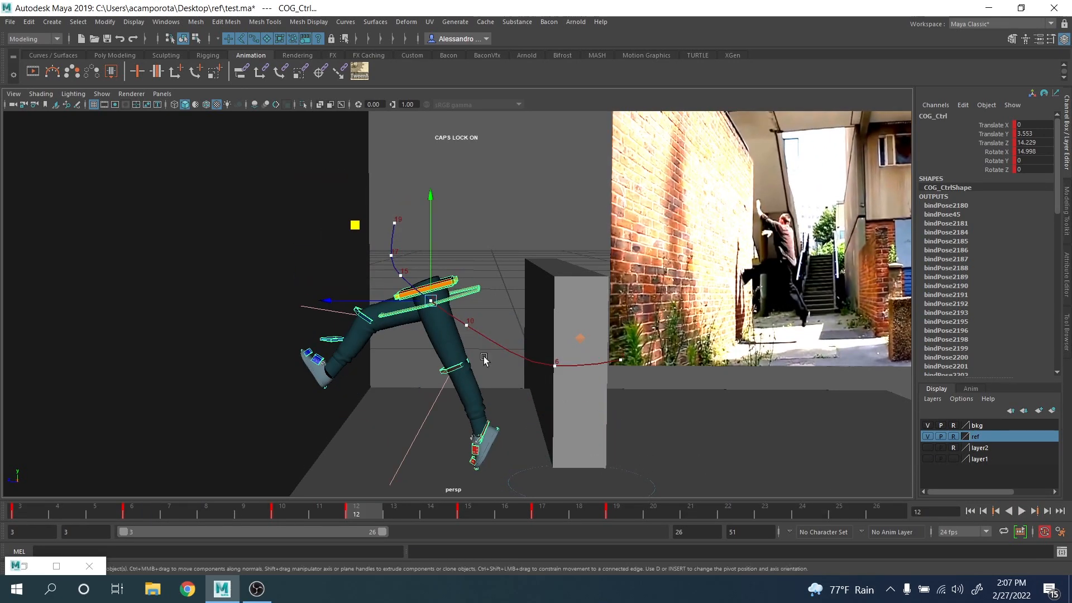
click(637, 511)
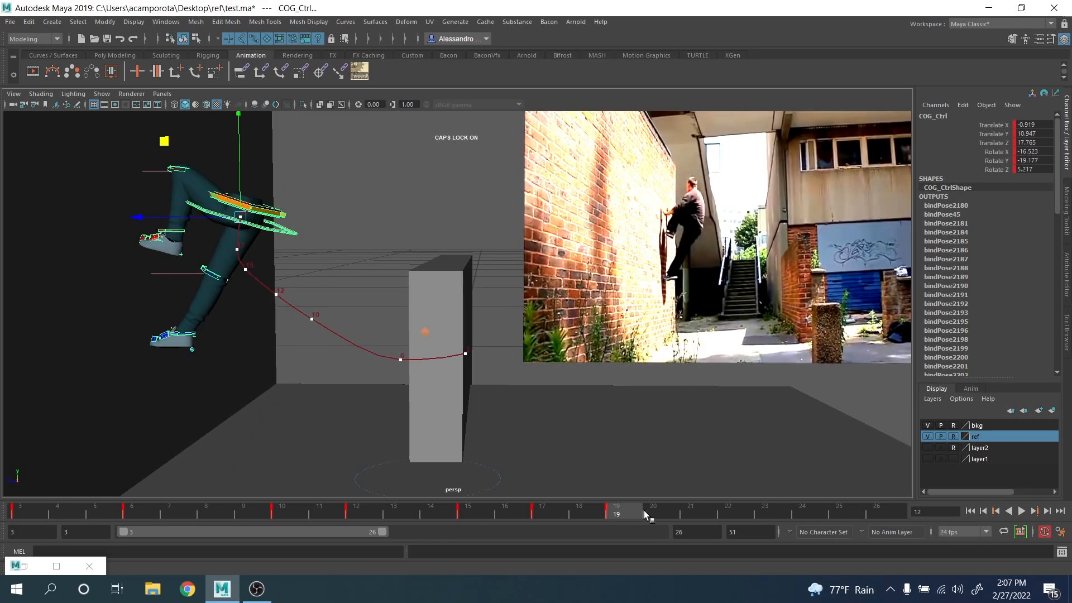
Step: At frame 23, raise the left foot IK control to about Translate Y 23.7 and Z 24.56, and rotate it to about -17.6 in Y
mouse_move(645, 510)
mouse_down()
mouse_move(846, 528)
mouse_move(622, 519)
mouse_move(758, 524)
mouse_up()
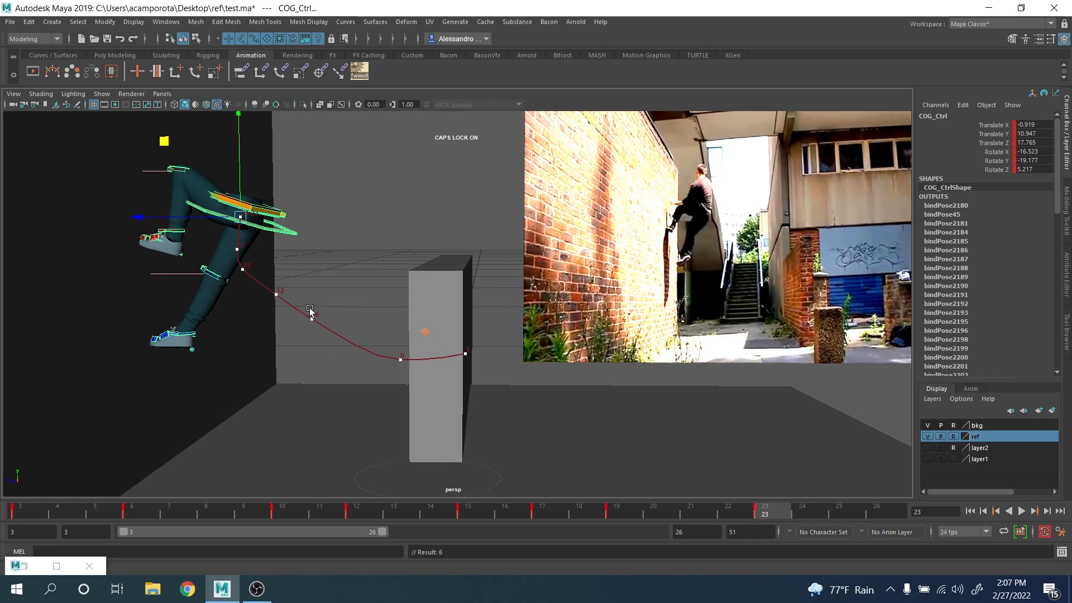
scroll(310, 308, up, 1)
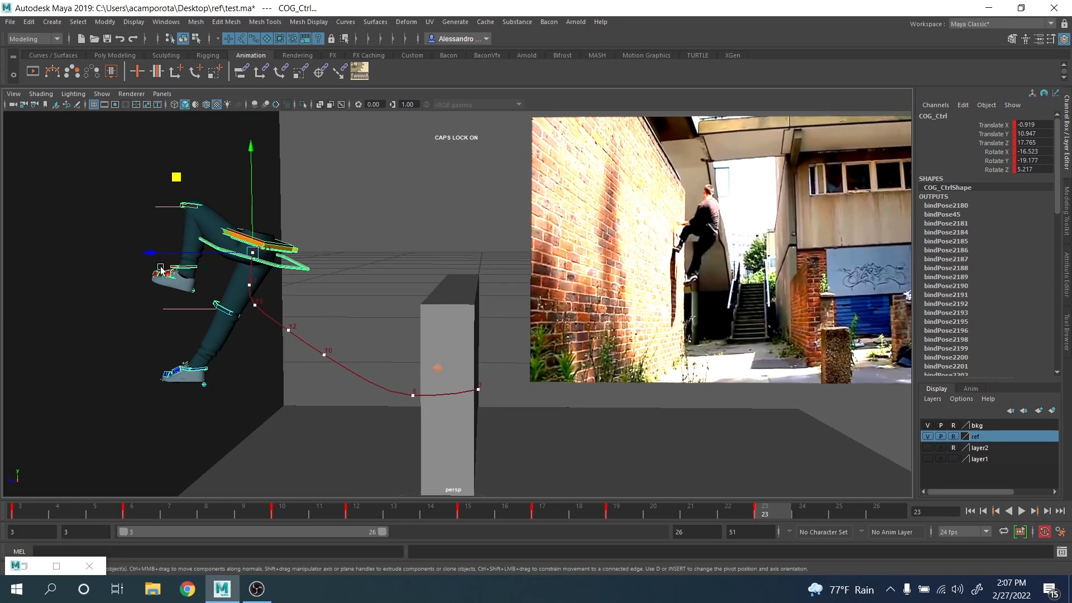
click(188, 269)
alt+middle_drag(201, 283, 249, 323)
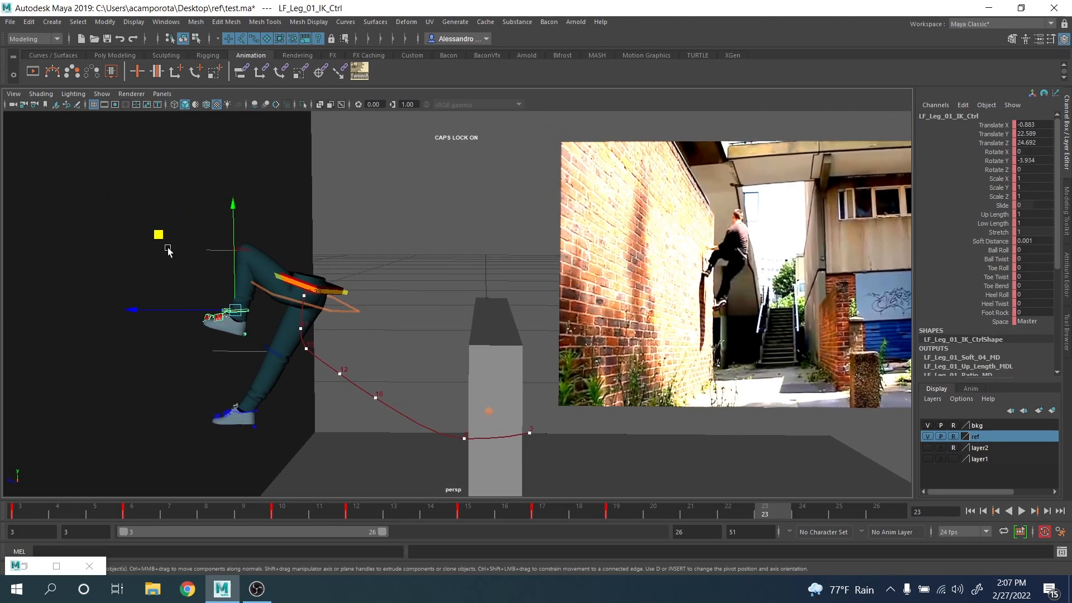
drag(158, 235, 159, 223)
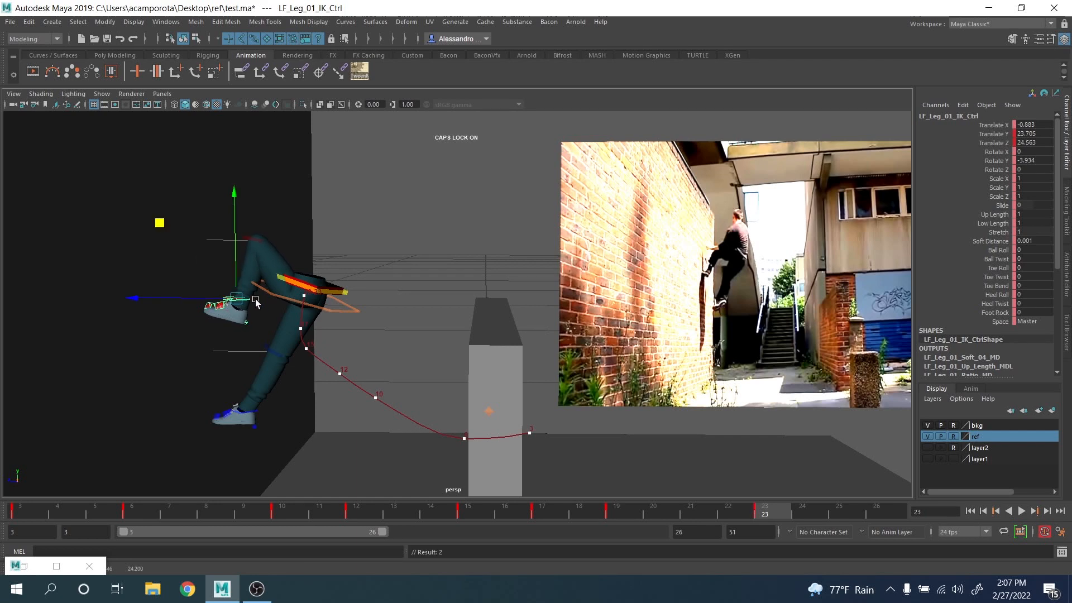
key(e)
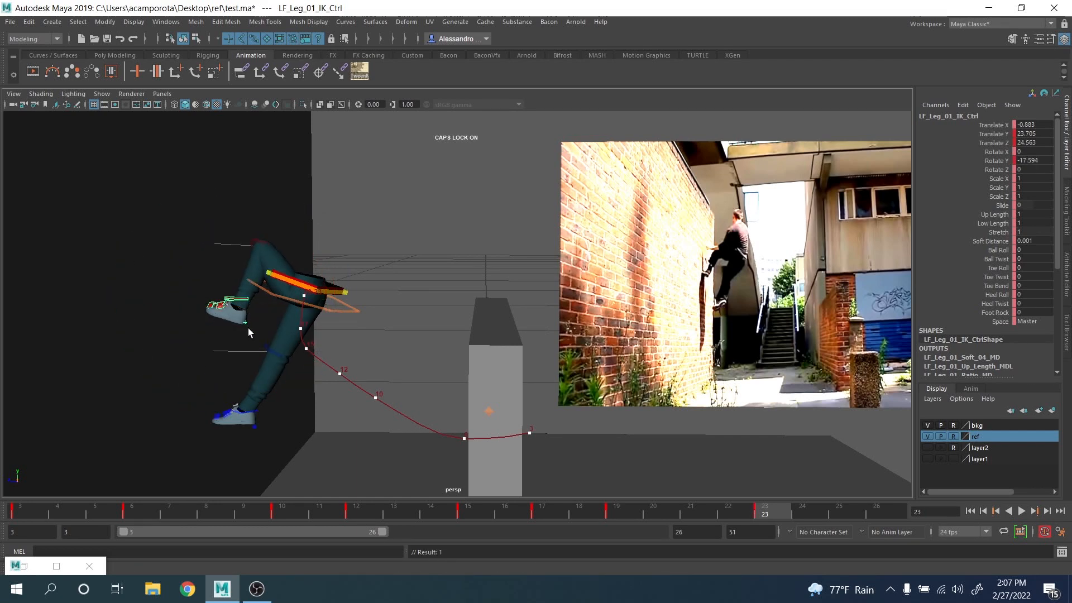
click(205, 322)
Step: At frame 19, lower the left foot IK control to about Translate Y 22.1 and Z 24.2
key(w)
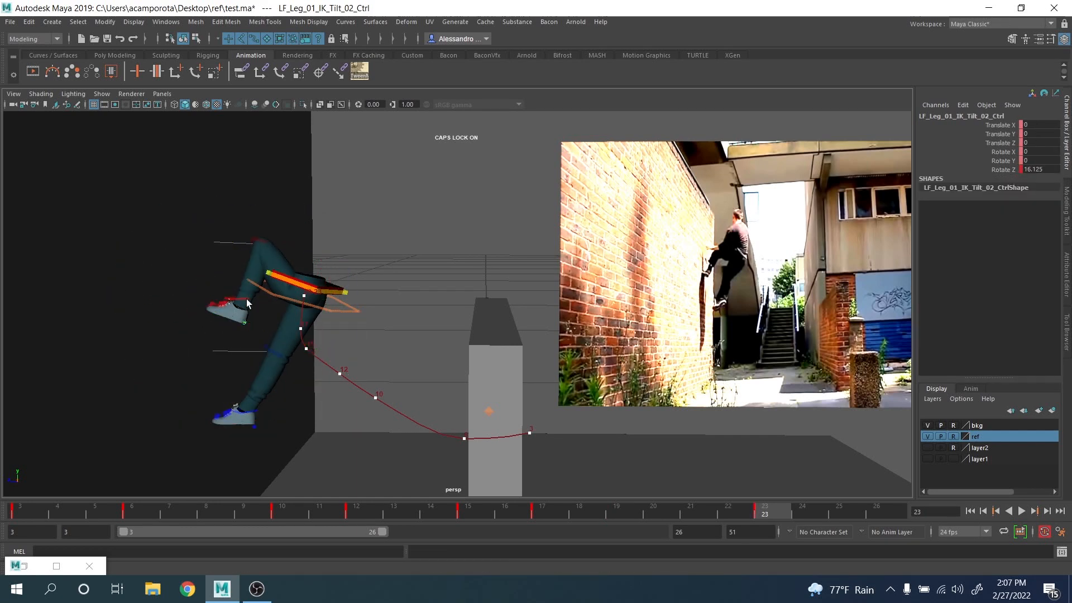
click(249, 302)
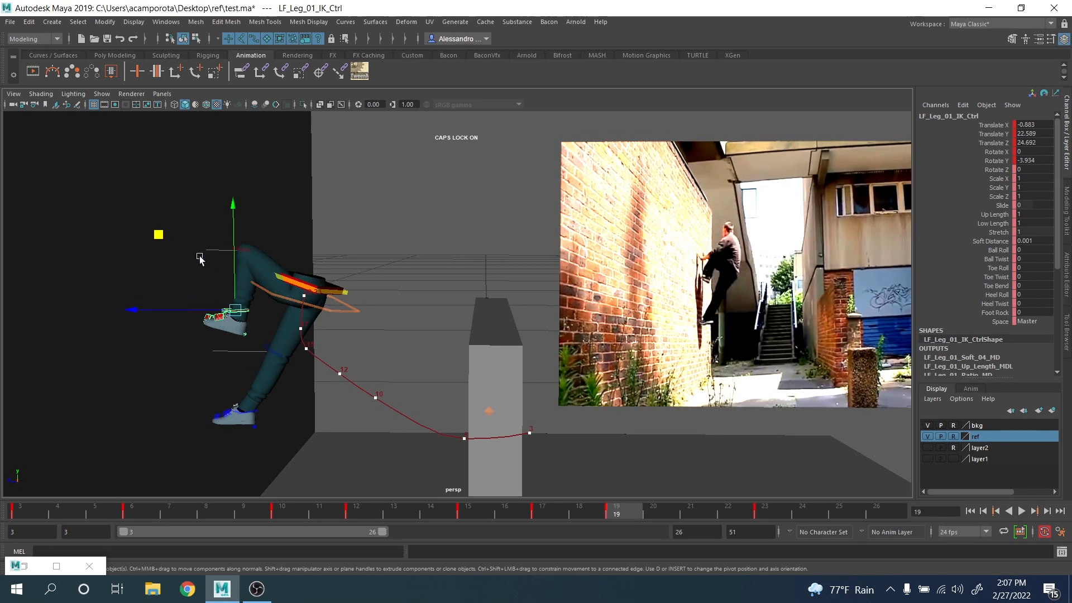
middle_drag(155, 237, 163, 242)
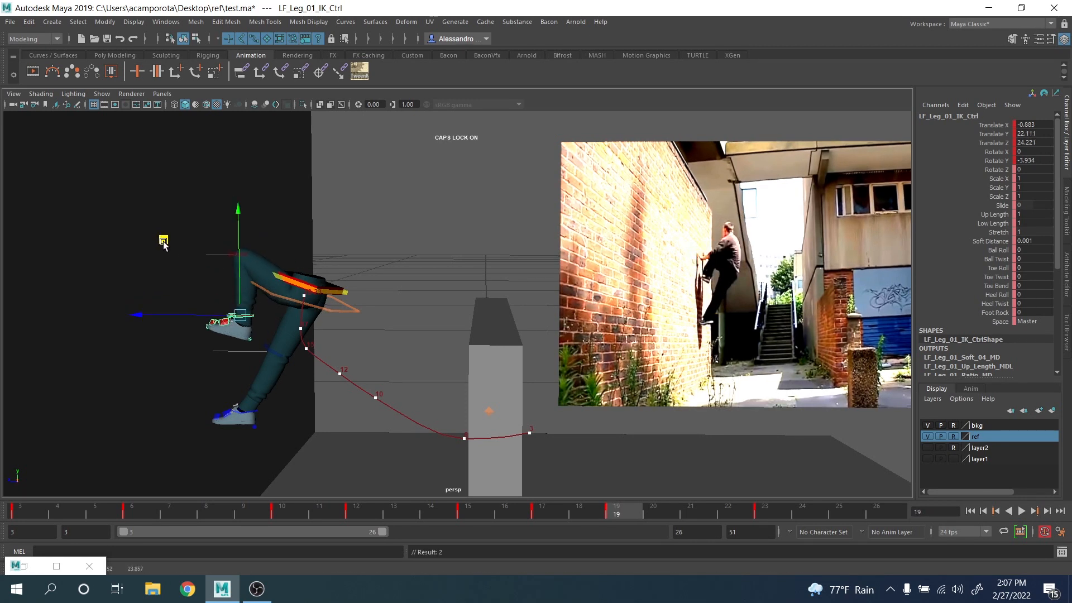
Step: At frame 23, move the COG control up and away from the wall to about Translate Y 14.05 and Z 16.38
click(353, 313)
key(.)
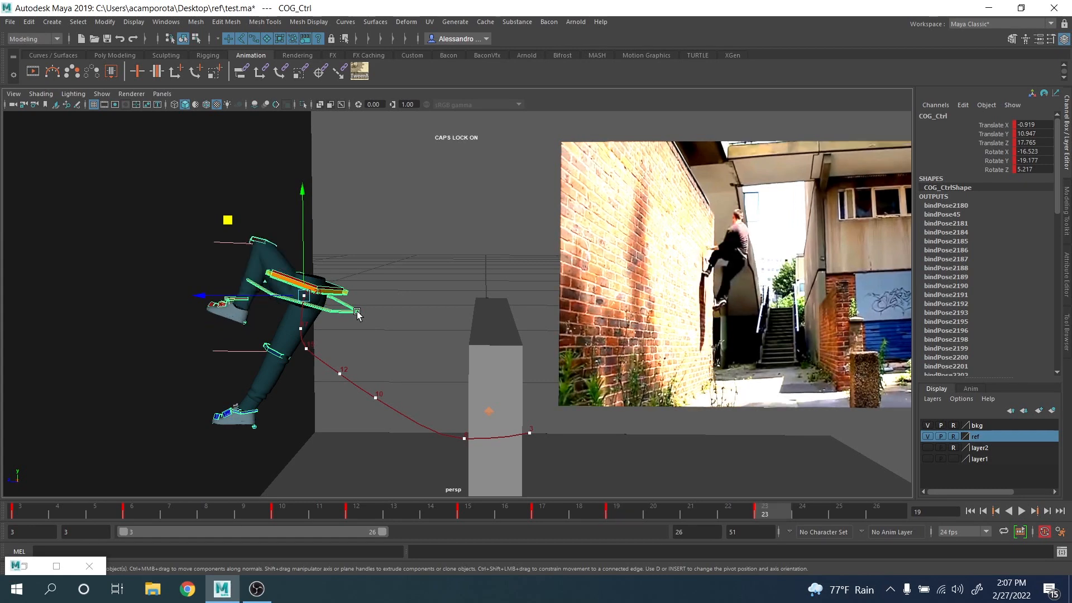
middle_drag(228, 218, 244, 187)
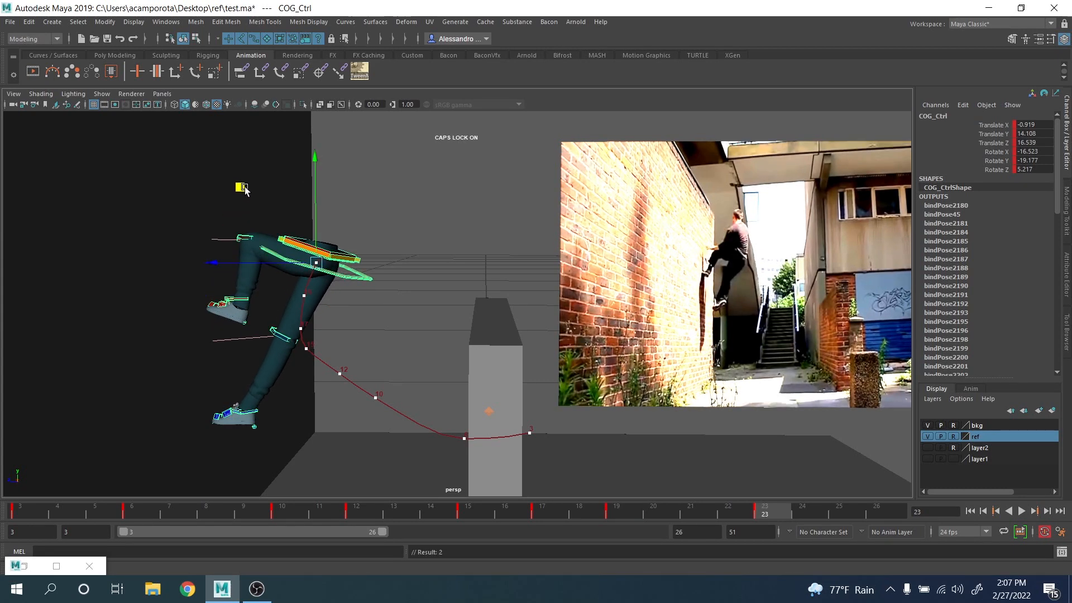
key(.)
middle_drag(244, 190, 239, 185)
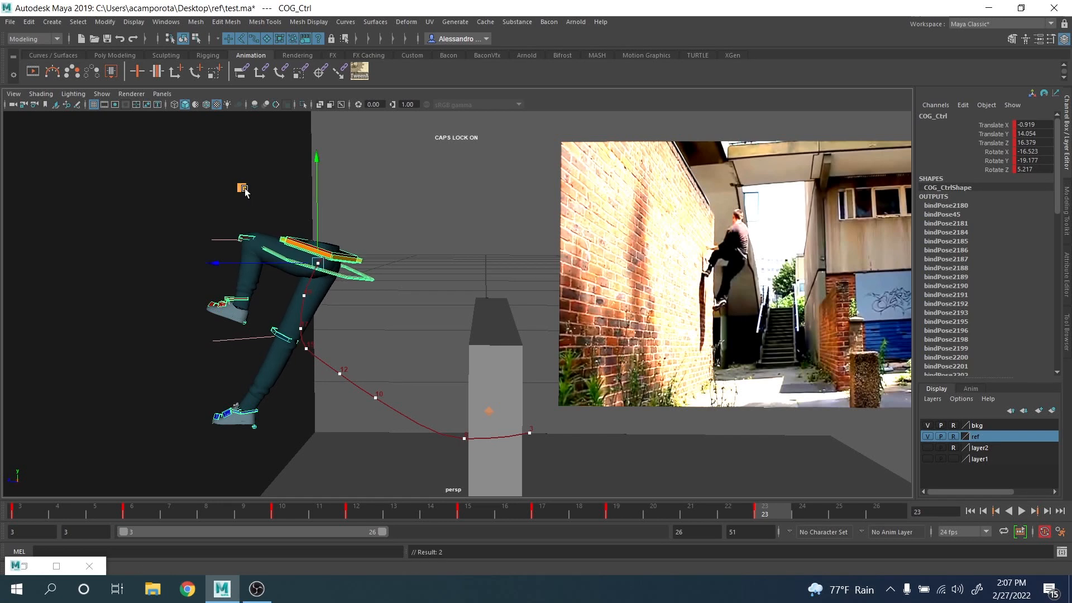
key(.)
Step: Rotate the COG control at frame 23 to about -14.2 in X, -37.1 in Y and 17.6 in Z
key(e)
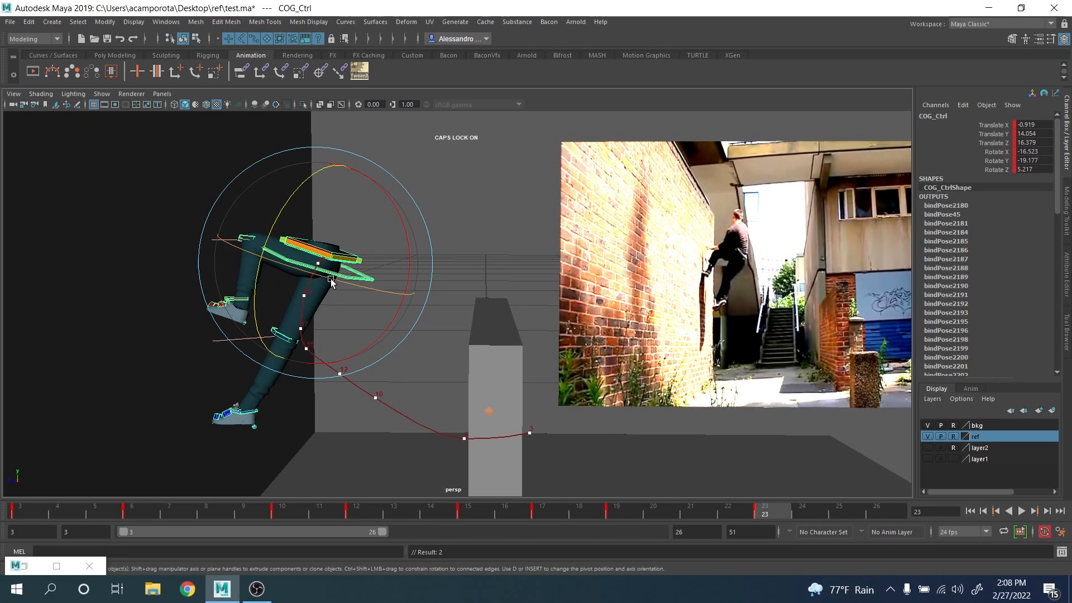
drag(303, 268, 269, 255)
drag(254, 206, 310, 296)
Step: Shift the COG control sideways at frame 23 to about Translate X -1.93, checking it from above and behind
alt+middle_drag(310, 297, 307, 330)
alt+right_drag(307, 330, 356, 301)
key(w)
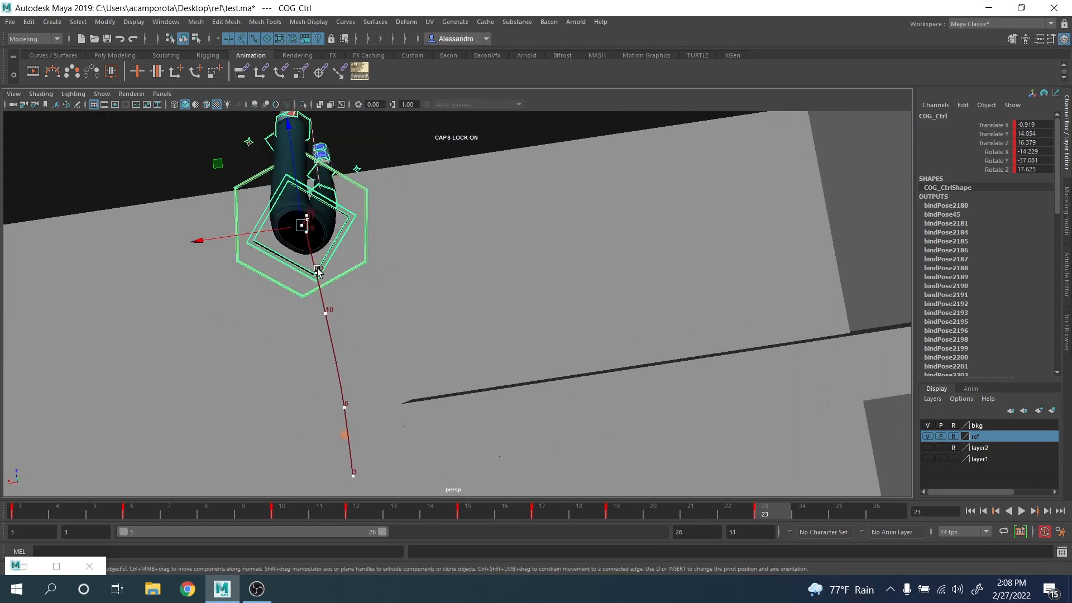
alt+drag(316, 268, 307, 303)
alt+middle_drag(307, 304, 363, 311)
drag(311, 256, 326, 166)
alt+drag(384, 238, 363, 256)
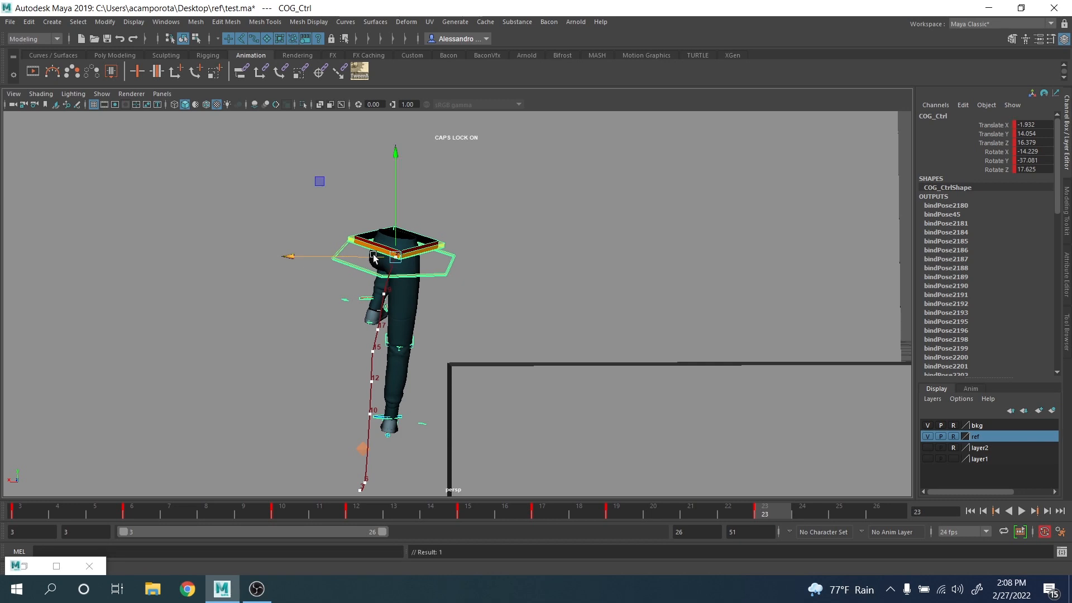
Step: Smooth the hip path by shifting the COG control sideways to about Translate X -1.06 at frame 19 and -0.19 at frame 15
key(comma)
drag(354, 294, 355, 294)
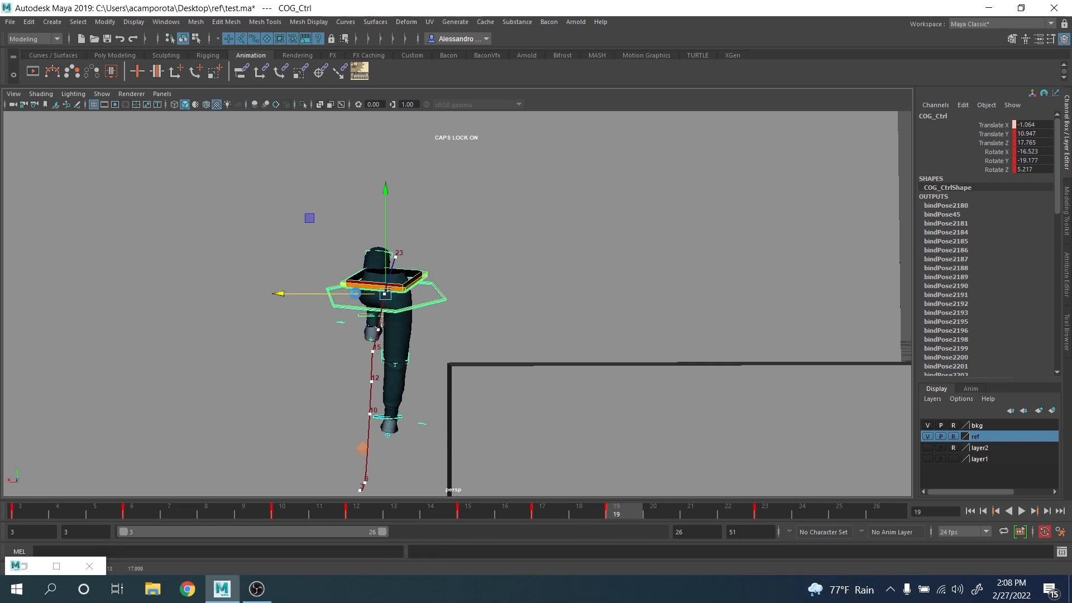
key(comma)
key(comma)
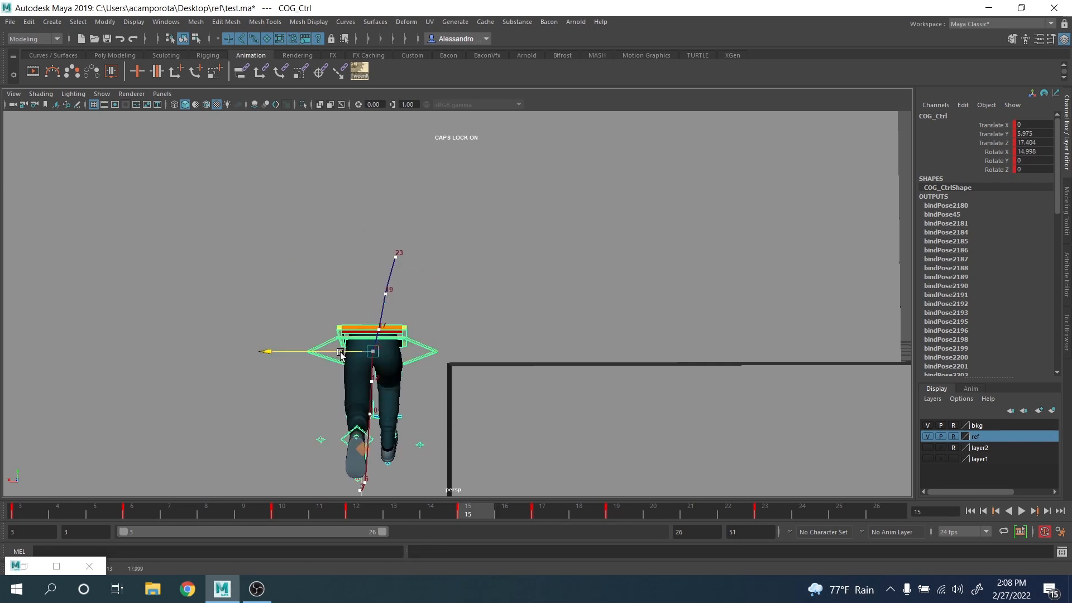
drag(341, 353, 331, 331)
key(period)
key(comma)
key(comma)
key(period)
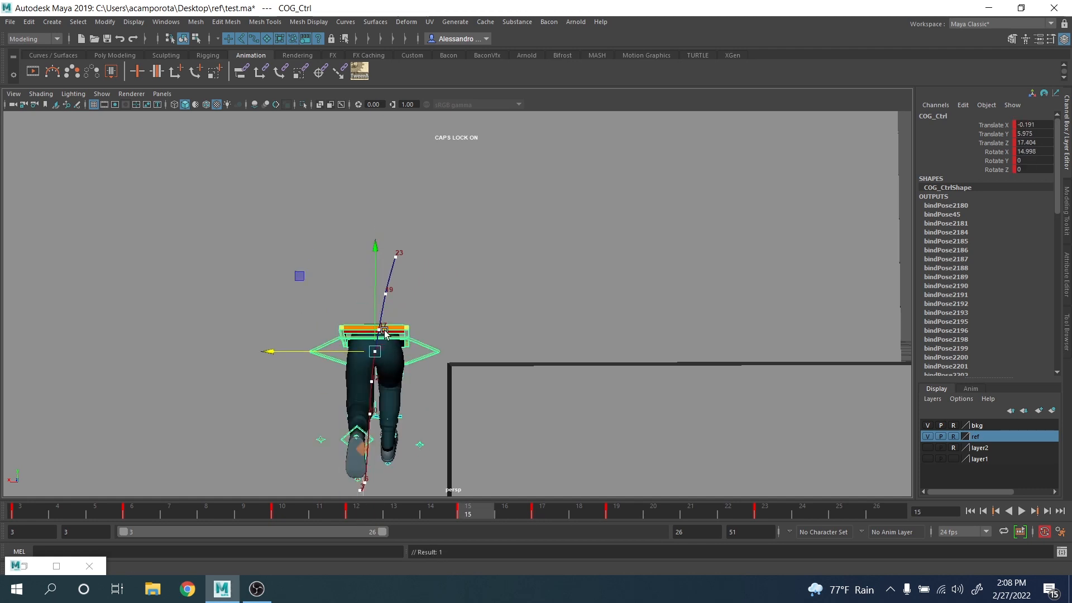
Step: At frame 23, key the right foot controls and set all translate and rotate values of the right foot's tilt control to 0
key(period)
key(period)
key(period)
mouse_move(420, 330)
alt+mouse_down()
mouse_move(492, 343)
mouse_move(440, 335)
alt+mouse_up()
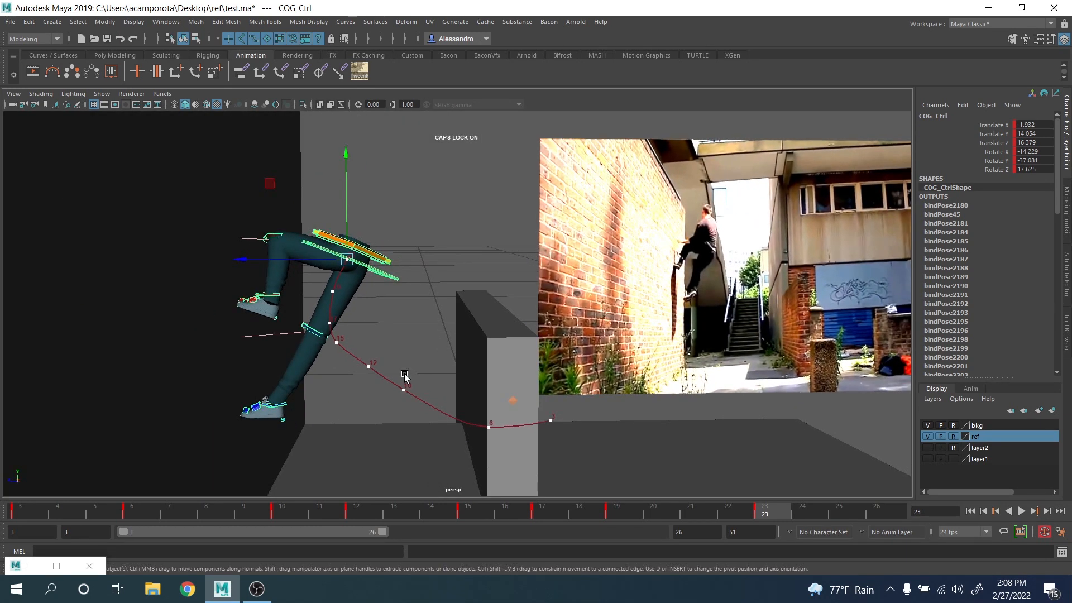
click(297, 409)
key(q)
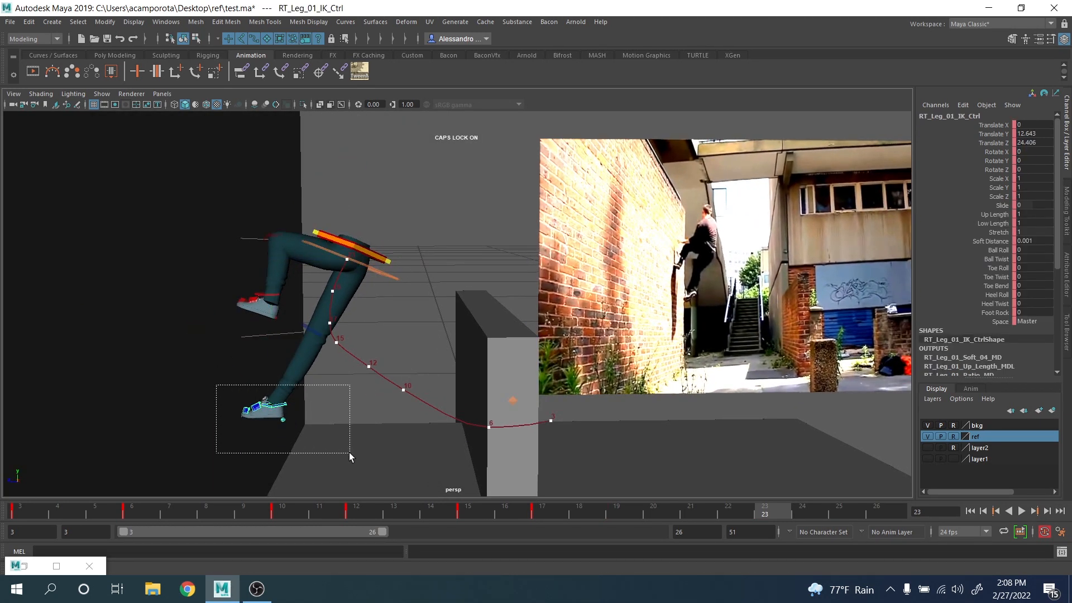
click(287, 407)
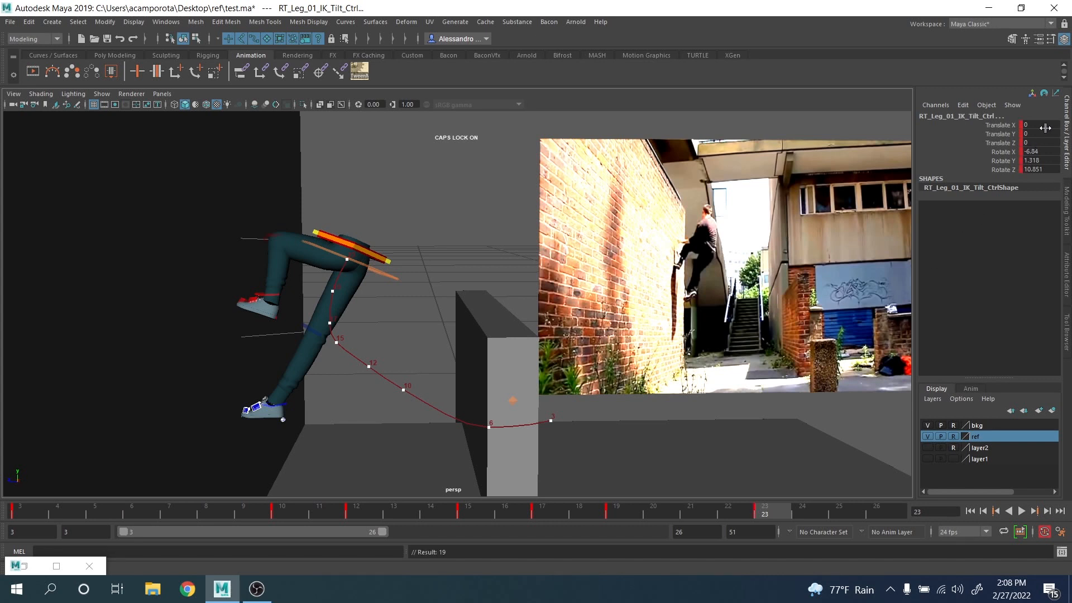
drag(1046, 128, 1043, 170)
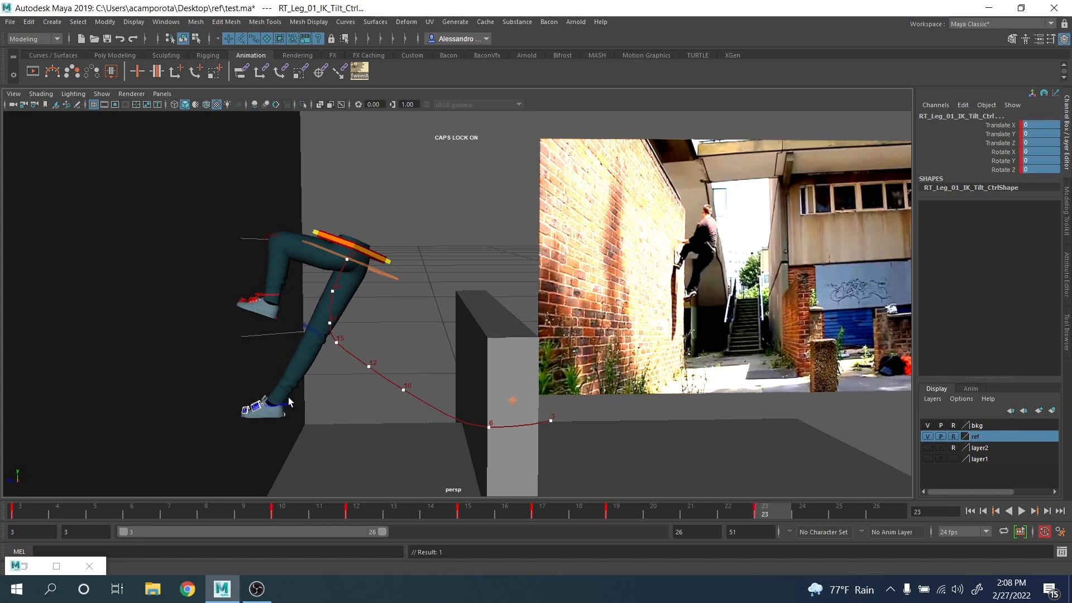
Step: Lift the right foot IK control to about Translate Y 15.4, Z 22.1 and rotate it to about 19.5, -49.1, 40.9 at frame 23
click(288, 399)
key(w)
drag(202, 330, 221, 302)
key(e)
drag(313, 400, 253, 357)
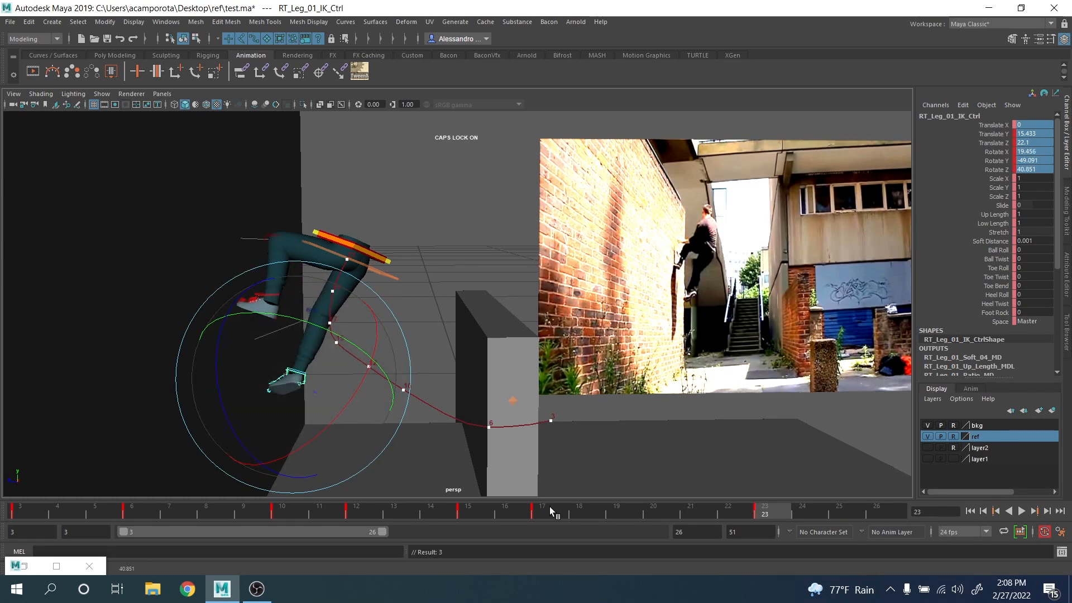
Step: Hold the right foot IK control on its previous key at frame 19 using tweenMachine at -100
key(q)
drag(194, 236, 195, 236)
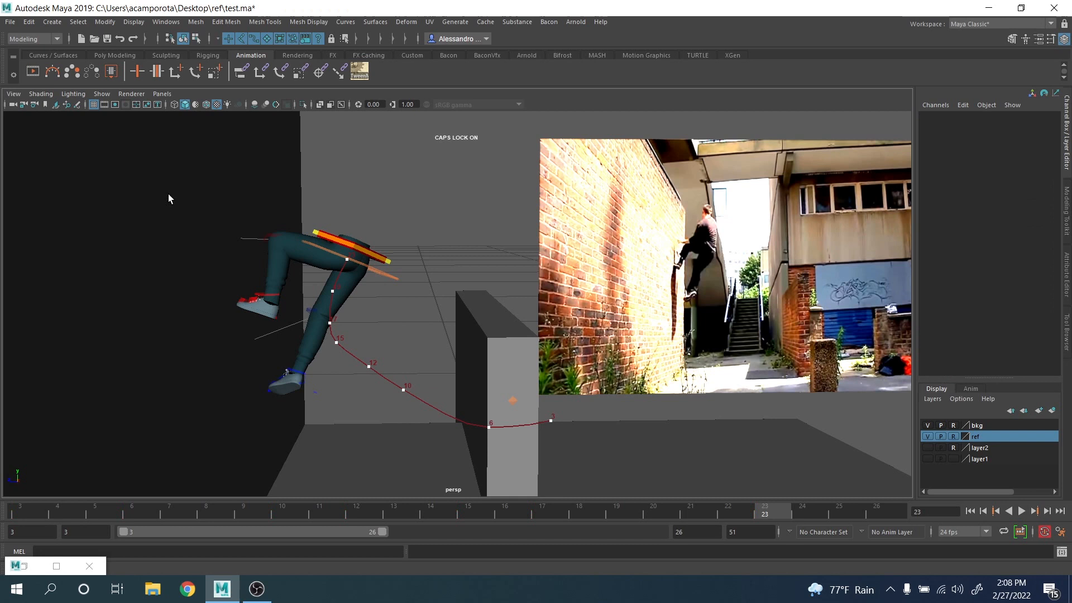
click(280, 390)
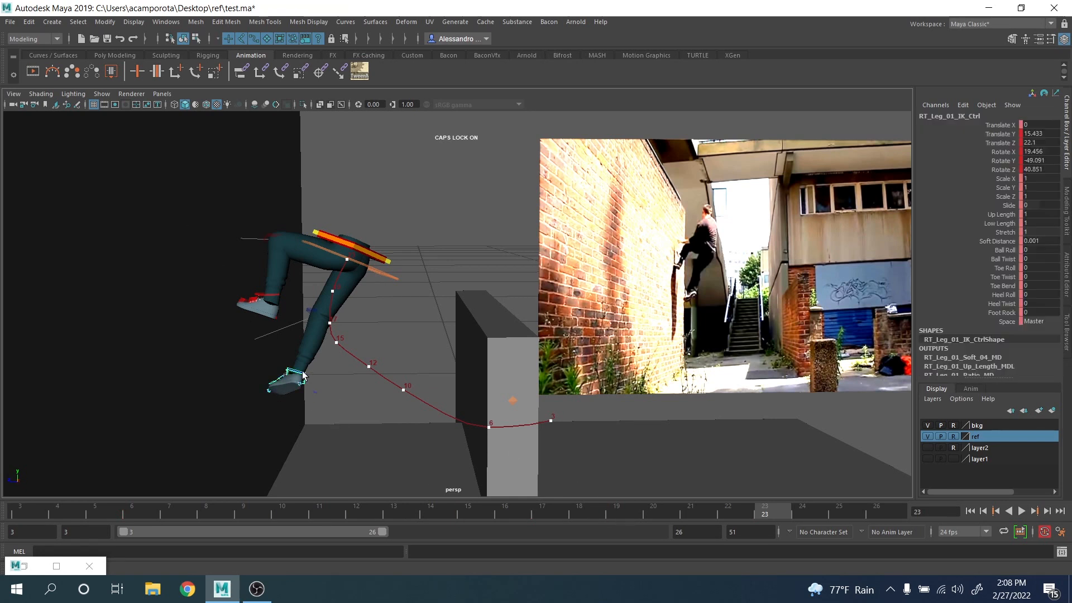
click(620, 512)
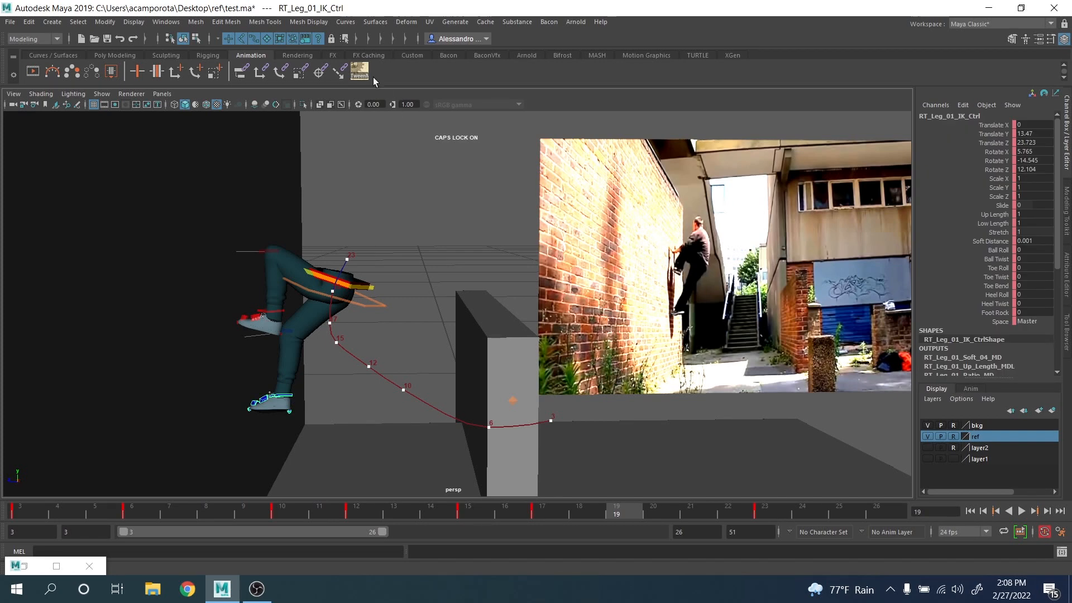
click(363, 72)
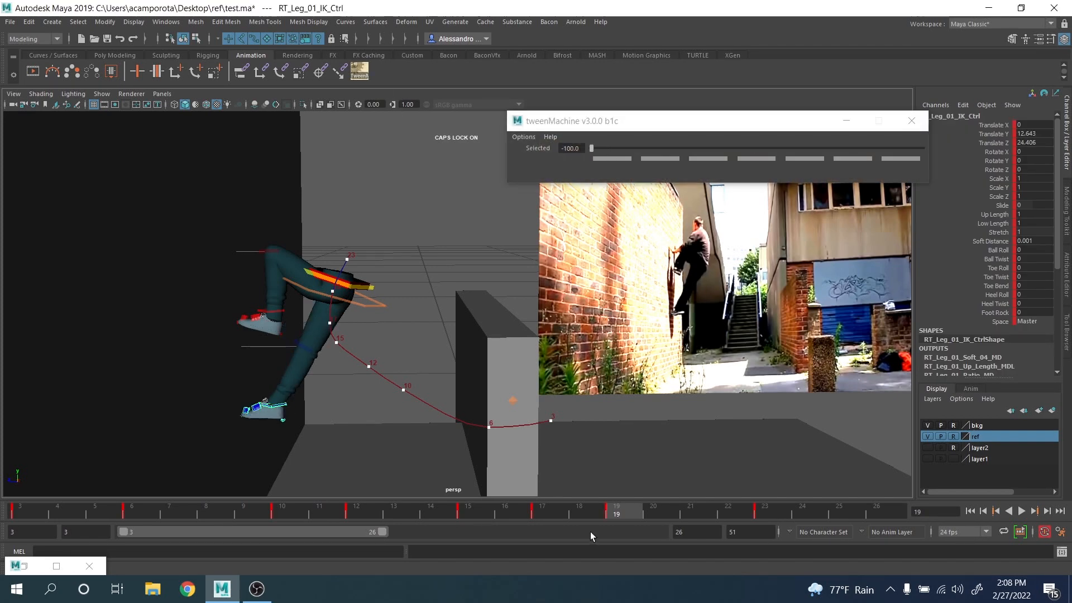
drag(562, 509, 631, 511)
Step: Rotate the right foot's tilt control at frame 19 to about -3.6 in X, -1.2 in Y and 24 in Z, and check against frame 23
click(246, 422)
key(e)
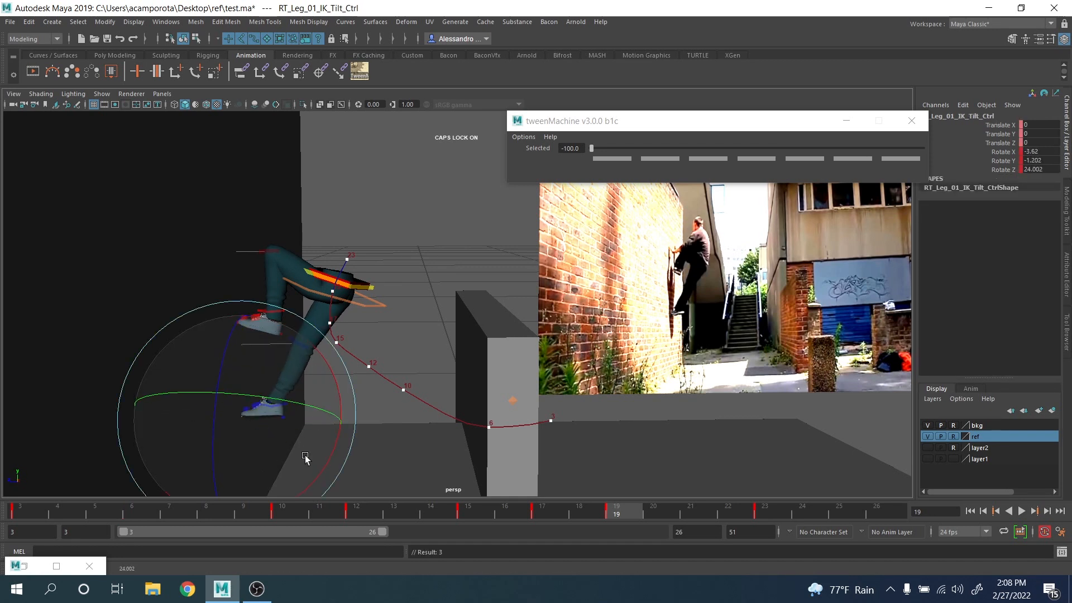
drag(637, 511, 759, 518)
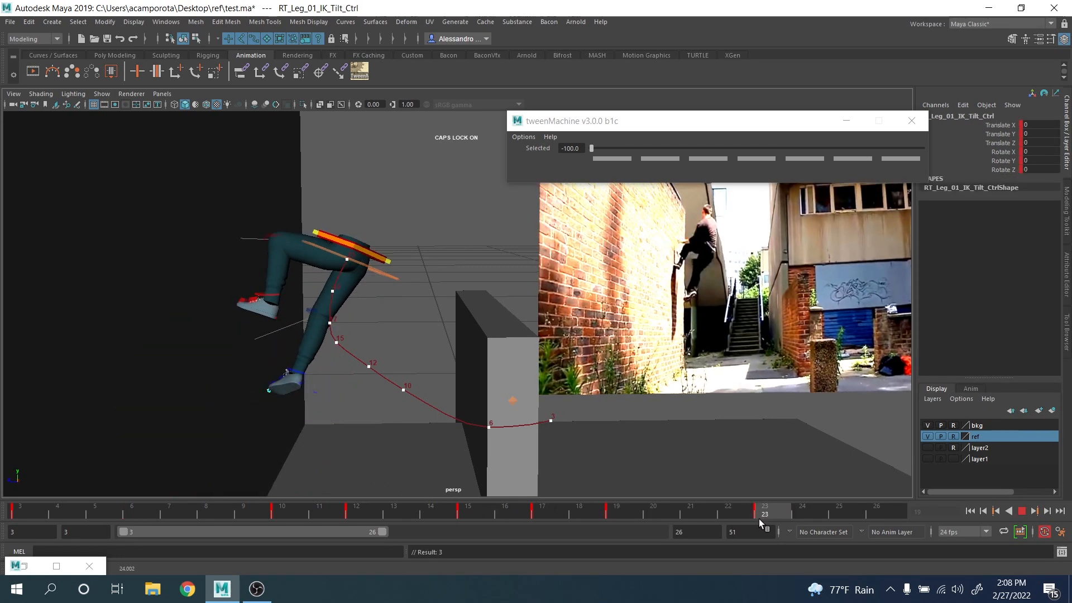
Step: Delete the hip motion trail handle from the scene through the Outliner
scroll(429, 249, down, 4)
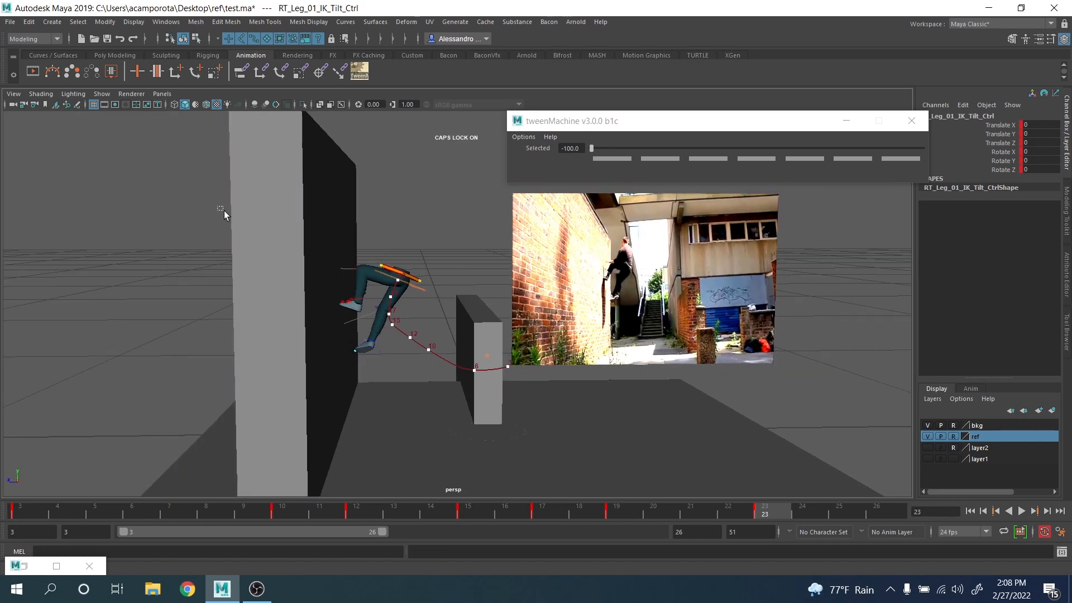
drag(220, 209, 448, 397)
click(467, 311)
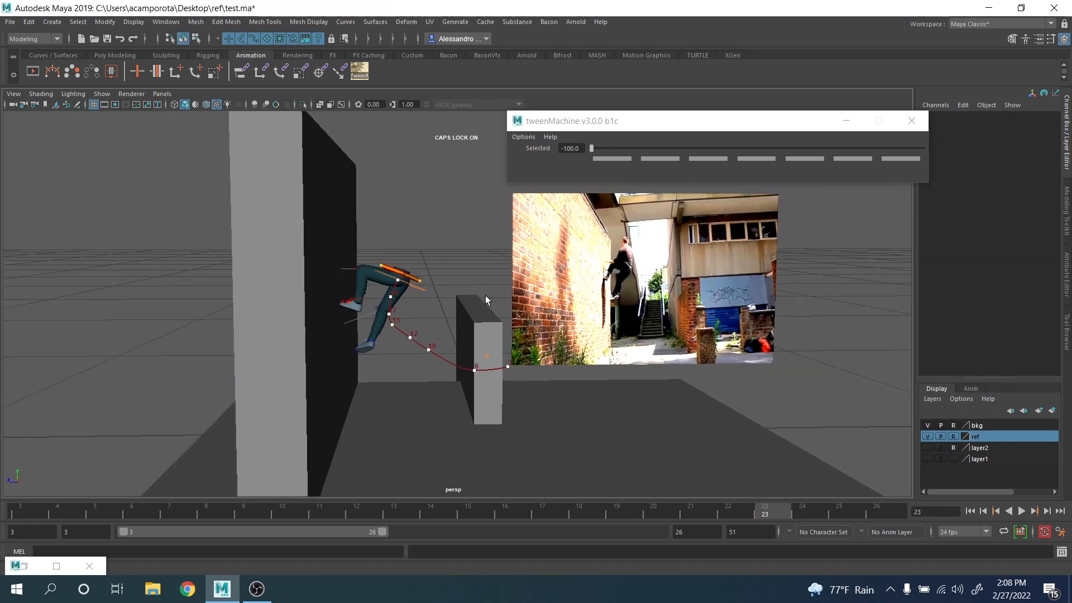
click(178, 23)
click(276, 141)
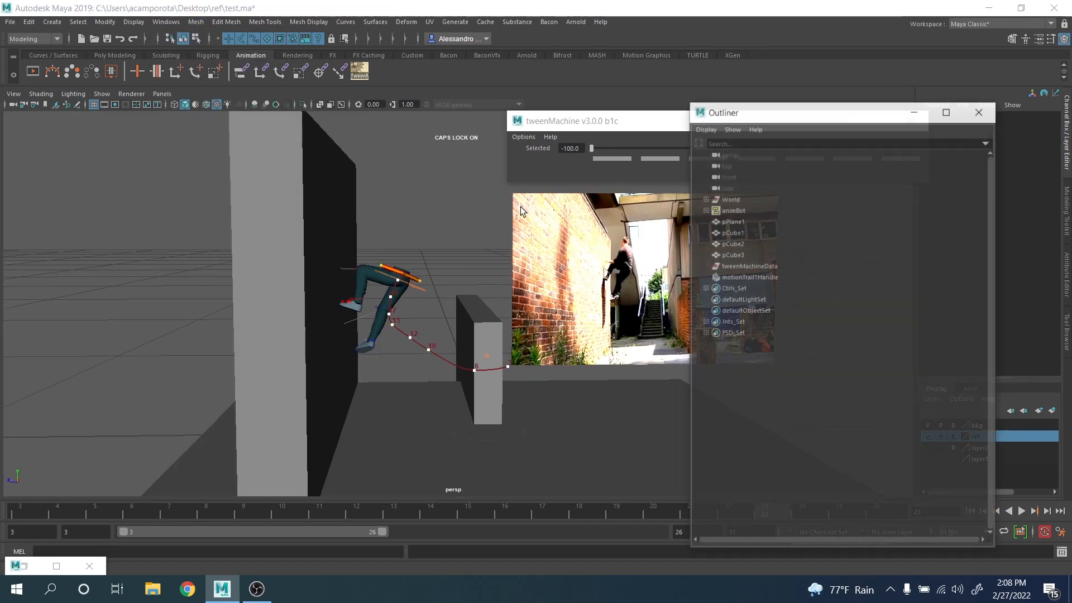
click(739, 277)
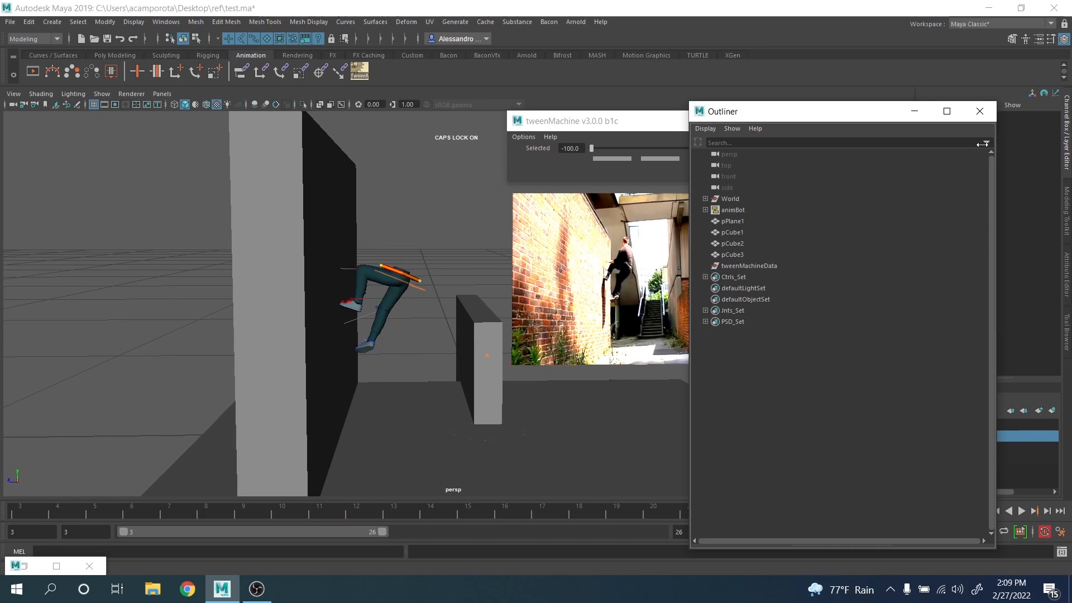
click(980, 111)
Step: Select all the character's controls and set a key on them at frame 23
drag(116, 190, 555, 482)
key(s)
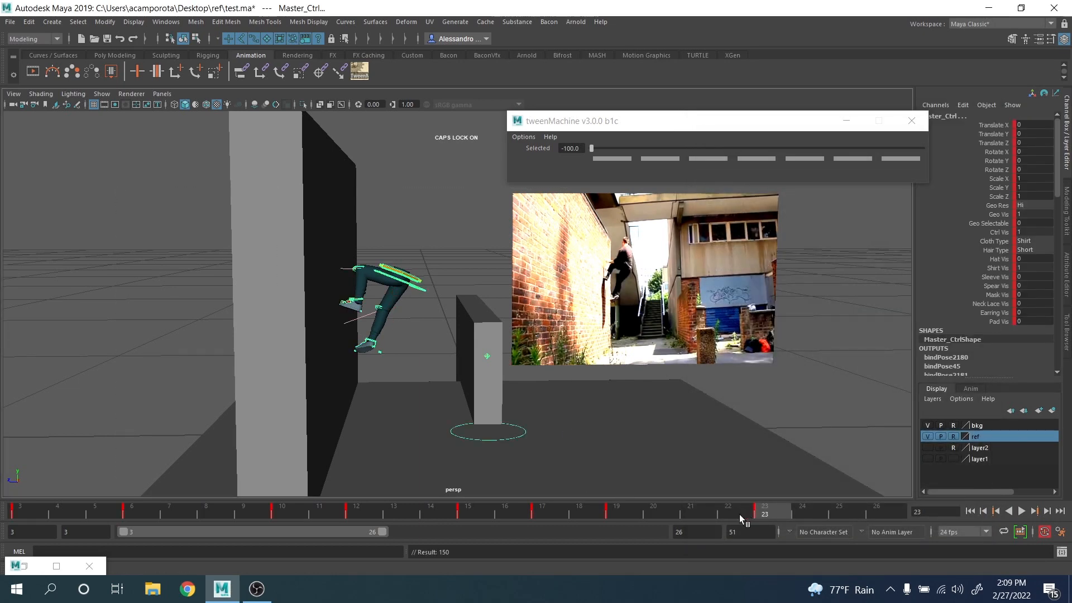
Step: Extend the playback range to frame 38 and hold the current pose with a key on all controls at frame 29
alt+middle_drag(673, 413, 613, 434)
scroll(691, 468, up, 3)
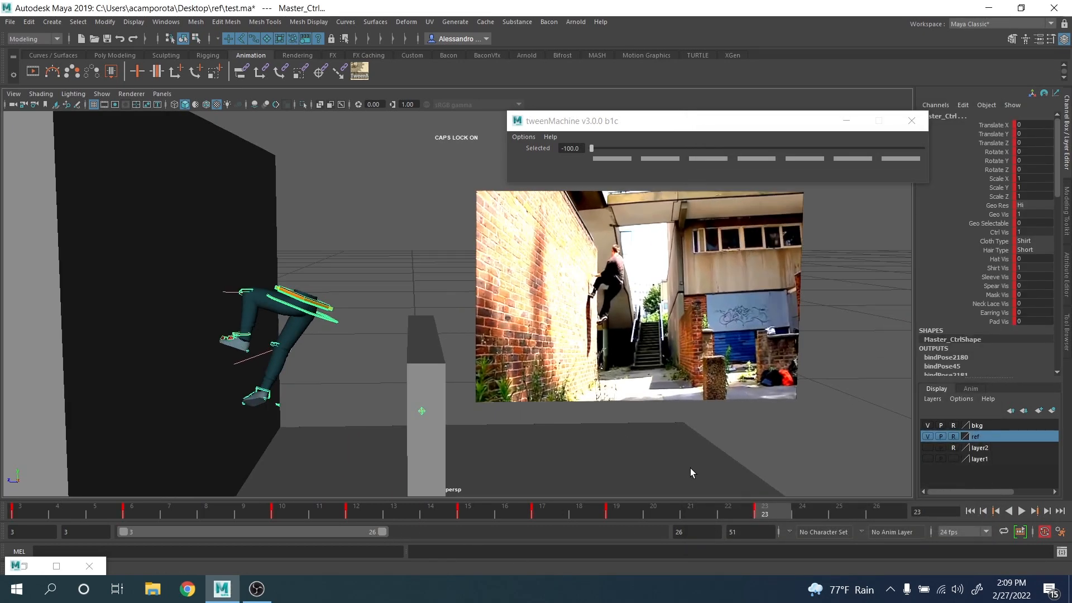
drag(788, 511, 852, 515)
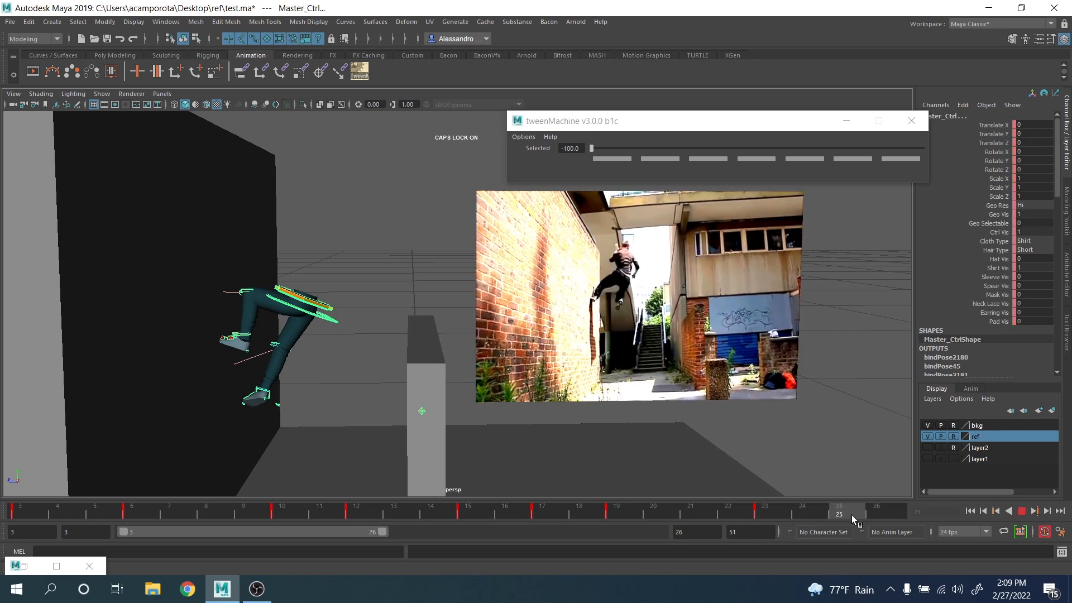
drag(381, 533, 514, 533)
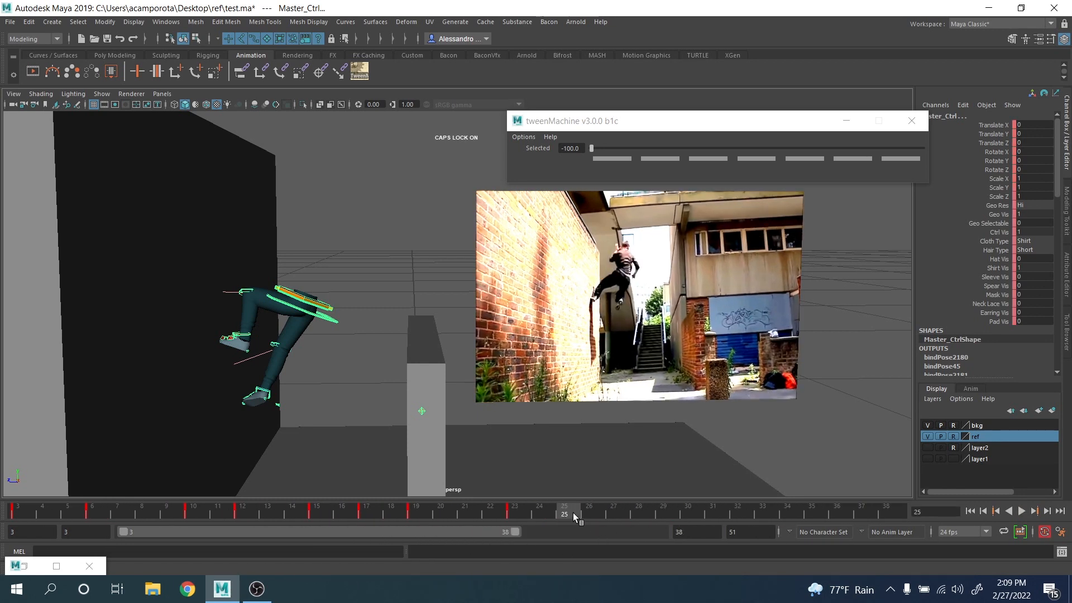
drag(573, 512, 675, 520)
alt+drag(445, 434, 447, 371)
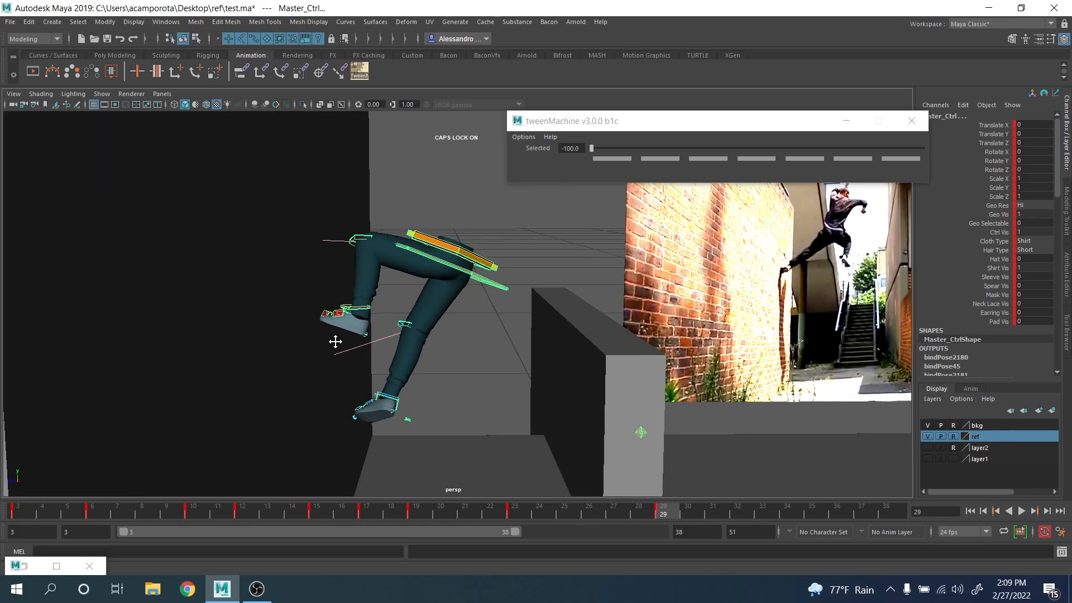
Step: Rotate the left foot's tilt control at frame 29 to about -2.6 in X, -23.2 in Y and 44.9 in Z, and key its rotation
alt+middle_drag(335, 341, 339, 343)
click(321, 323)
scroll(360, 354, down, 3)
key(e)
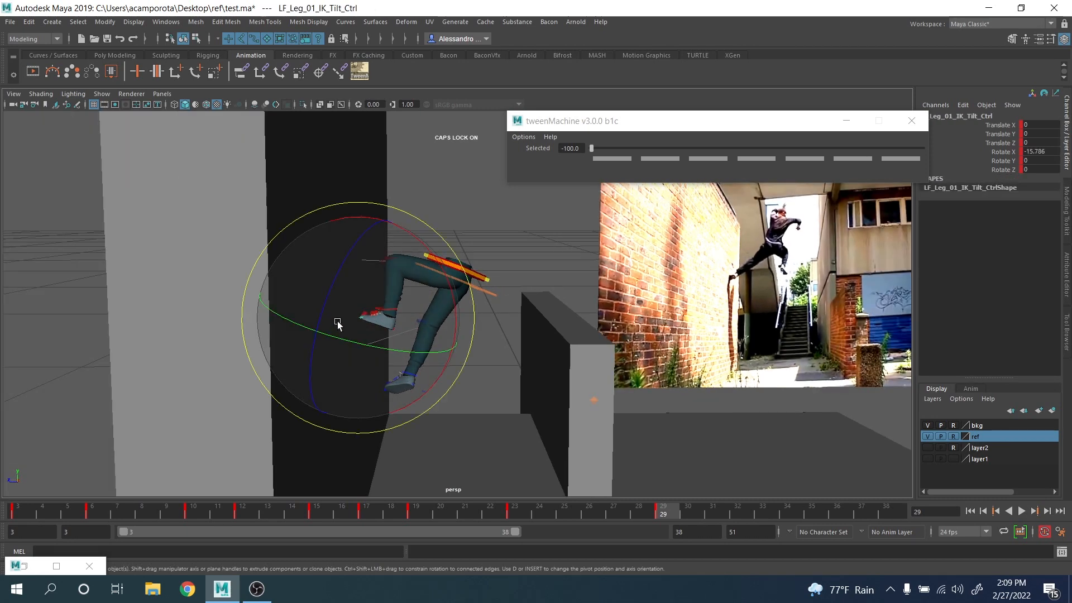
drag(337, 323, 407, 329)
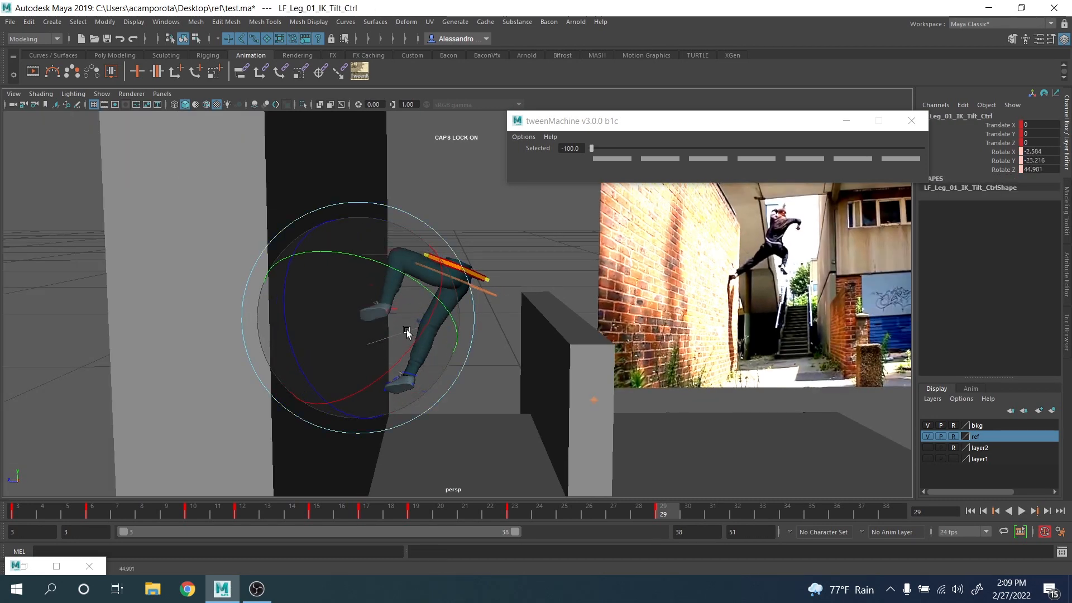
key(shift+e)
Step: Rotate the COG hip control at frame 29 to about -0.2 in X, -76.6 in Y and 42.4 in Z
click(483, 293)
key(e)
drag(358, 302, 361, 274)
Step: Move the COG hip control at frame 29 to about -4.0 in X, 16.5 in Y and 12.8 in Z
key(w)
alt+middle_drag(380, 232, 343, 275)
alt+drag(468, 330, 431, 336)
click(347, 309)
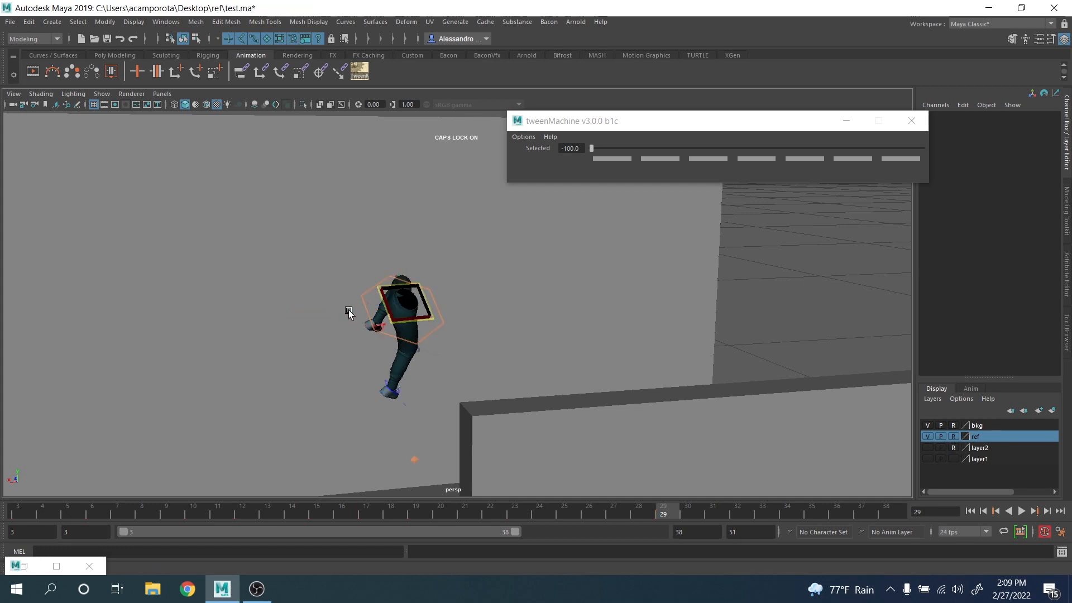
key(ctrl+z)
drag(345, 312, 362, 312)
alt+drag(387, 328, 471, 347)
drag(334, 261, 367, 243)
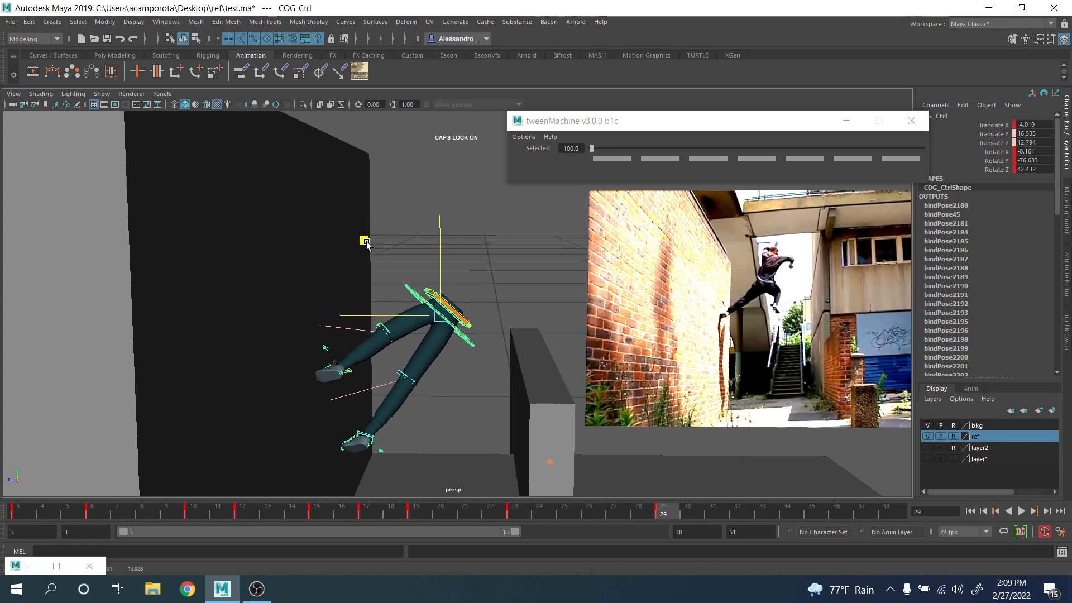
Step: Move the left knee's pole vector control at frame 29 to about -17.0 in X and -14.2 in Z, keeping Y at 0
click(228, 318)
key(4)
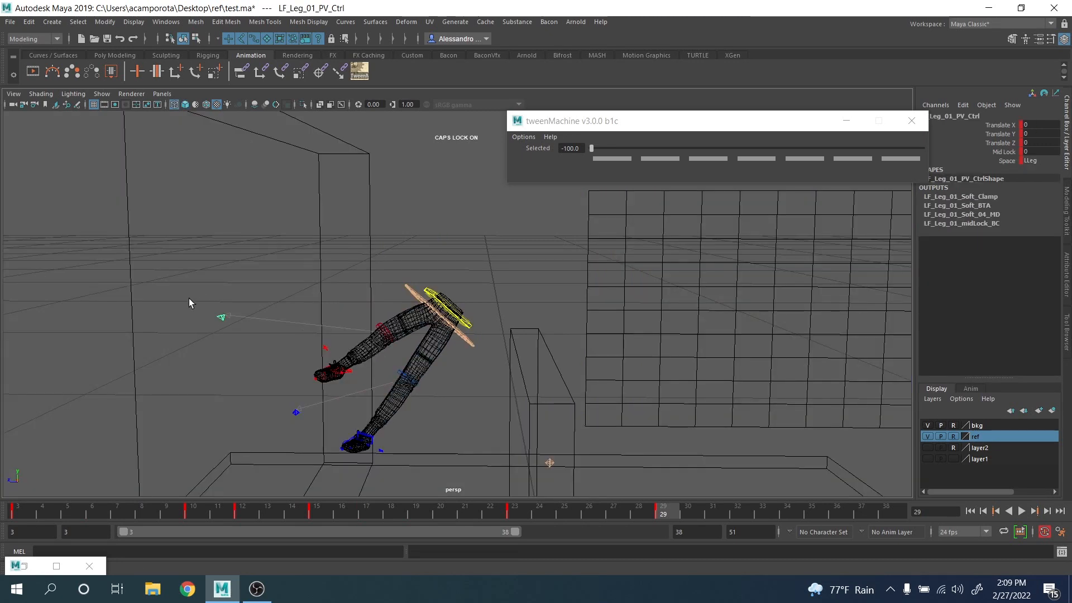
drag(192, 316, 258, 357)
key(w)
drag(365, 285, 465, 301)
alt+drag(402, 302, 497, 306)
key(5)
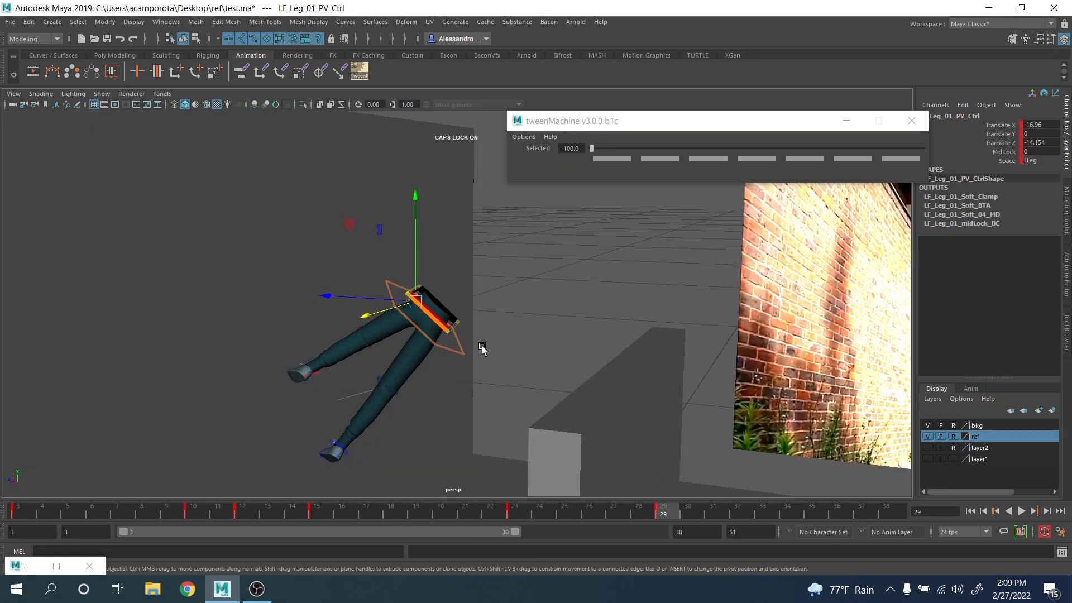
mouse_move(479, 352)
alt+mouse_down()
mouse_move(514, 355)
mouse_move(481, 349)
alt+mouse_up()
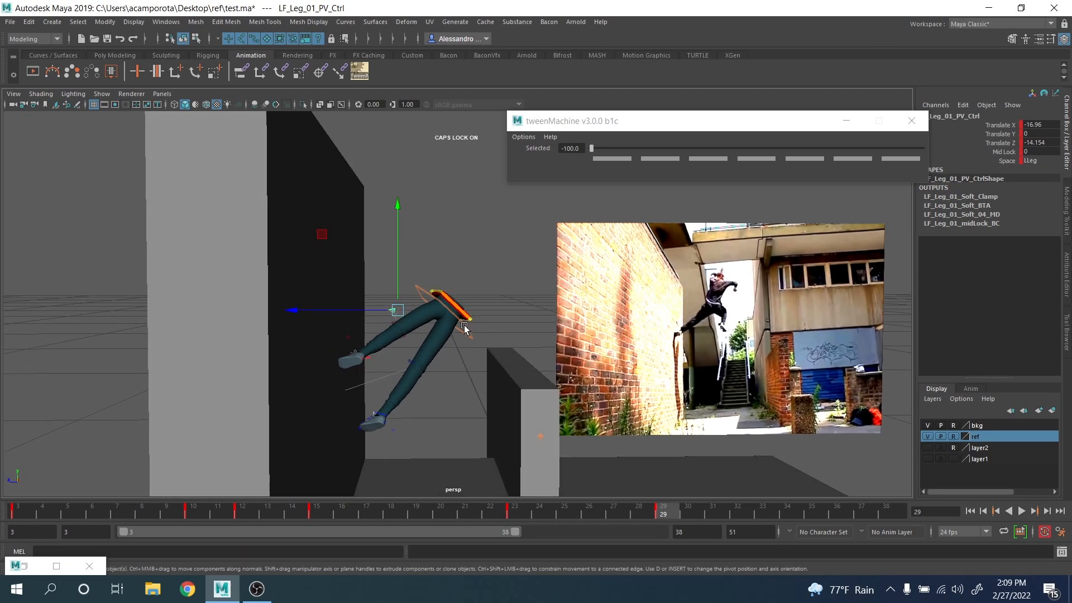
Step: Adjust the COG hip control's rotation at frame 29 and move it to about -4.0 in X, 16.3 in Y and 13.0 in Z
click(464, 326)
scroll(464, 326, up, 2)
key(e)
drag(371, 288, 345, 350)
key(w)
drag(365, 240, 301, 308)
click(374, 313)
alt+middle_drag(400, 352, 383, 295)
Step: Reset the right foot tilt control's translate and rotate channels to 0 at frame 29
key(q)
drag(334, 397, 406, 440)
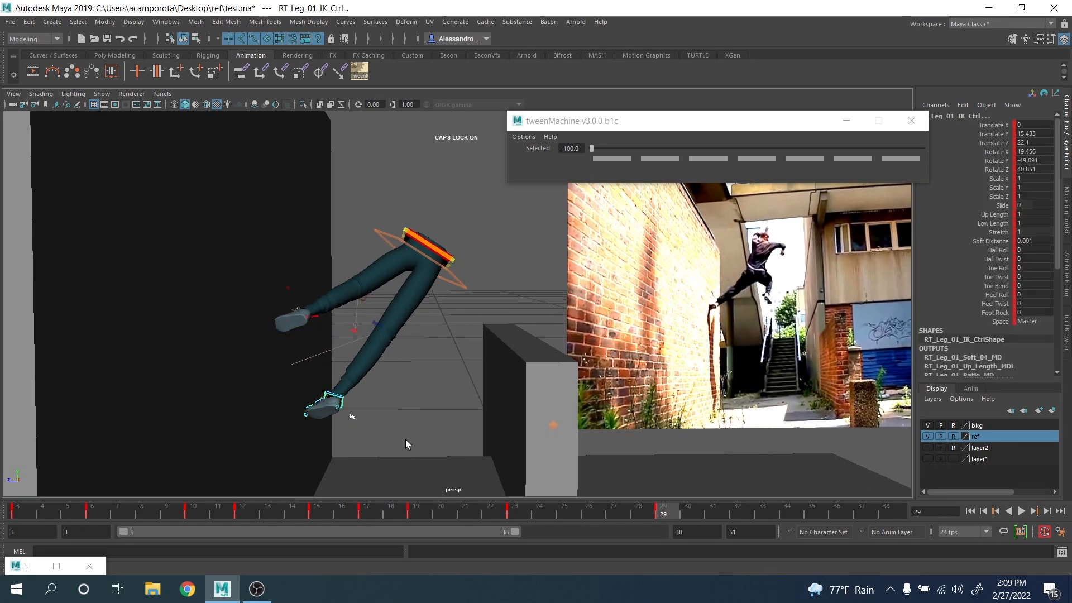
click(340, 396)
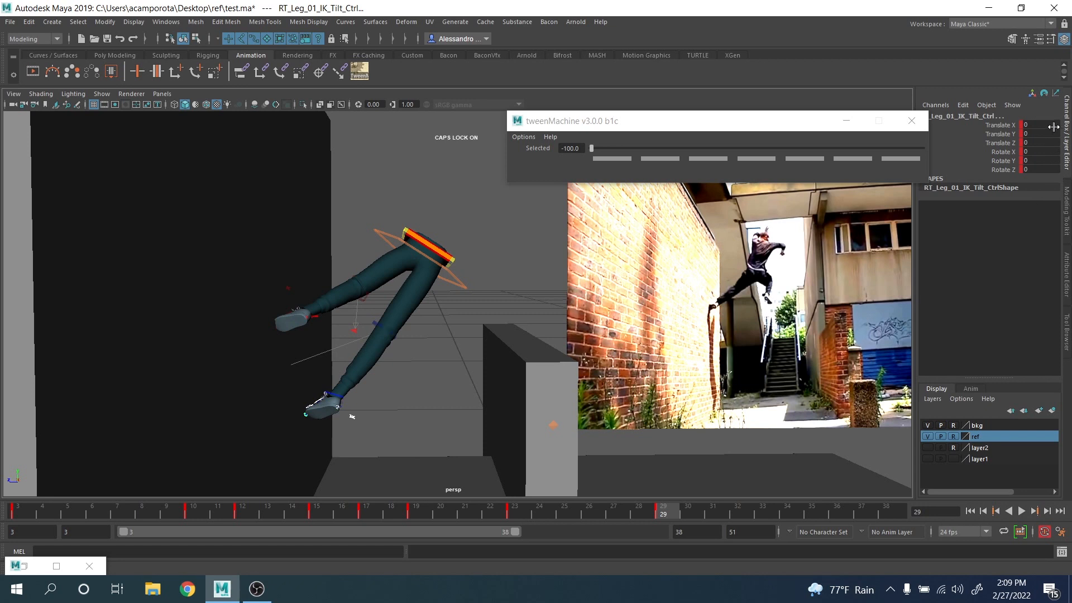
drag(1053, 127, 1045, 170)
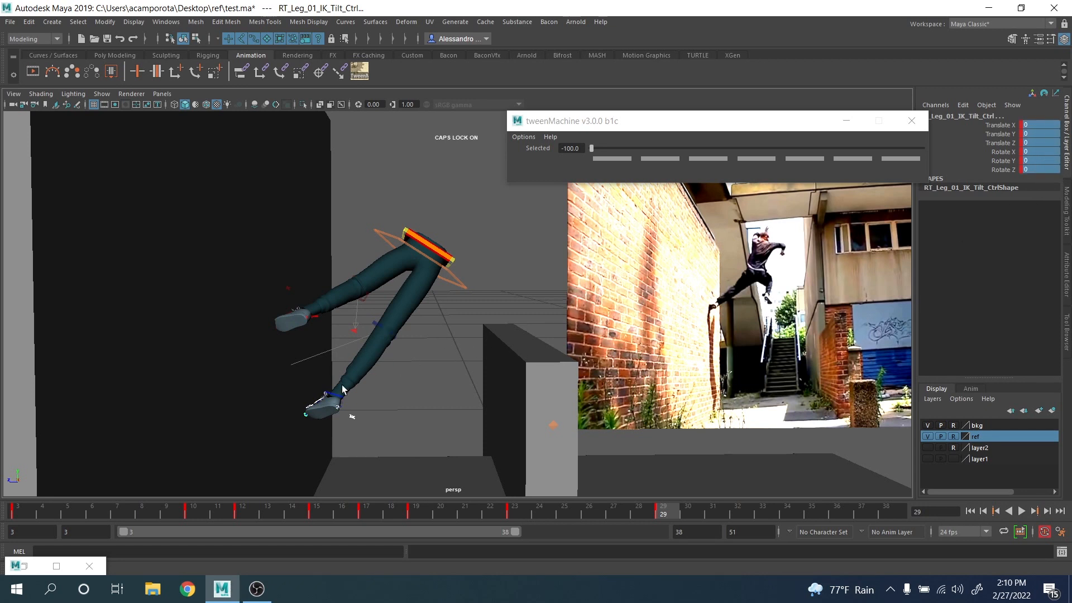
Step: Lift the right foot IK control off the wall at frame 29 and rotate it to about 39.9, -116.1 and 12.1
click(330, 400)
key(w)
middle_drag(256, 323, 323, 273)
key(e)
middle_drag(443, 335, 385, 377)
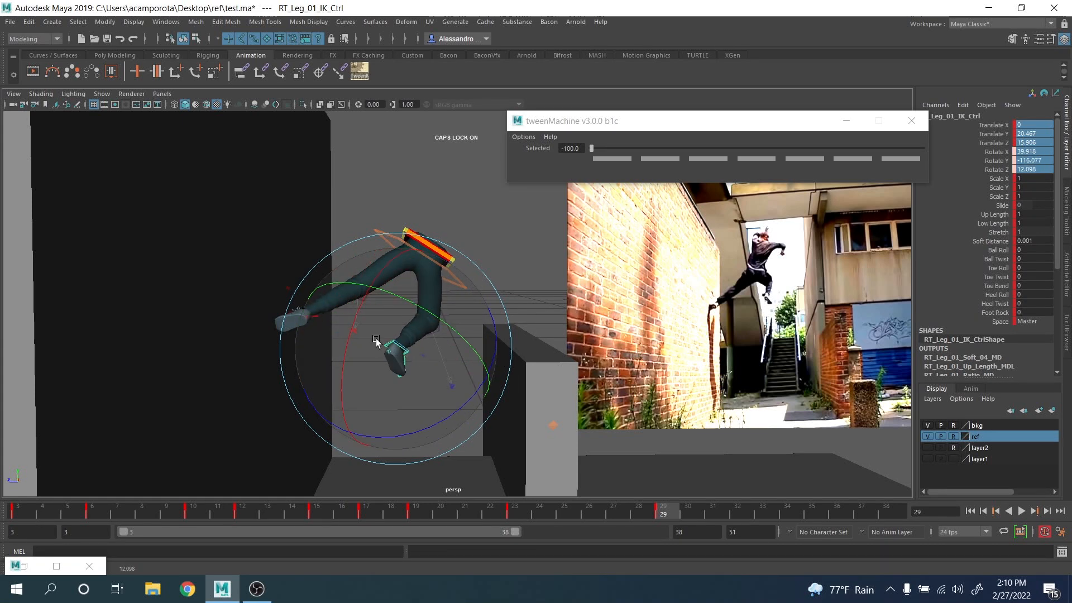
Step: Tuck the right foot IK control under the hips by moving it to about -2.9 in X, 22.4 in Y and 13.8 in Z
key(w)
drag(327, 273, 346, 251)
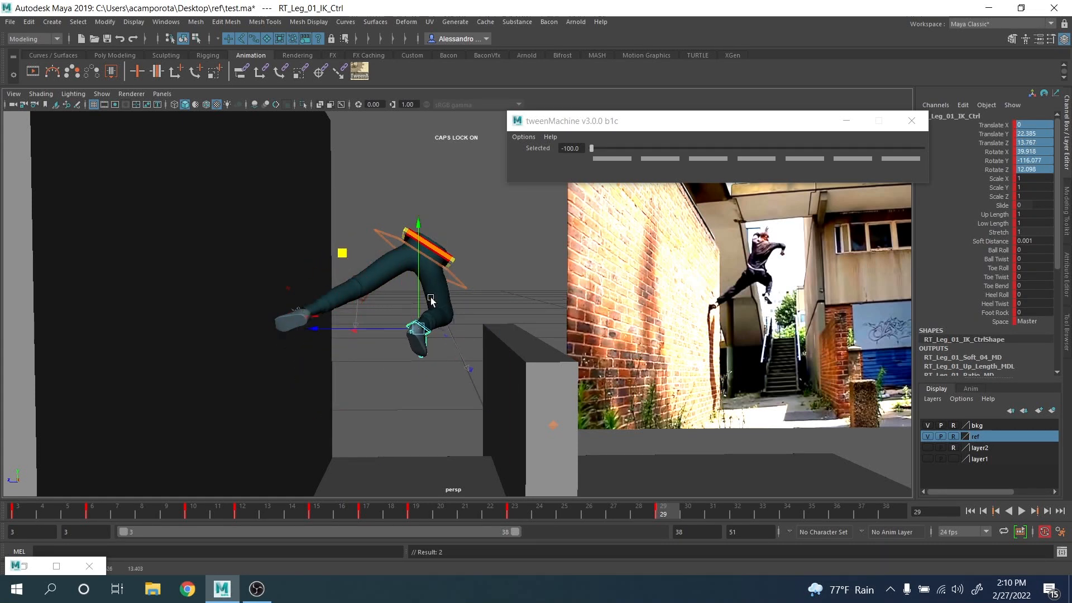
alt+drag(431, 301, 290, 319)
alt+drag(429, 318, 383, 335)
alt+drag(383, 337, 380, 334)
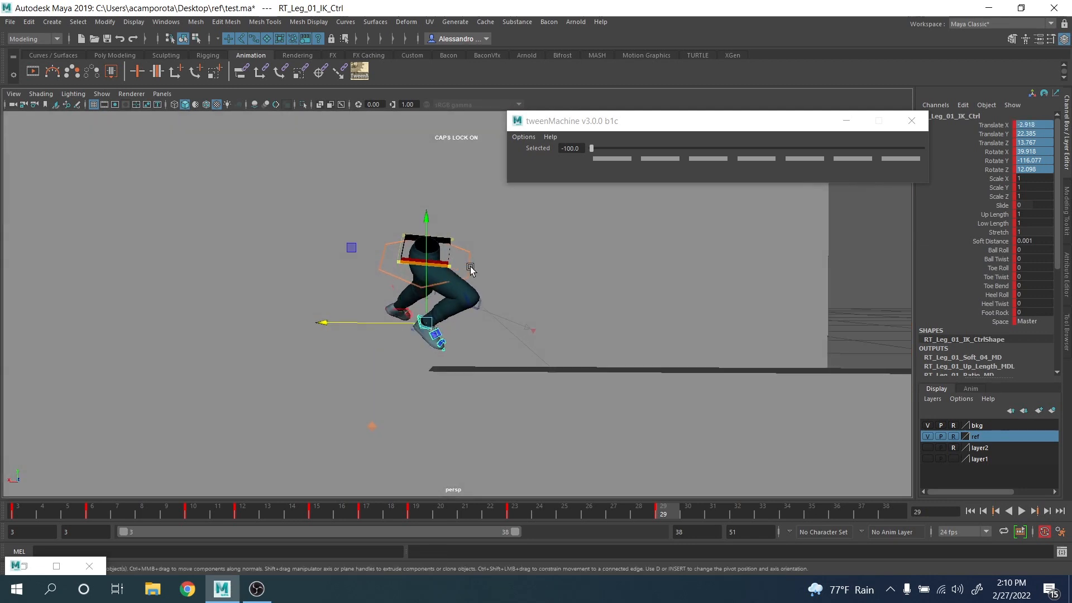
Step: Rotate the COG hip control at frame 29 to about 23.9 in X, -90.4 in Y and 32.5 in Z
click(470, 270)
key(e)
drag(479, 221, 577, 314)
scroll(581, 315, down, 1)
key(q)
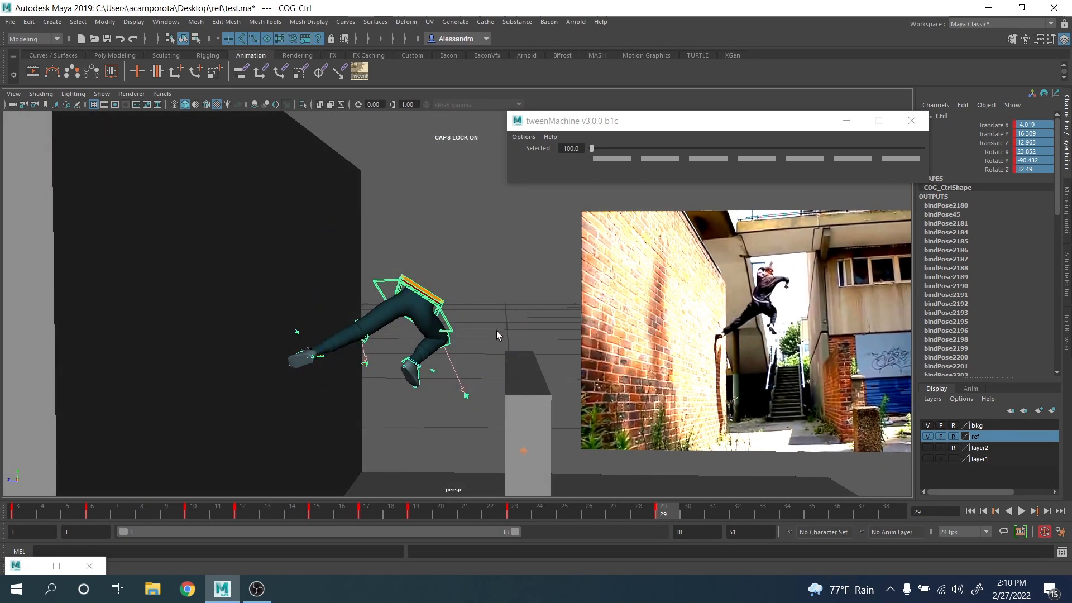
Step: Move the right foot and hips together upward and closer to the wall, bringing the foot to about -2.9, 23.8 and 14.7
click(414, 364)
key(w)
middle_drag(344, 289, 335, 279)
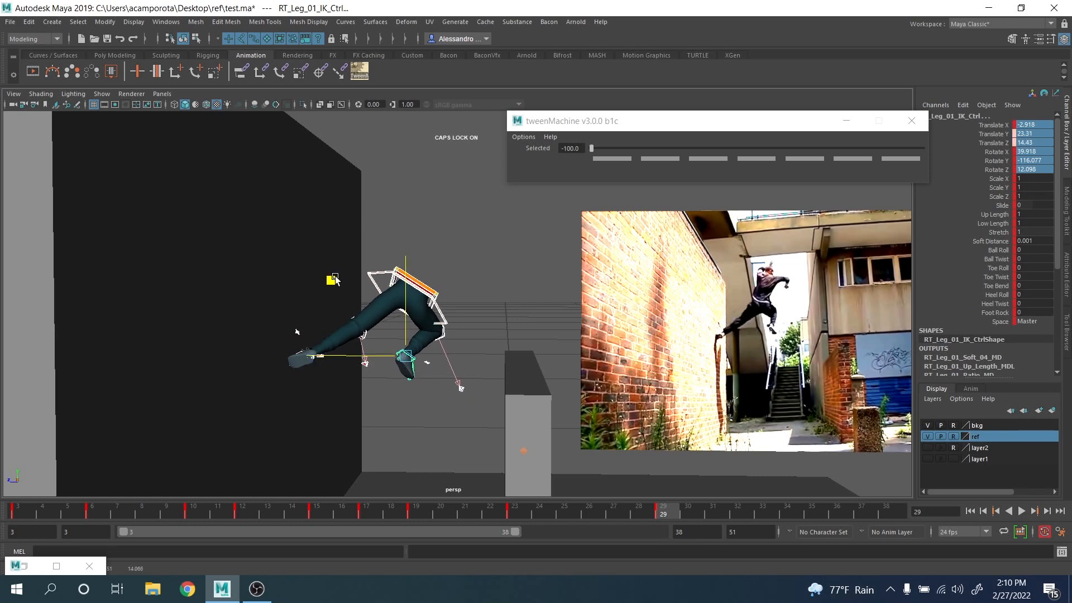
Step: Play back the blocked animation and key the held pose on all controls at frame 34
key(alt+v)
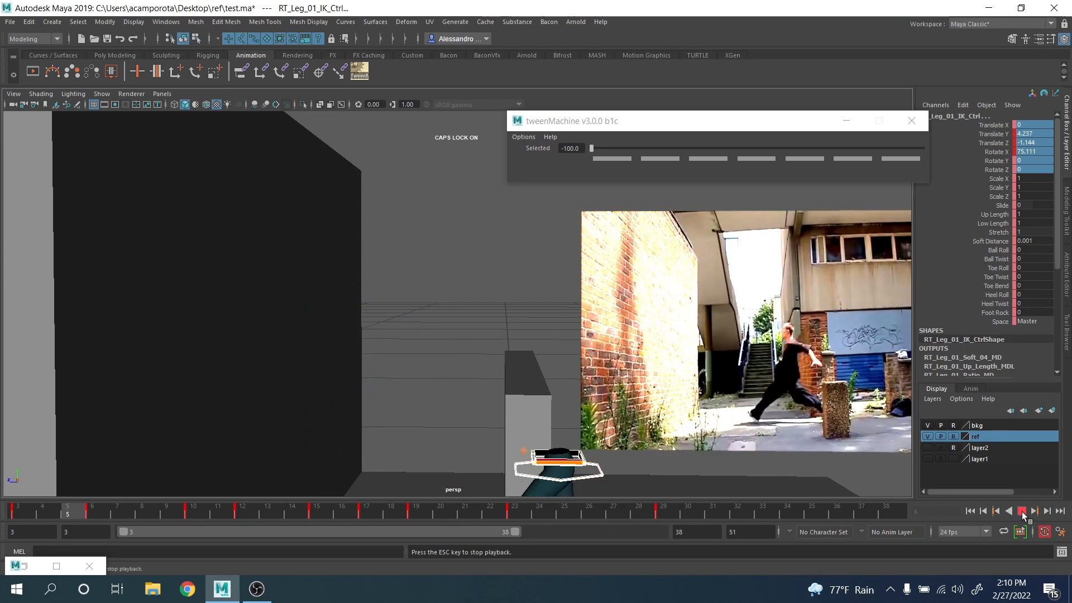
click(1021, 511)
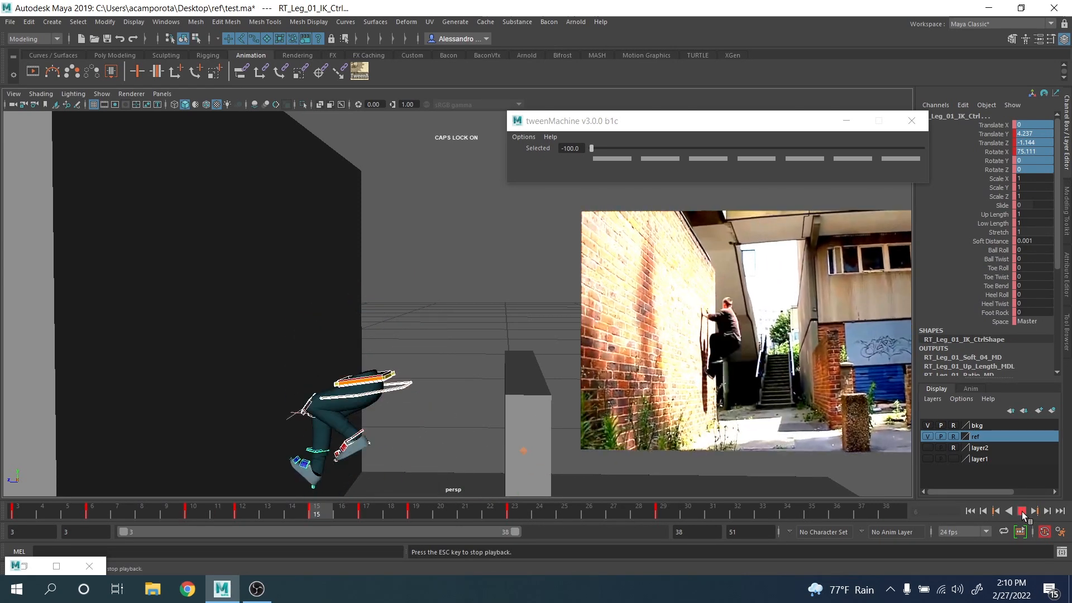
drag(605, 511, 787, 512)
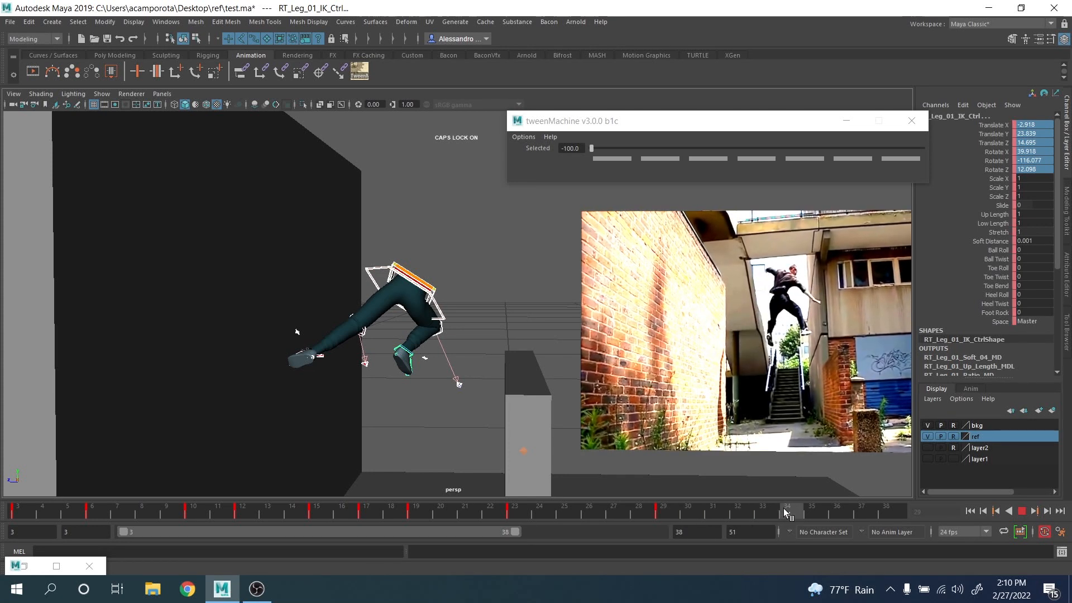
click(493, 300)
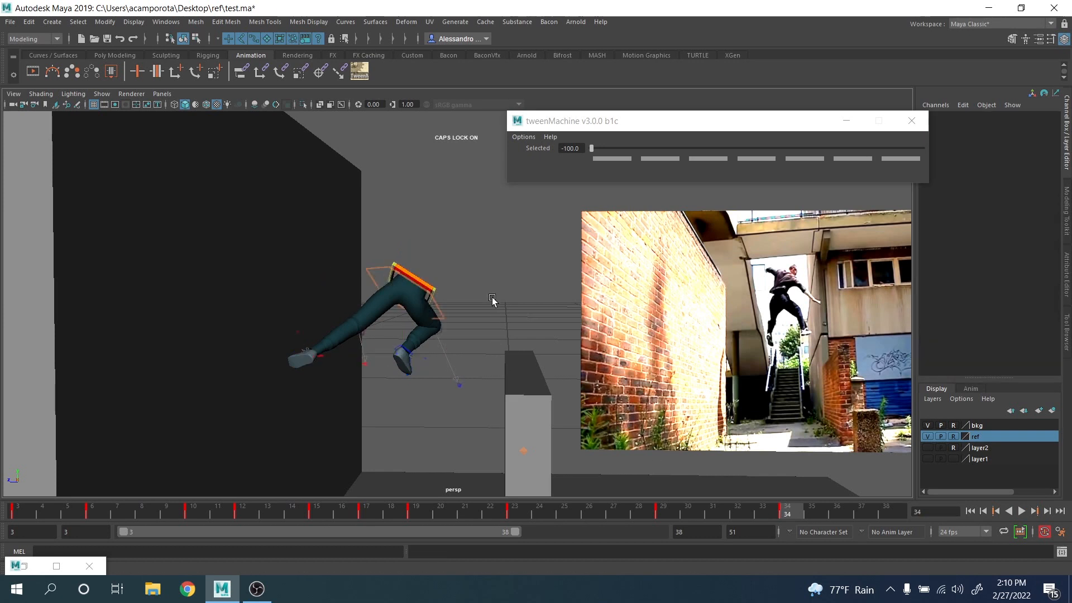
Step: Compare the COG hip control's poses at frames 23, 29 and 34, and create an editable motion trail for it
click(439, 307)
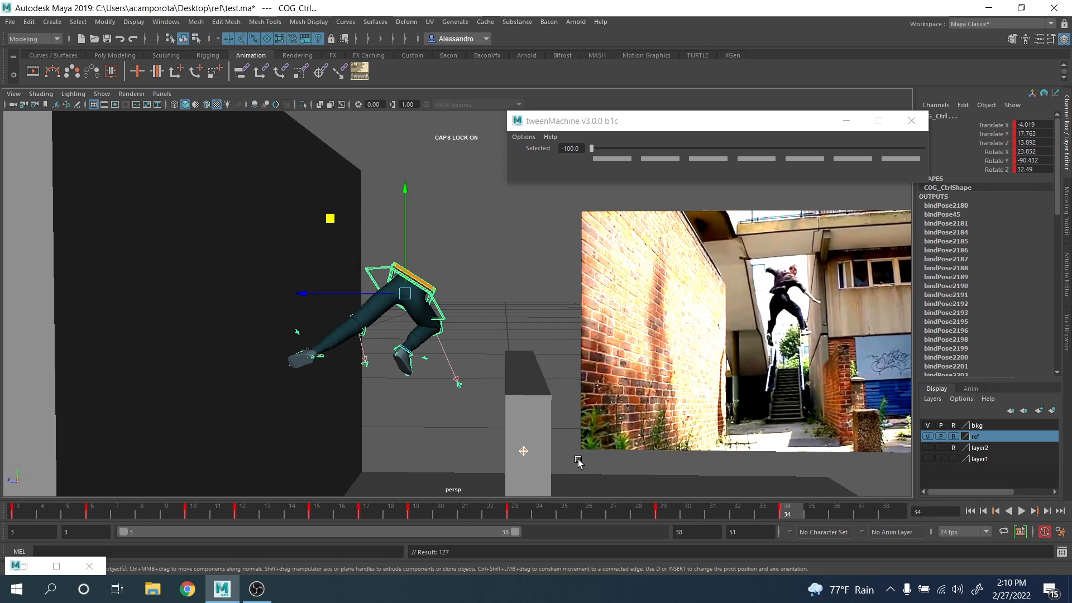
key(comma)
key(comma)
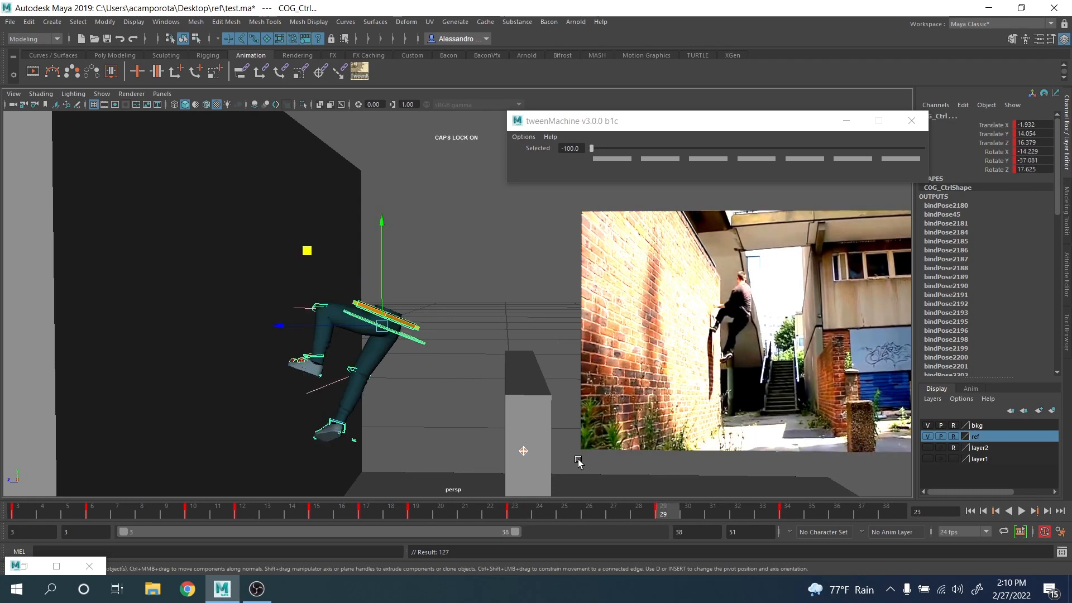
key(period)
key(period)
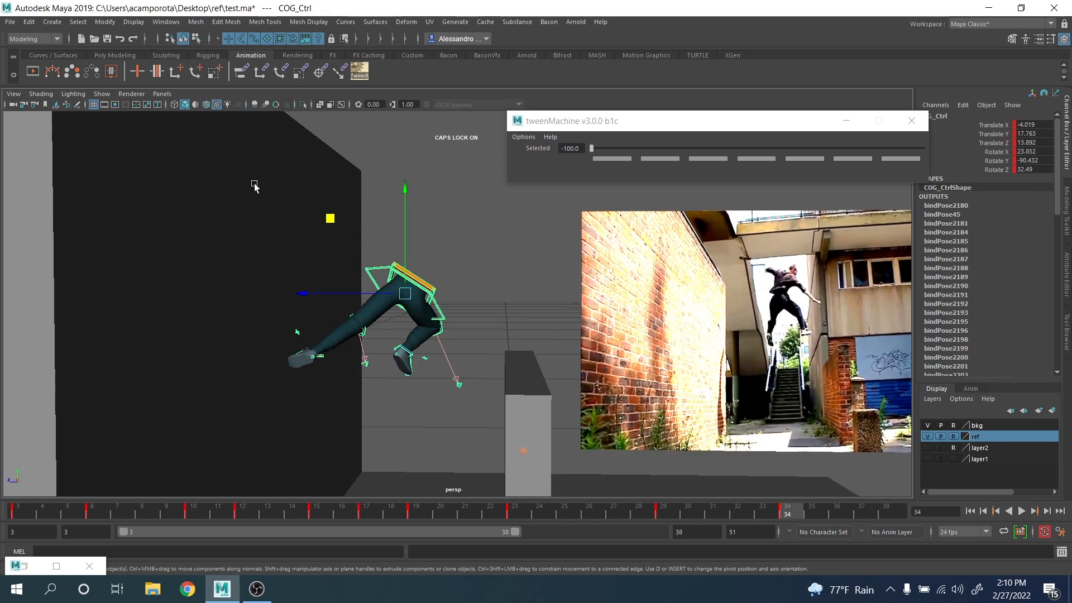
click(51, 71)
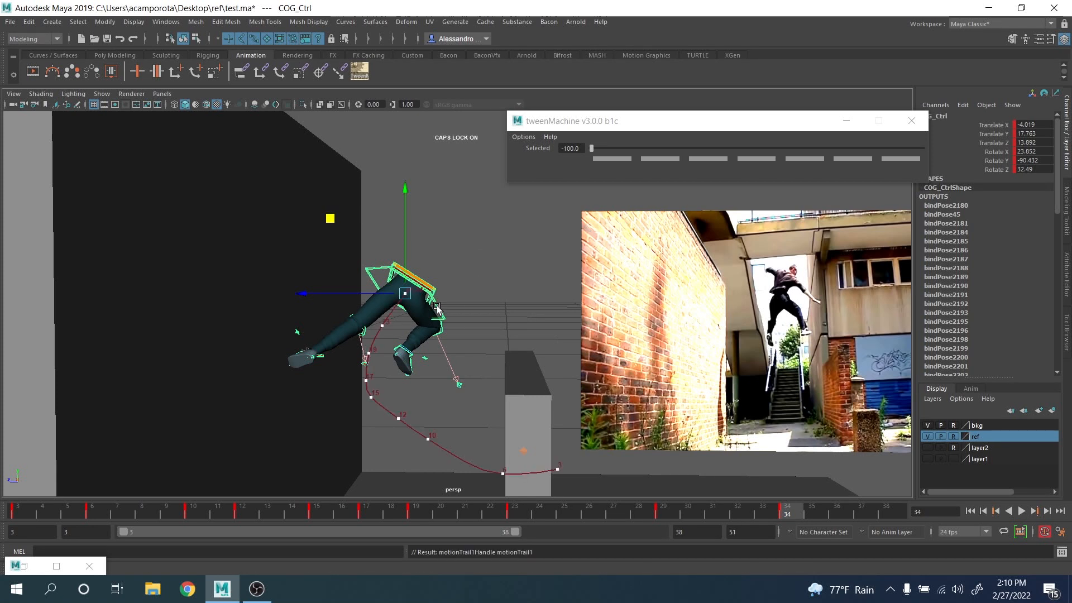
Step: Move the COG hip control up and away from the wall at frame 34, and compare it with the poses at frames 23 and 29
drag(330, 218, 377, 195)
key(comma)
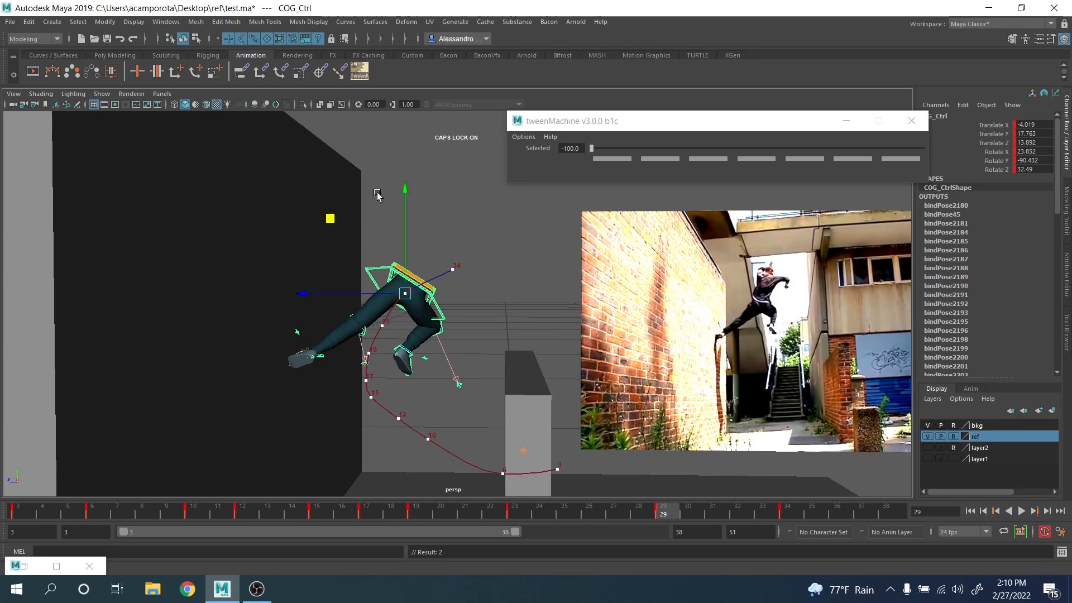
key(period)
key(comma)
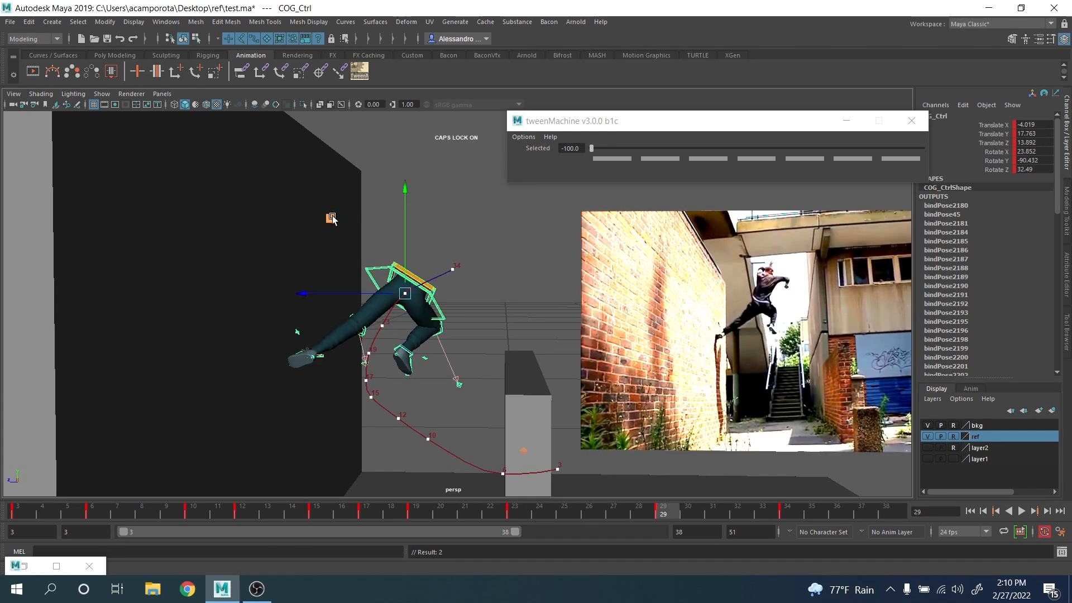
key(period)
key(comma)
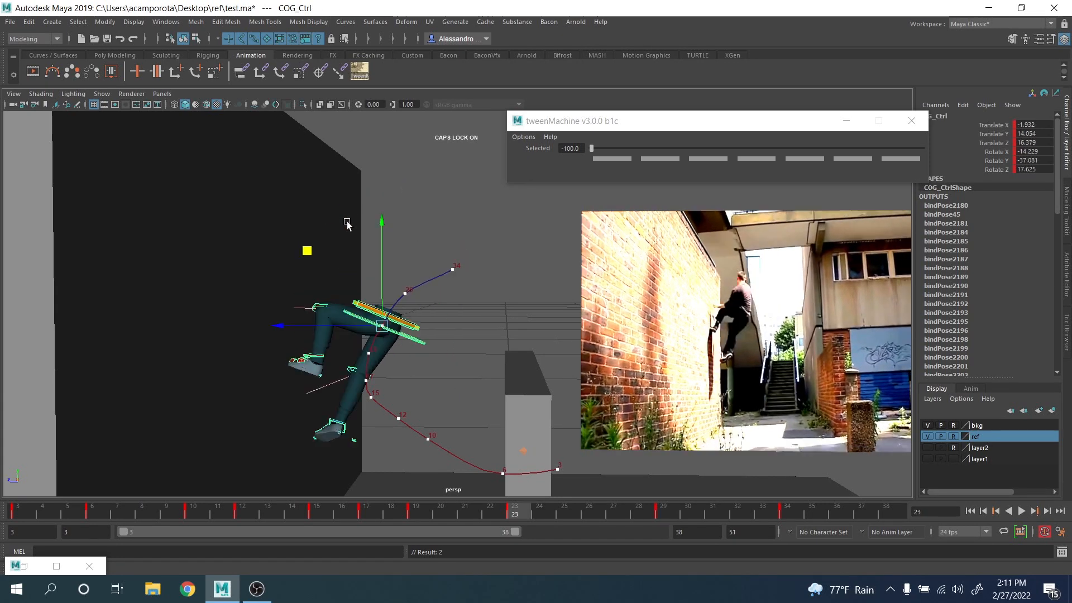
Step: Smooth the hip arc by moving the COG control at frame 29 to about -4.0 in X, 17.4 in Y and 13.1 in Z
drag(331, 218, 333, 224)
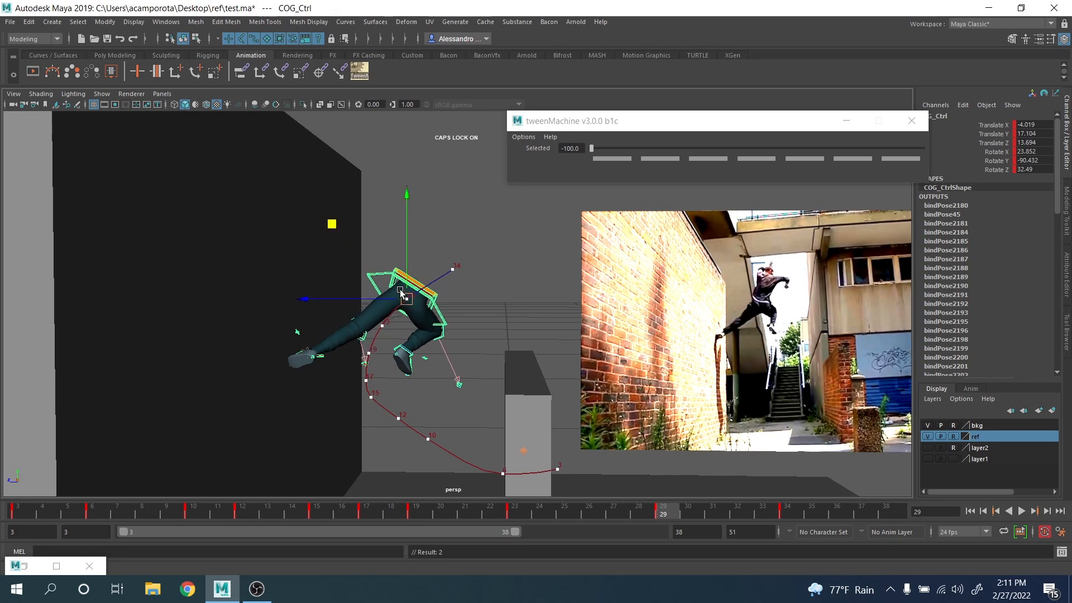
key(comma)
key(period)
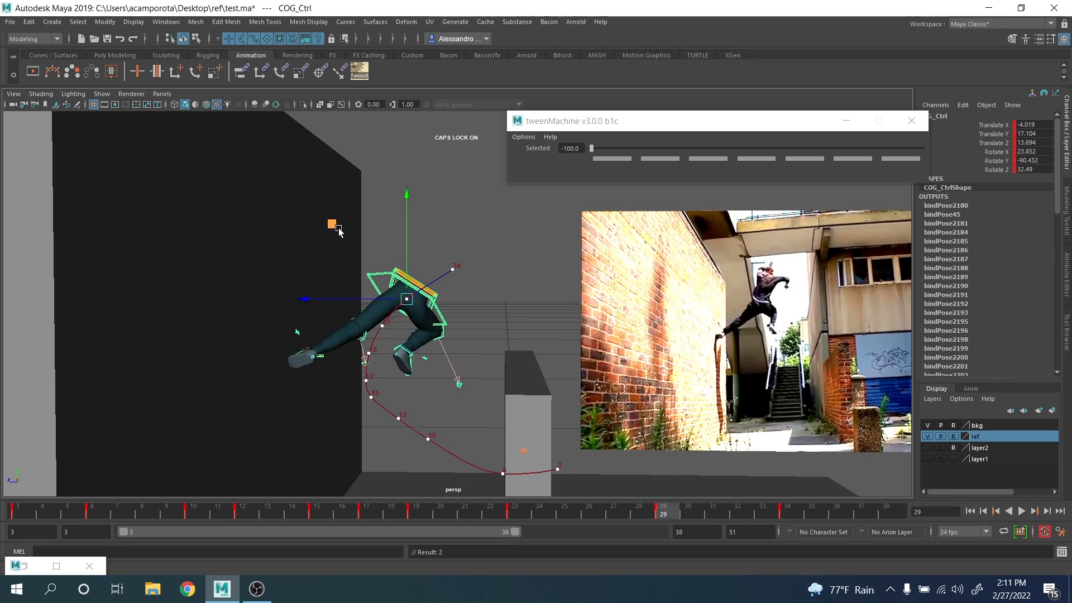
drag(339, 229, 343, 226)
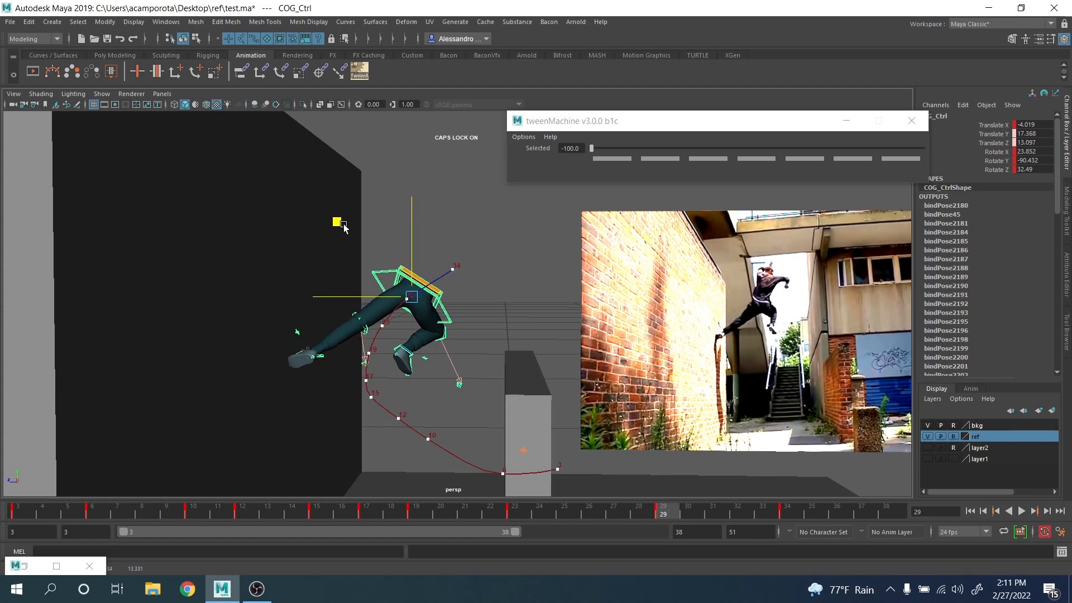
Step: Move the COG hip control at frame 34 to about -4.0 in X, 20.3 in Y and 8.0 in Z, and check its path from above
key(period)
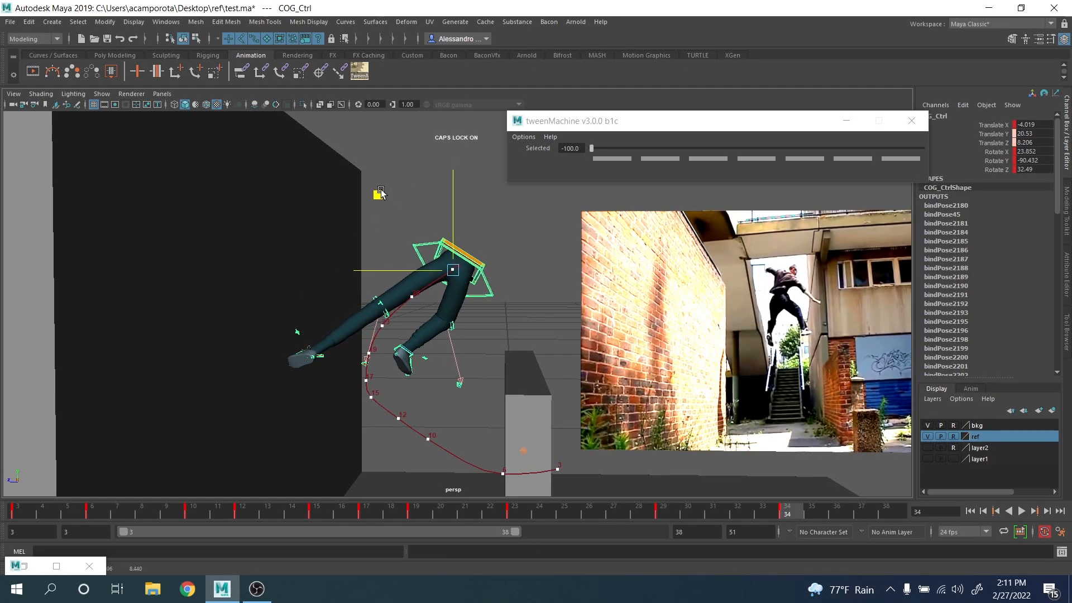
drag(380, 192, 383, 194)
alt+drag(476, 270, 493, 350)
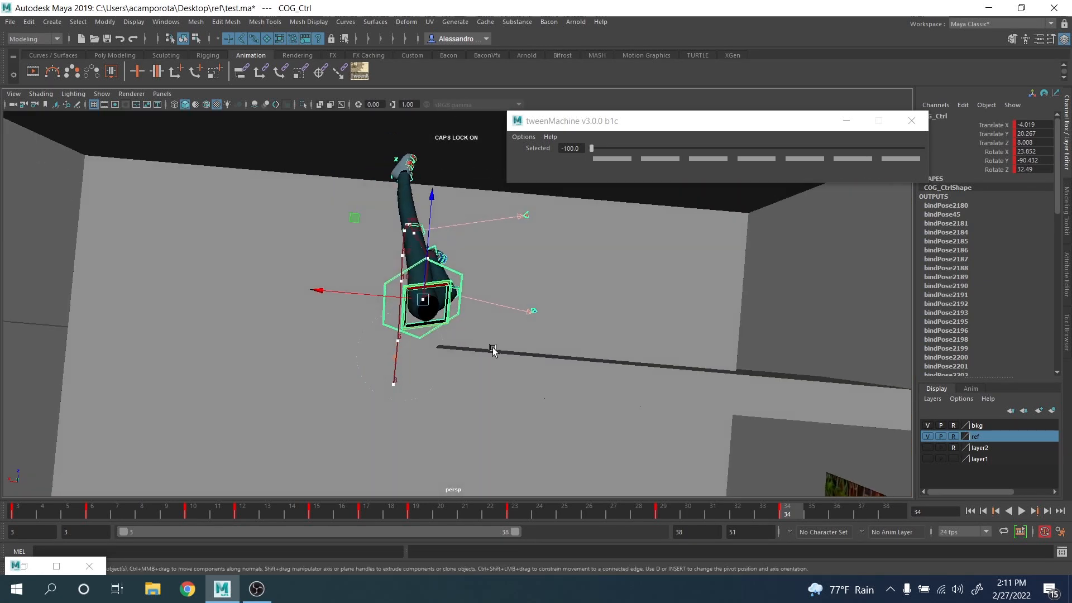
Step: Straighten the hip path seen from above by moving the COG control in X to about -3.8 at frame 29 and -5.2 at frame 34
right_click(420, 303)
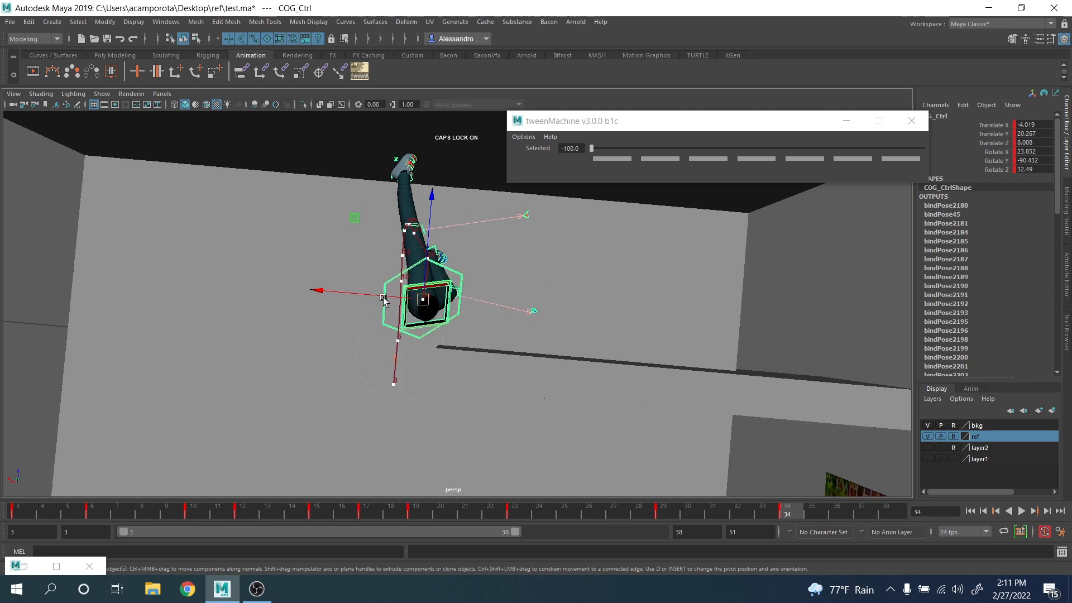
alt+drag(421, 304, 382, 312)
key(comma)
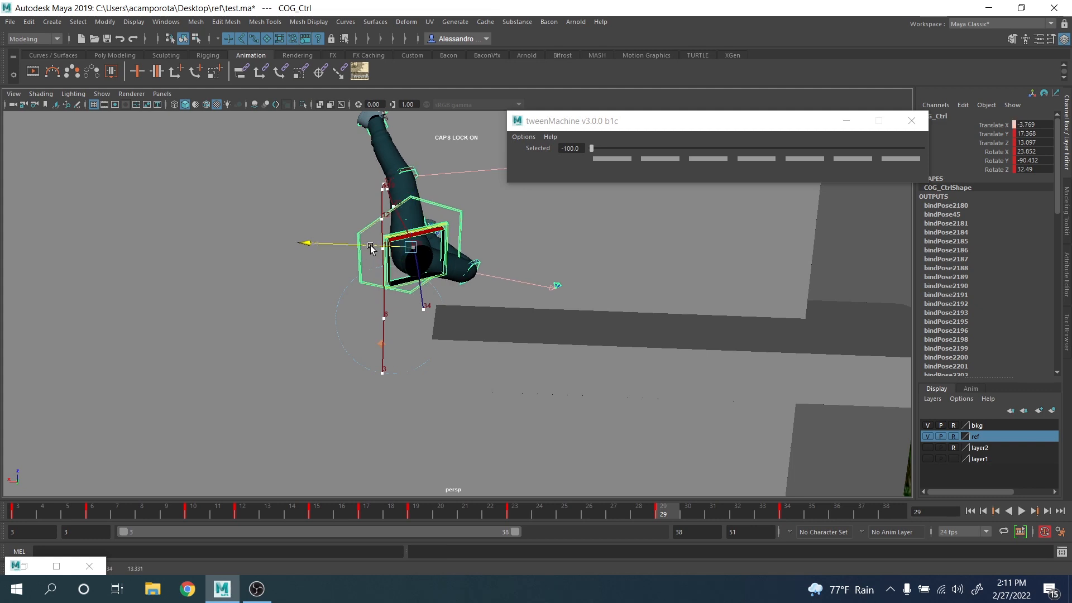
key(comma)
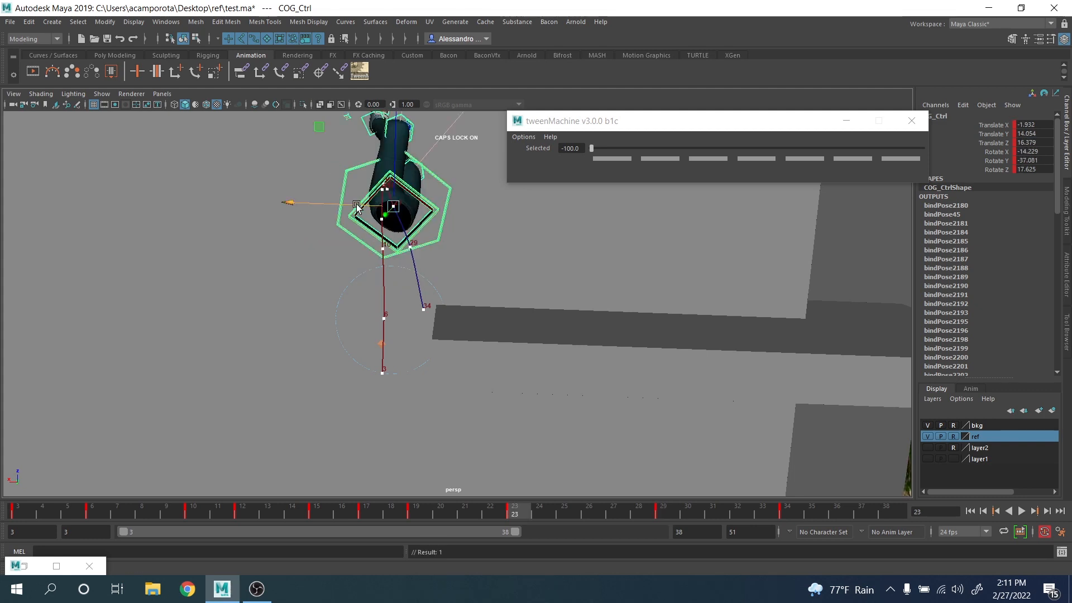
key(period)
key(period)
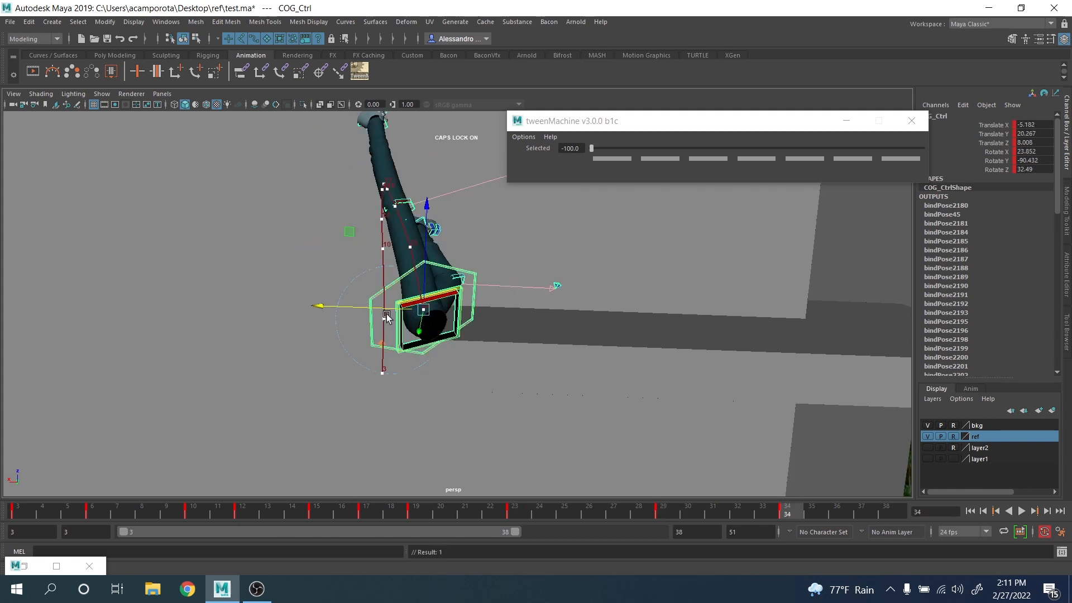
middle_drag(387, 314, 387, 314)
Step: Move the right foot IK control out toward the ledge at frame 34, to about 23.3 in Y and 6.2 in Z
alt+drag(379, 311, 338, 314)
key(e)
alt+right_drag(339, 314, 342, 314)
alt+middle_drag(342, 314, 325, 300)
key(q)
click(150, 316)
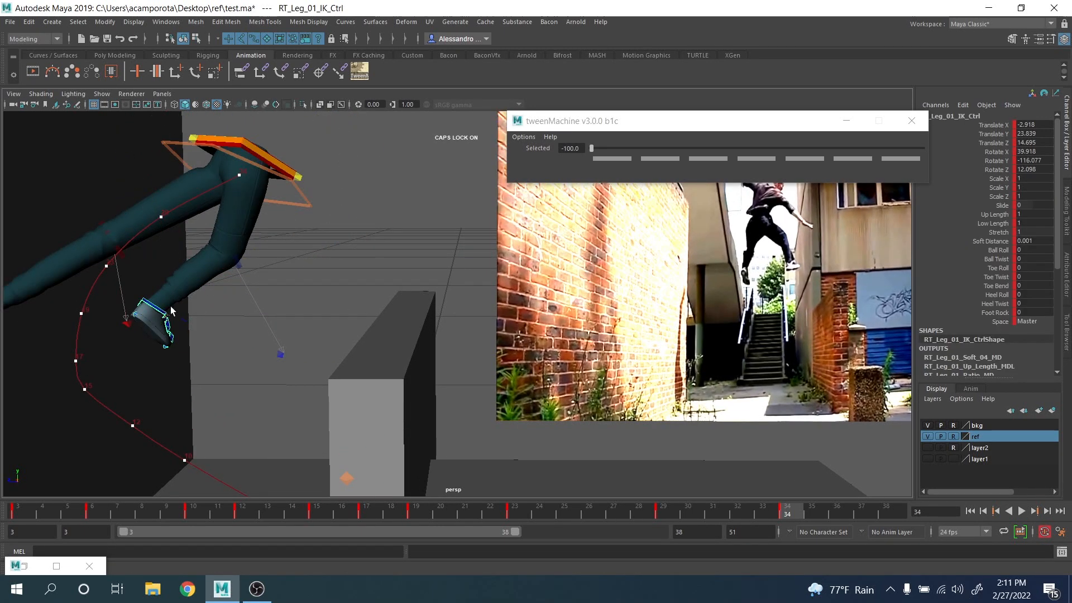
key(w)
alt+drag(151, 316, 235, 291)
drag(160, 234, 247, 241)
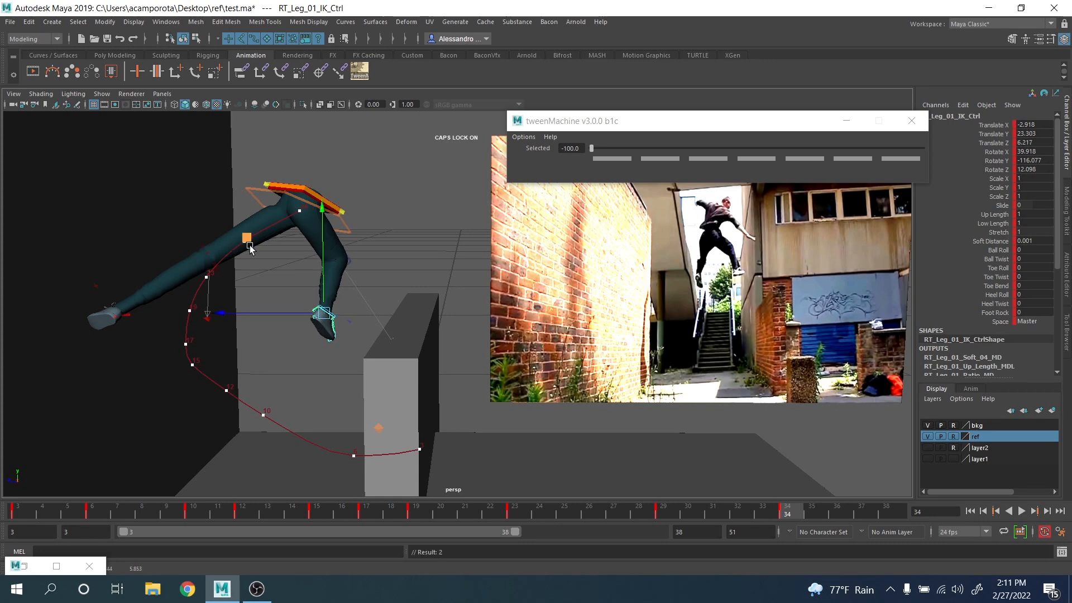
Step: Rotate the right foot IK control at frame 34 to about 13.7, -118.5 and -10.9 so the foot levels out
alt+drag(301, 296, 311, 340)
key(e)
key(w)
key(e)
drag(362, 295, 333, 293)
key(w)
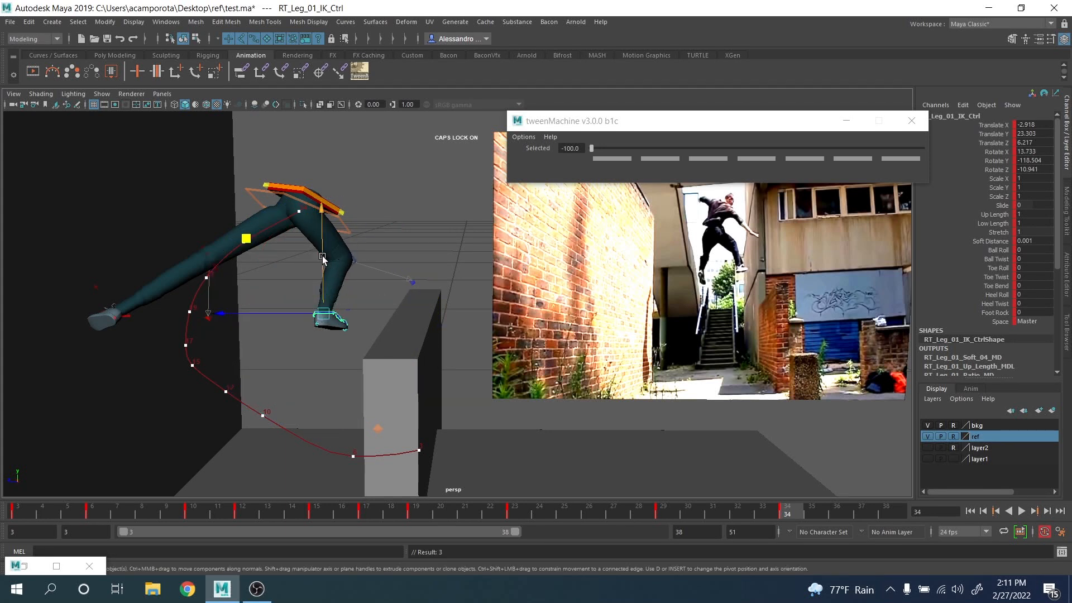
Step: Move the right foot IK control over the ledge to about 23.1 in Y and 2.7 in Z, and rotate it to about -6.9 in X
drag(246, 237, 284, 239)
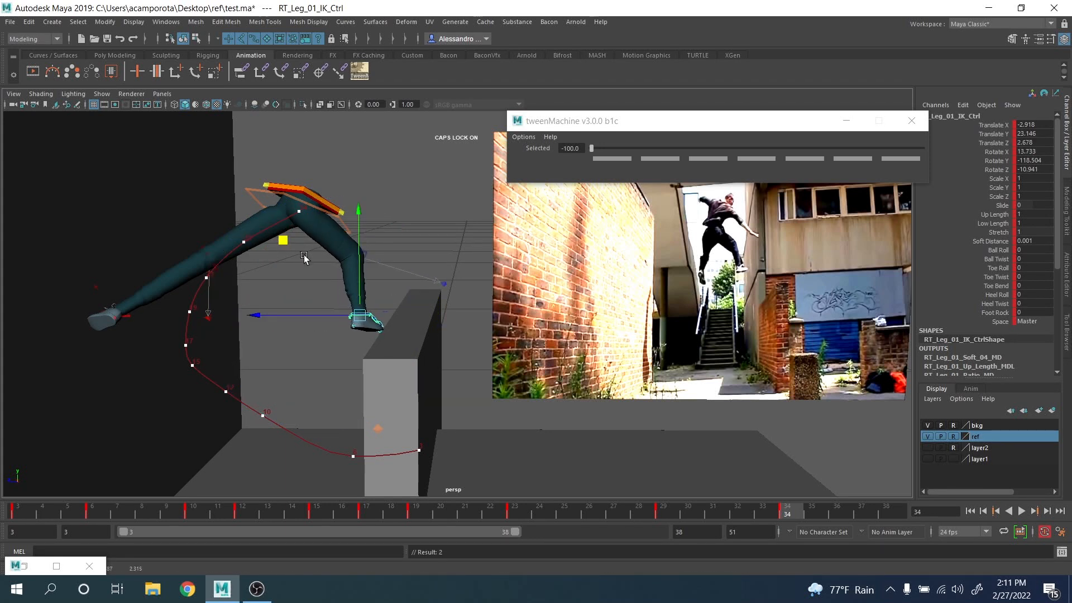
key(e)
drag(295, 319, 305, 361)
alt+drag(313, 356, 335, 324)
Step: Reset the left foot's IK tilt control at frame 34 by setting all translate and rotate values to 0
drag(120, 252, 245, 338)
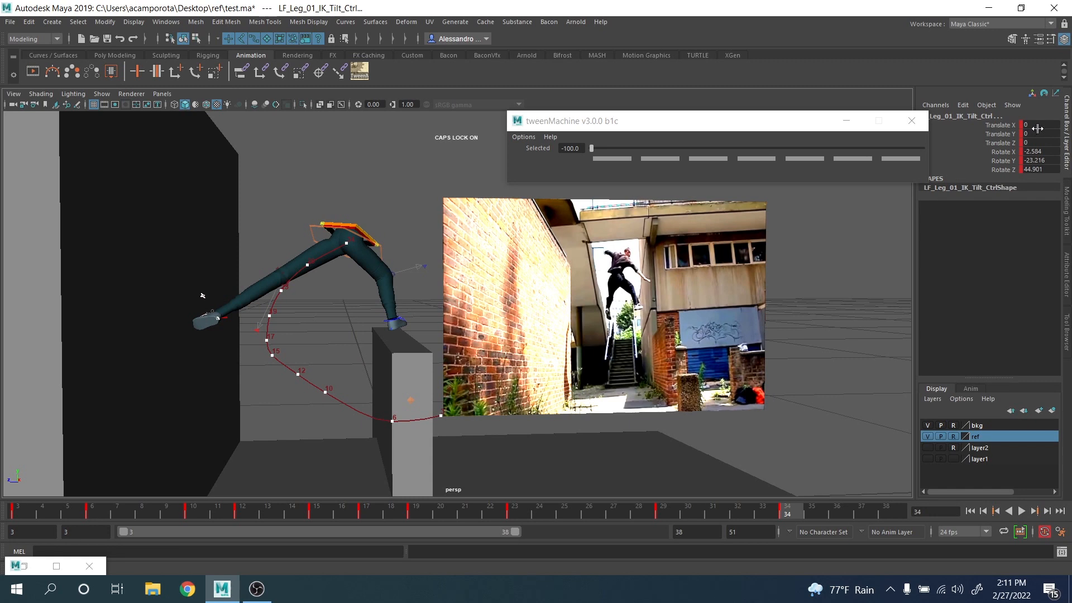
drag(1038, 128, 1042, 165)
key(Return)
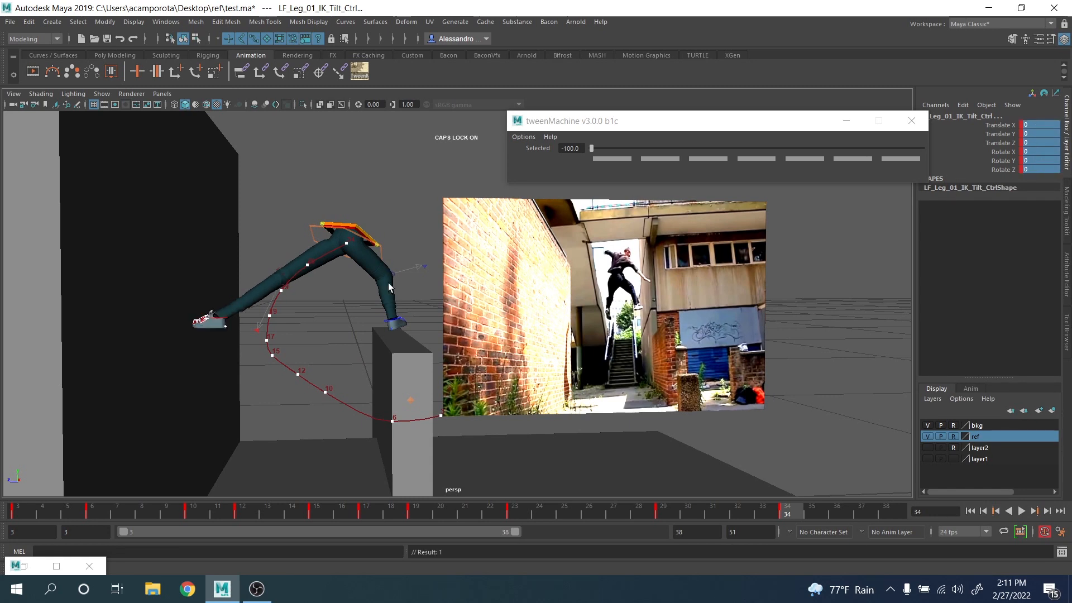
Step: Rotate the left foot IK control at frame 34 so the trailing foot's toes point down
click(221, 321)
key(e)
drag(203, 354, 171, 274)
drag(250, 318, 147, 280)
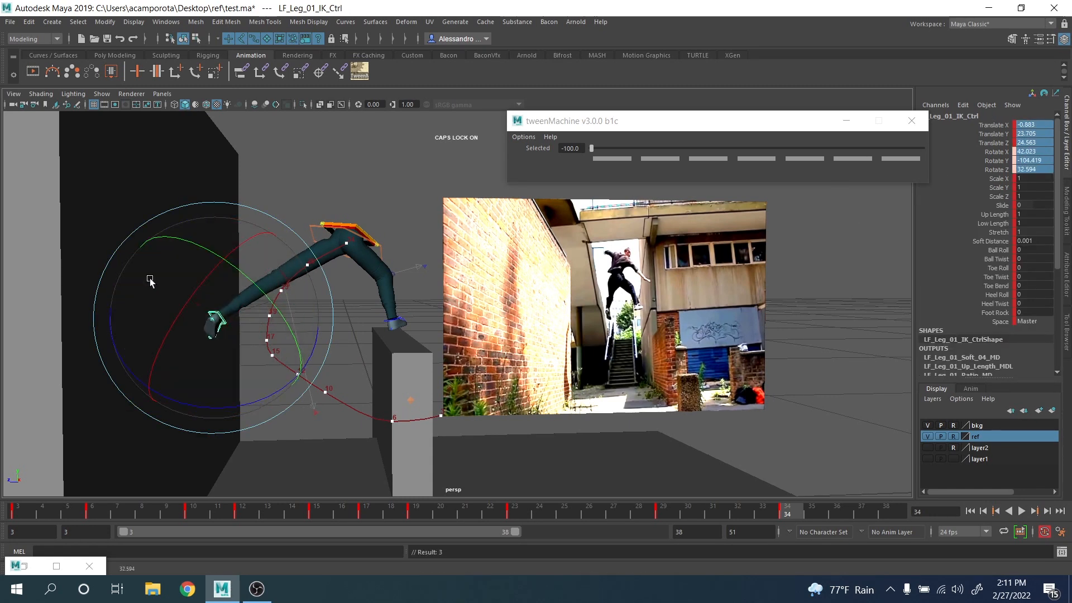
drag(262, 332, 254, 315)
drag(273, 392, 285, 381)
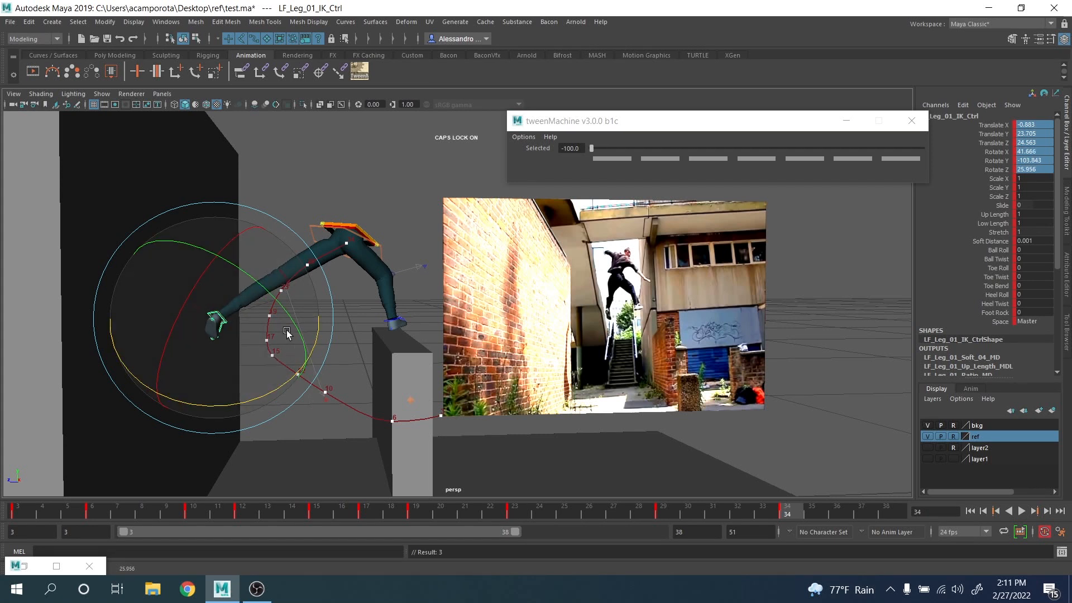
drag(288, 331, 268, 306)
Step: Bring the left foot IK control off the wall to about 23.9 in Y and 14.9 in Z, rotated to about 50.1, -114.5 and 17.9
key(w)
middle_drag(145, 256, 224, 255)
key(e)
middle_drag(311, 335, 435, 403)
Step: Play back and scrub the animation, and compare the leg poses at frames 23, 29 and 34 with the reference footage
key(alt+v)
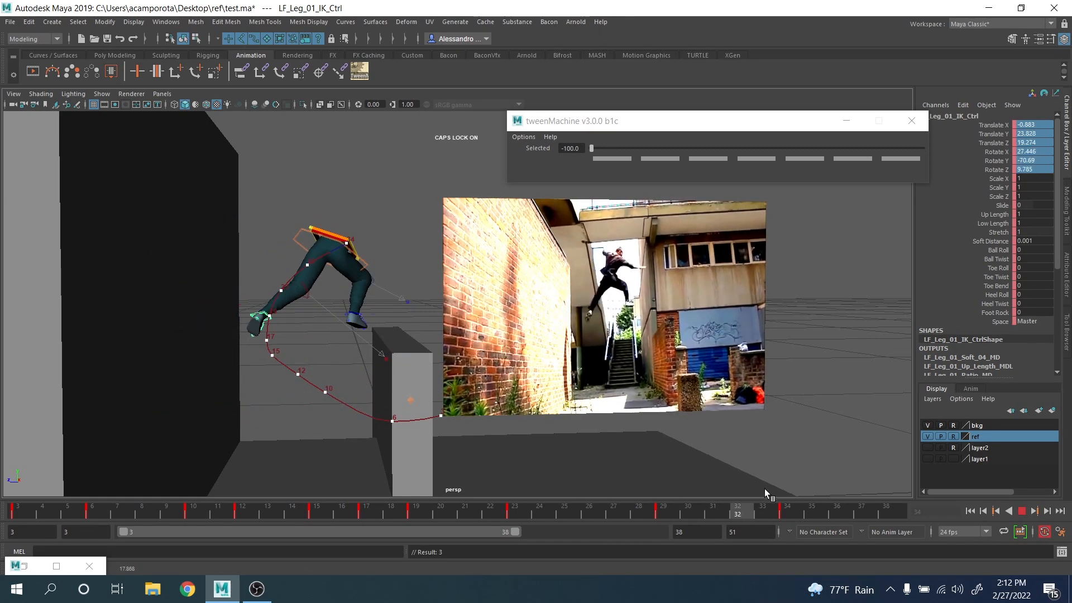
key(alt+v)
drag(786, 511, 17, 510)
click(663, 512)
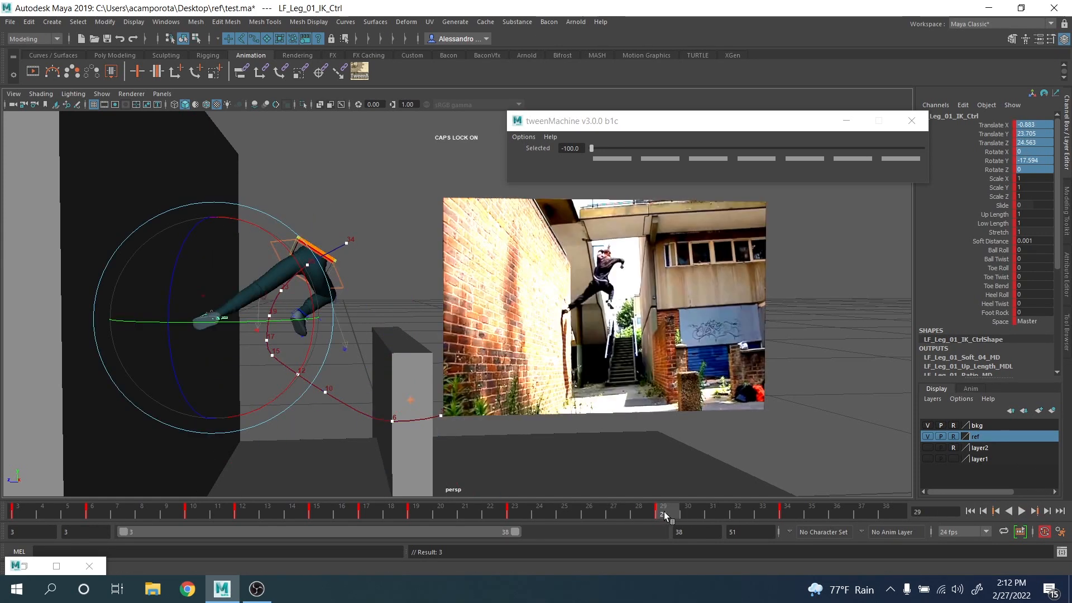
key(period)
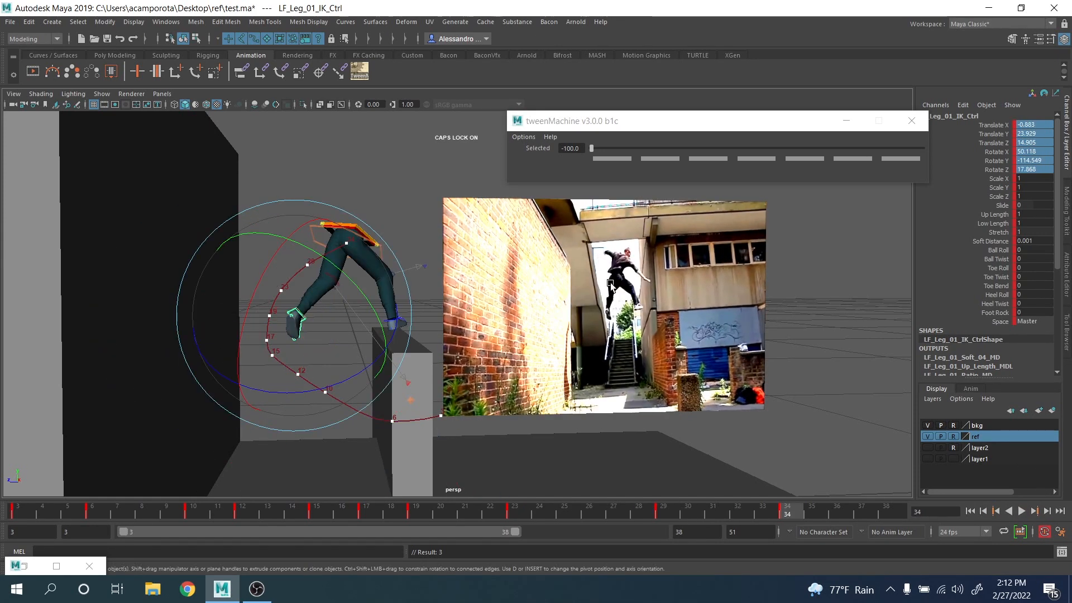
key(comma)
key(period)
key(comma)
key(period)
key(comma)
key(comma)
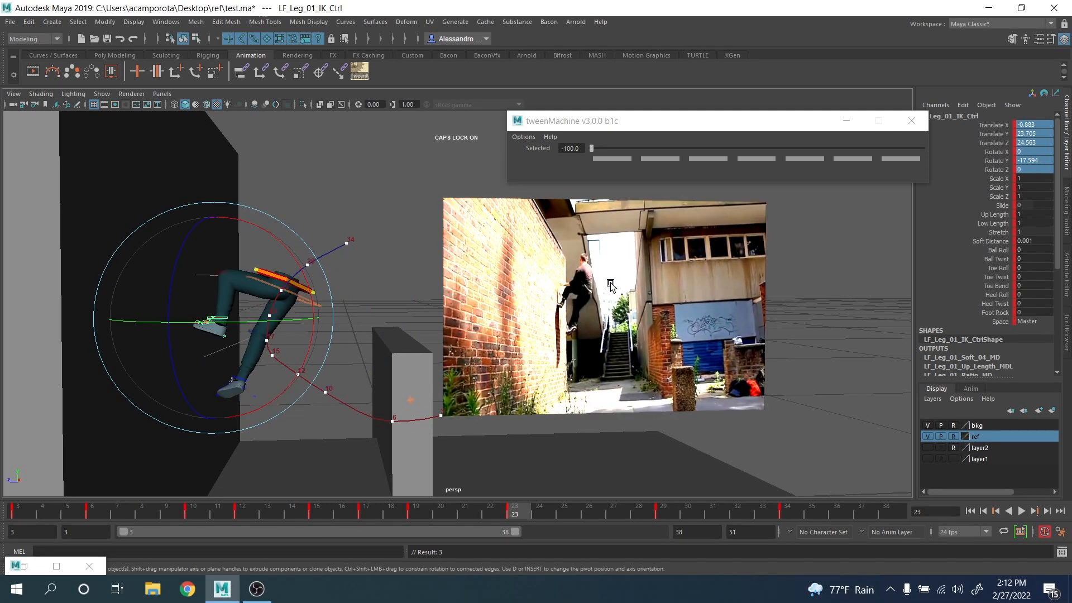
key(period)
key(comma)
key(period)
key(comma)
key(period)
key(period)
key(comma)
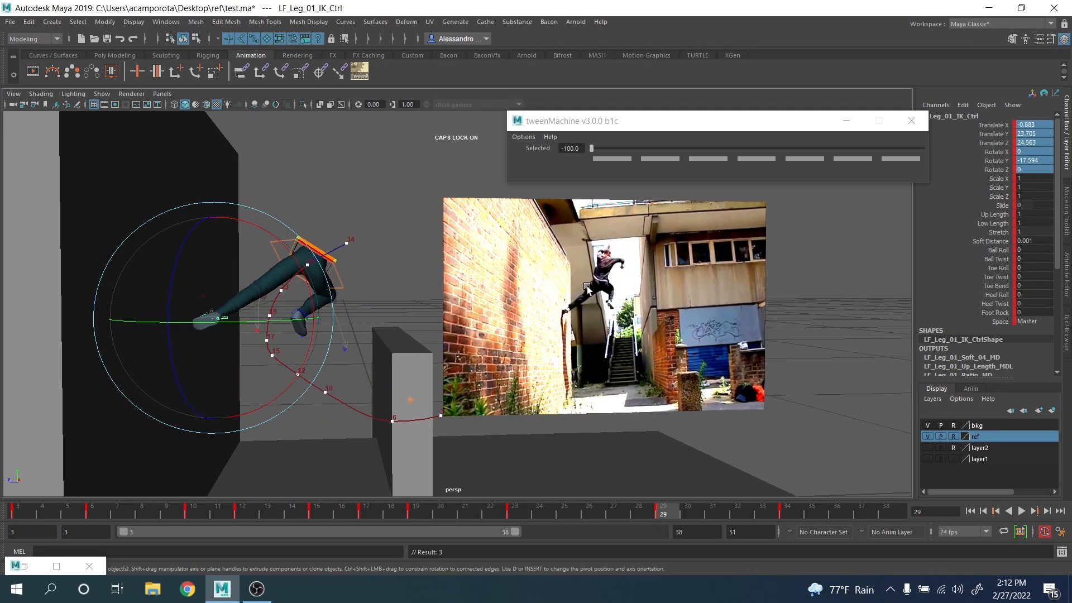
key(period)
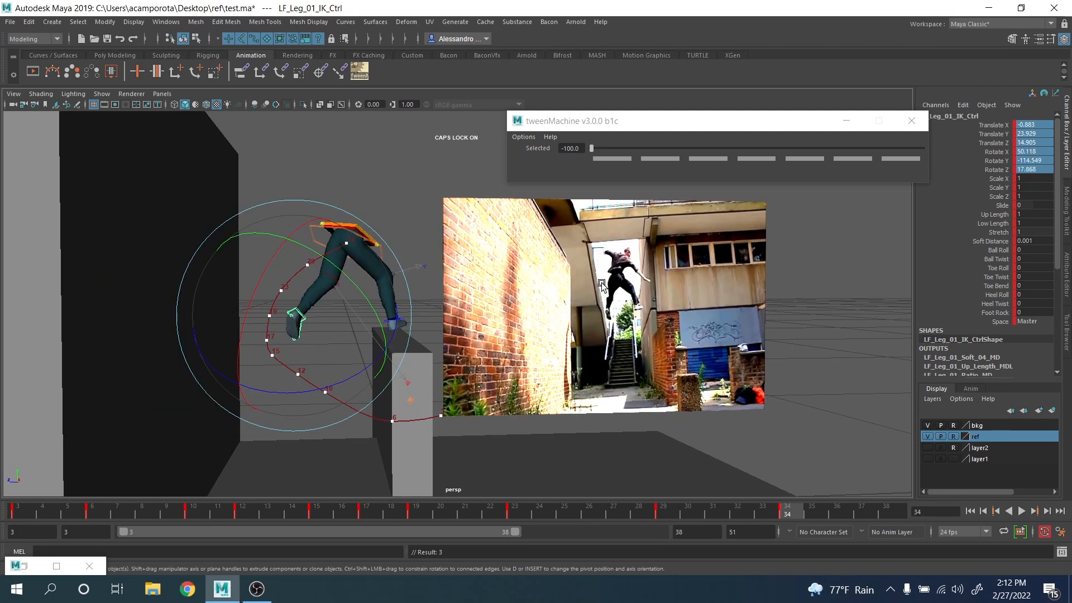
key(comma)
key(period)
Step: Lower the hips and both feet together at frame 34, bringing the left foot IK control to about 23.4 in Y
key(q)
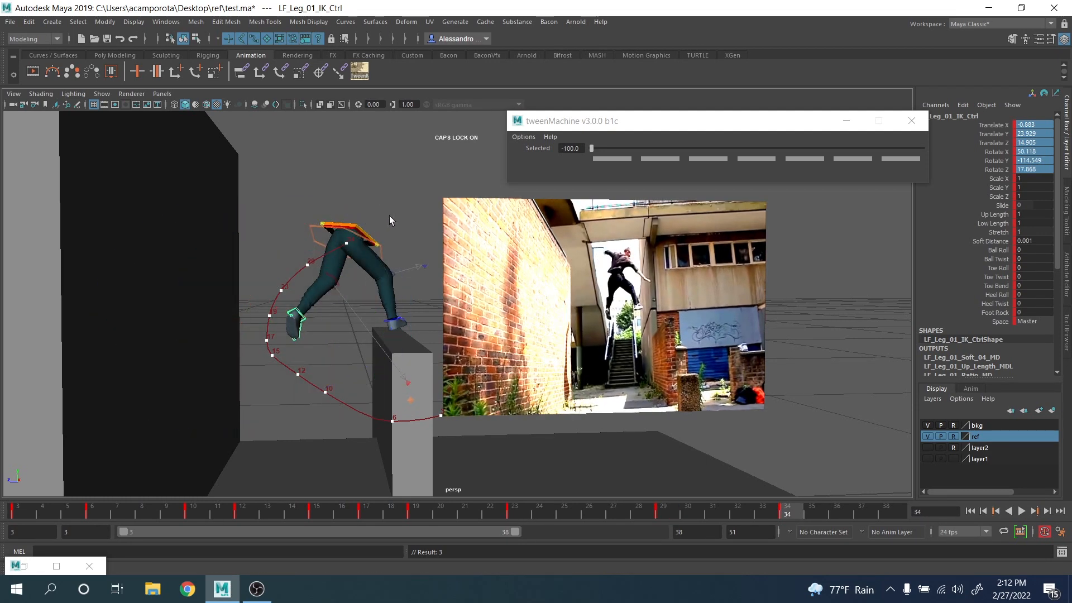
click(381, 244)
click(393, 322)
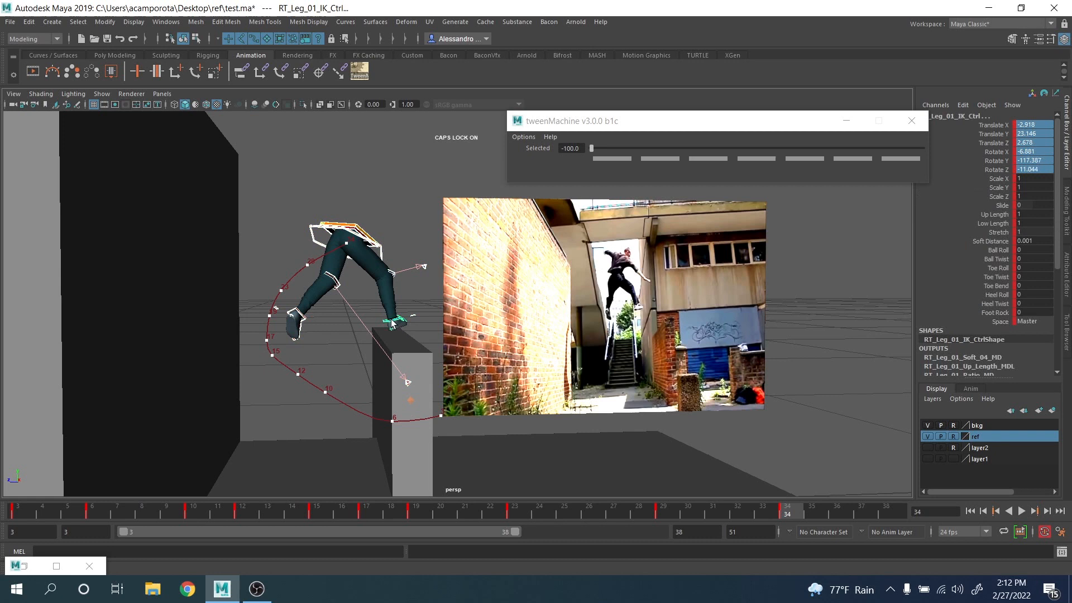
click(304, 317)
key(w)
drag(295, 247, 294, 253)
Step: Extend the playback range to frame 39 and key all selected leg and hip controls there
drag(841, 512, 902, 518)
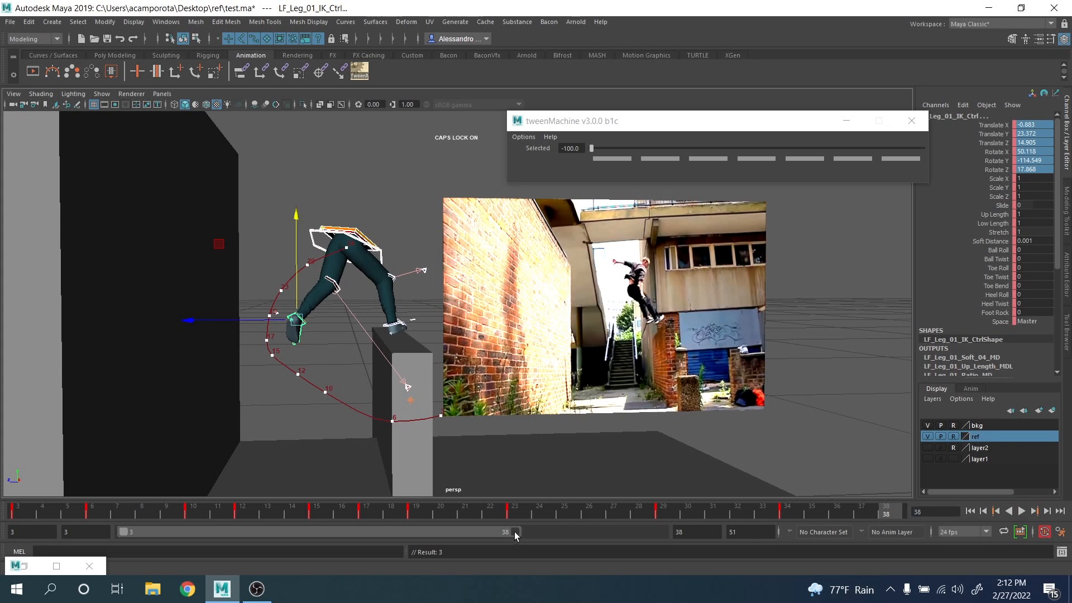
drag(514, 532, 525, 533)
drag(900, 519, 903, 514)
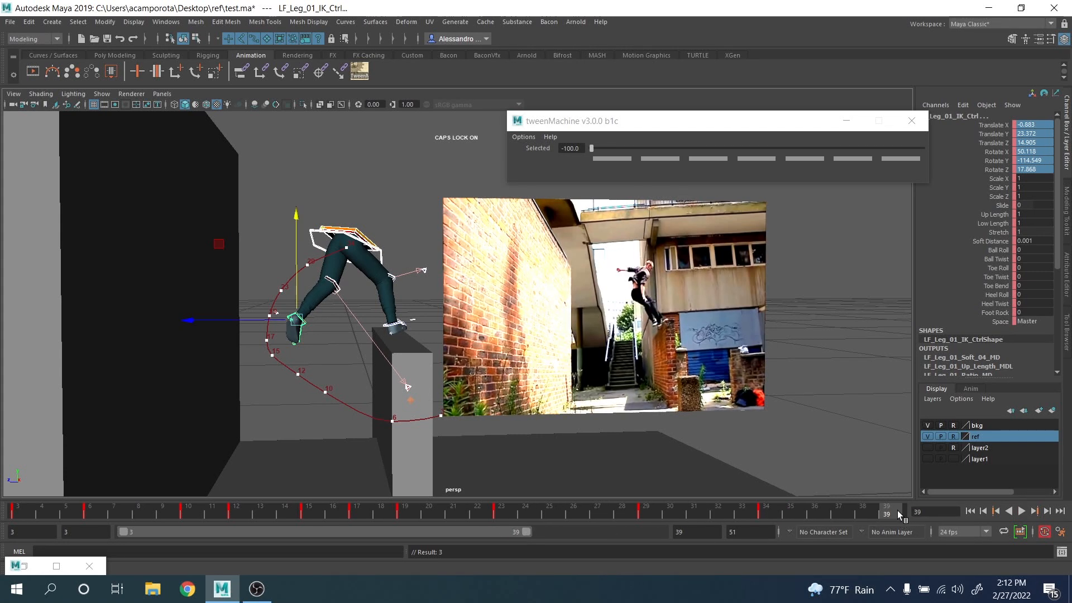
key(s)
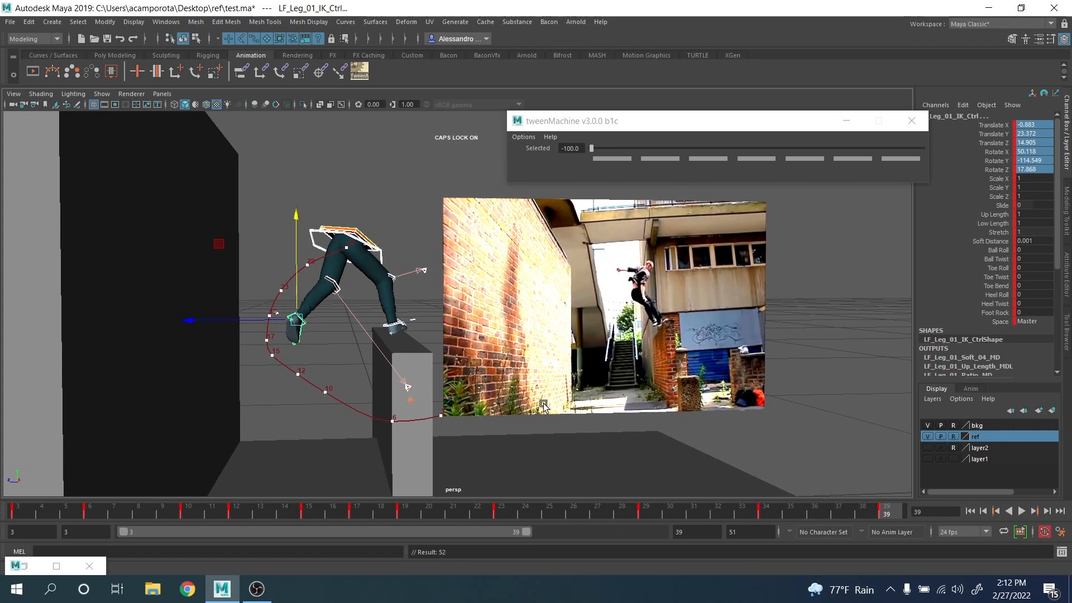
Step: At frame 39, set the right foot IK control's rotation to 0, about -174.0 and 0, and tilt the foot's toes up
alt+drag(420, 273, 420, 311)
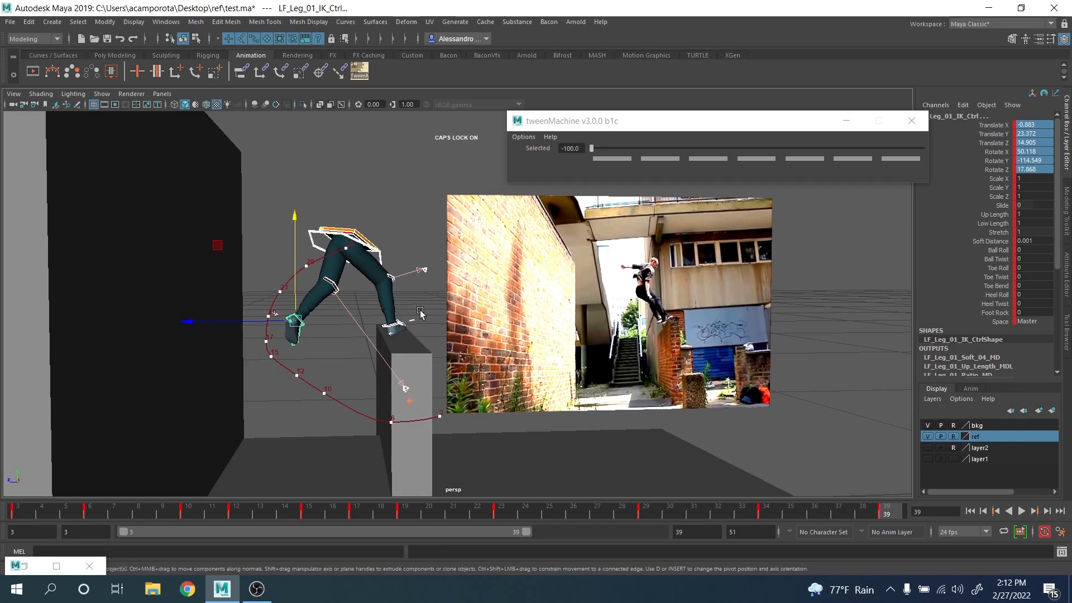
click(394, 329)
key(e)
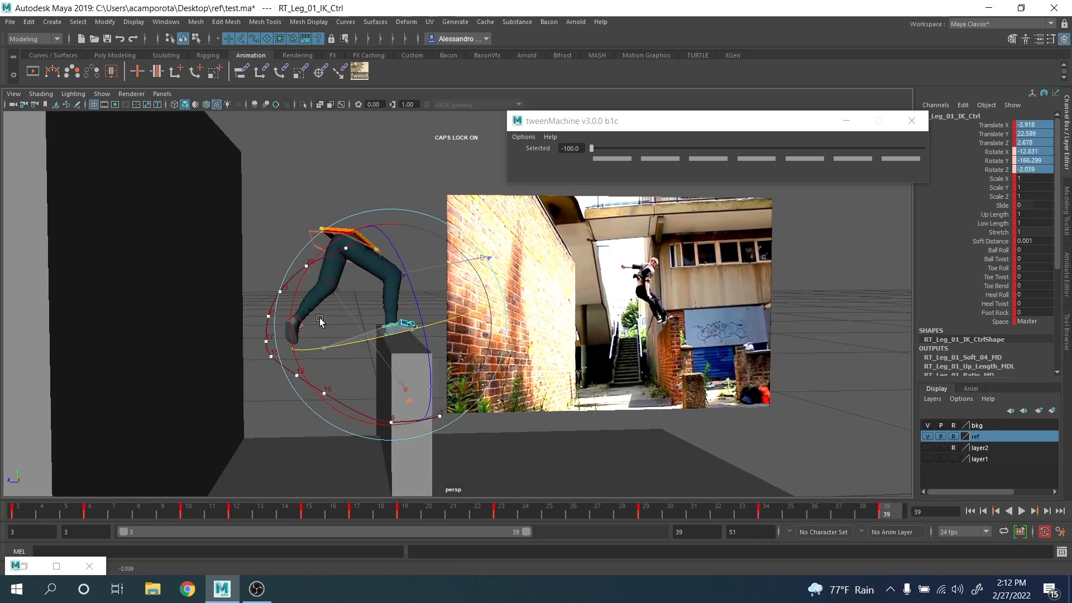
drag(319, 318, 356, 340)
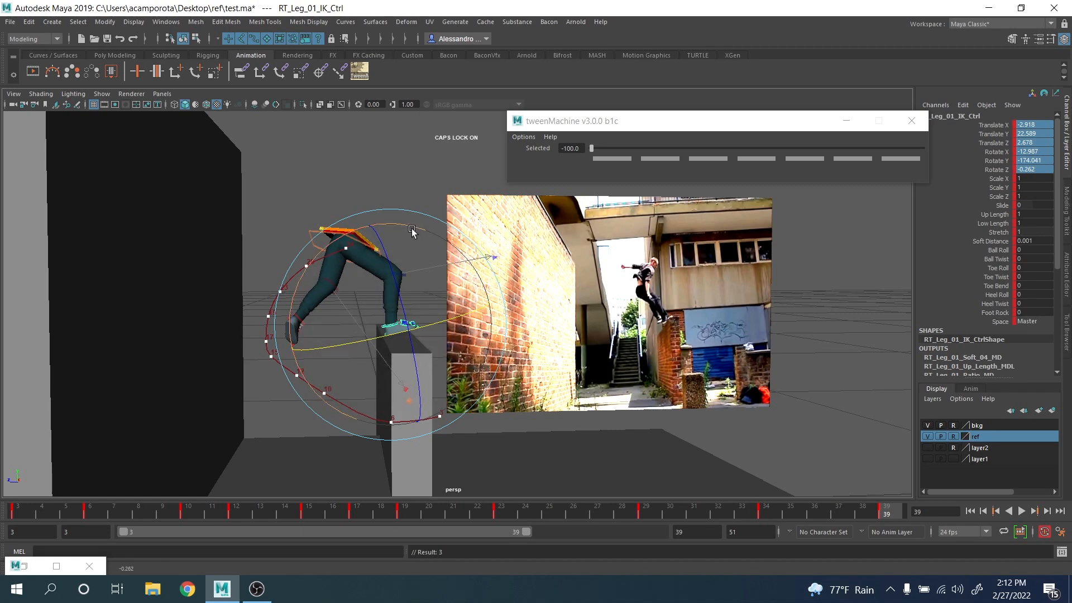
drag(411, 231, 413, 252)
click(1044, 170)
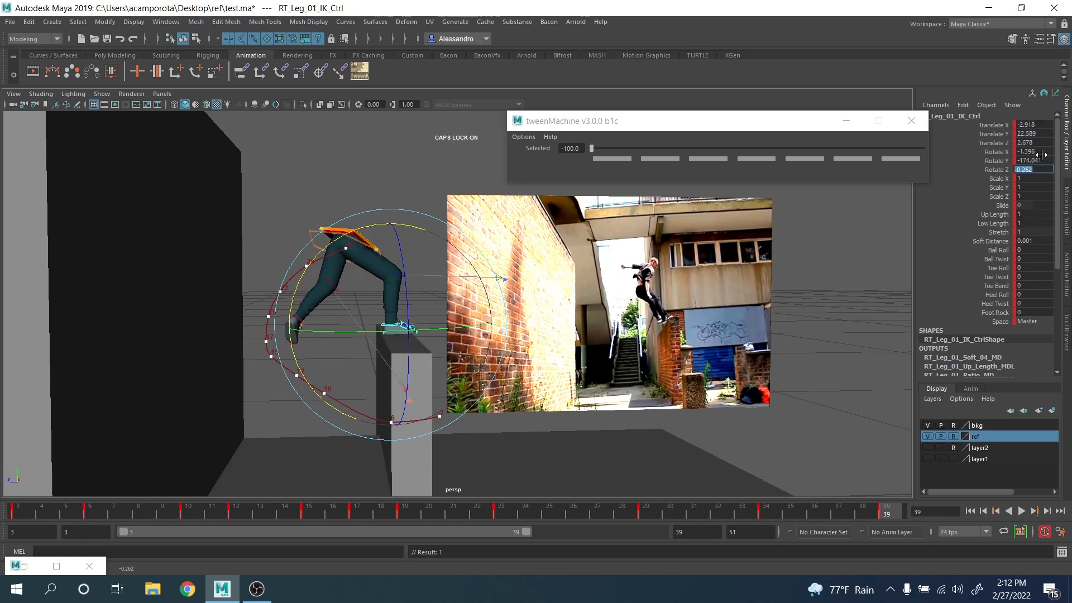
key(Return)
scroll(553, 294, up, 1)
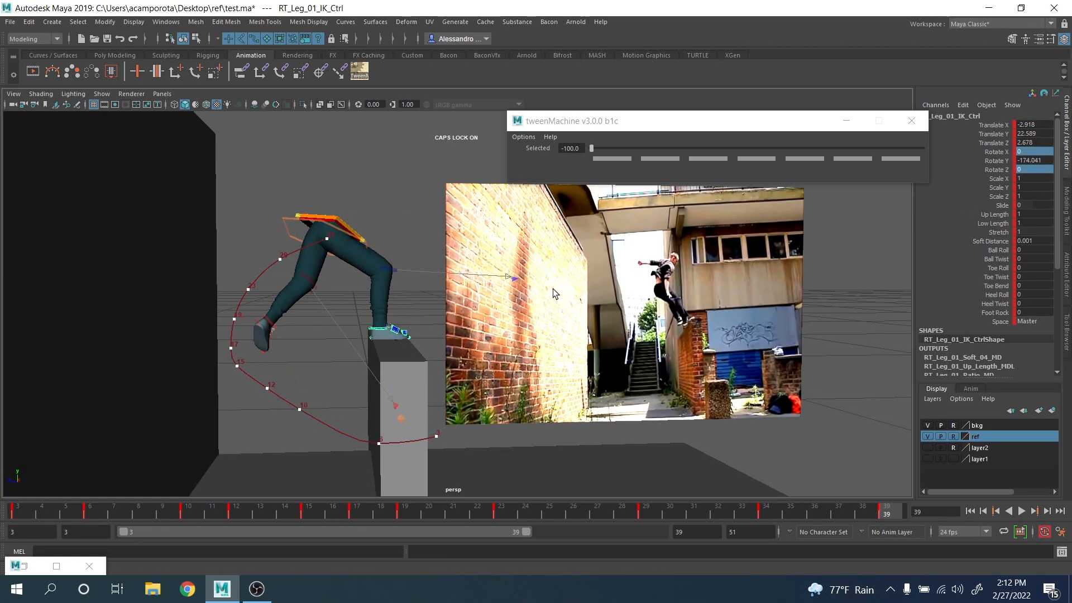
click(372, 330)
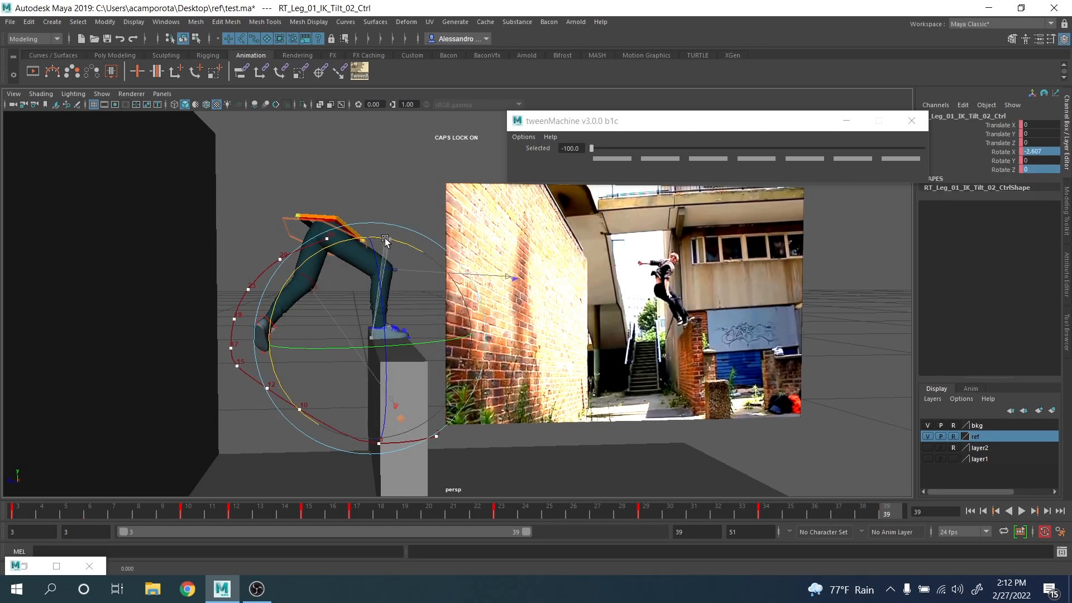
click(374, 328)
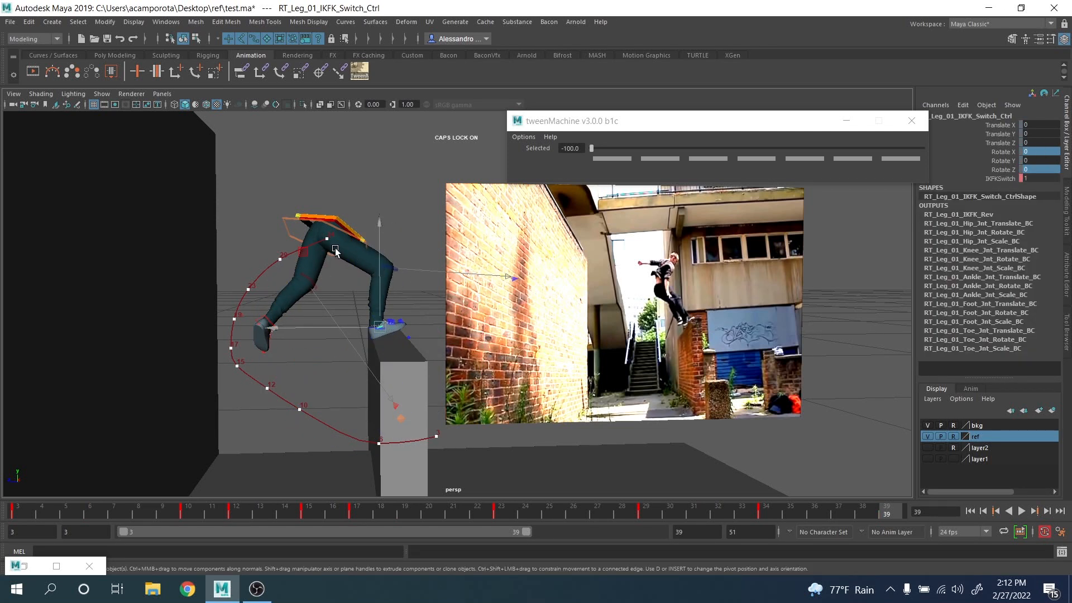
Step: Move the right foot IK control forward along the ledge at frame 39 to about 20.8 in Y and -2.9 in Z, comparing with frame 34
key(q)
click(384, 329)
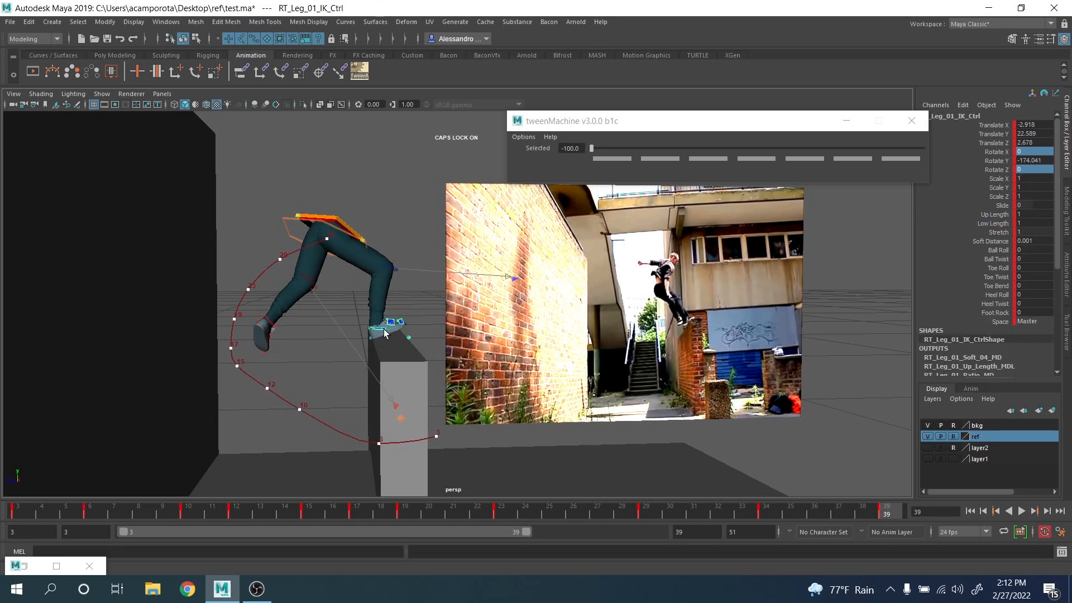
key(w)
key(comma)
key(period)
key(comma)
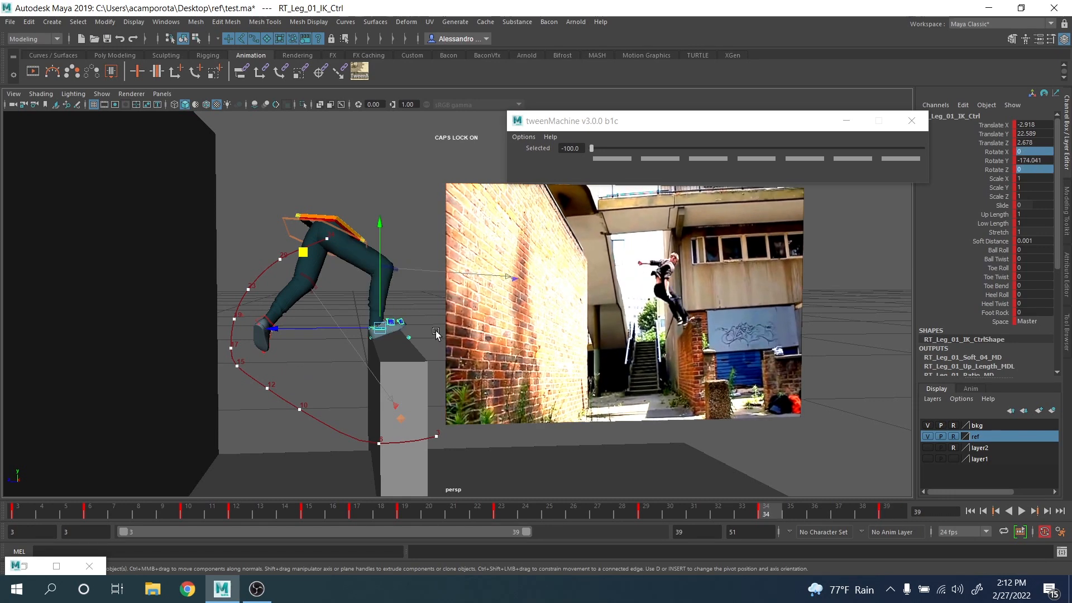
key(period)
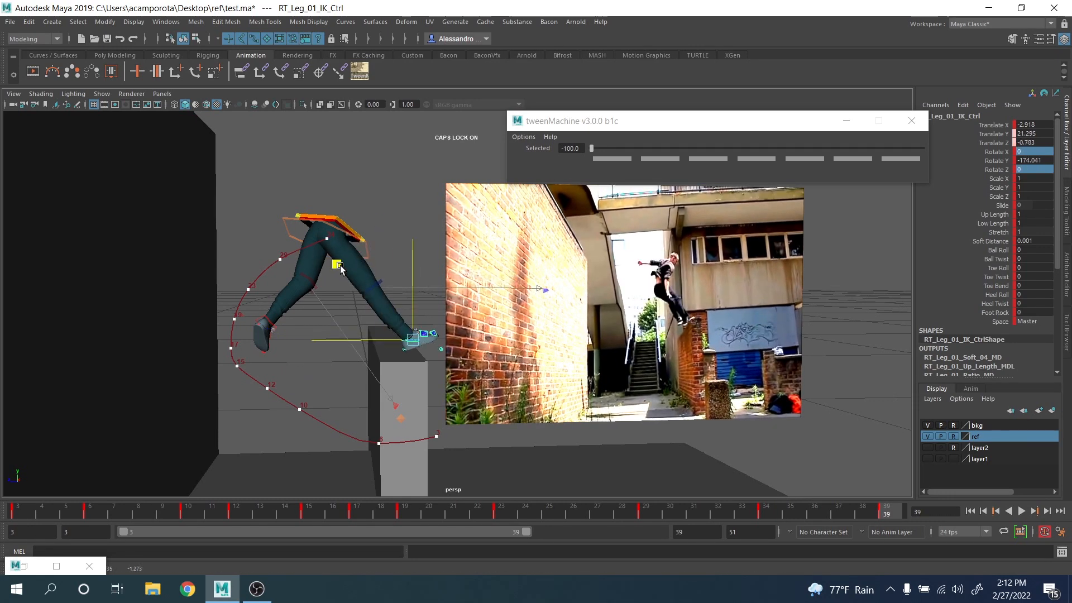
key(comma)
key(period)
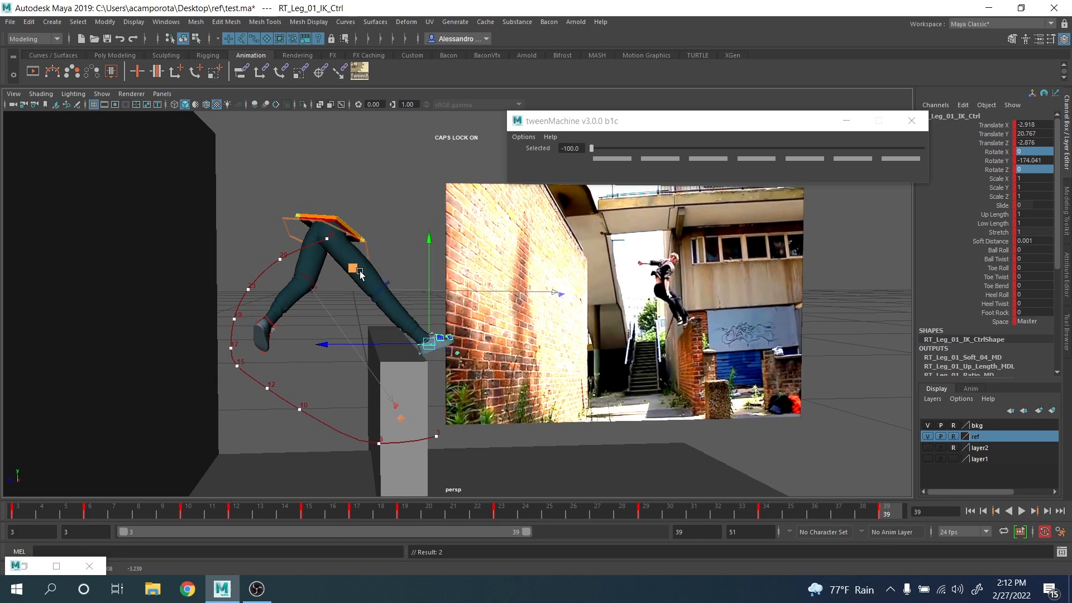
Step: Shift the right foot IK control sideways on the ledge at frame 39 to about -4.4 in X
alt+drag(461, 328, 381, 329)
alt+drag(381, 328, 494, 317)
key(e)
drag(360, 267, 356, 270)
key(q)
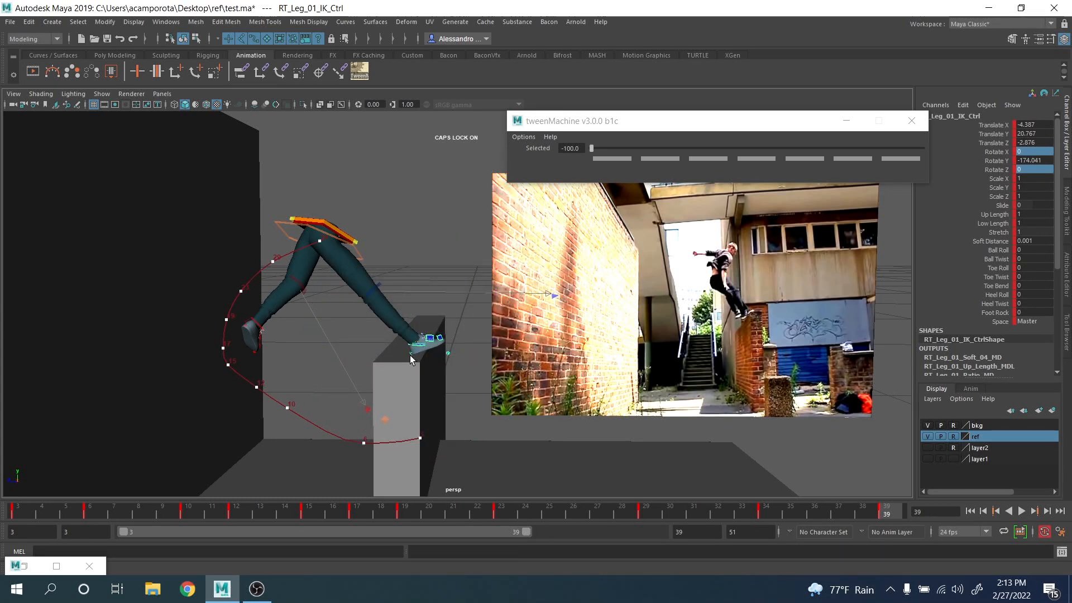
Step: Refine the right foot IK control on the ledge at frame 39 to about 20.5 in Y and -3.5 in Z, comparing with frame 34
click(410, 354)
key(e)
drag(446, 260, 433, 256)
key(q)
click(419, 346)
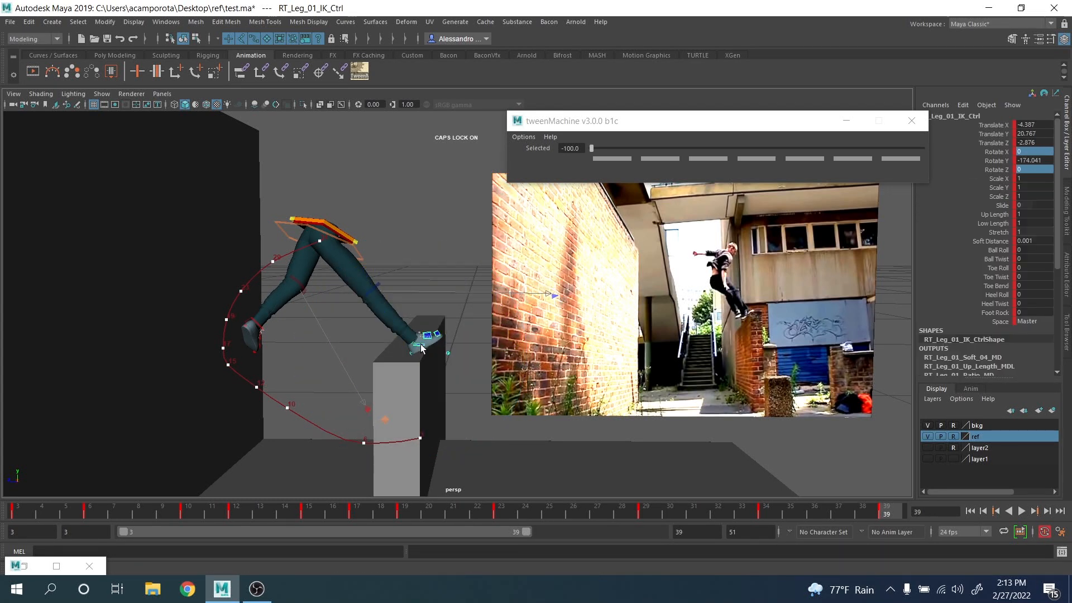
alt+drag(418, 346, 427, 334)
key(w)
key(comma)
key(period)
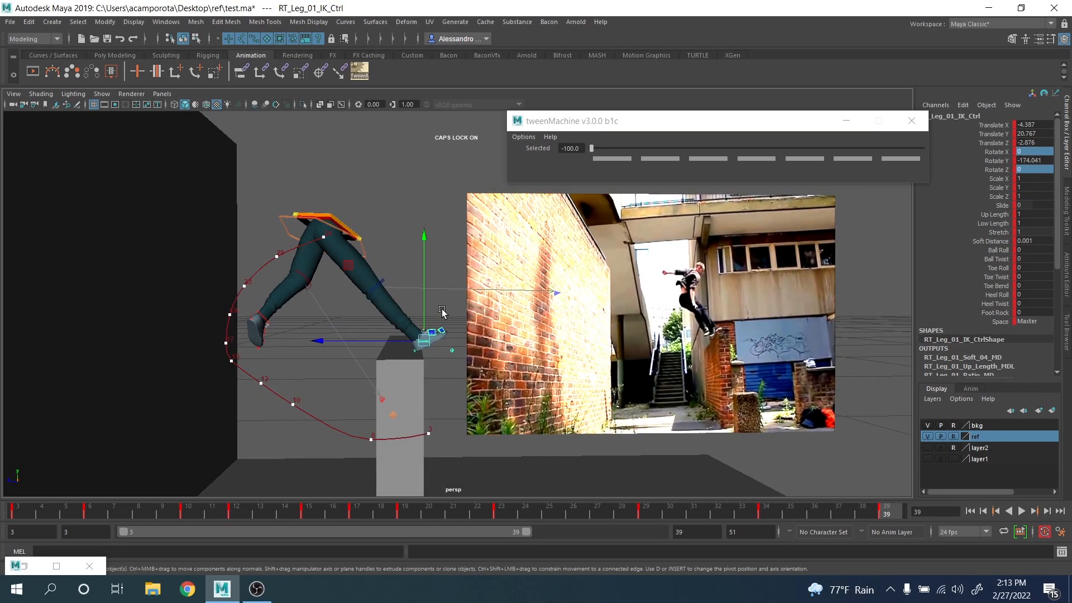
key(comma)
key(period)
drag(352, 271, 356, 274)
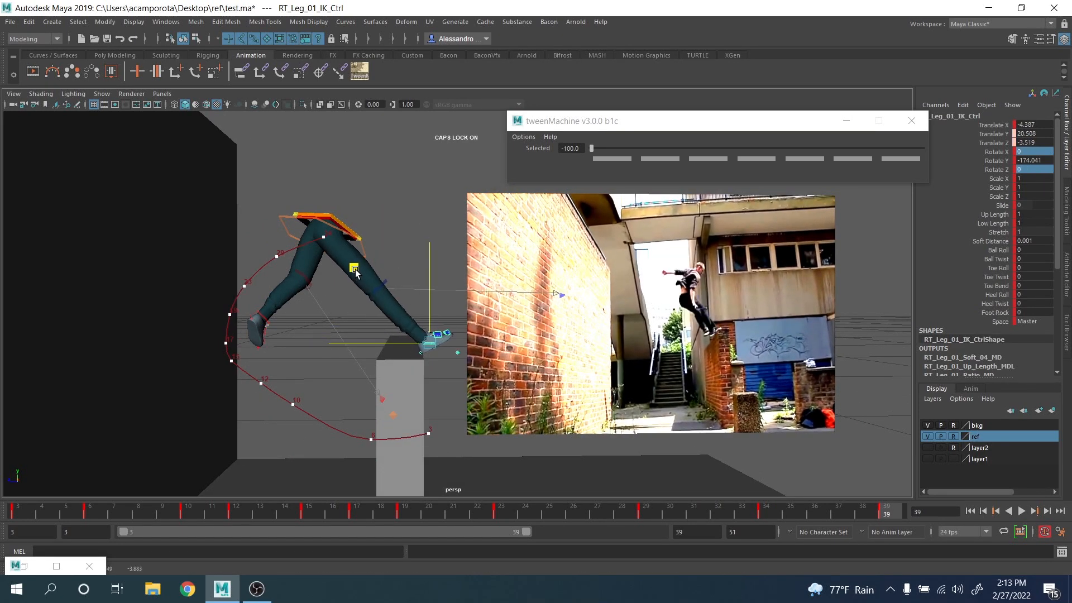
Step: At frame 39, rotate the COG control to about 23.2, -156.7 and -8.4, and move it to about 18.2 in Y and 2.4 in Z
click(347, 231)
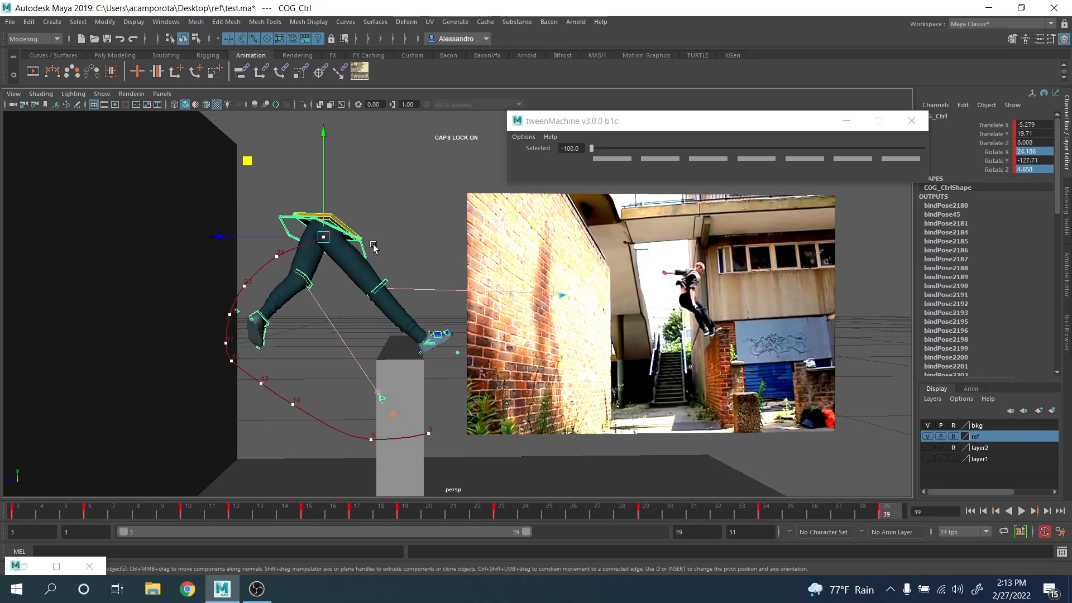
key(e)
key(w)
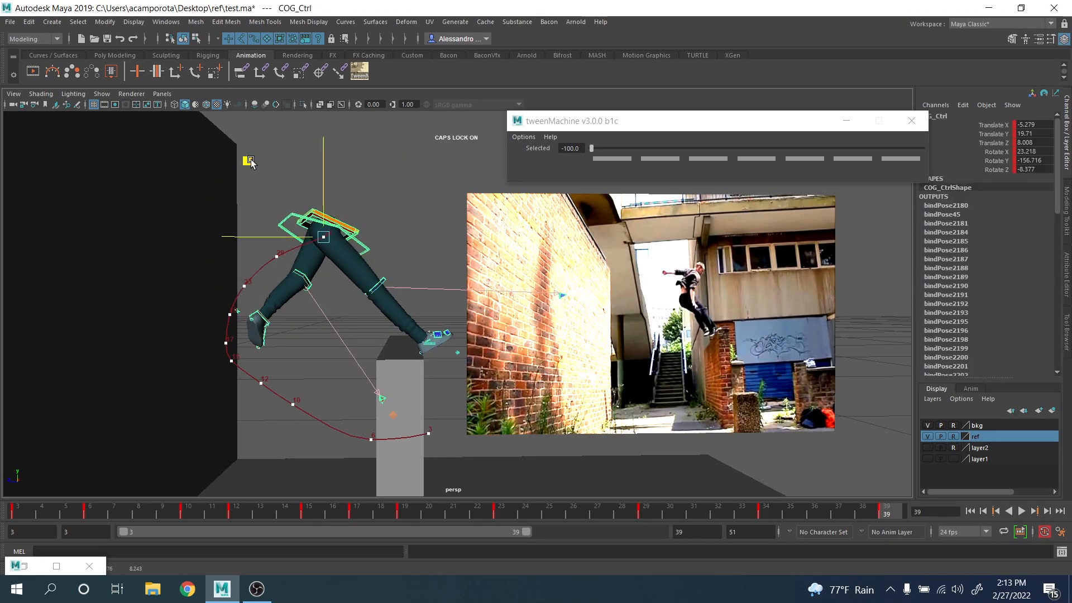
middle_drag(251, 172, 299, 175)
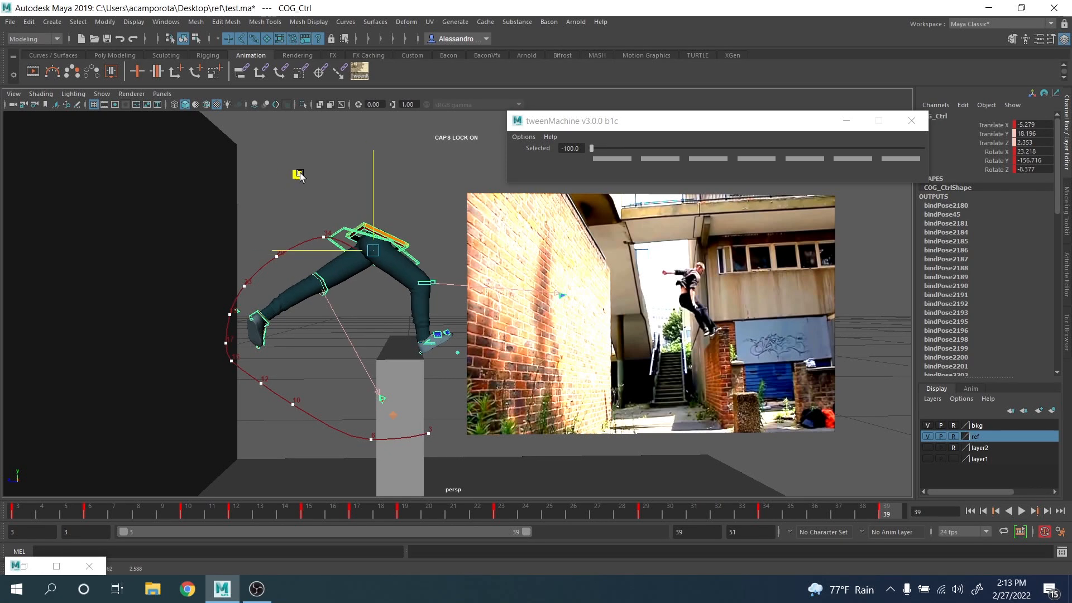
key(comma)
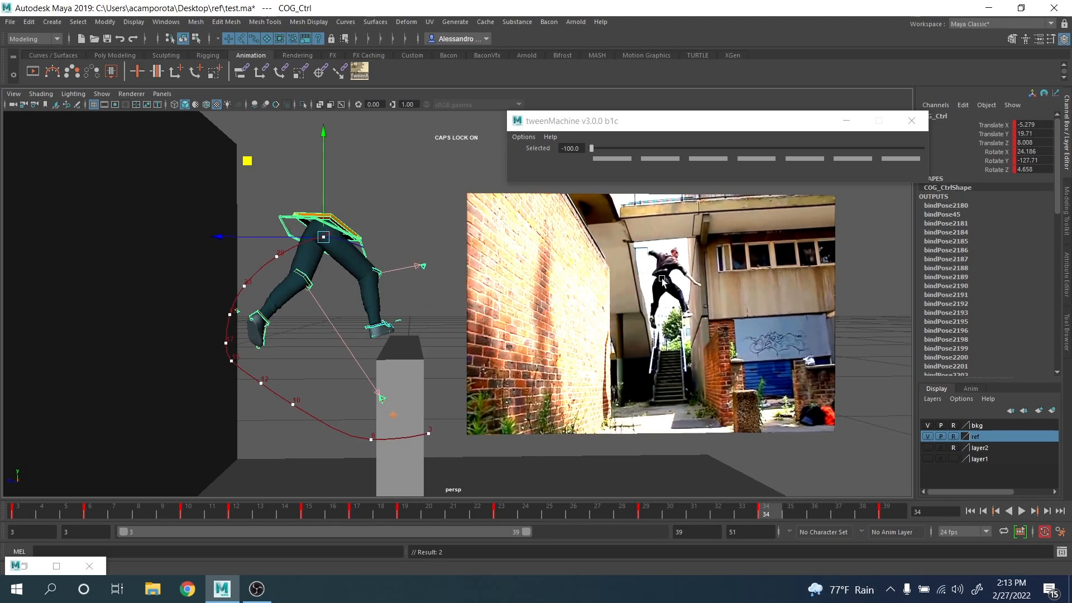
key(period)
drag(310, 250, 311, 253)
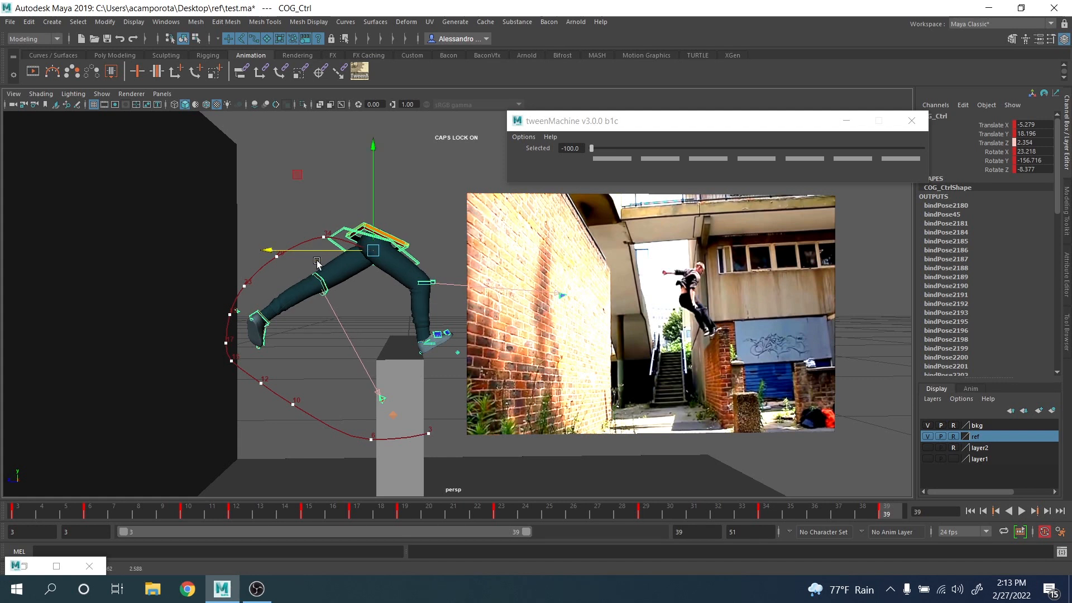
Step: Nudge the right foot slightly forward on the ledge and reset the left foot tilt control's translation and rotation to 0
click(430, 345)
middle_drag(368, 279, 361, 271)
click(256, 317)
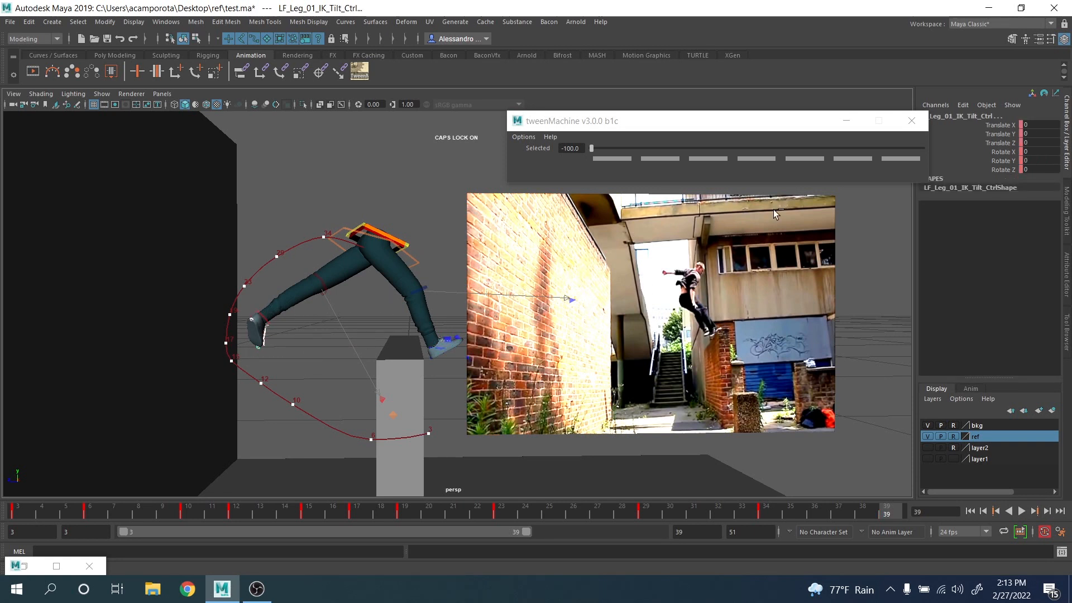
drag(1045, 132, 1043, 170)
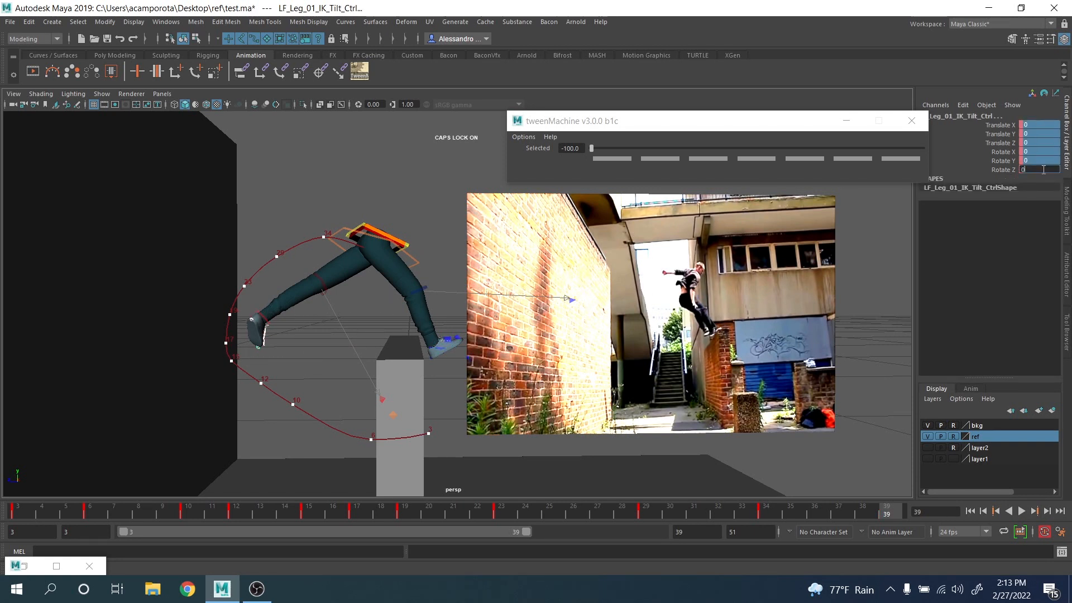
key(Return)
Step: Bring the left foot IK control beside the right foot at about -9.1, 22.4, -3.9, rotated to about -3.1, -178.8, 5.5
click(261, 319)
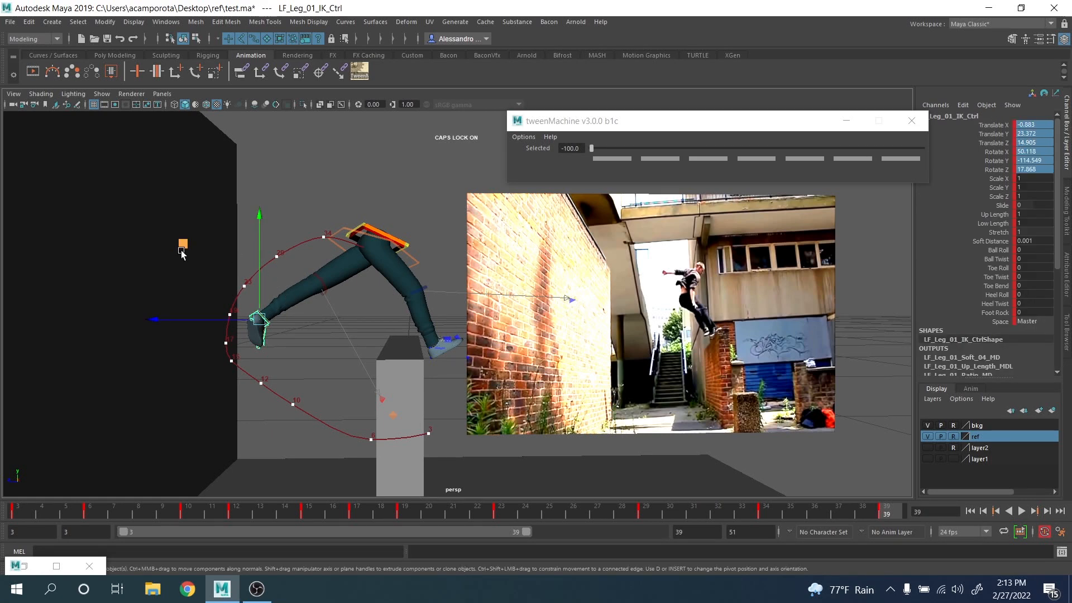
middle_drag(181, 252, 353, 259)
alt+drag(353, 260, 376, 333)
key(e)
drag(473, 370, 395, 320)
scroll(460, 340, up, 3)
drag(429, 351, 426, 343)
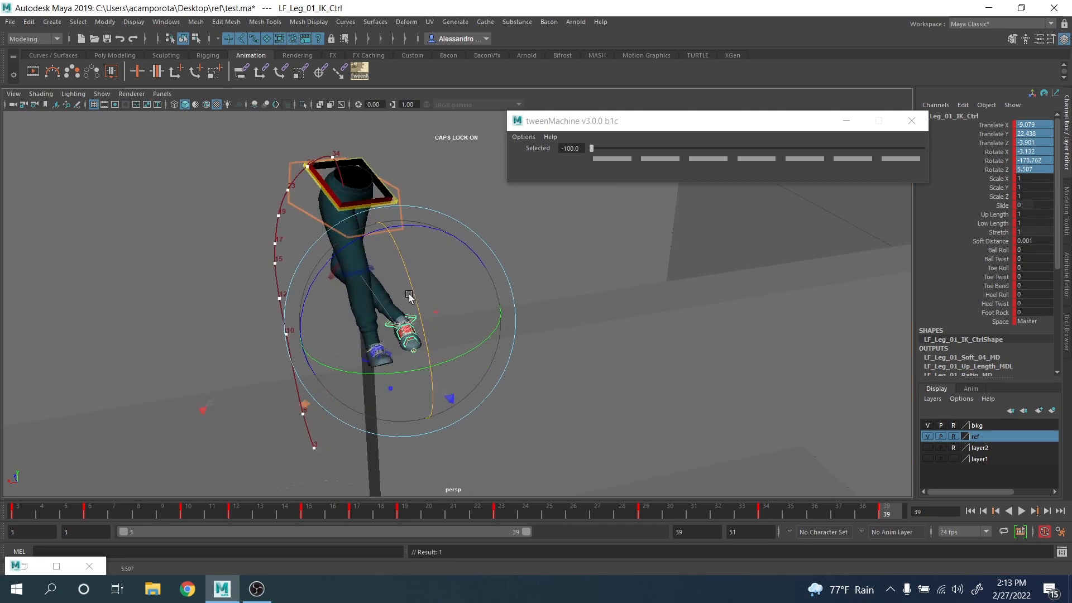
Step: Place the left leg's pole vector control in front of the knee at about 0.1, -10.1, -5.2
key(q)
scroll(213, 354, down, 3)
drag(218, 409, 288, 369)
key(w)
alt+drag(197, 336, 432, 335)
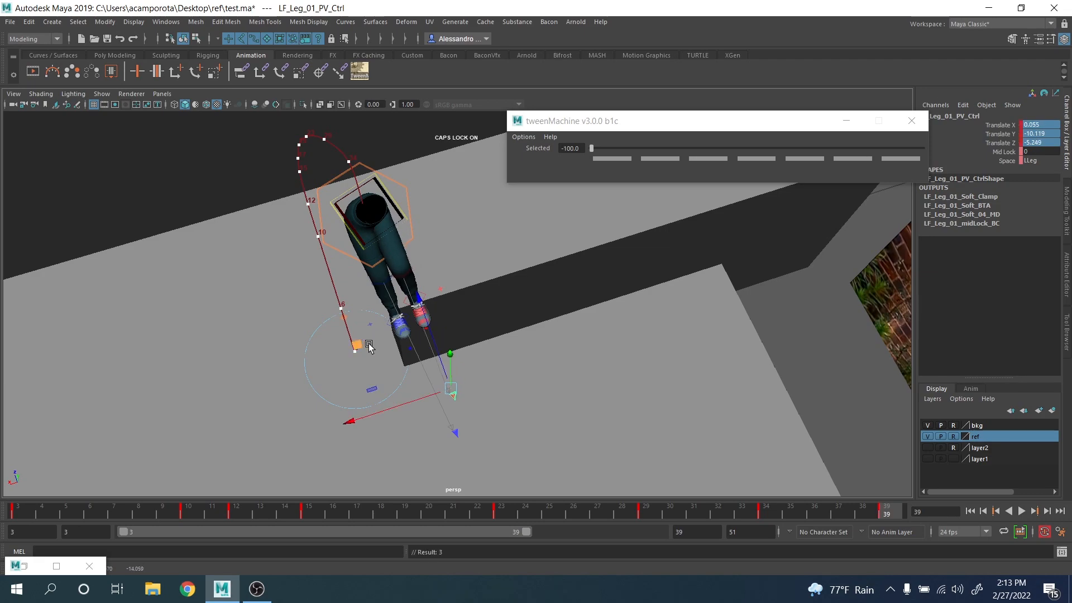
alt+drag(369, 344, 459, 335)
alt+middle_drag(459, 336, 451, 296)
scroll(451, 296, up, 3)
key(q)
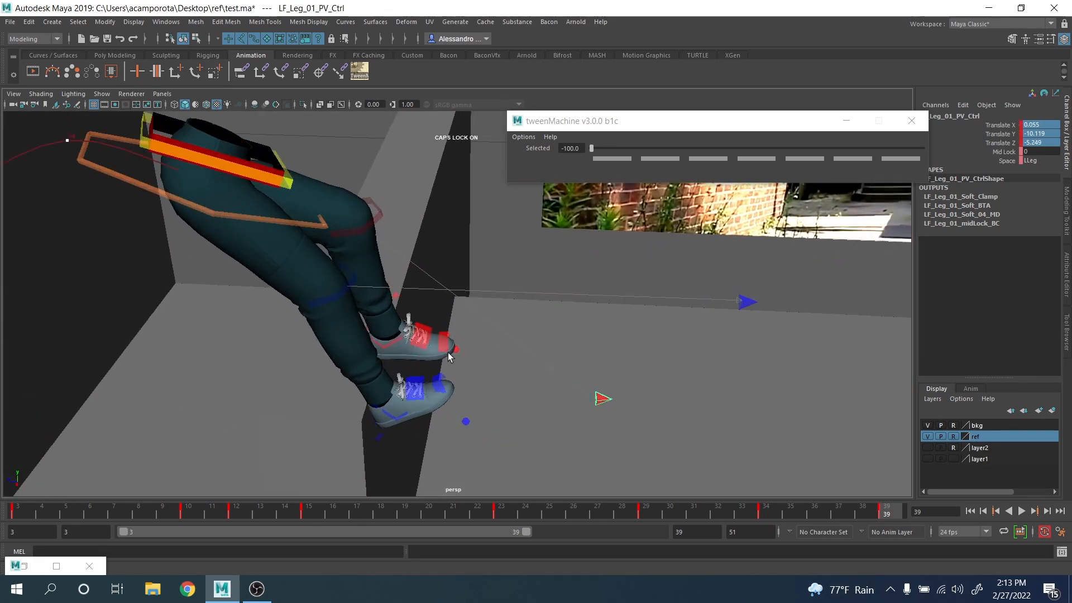
alt+drag(448, 353, 540, 376)
scroll(539, 376, down, 3)
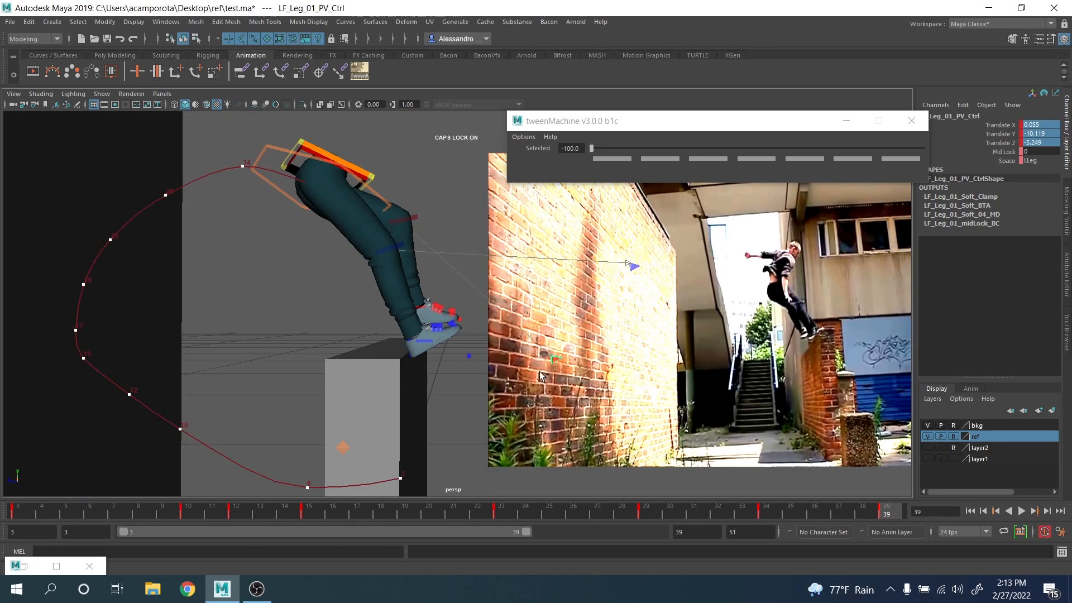
Step: Make the bkg layer selectable and move the ledge block under the feet to about -37.5, 2.7, -5.7
click(953, 427)
scroll(503, 352, down, 3)
alt+drag(469, 347, 467, 359)
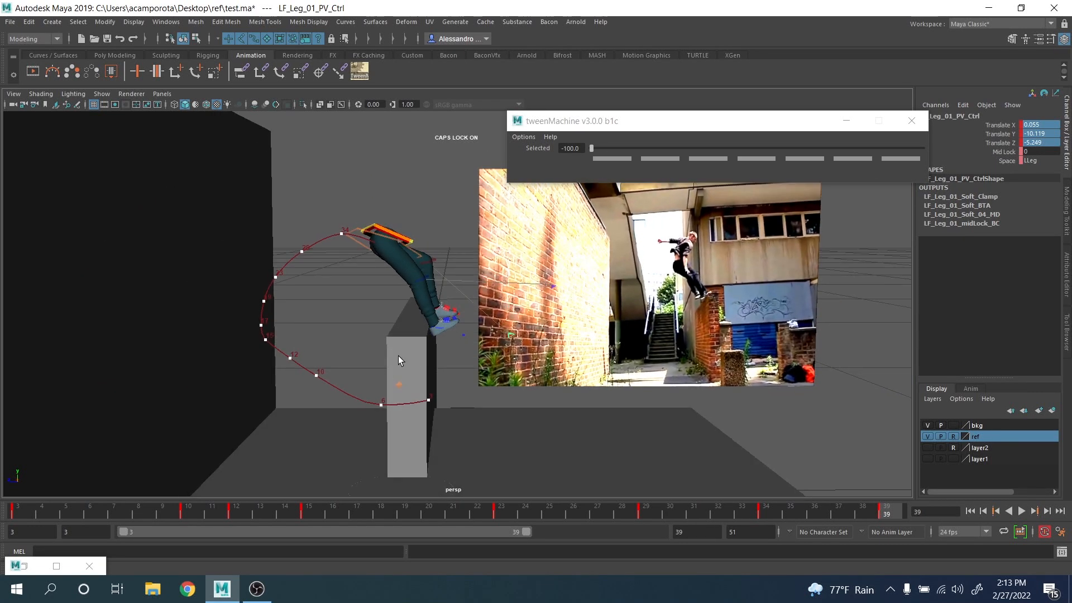
click(400, 361)
key(w)
drag(377, 409, 347, 404)
drag(552, 433, 544, 434)
alt+drag(449, 399, 538, 406)
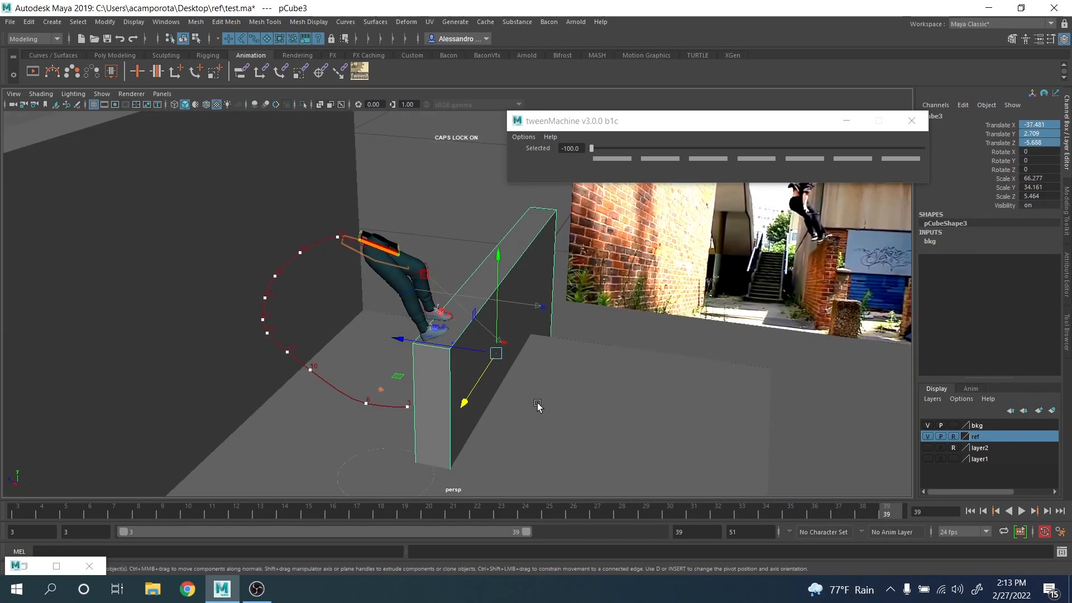
Step: Tilt the left foot by rotating its second IK tilt control to about -17.1 in X
scroll(519, 391, up, 4)
alt+drag(415, 314, 465, 330)
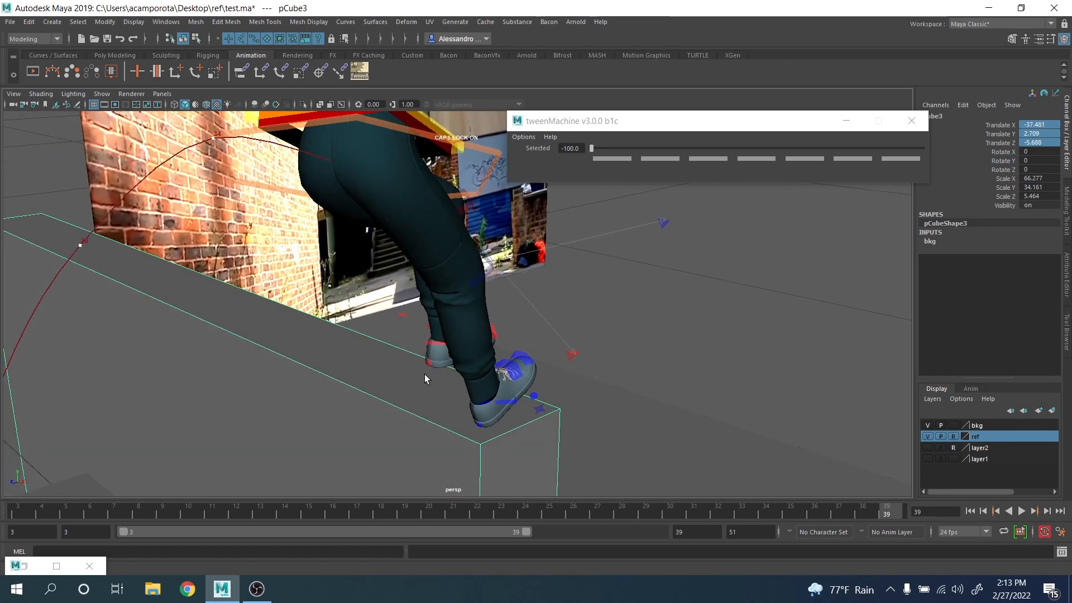
click(429, 363)
key(e)
drag(390, 323, 365, 345)
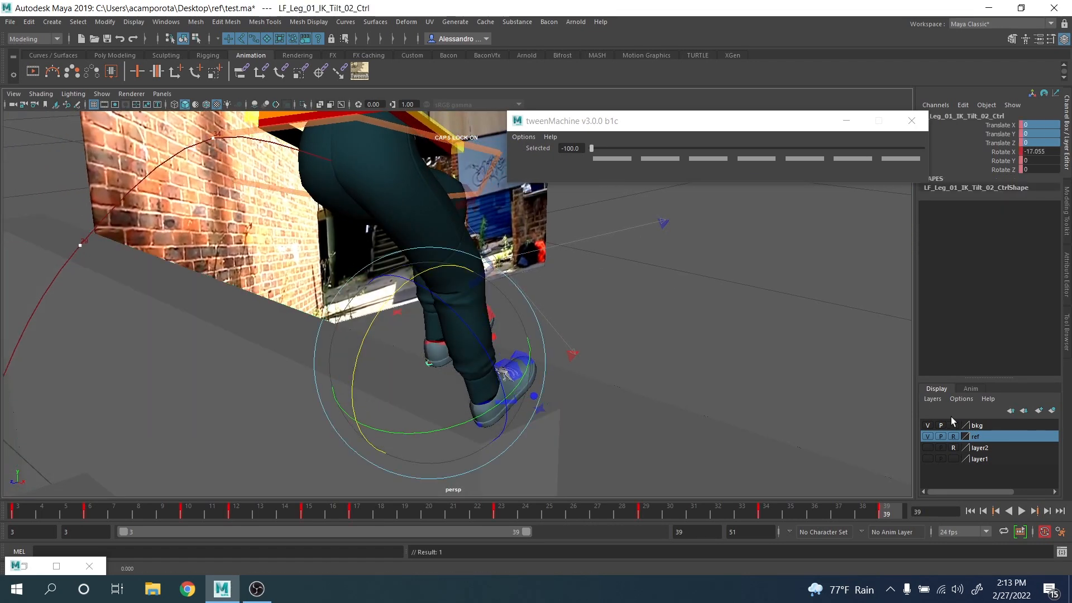
Step: Lower the left foot IK control onto the ledge at frame 39, to about -8.7 in X and 20.6 in Y
alt+drag(666, 347, 412, 306)
key(q)
click(415, 313)
key(w)
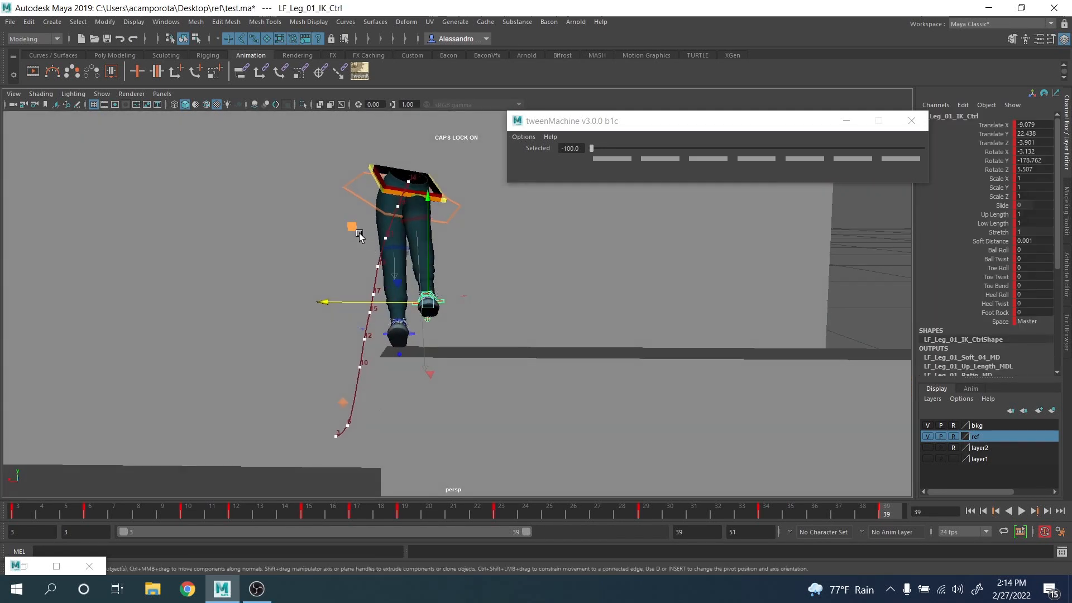
drag(357, 226, 353, 255)
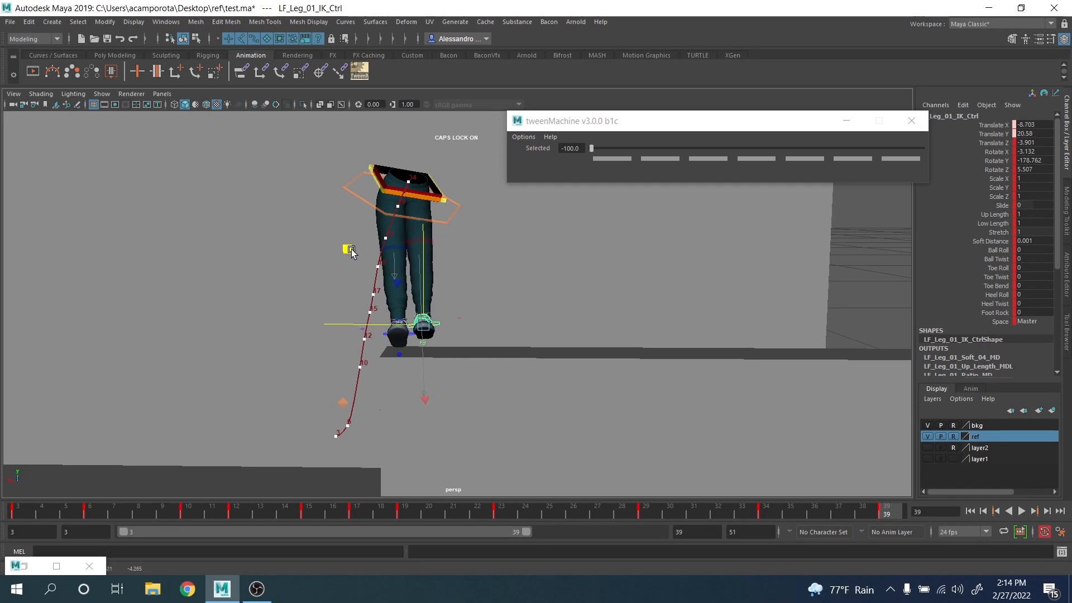
Step: Rotate the COG control at frame 39 to about 11.9, -177.1 and 1.2 so the hips face the landing direction
click(457, 213)
key(e)
drag(486, 217, 485, 175)
drag(468, 212, 524, 297)
Step: Play back the animation to review the push-off and ledge landing
click(1022, 512)
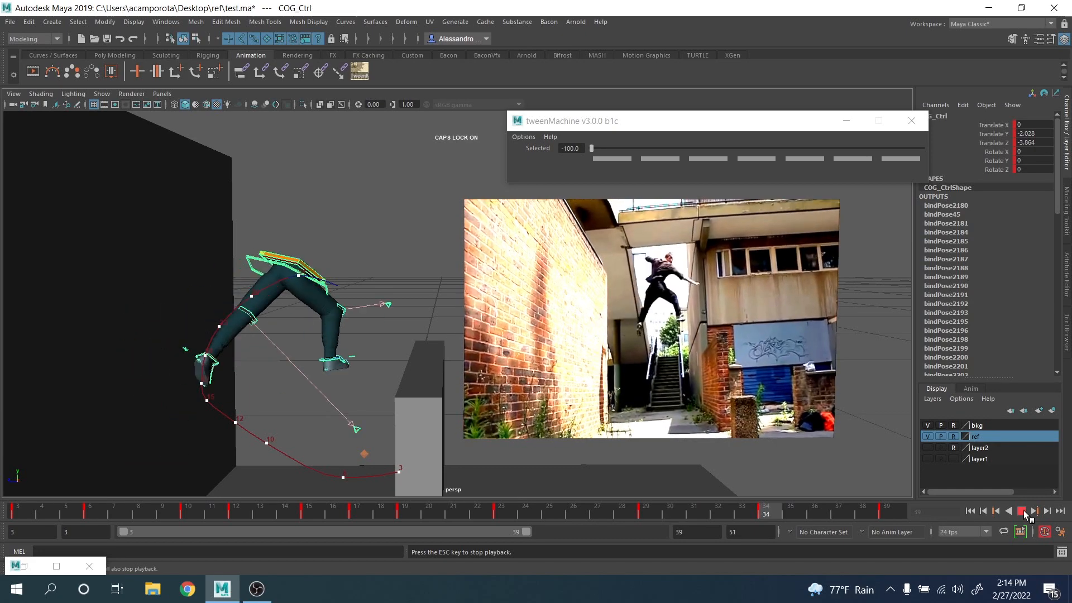
click(1024, 512)
alt+middle_drag(490, 398, 514, 353)
scroll(514, 354, down, 3)
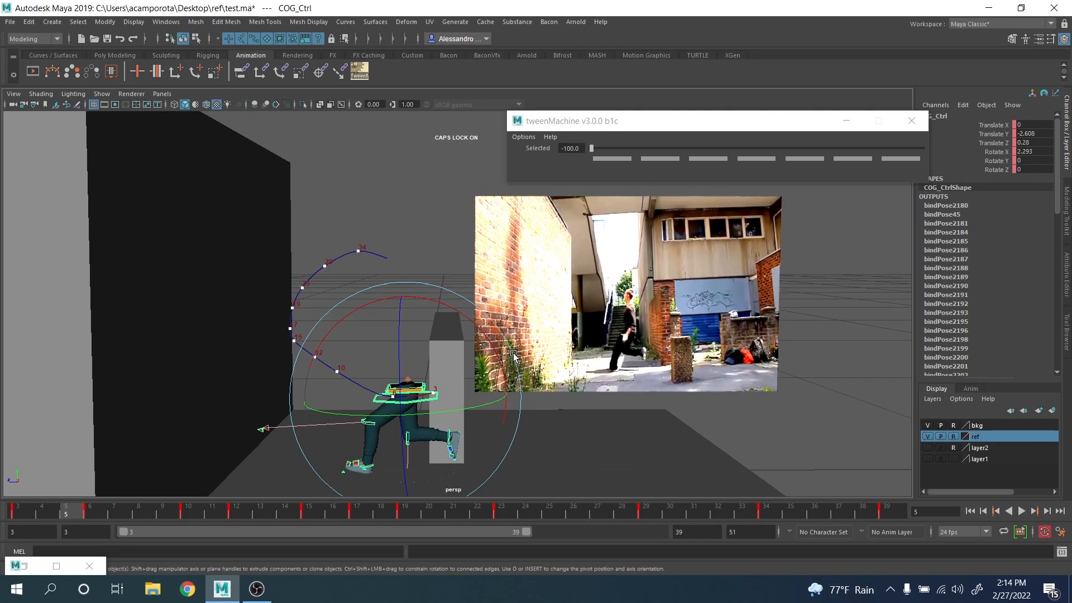
Step: Return to frame 39 and shift the COG control sideways to about -5.7 in X, viewing the pose from above
click(512, 510)
alt+drag(506, 485, 502, 447)
click(886, 509)
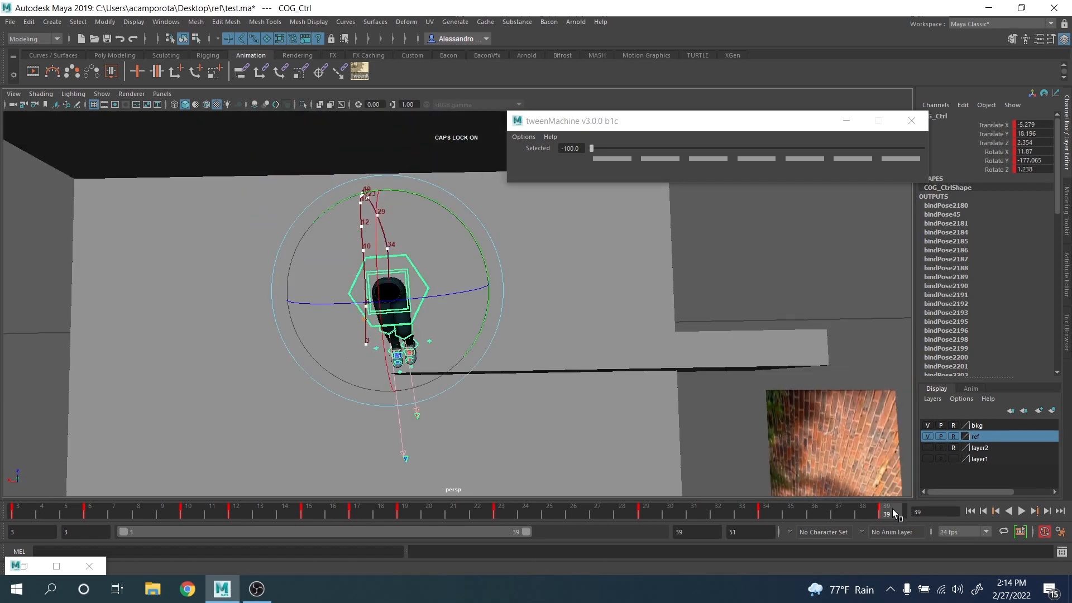
key(w)
drag(357, 293, 556, 306)
key(q)
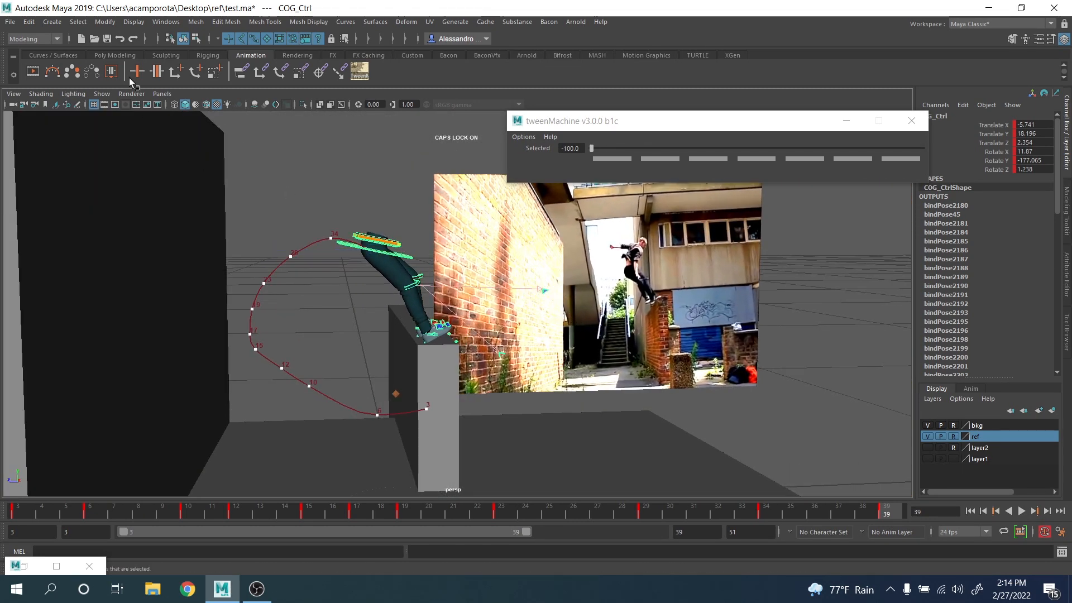
Step: Delete the motionTrail1Handle motion trail from the scene
click(176, 23)
click(193, 145)
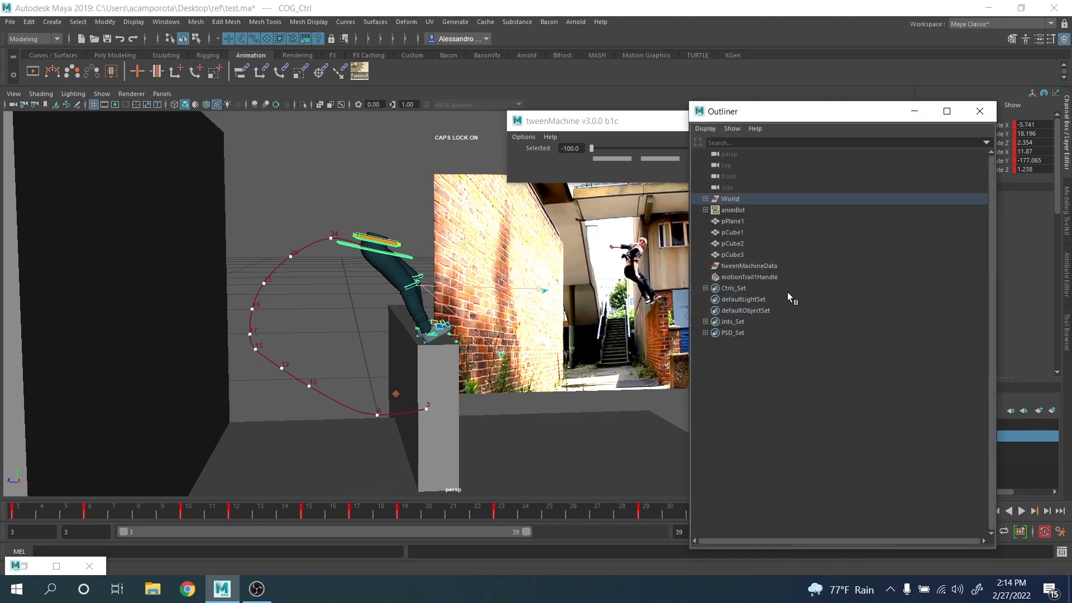
click(742, 277)
key(Delete)
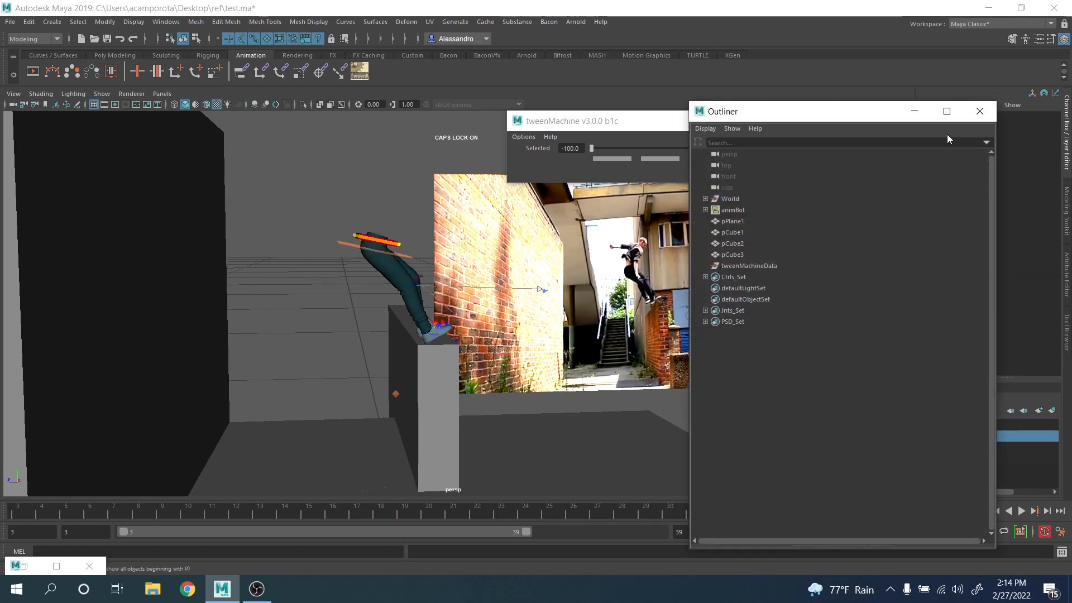
click(979, 112)
Step: Select all the leg and hip controls and key a tweenMachine in-between pose of about -33.4 at frame 27
drag(246, 175, 552, 443)
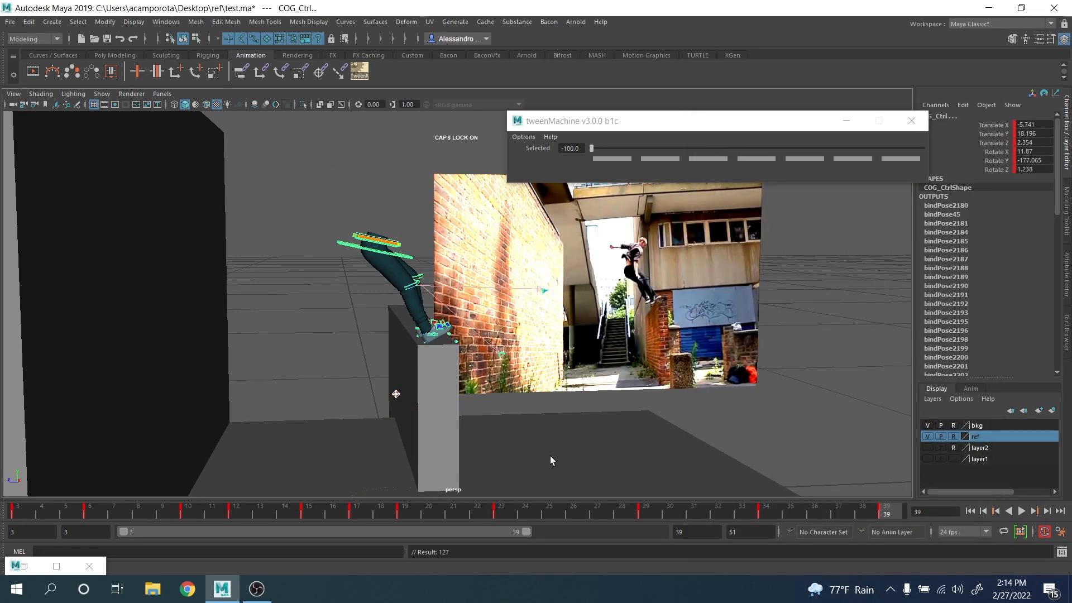
drag(407, 508, 609, 524)
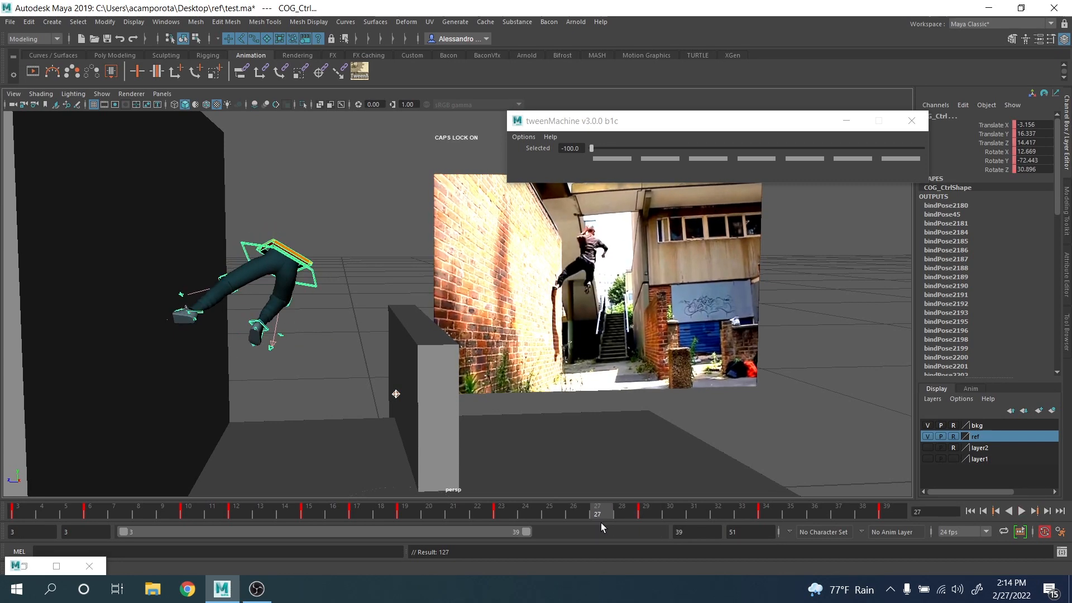
alt+middle_drag(364, 366, 387, 388)
scroll(388, 388, up, 3)
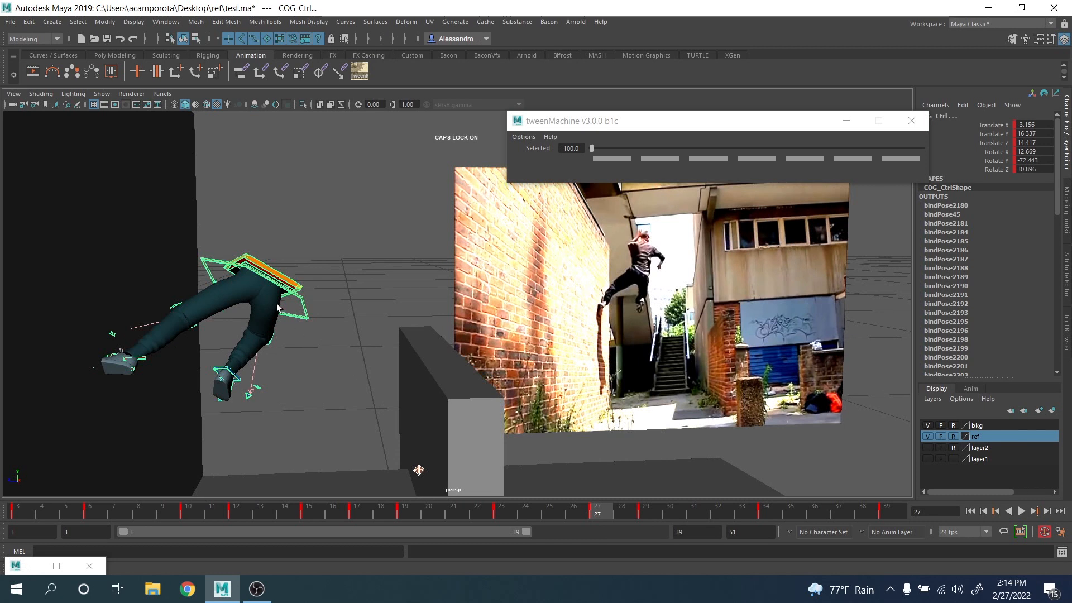
drag(696, 145, 702, 146)
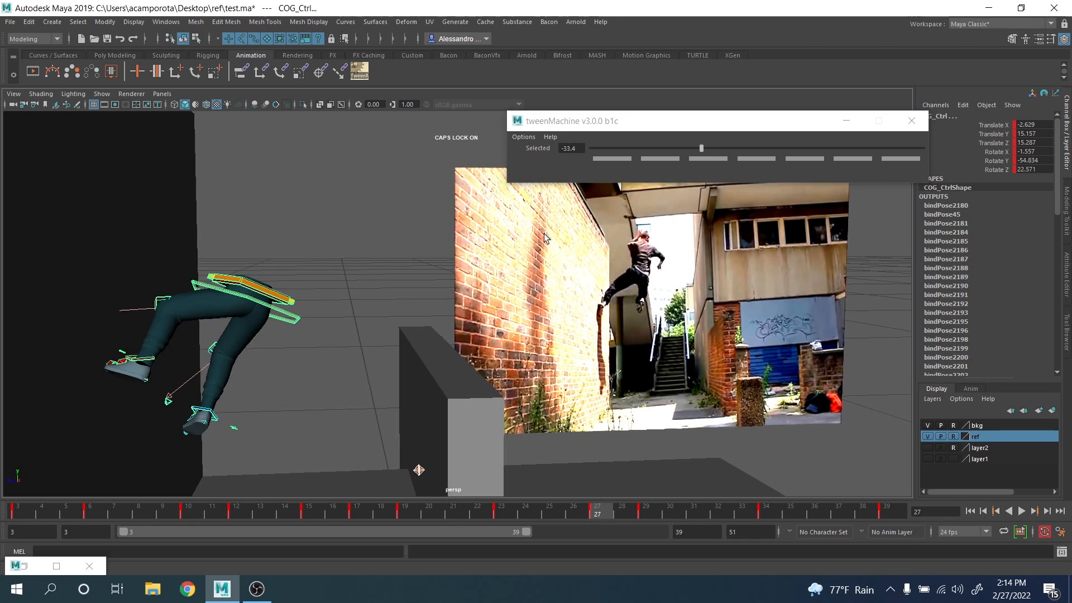
Step: Scrub through to frame 39 and play the animation to check the timing against the reference footage
drag(618, 512, 1042, 548)
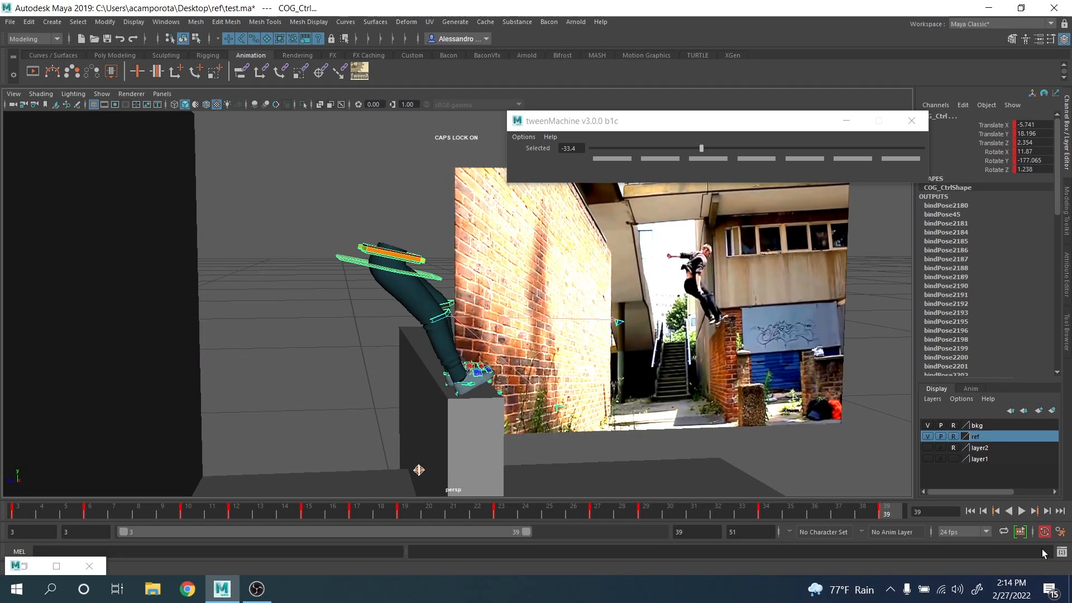
click(1021, 511)
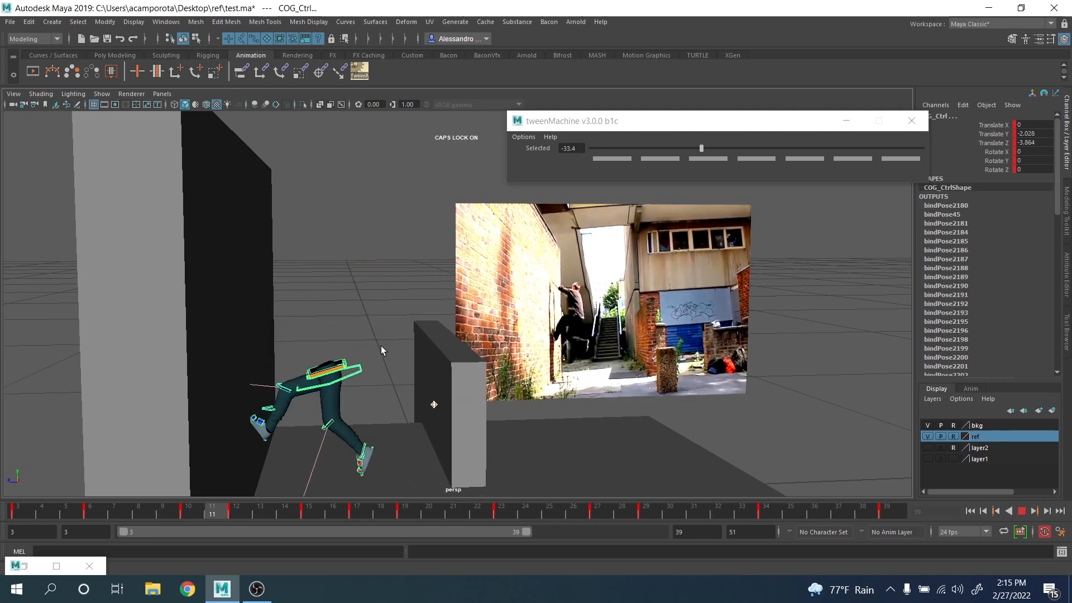
click(1022, 511)
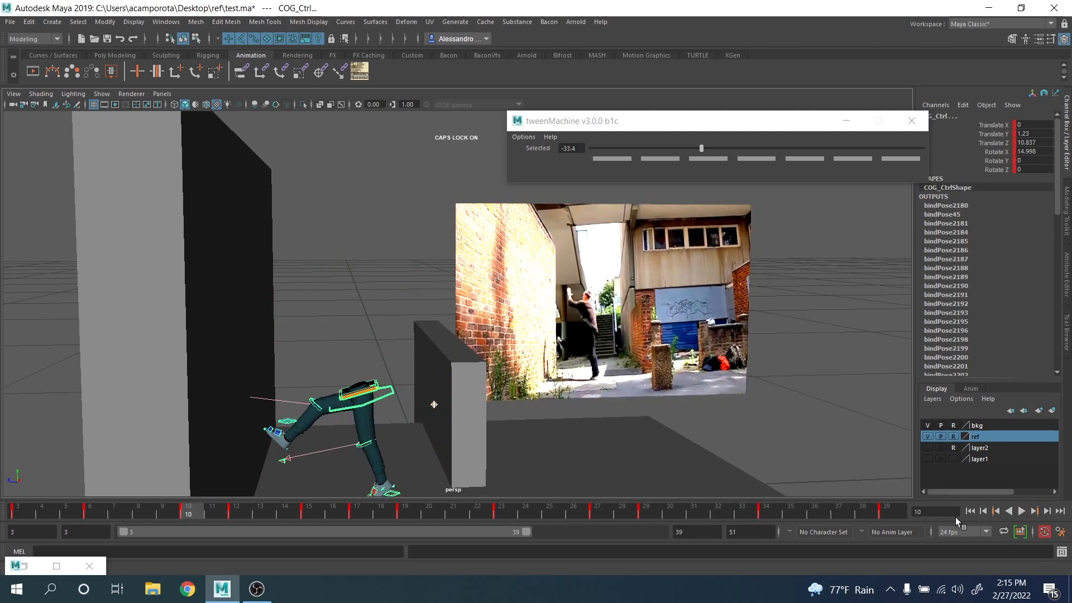
Step: Go to frame 29 and open the COG control's animation curves in the Graph Editor, isolating the Translate Z curve
click(658, 510)
click(415, 279)
click(368, 305)
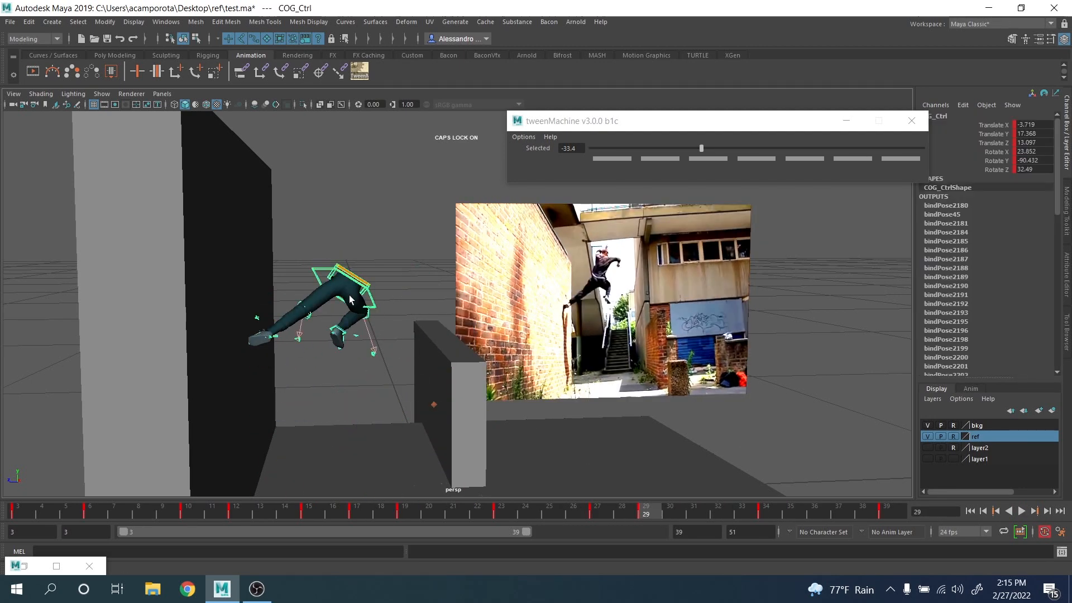
click(166, 22)
mouse_move(190, 84)
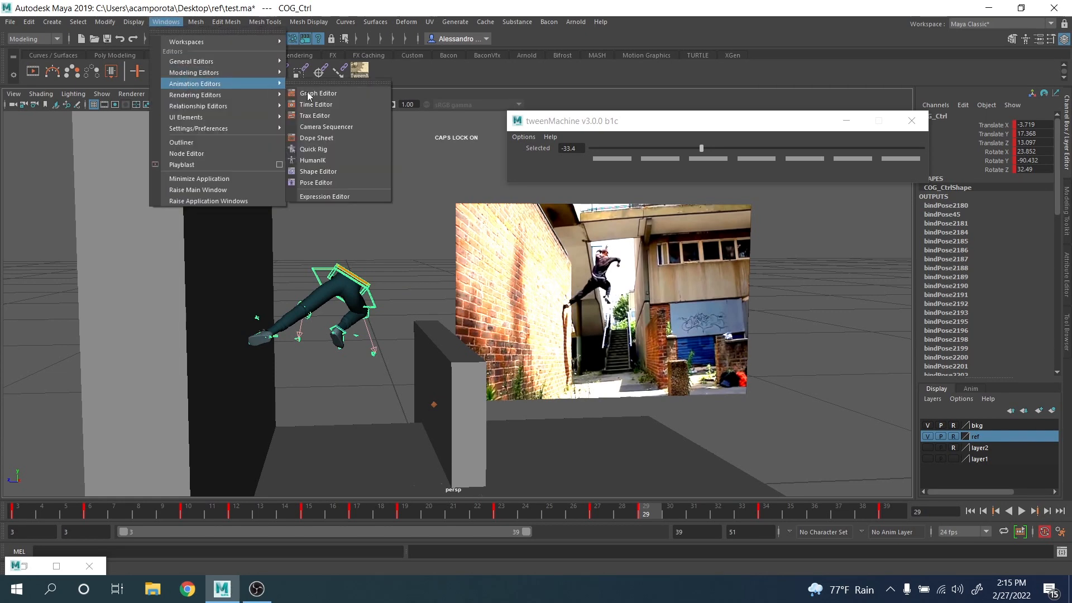
click(323, 94)
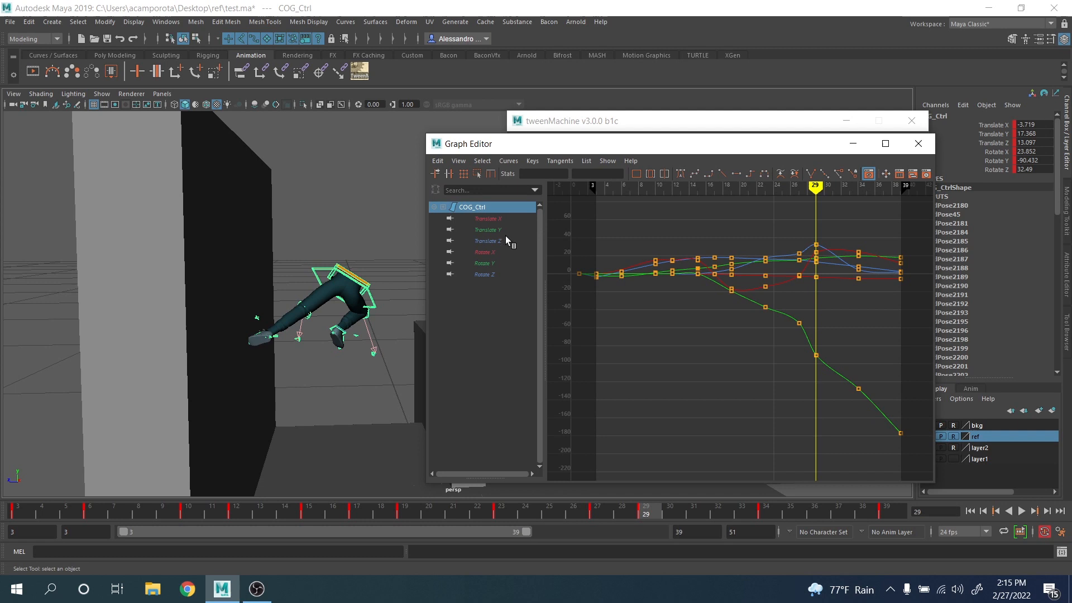
click(505, 240)
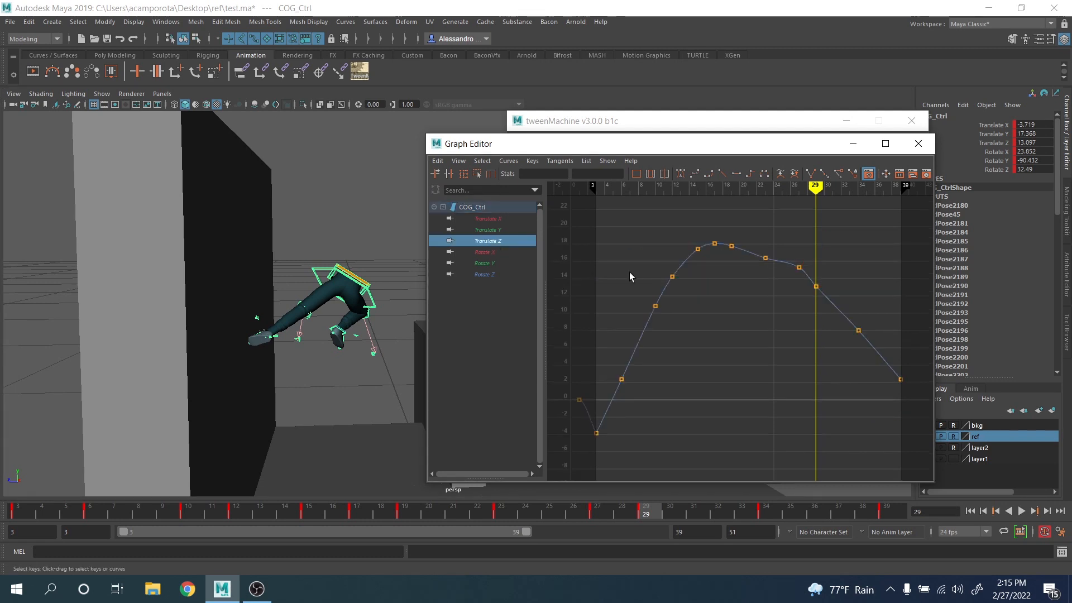
Step: Play part of the animation and adjust the incoming tangent of the COG Translate Z key at frame 27
scroll(658, 279, up, 4)
alt+middle_drag(706, 243, 634, 361)
scroll(633, 361, down, 4)
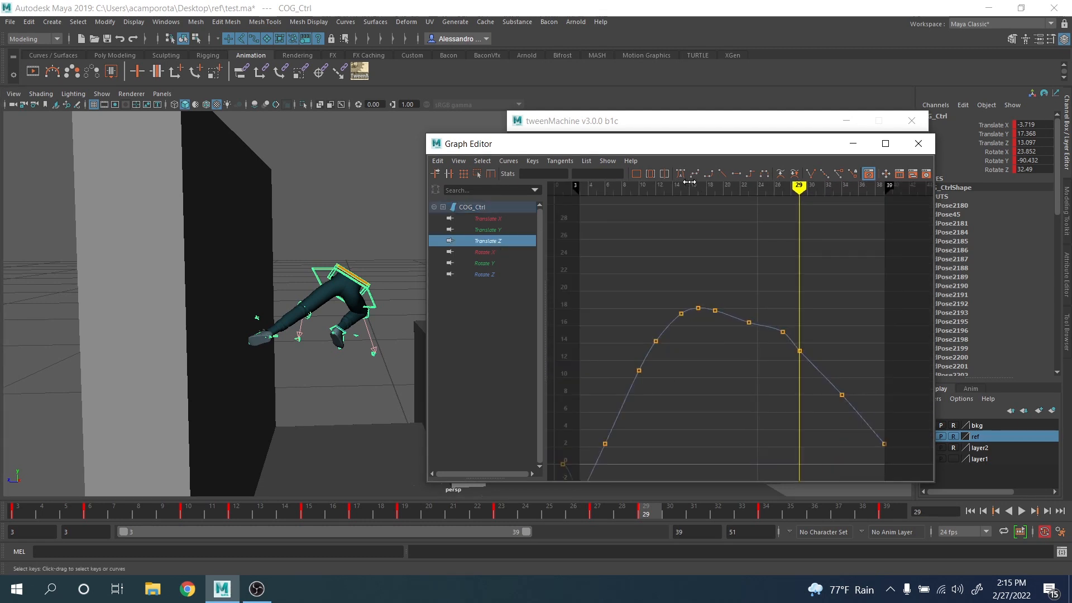
drag(678, 146, 726, 137)
scroll(736, 196, up, 4)
alt+middle_drag(765, 224, 701, 210)
alt+middle_drag(617, 272, 613, 314)
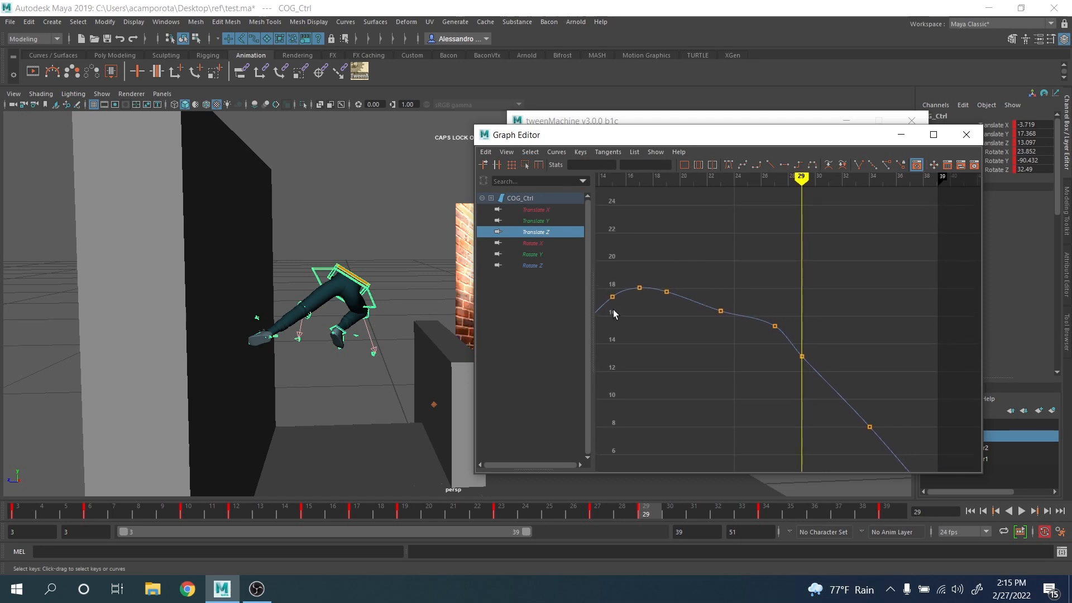
click(406, 510)
key(alt+v)
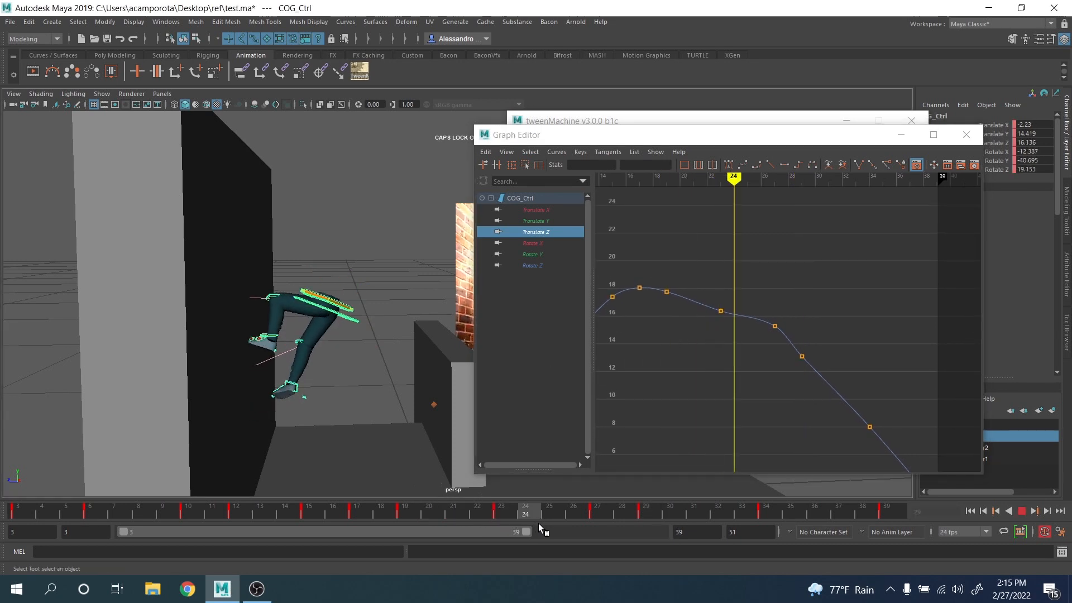
key(alt+v)
scroll(742, 316, up, 5)
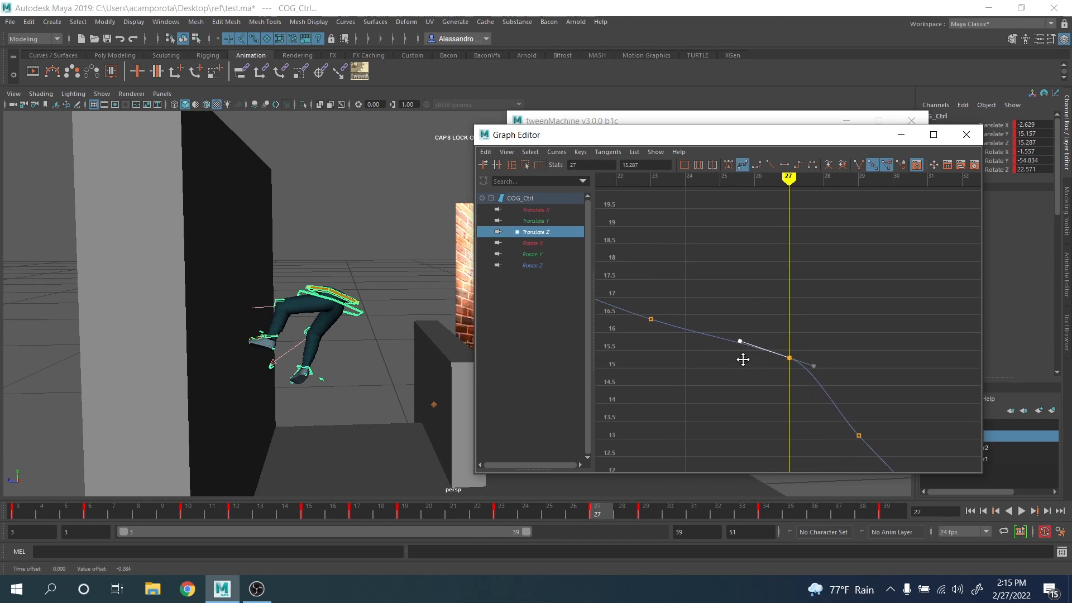
scroll(749, 357, down, 3)
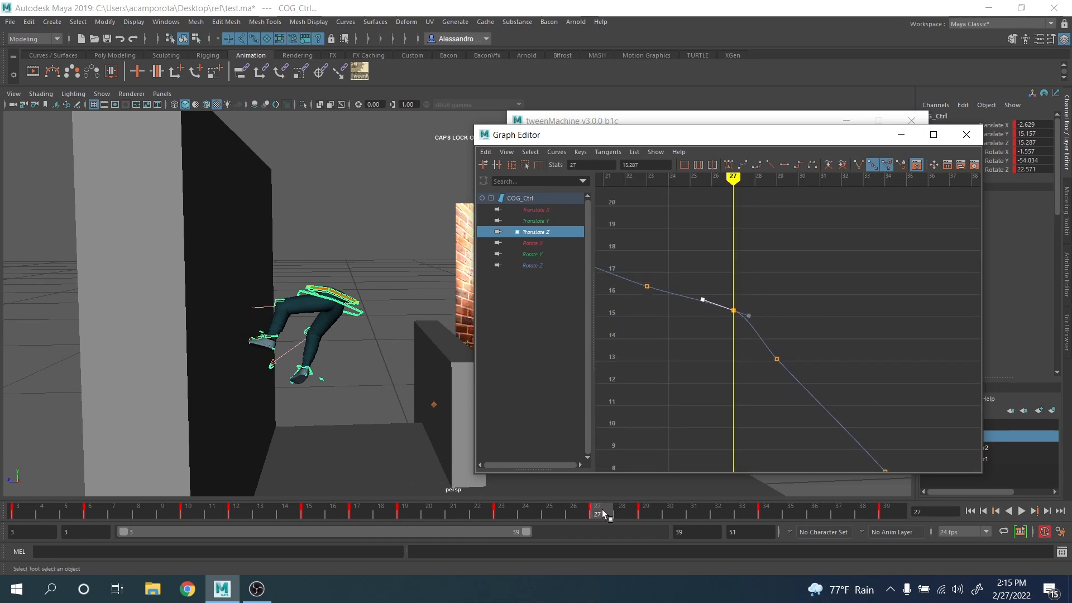
Step: Go to frame 29 and raise the COG Translate Z key there to about 13.2
drag(602, 509, 655, 511)
drag(822, 320, 770, 381)
middle_drag(770, 380, 772, 379)
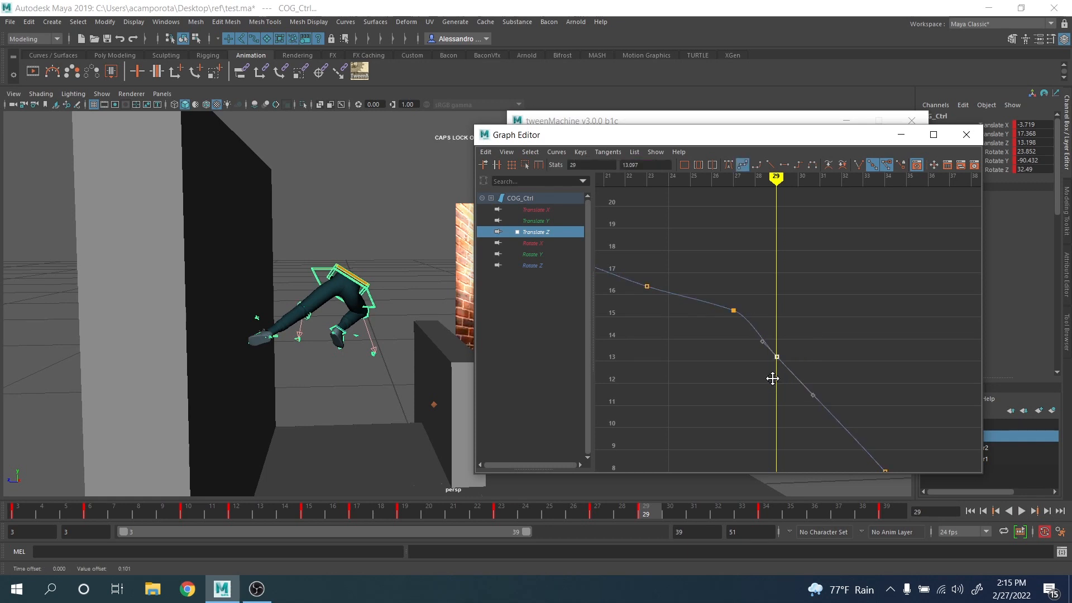
Step: Select all the character's controls and shift their keys from frame 27 to frame 26
click(599, 513)
click(336, 223)
scroll(335, 230, down, 4)
alt+middle_drag(334, 236, 198, 237)
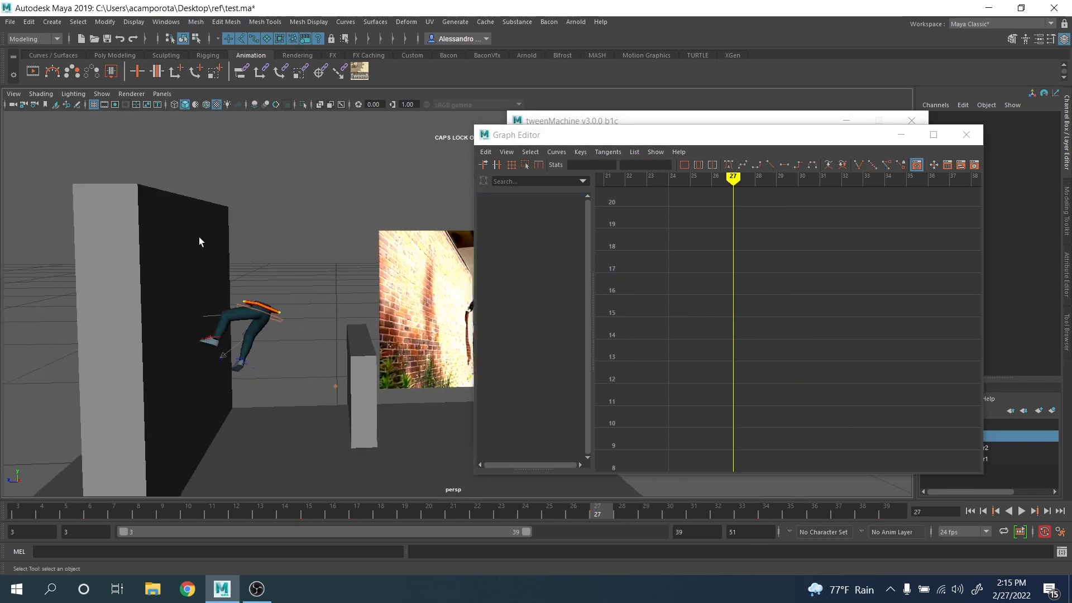
scroll(196, 236, down, 3)
drag(49, 216, 412, 444)
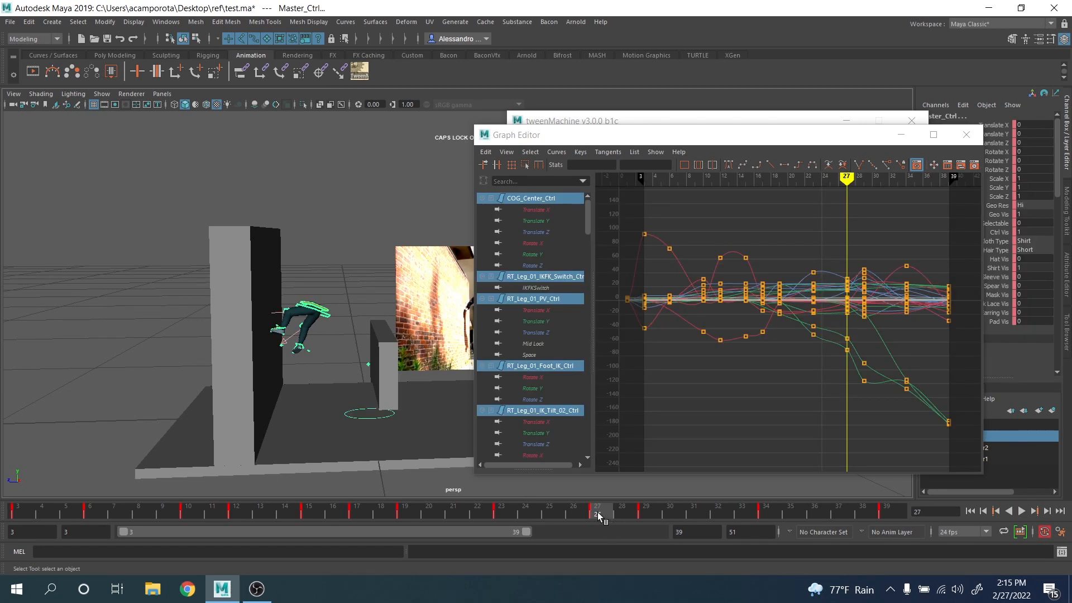
mouse_move(591, 511)
mouse_down()
mouse_move(520, 511)
mouse_move(574, 511)
mouse_up()
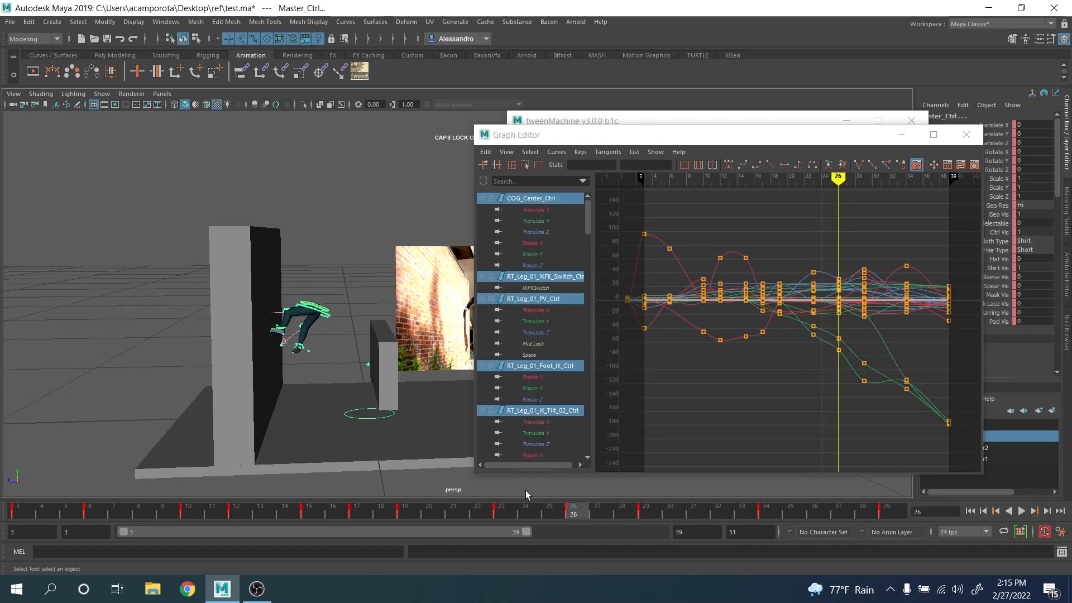
Step: Play back the whole animation to check the timing of the push-off from the wall
scroll(378, 329, up, 3)
click(1022, 511)
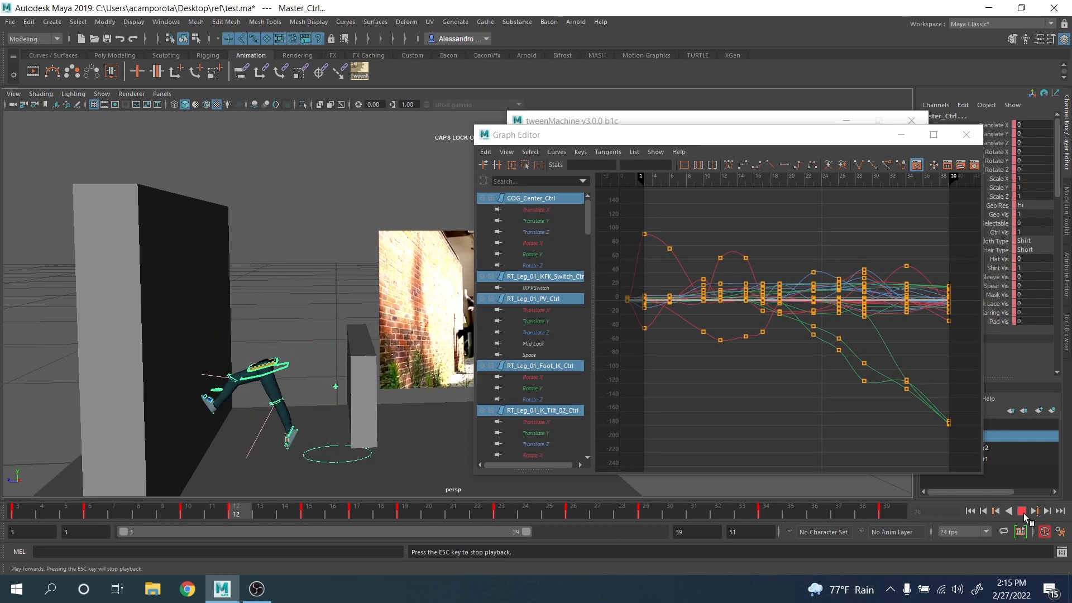
click(1023, 511)
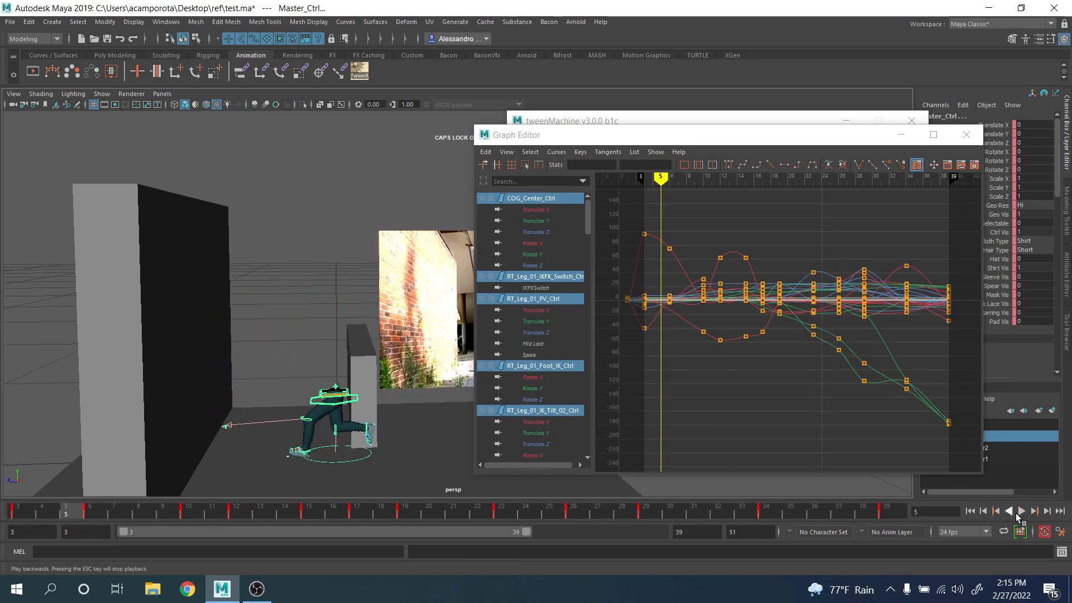
Step: Reselect the COG control, isolate its Translate Z curve and scrub through the push-off to frame 29
click(269, 293)
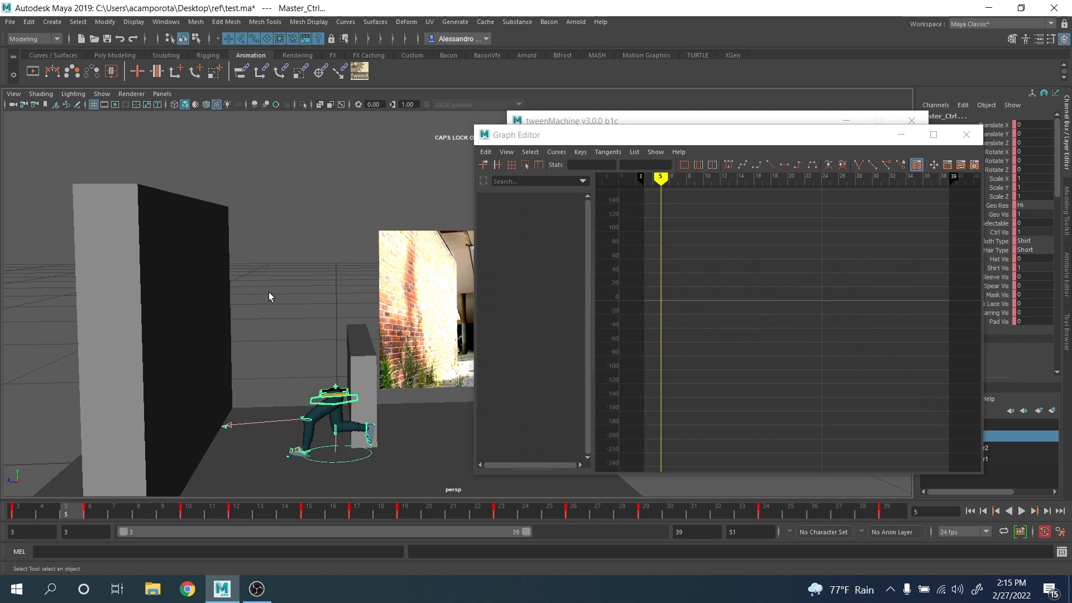
click(311, 402)
click(535, 231)
scroll(701, 318, up, 4)
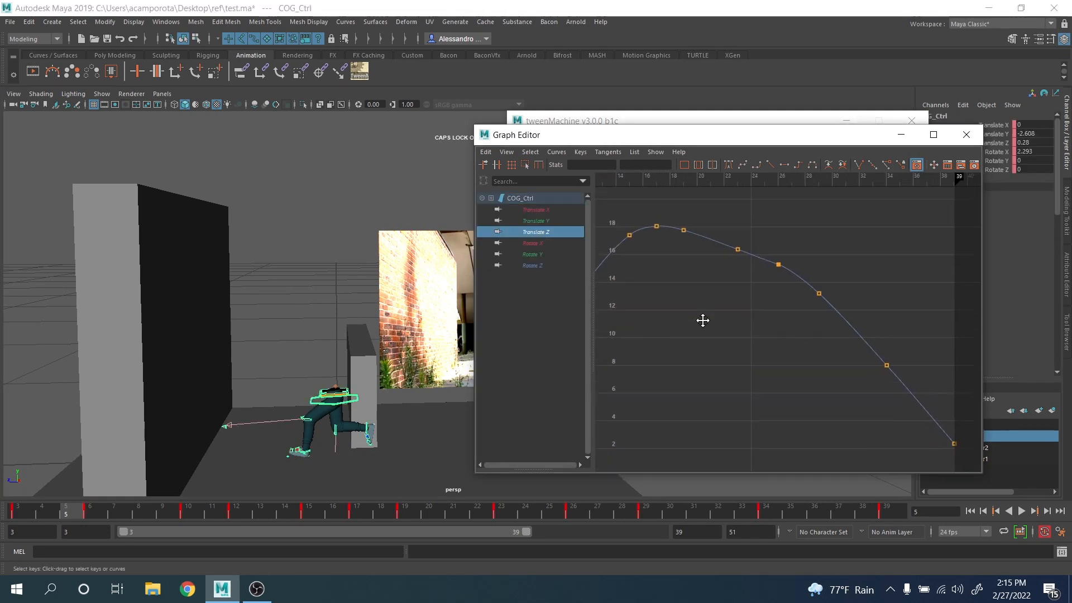
drag(524, 505, 656, 518)
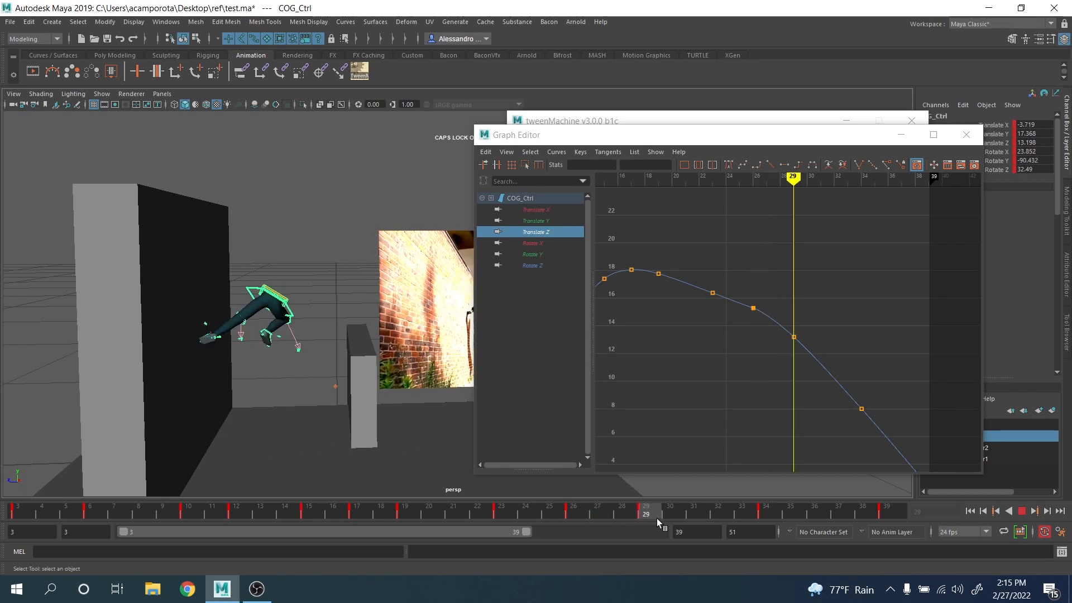
alt+middle_drag(727, 424, 642, 384)
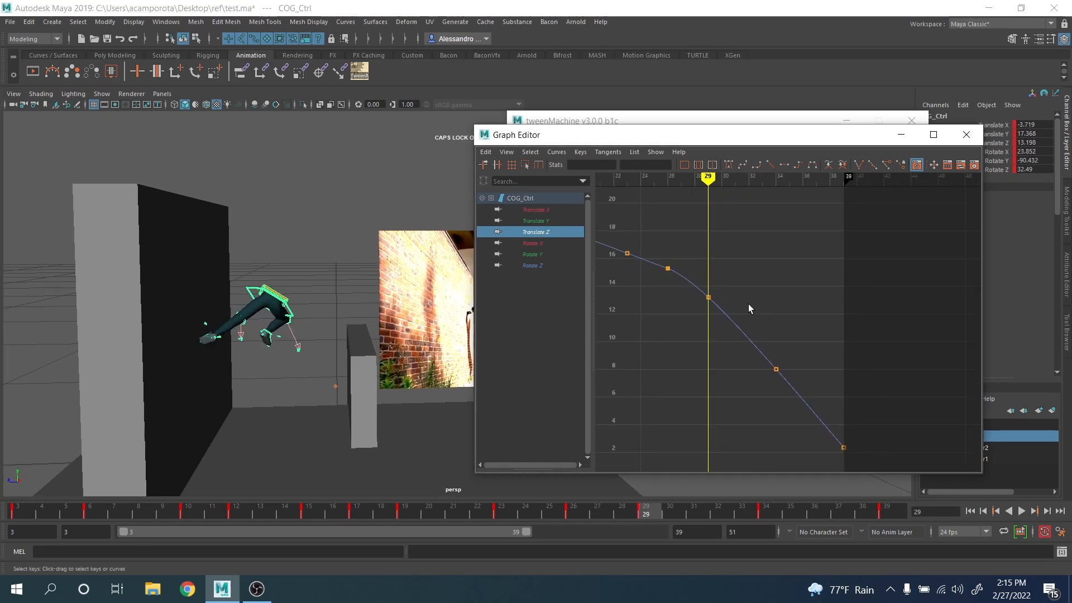
Step: Lower the COG Translate Z keys at frames 34 and 39 together, bringing frame 34 to about 6.77
alt+middle_drag(749, 303, 771, 322)
alt+shift+right_drag(772, 324, 772, 293)
scroll(771, 323, down, 3)
alt+middle_drag(815, 369, 712, 243)
alt+shift+right_drag(748, 275, 750, 316)
alt+shift+right_drag(750, 293, 783, 293)
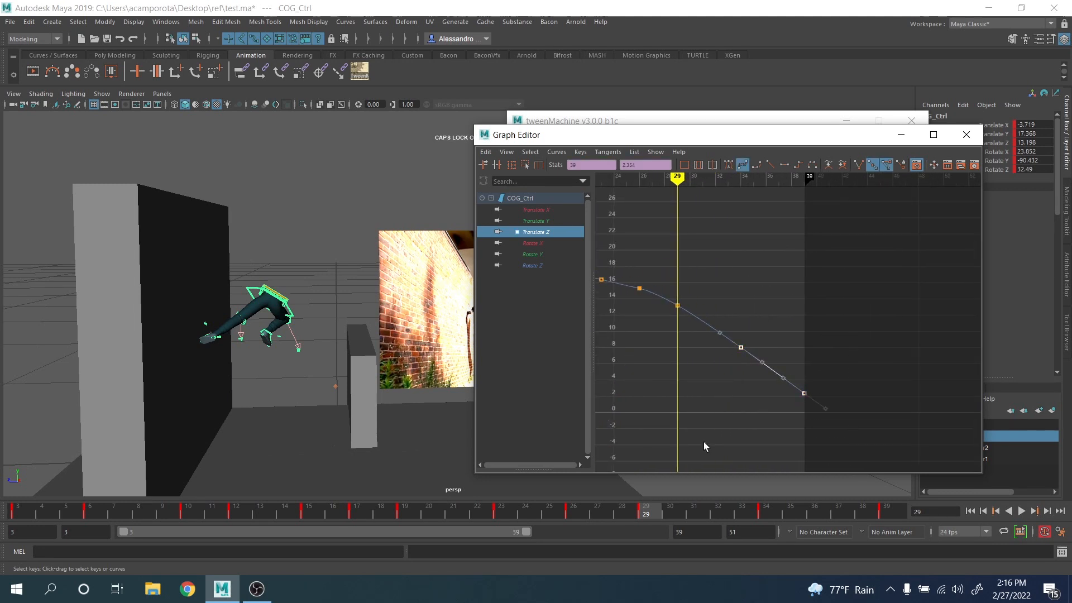
key(.)
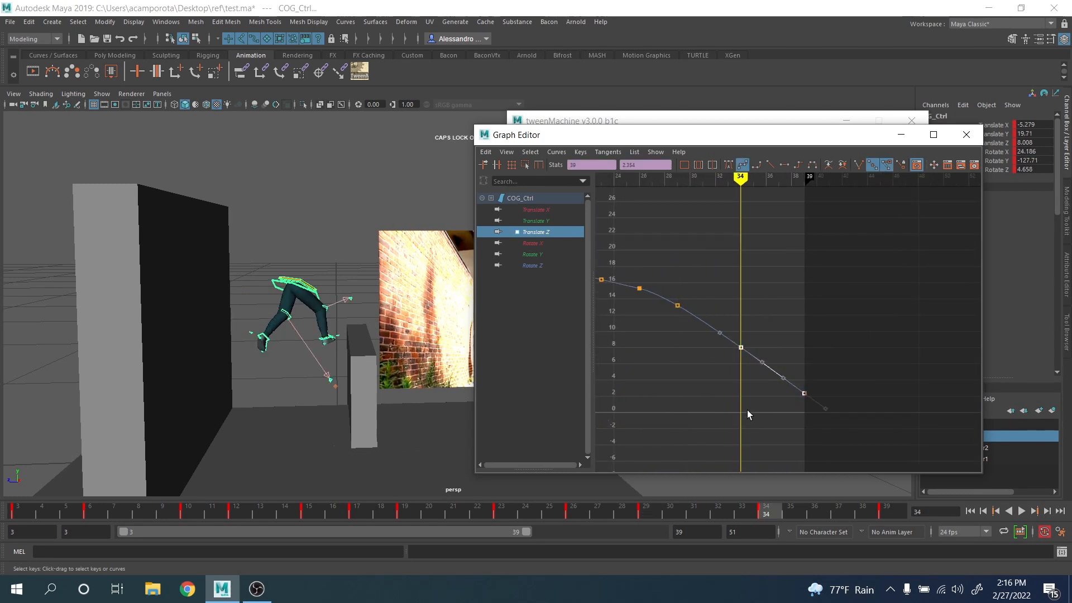
middle_drag(747, 410, 743, 403)
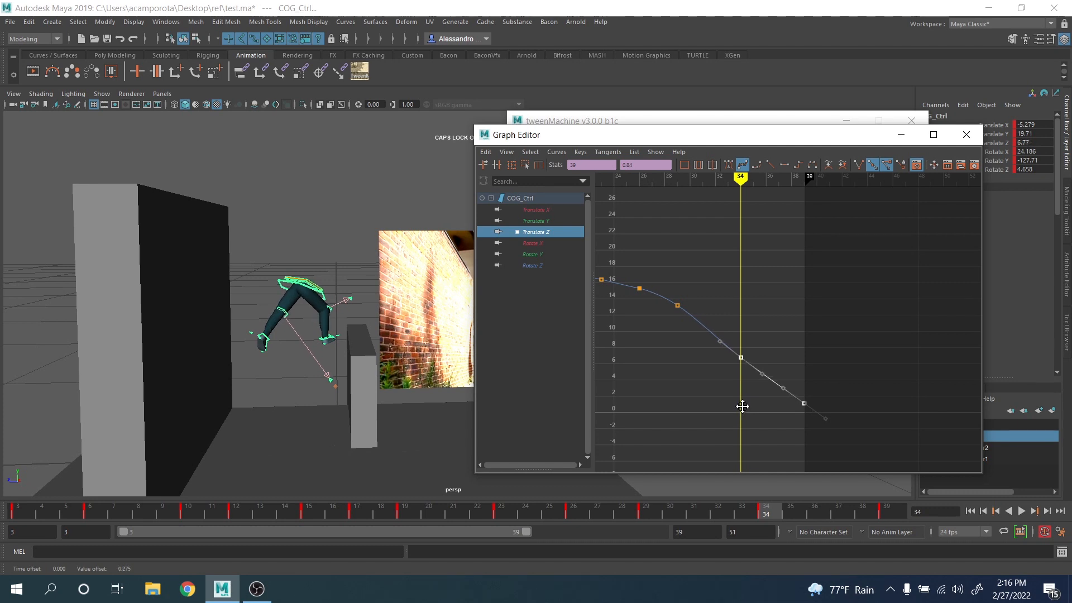
Step: Lower the COG Translate Z key at frame 39 to about -0.33 and play back the animation
click(694, 283)
drag(775, 340, 816, 440)
key(.)
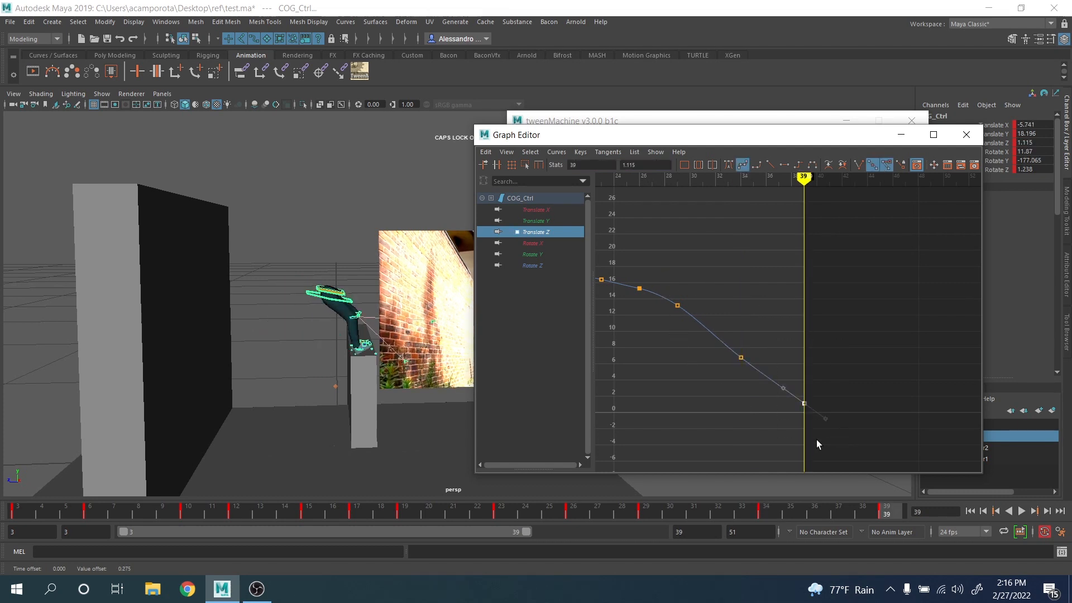
middle_drag(813, 443, 812, 450)
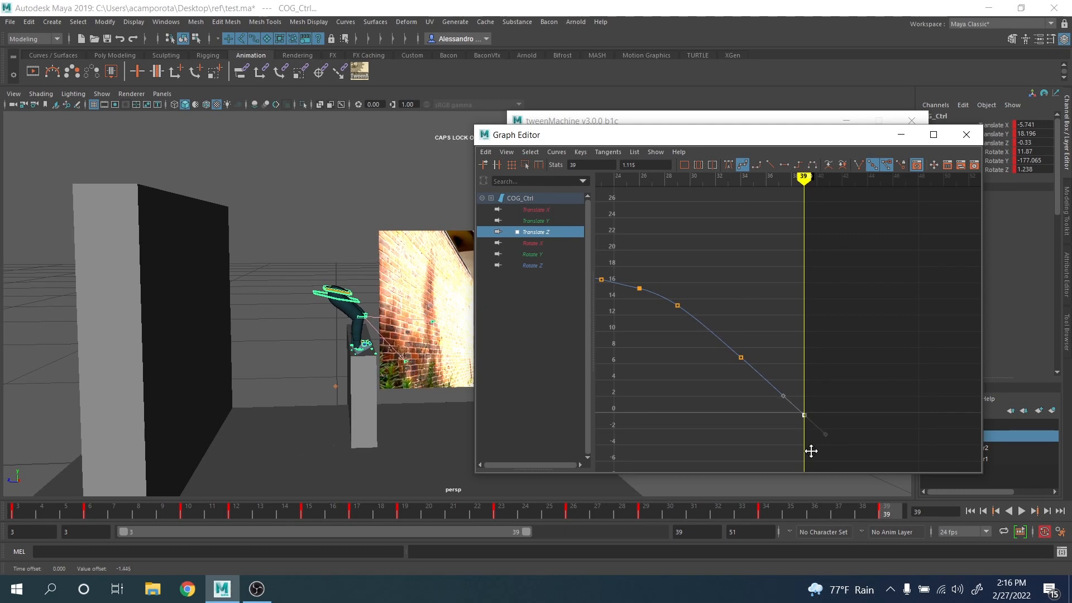
click(1019, 510)
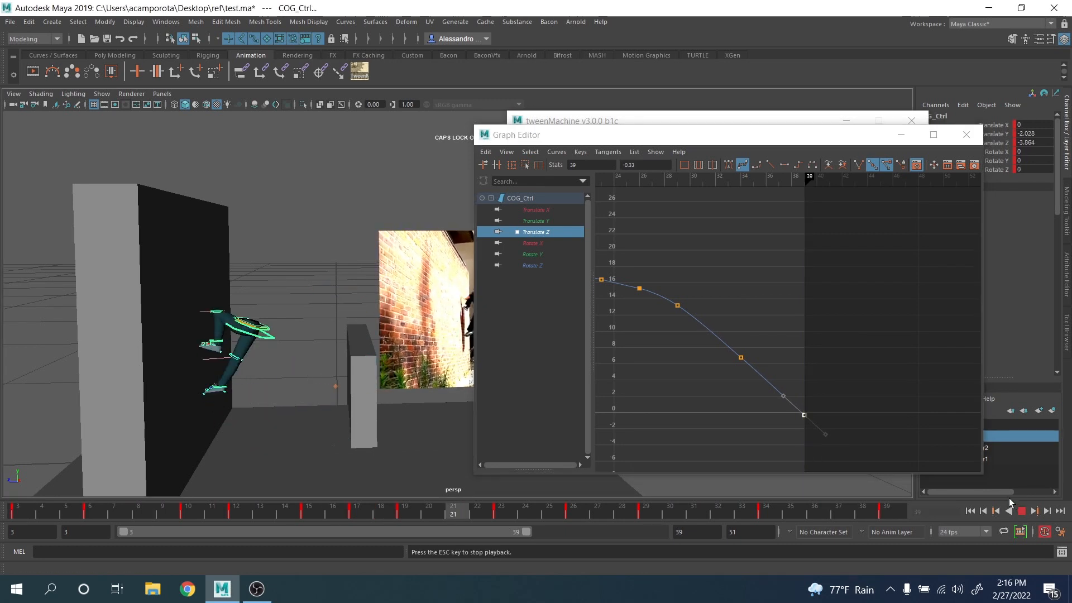
click(1014, 511)
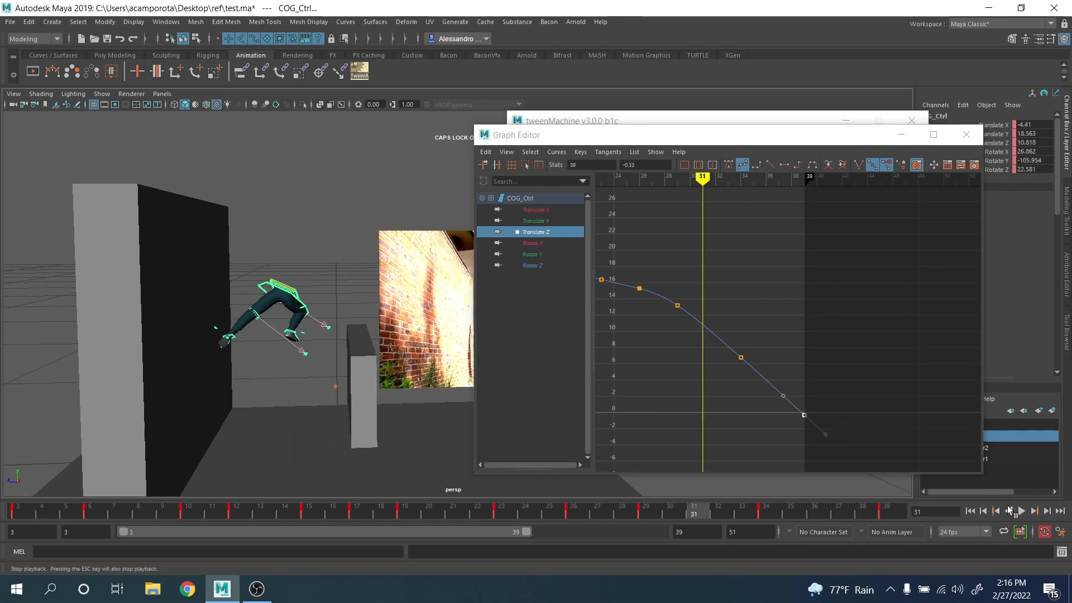
Step: Select all the character's controls and shift their frame 26 keys back to frame 27
drag(68, 179, 363, 386)
click(651, 513)
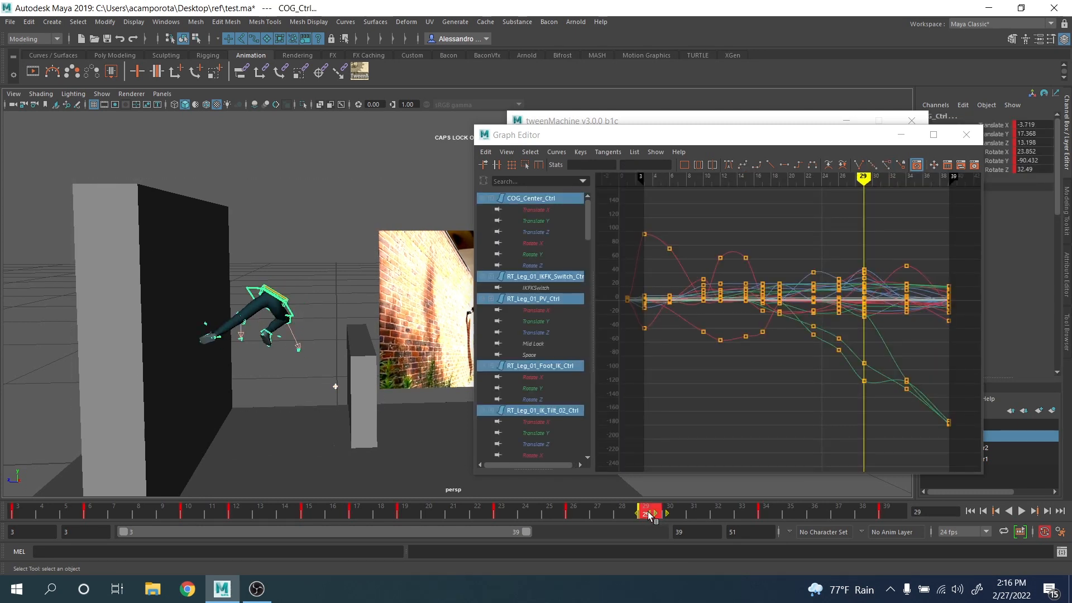
mouse_move(620, 514)
mouse_down()
mouse_move(575, 513)
mouse_move(642, 515)
mouse_move(568, 514)
mouse_move(599, 513)
mouse_up()
shift+click(577, 514)
Step: Apply auto tangents to the COG control's Translate Z keys at frames 23 and 27
click(301, 337)
click(277, 322)
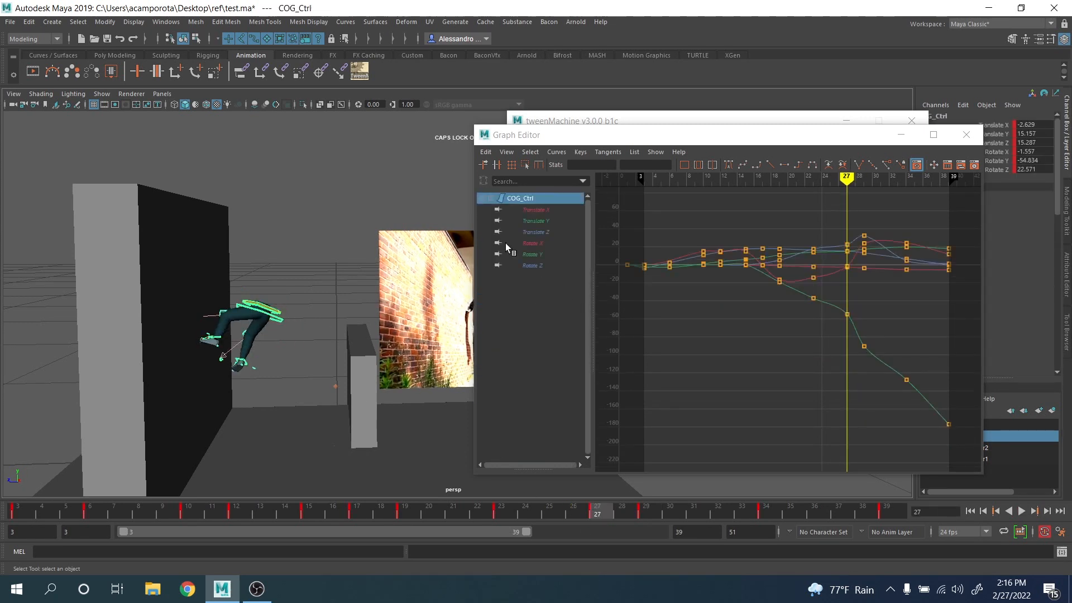
click(536, 232)
scroll(698, 311, up, 5)
alt+shift+right_drag(712, 354, 786, 337)
alt+middle_drag(786, 337, 732, 369)
alt+shift+right_drag(732, 369, 765, 323)
alt+middle_drag(765, 323, 736, 291)
alt+right_drag(736, 291, 756, 297)
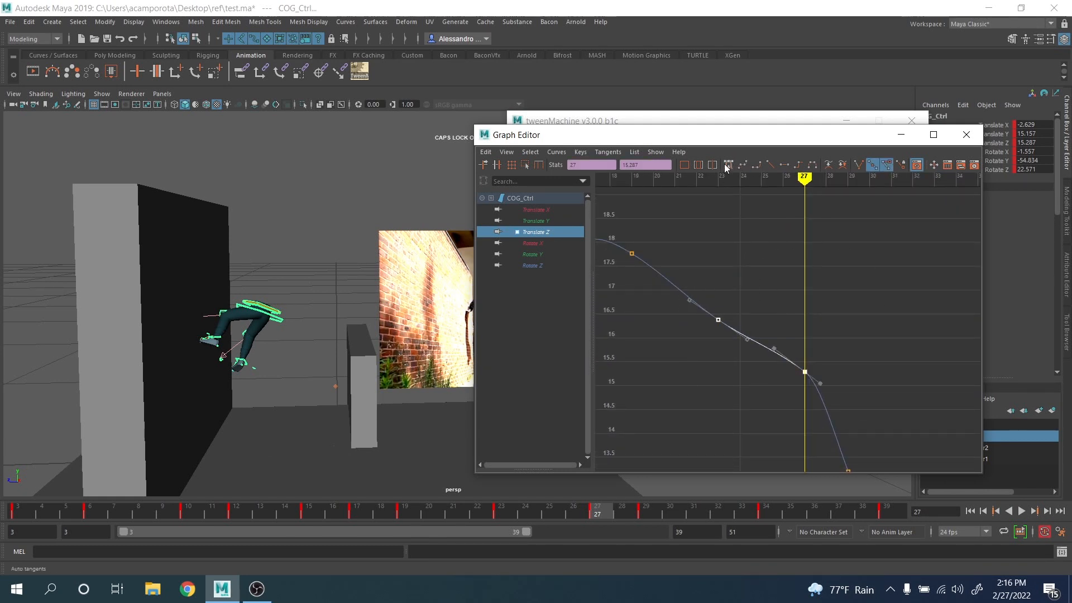
scroll(776, 286, down, 6)
click(776, 285)
scroll(779, 299, up, 3)
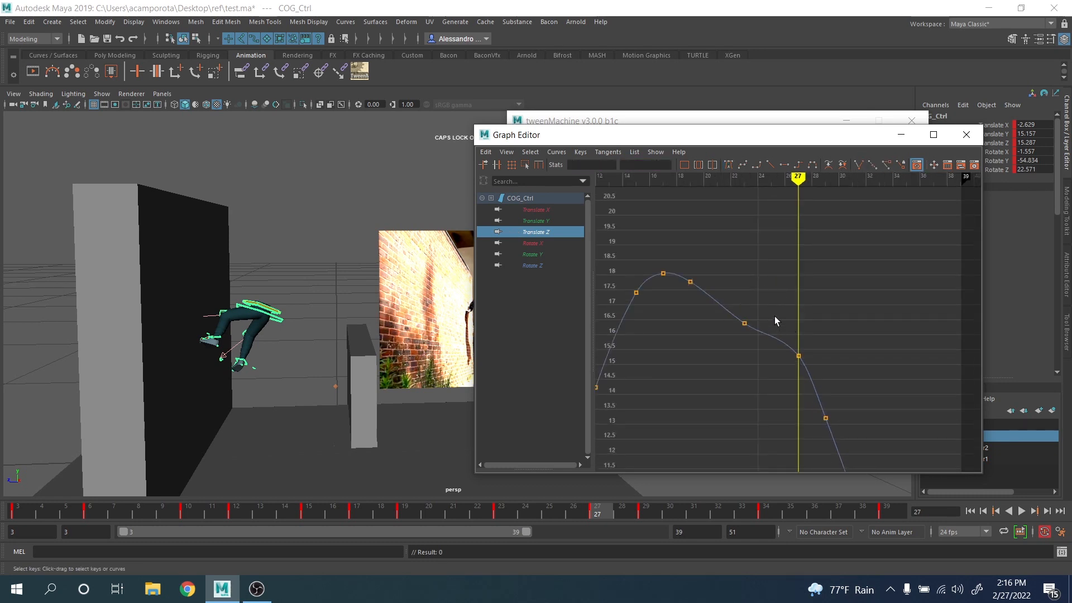
Step: Raise the COG Translate Z key at frame 29 to about 13.44 to smooth the curve after frame 27
drag(776, 317, 824, 379)
alt+middle_drag(824, 379, 773, 315)
scroll(773, 314, down, 5)
alt+shift+right_drag(773, 314, 795, 318)
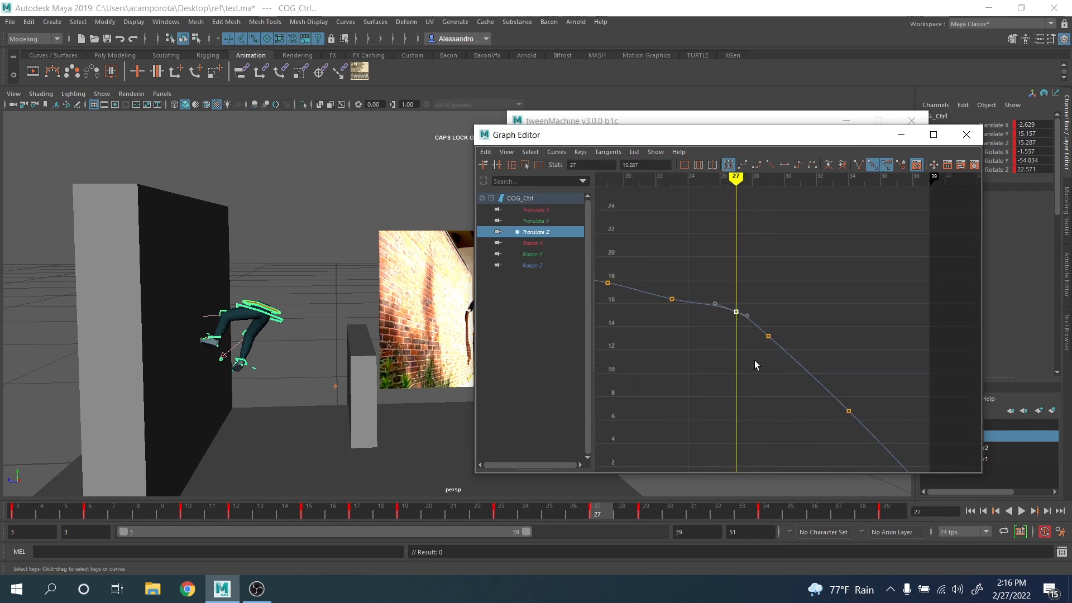
alt+middle_drag(806, 362, 734, 279)
mouse_move(796, 305)
alt+shift+right_down()
mouse_move(776, 304)
mouse_move(788, 309)
alt+shift+right_up()
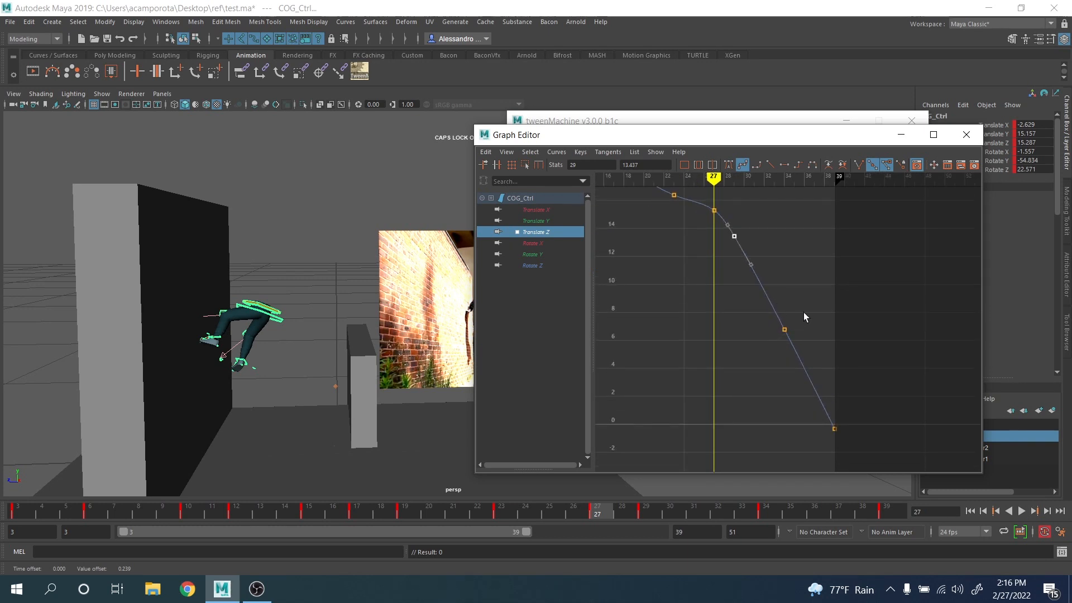
Step: Isolate the COG Translate Y curve and adjust the incoming tangent of its key at frame 27
click(542, 223)
alt+middle_drag(698, 257, 851, 242)
scroll(737, 325, down, 4)
scroll(744, 317, up, 4)
scroll(730, 329, up, 5)
scroll(849, 244, down, 3)
scroll(786, 278, up, 3)
drag(786, 278, 850, 338)
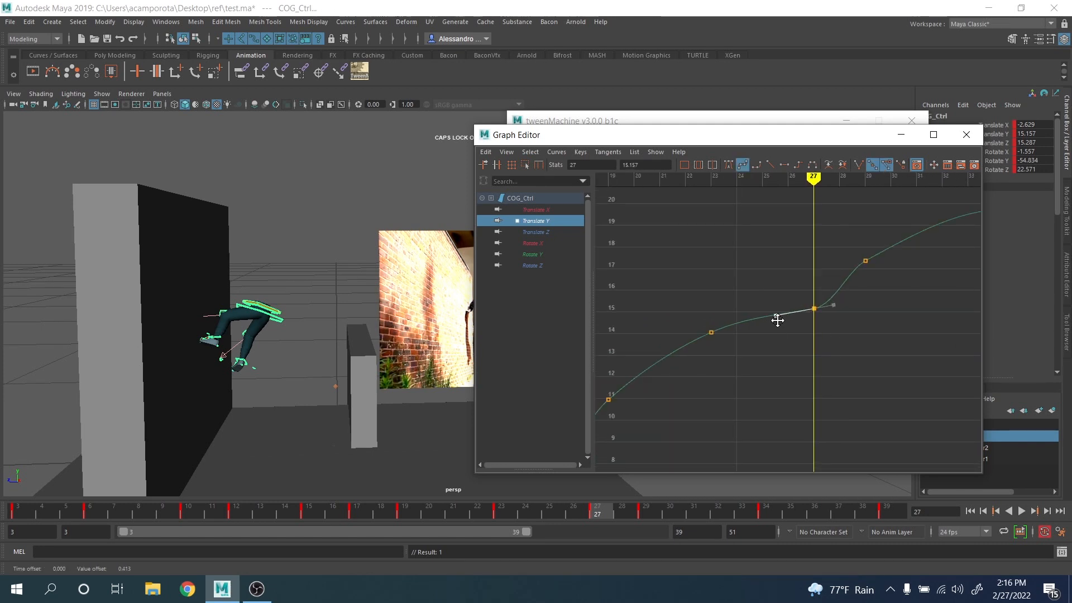
scroll(814, 307, down, 3)
alt+middle_drag(814, 307, 720, 380)
Step: Raise the COG Translate Y keys at frames 34 and 39 together, bringing frame 34 to about 22.23, and play the animation
click(644, 504)
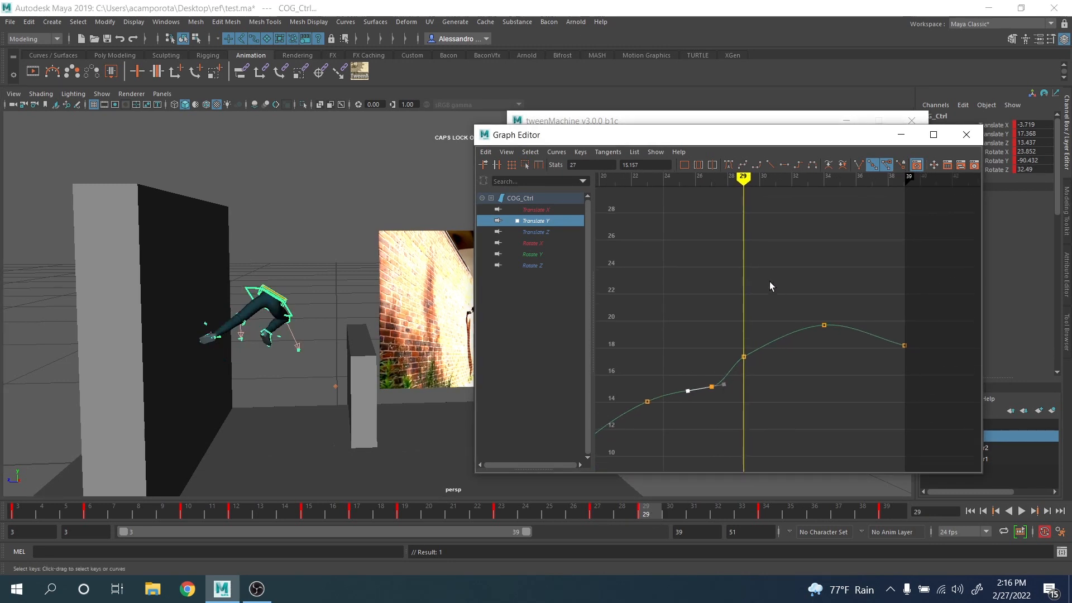
drag(770, 281, 900, 400)
key(period)
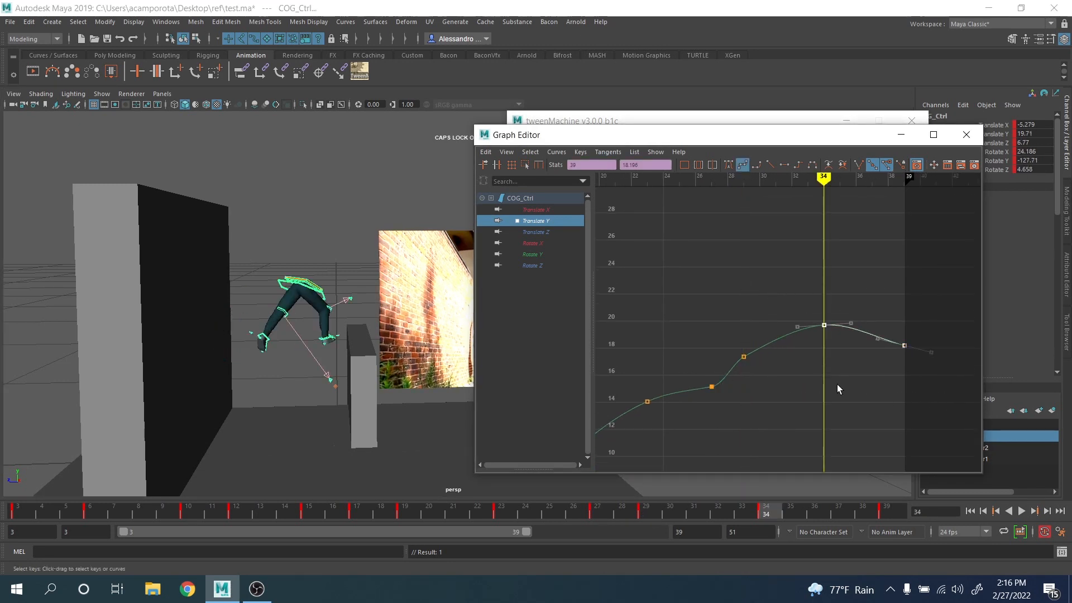
middle_drag(836, 385, 839, 350)
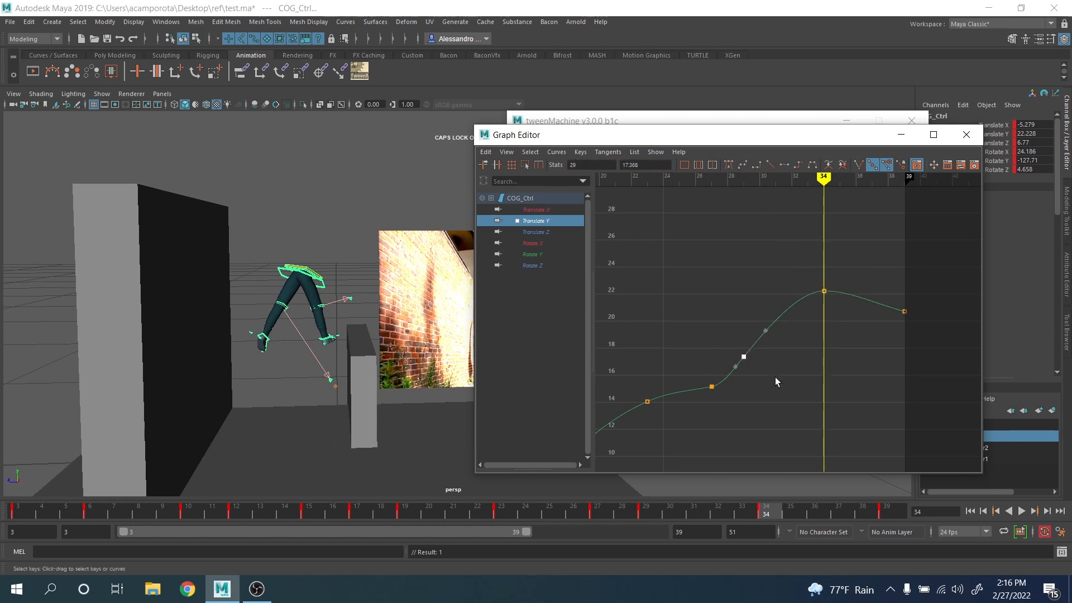
click(1022, 511)
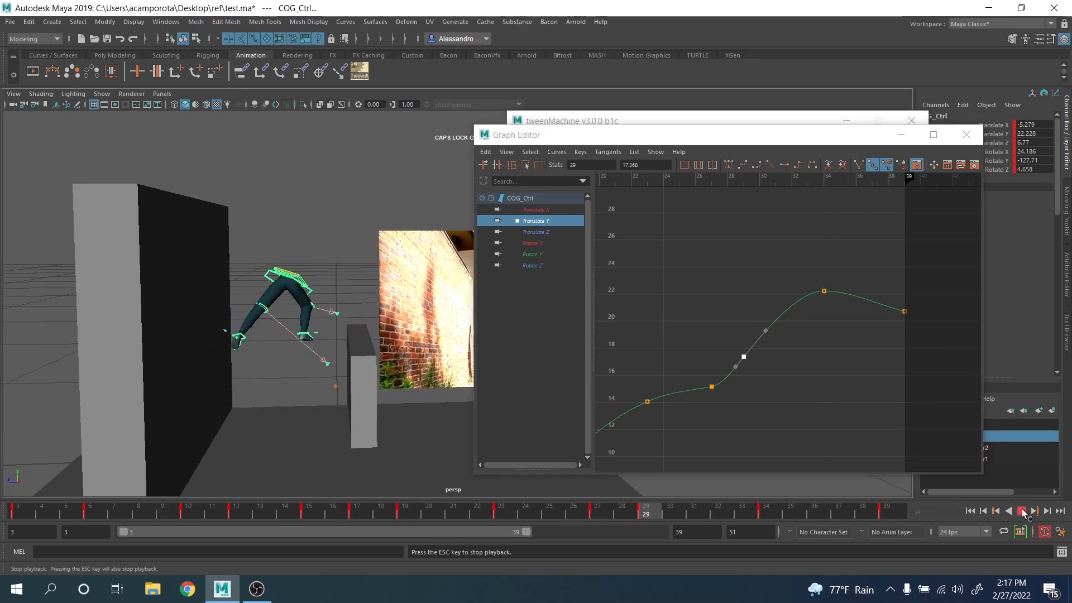
click(1020, 510)
Step: Select all the character's controls, shift their frame 39 keys back to frame 38, and play the animation
click(296, 303)
scroll(296, 302, down, 3)
drag(131, 280, 435, 449)
shift+click(886, 511)
drag(890, 514, 870, 514)
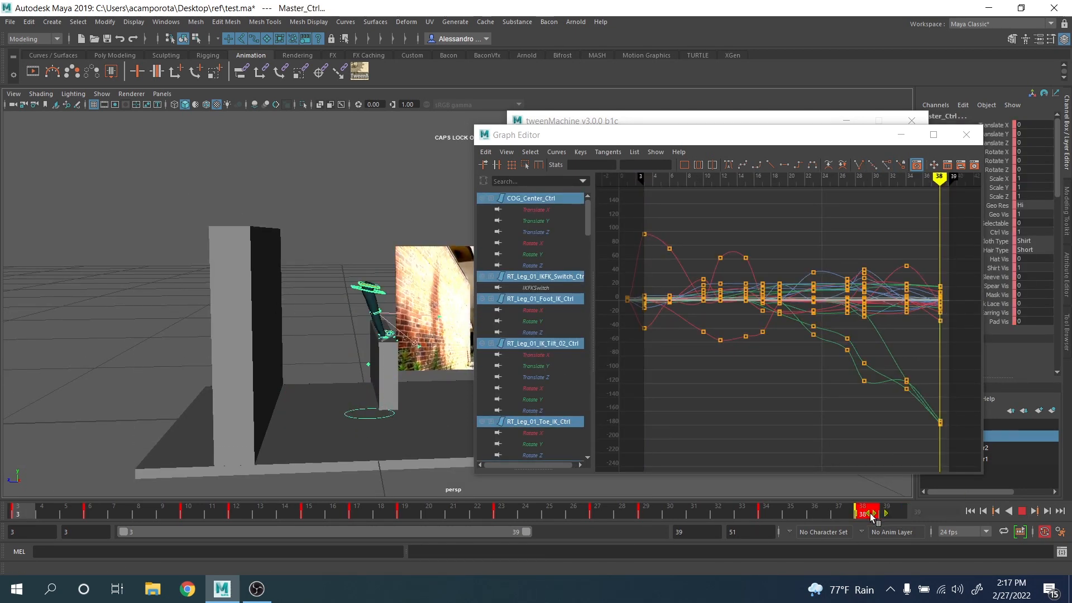
mouse_move(221, 283)
alt+mouse_down()
mouse_move(215, 296)
mouse_move(226, 299)
alt+mouse_up()
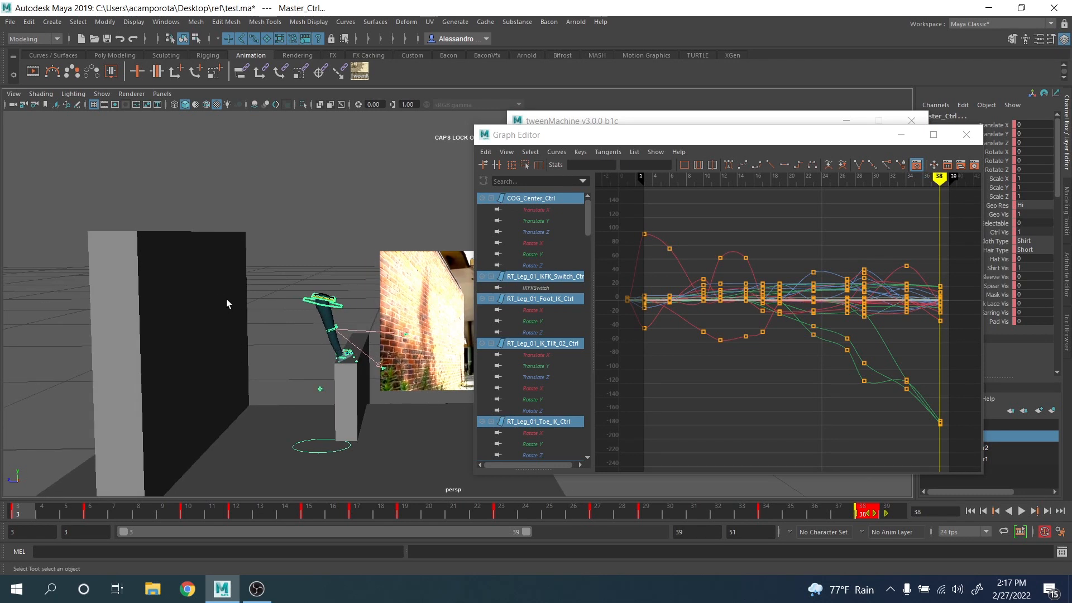
click(226, 300)
click(1021, 512)
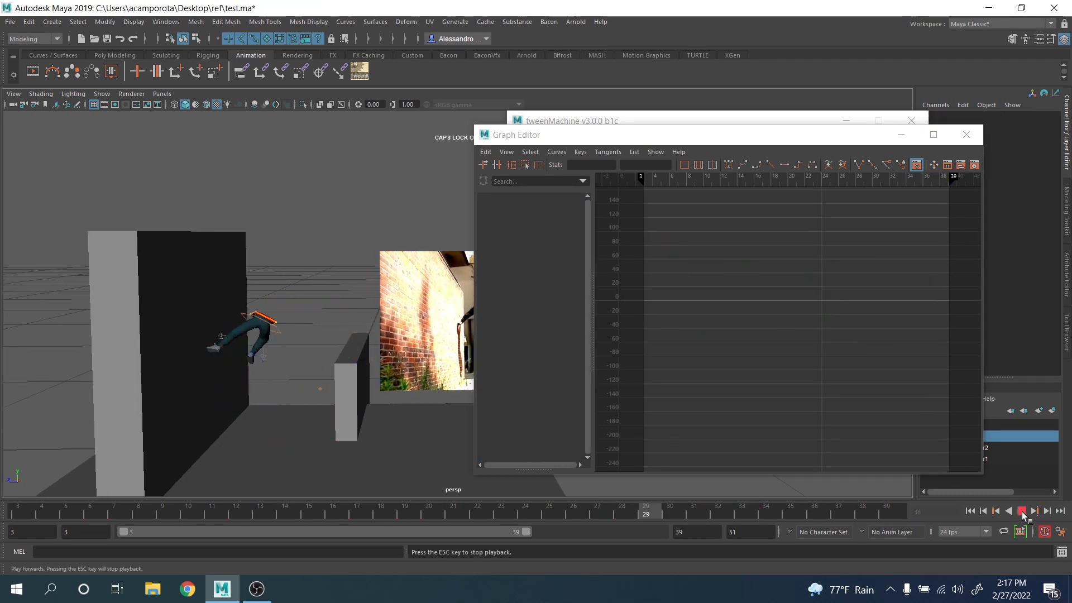
click(1023, 513)
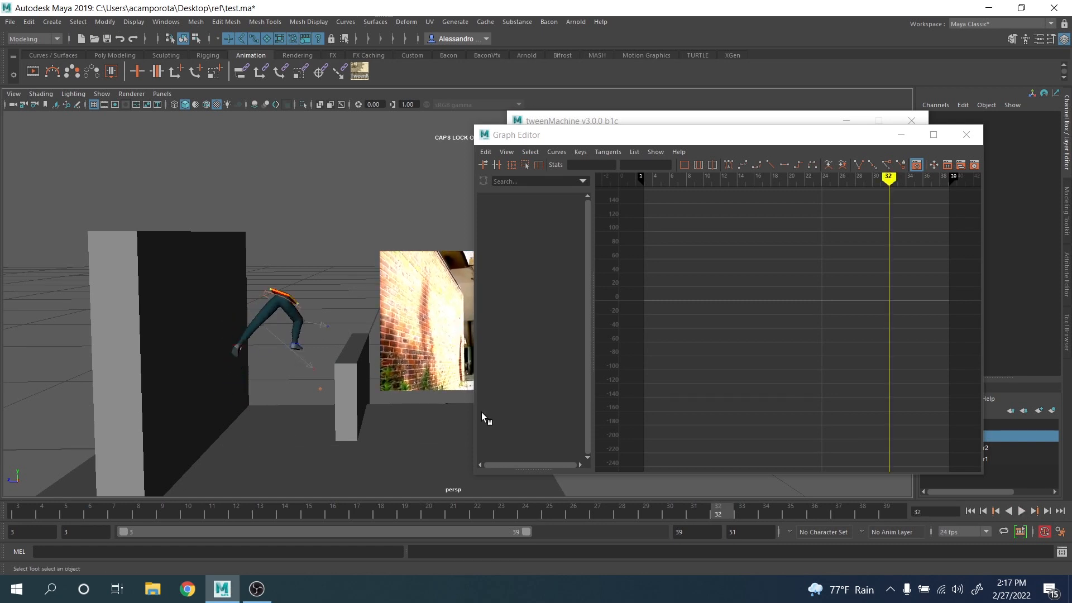
Step: At frame 34, raise the right foot's IK control slightly and move it a little toward the ledge
alt+middle_drag(321, 353, 375, 369)
scroll(375, 369, up, 4)
click(269, 383)
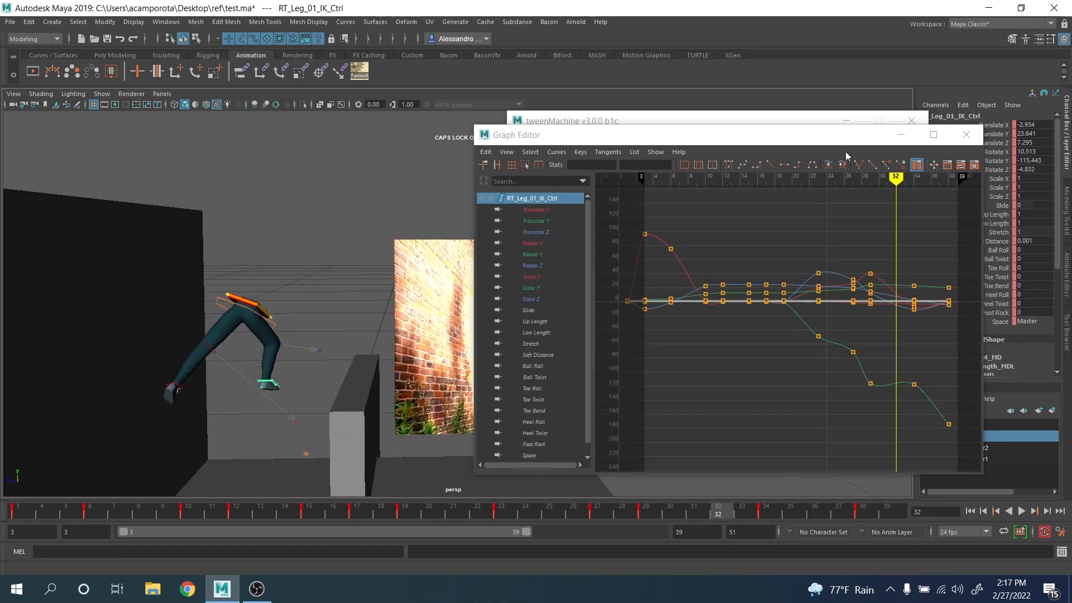
click(902, 139)
click(764, 509)
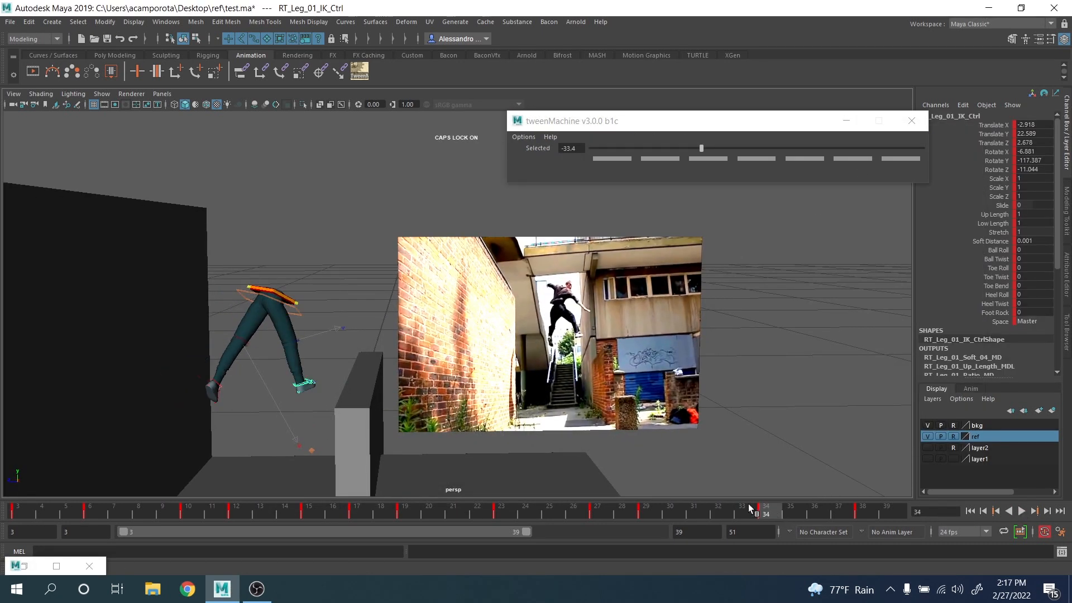
scroll(487, 375, up, 2)
scroll(488, 375, up, 1)
key(w)
click(299, 320)
key(ctrl+z)
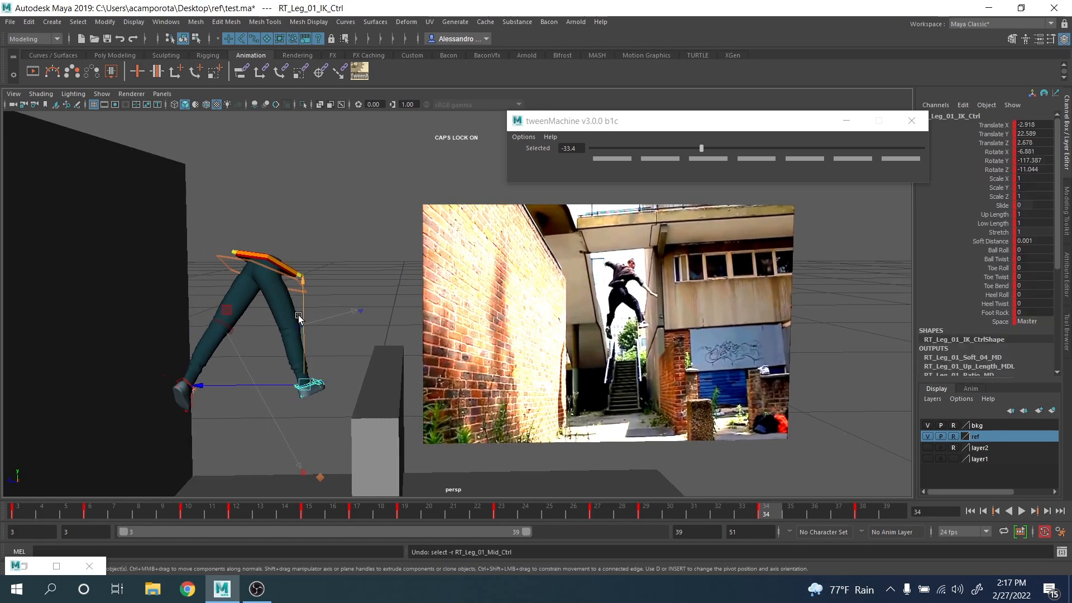
drag(301, 314, 301, 299)
drag(270, 371, 278, 370)
Step: At frame 38, select both foot IK controls and raise them, bringing the left foot's Translate Y to about 21.7
click(860, 511)
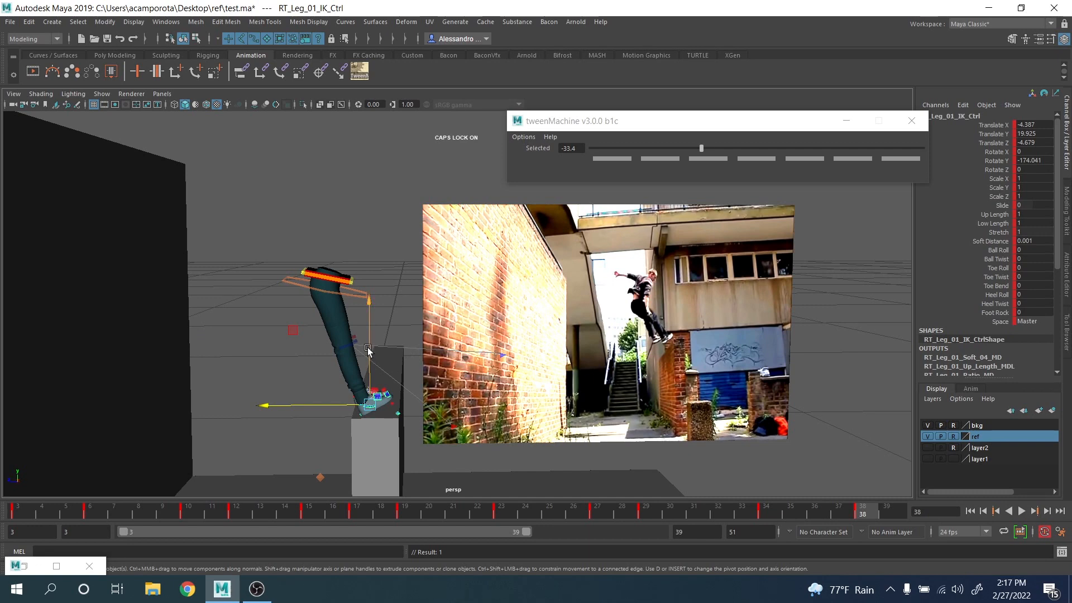
alt+drag(388, 357, 345, 374)
key(q)
alt+right_drag(345, 374, 455, 393)
alt+drag(455, 394, 386, 398)
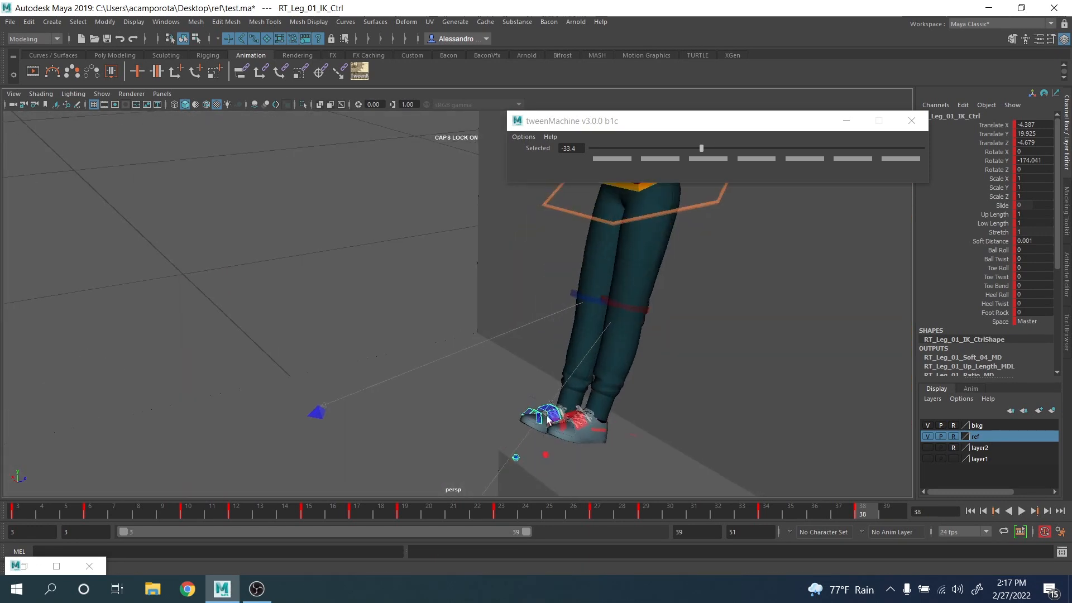
shift+click(605, 432)
alt+drag(606, 434, 643, 404)
alt+right_drag(643, 404, 570, 410)
alt+drag(571, 411, 553, 386)
key(w)
drag(385, 350, 388, 339)
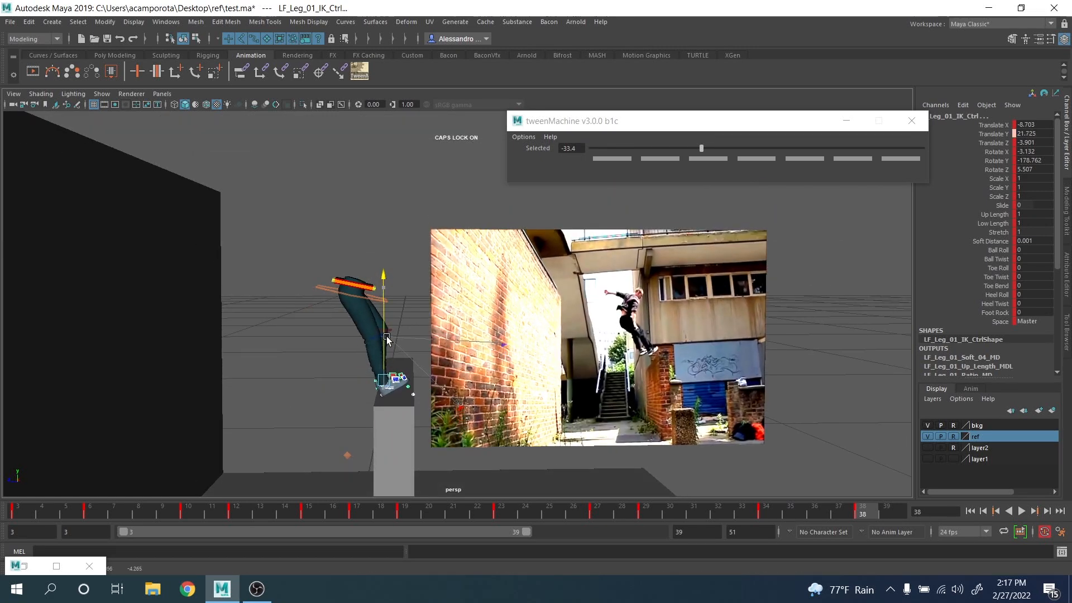
Step: At frame 34, move the left foot's IK control to about Translate Y 25.93 and Z 13.55, and rotate the foot
click(770, 510)
alt+middle_drag(399, 383, 459, 377)
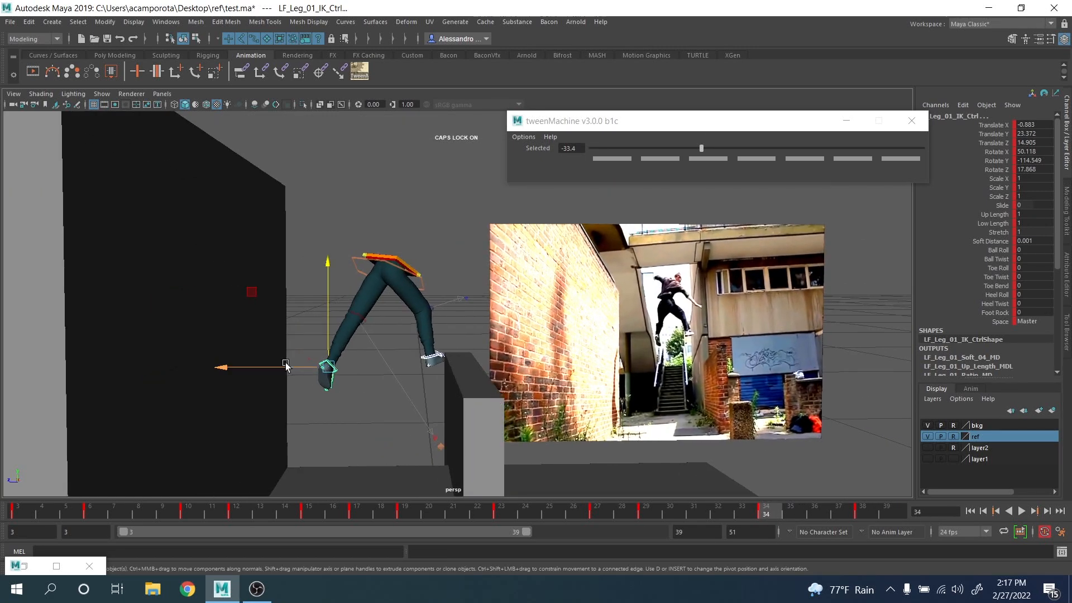
click(361, 380)
click(333, 363)
drag(255, 293, 267, 278)
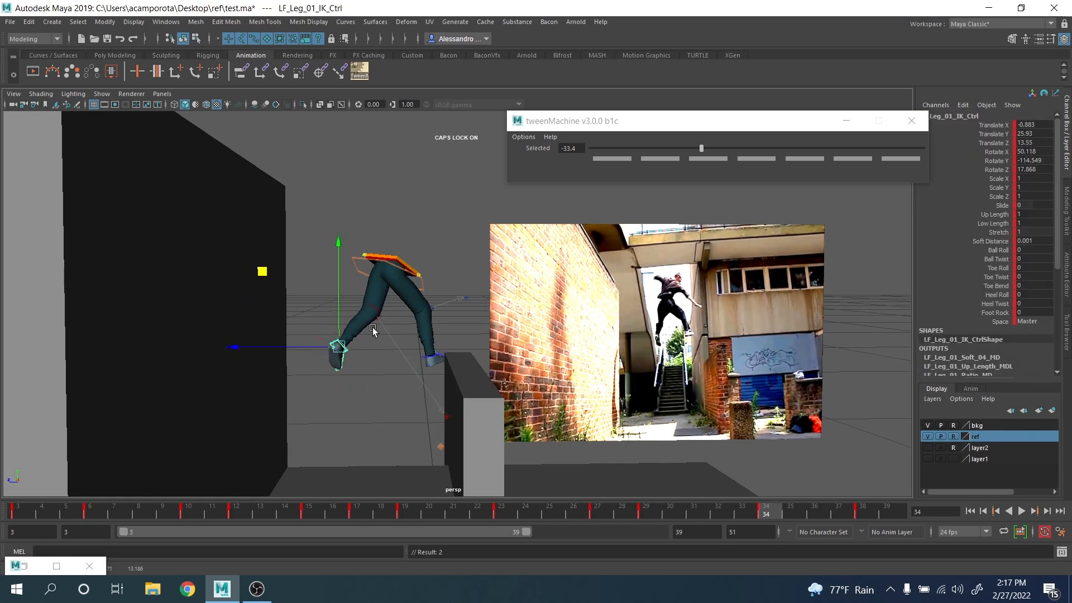
key(e)
drag(373, 329, 387, 317)
Step: Play the animation in a wider view of both walls and hide the ref layer during playback
key(w)
click(447, 417)
mouse_move(421, 403)
alt+mouse_down()
mouse_move(466, 477)
mouse_move(495, 481)
mouse_move(428, 397)
alt+mouse_up()
alt+drag(452, 435, 426, 379)
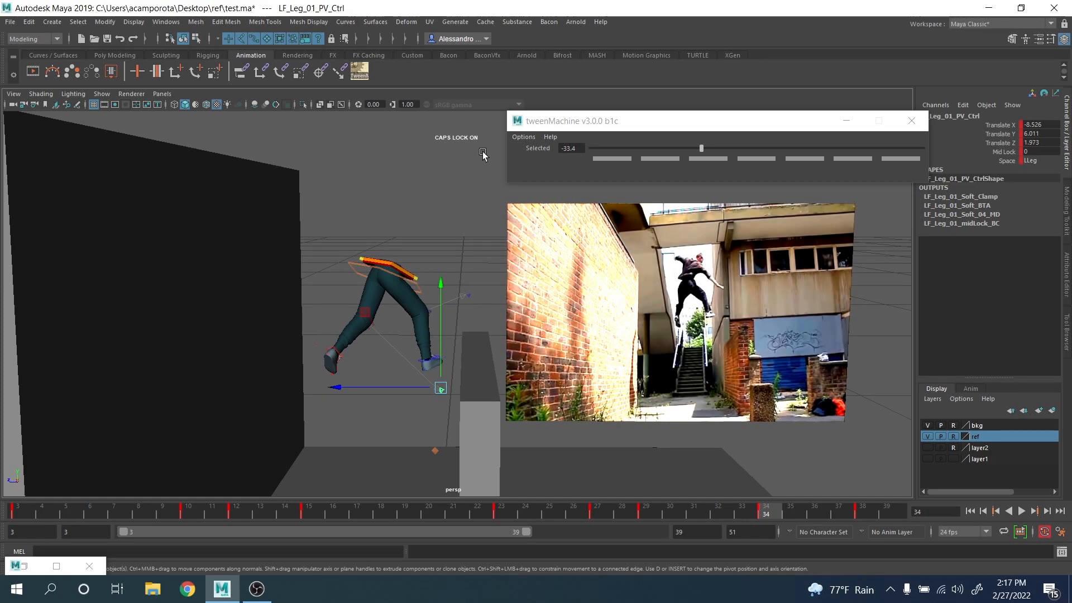
alt+drag(481, 155, 469, 229)
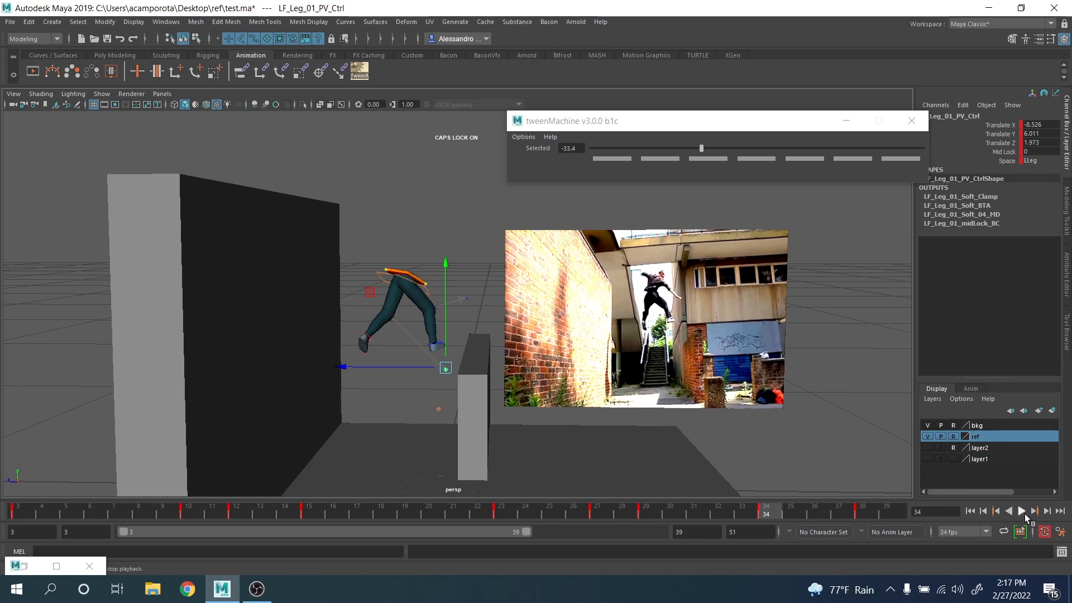
click(1024, 513)
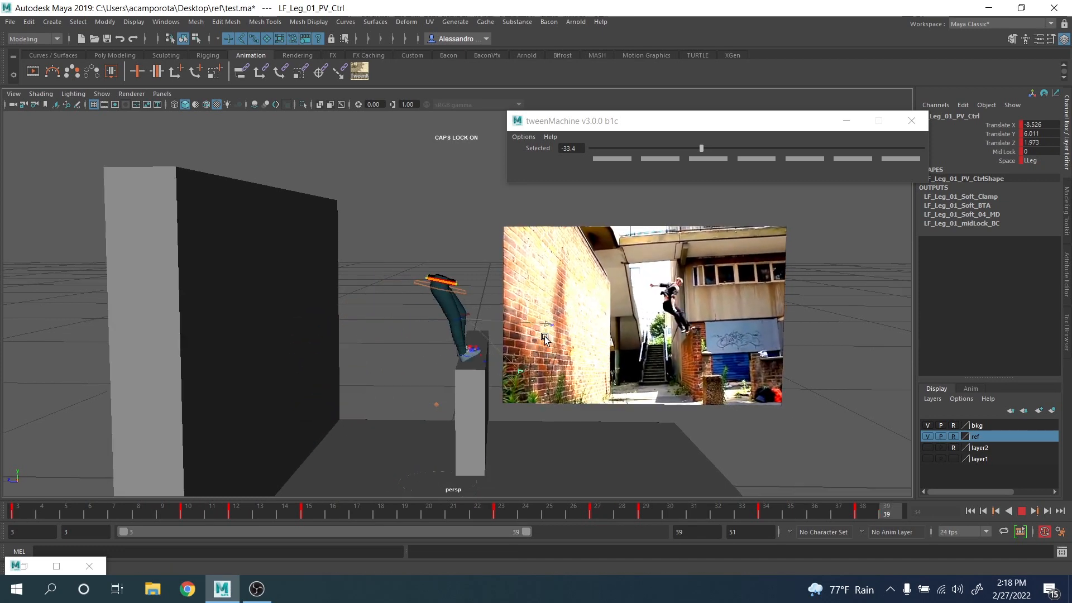
click(928, 436)
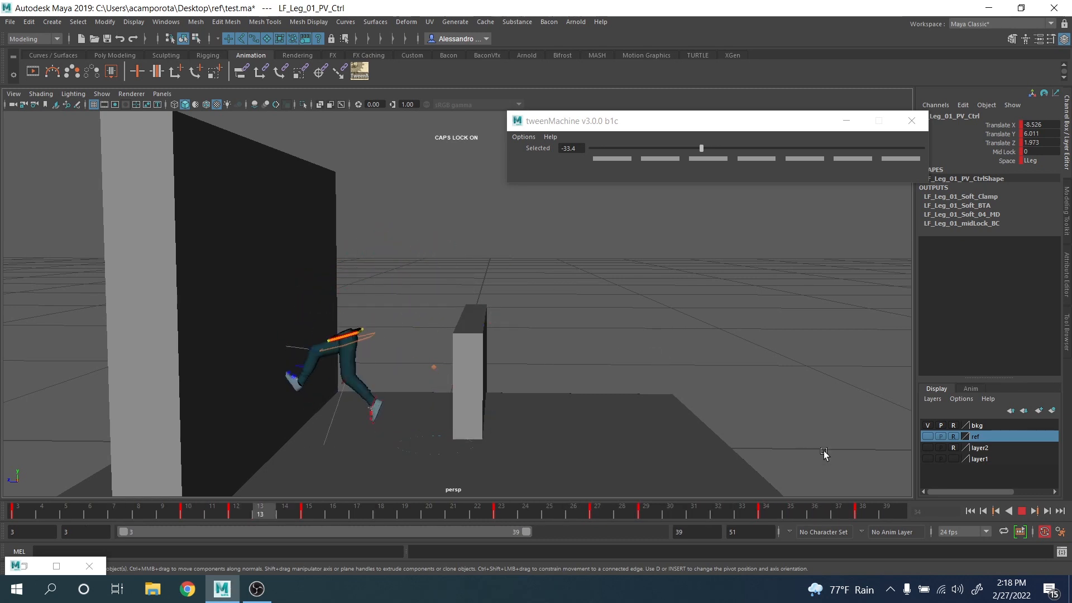
click(1024, 512)
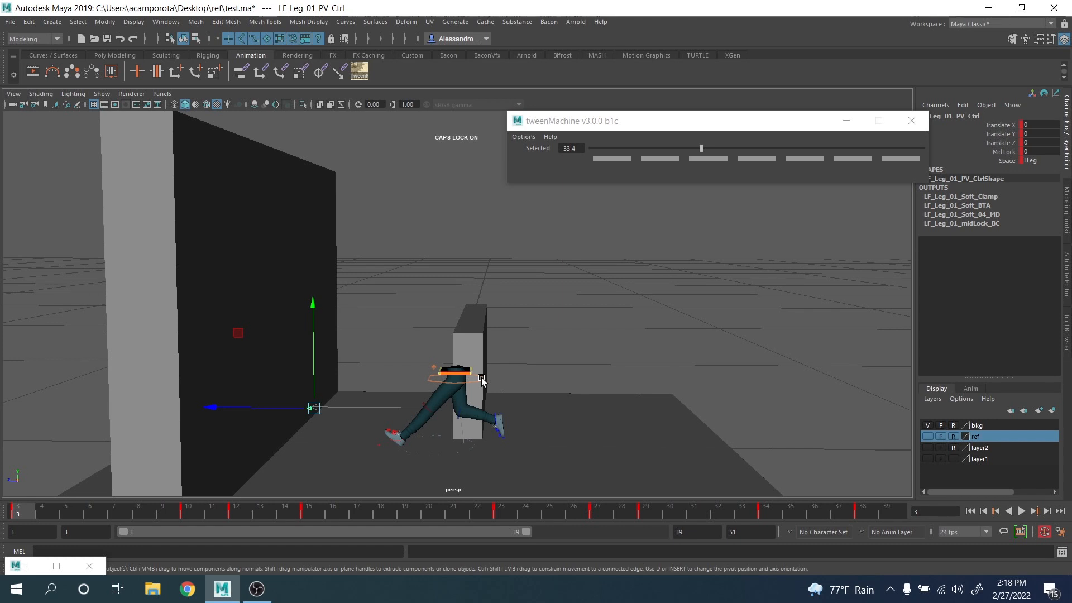
Step: Select all the character's controls and delete their keys at frame 39
click(708, 359)
drag(96, 245, 538, 474)
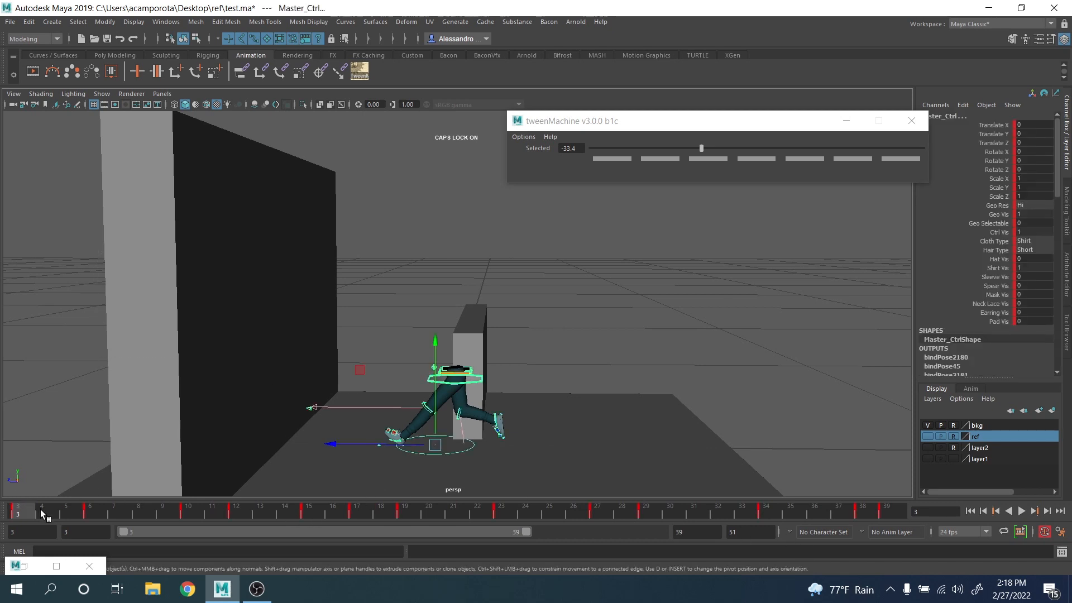
key(alt+v)
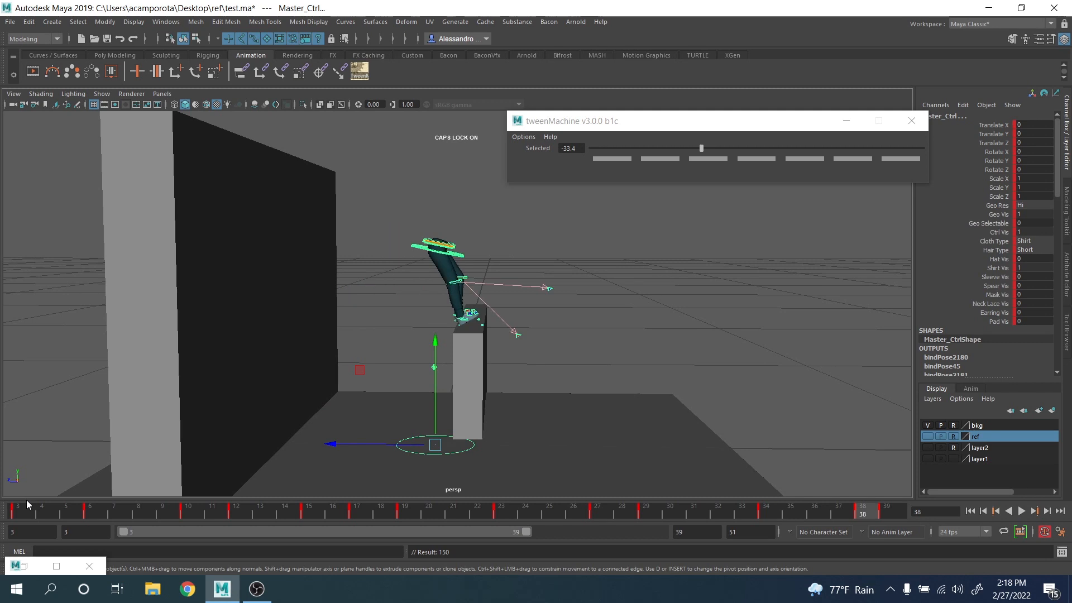
right_click(887, 509)
click(913, 358)
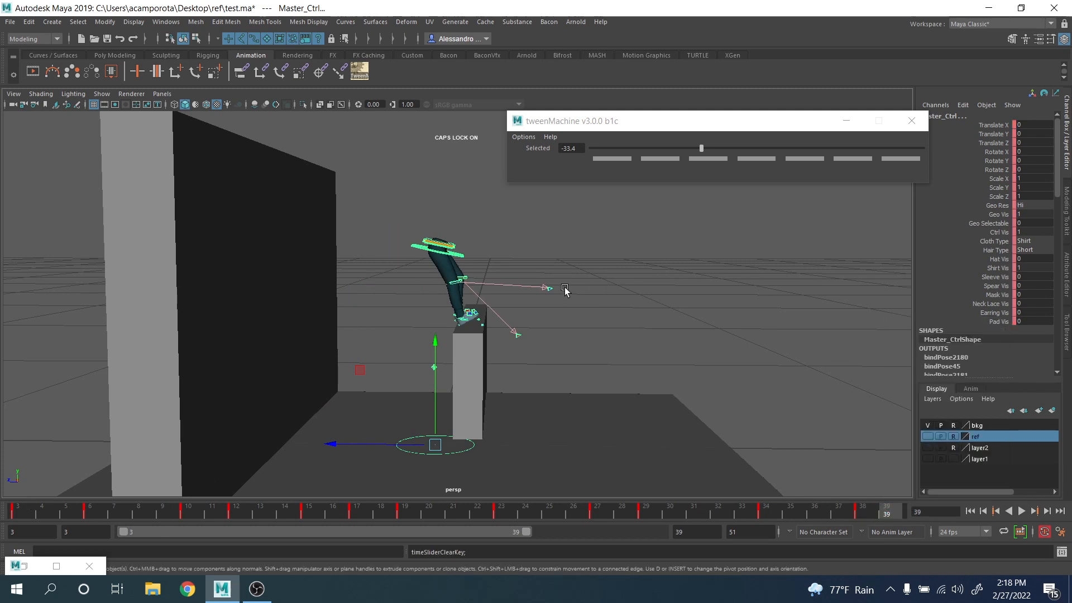
Step: Apply auto tangents to all keys of the character's controls from frame 3 onward in the Graph Editor
click(125, 190)
drag(106, 191, 776, 528)
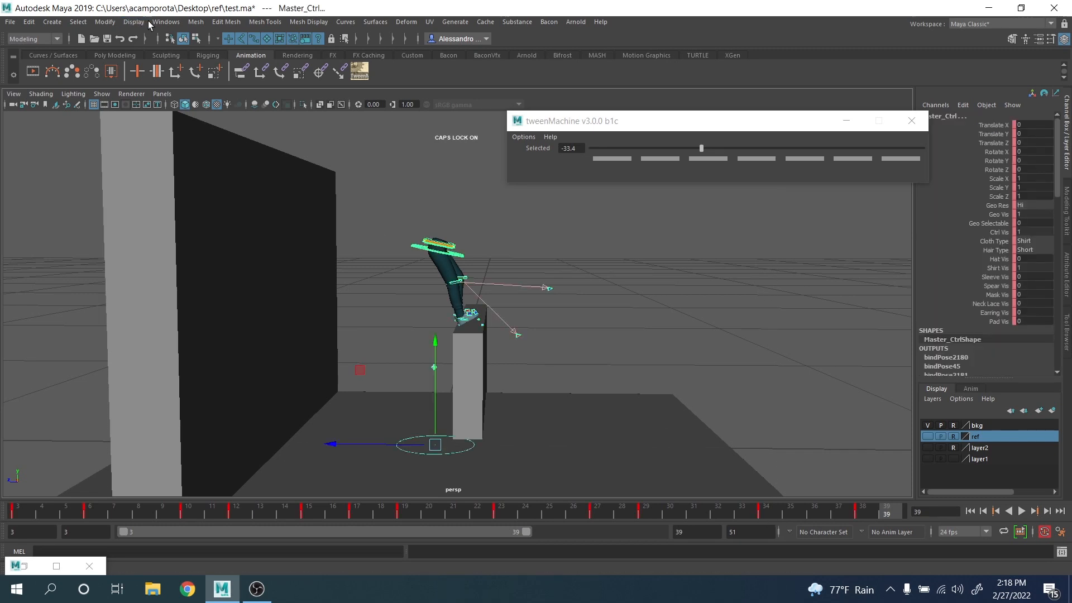
click(162, 22)
mouse_move(194, 85)
click(328, 97)
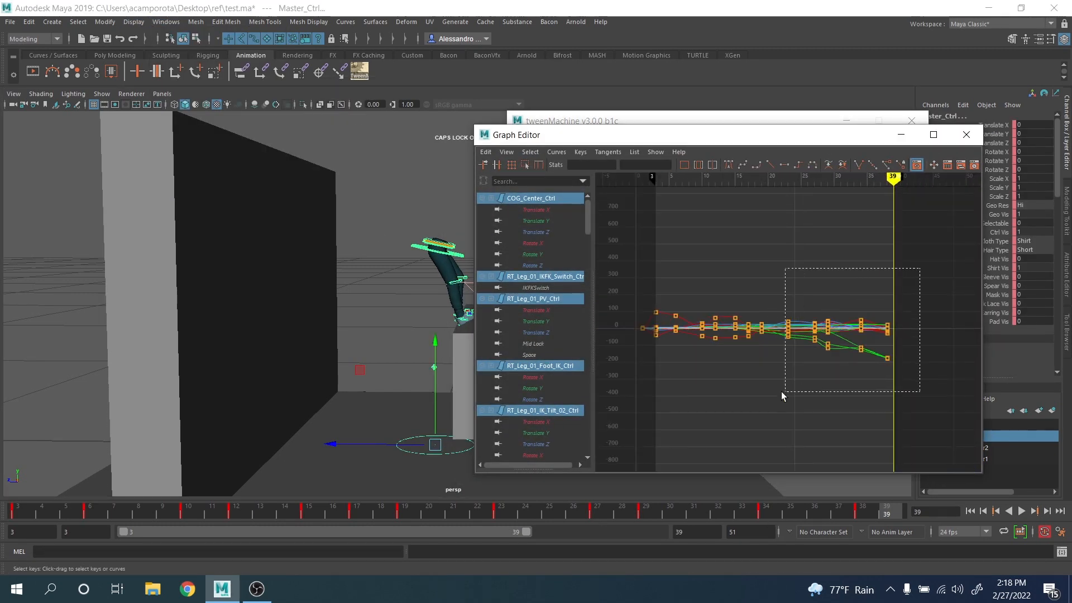
drag(669, 399, 654, 400)
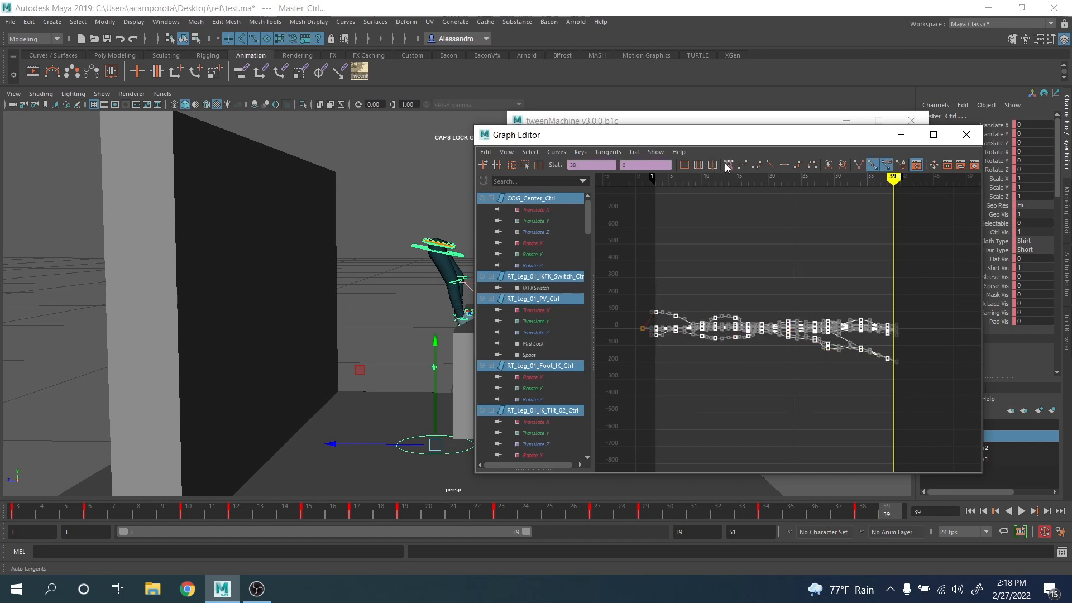
click(966, 135)
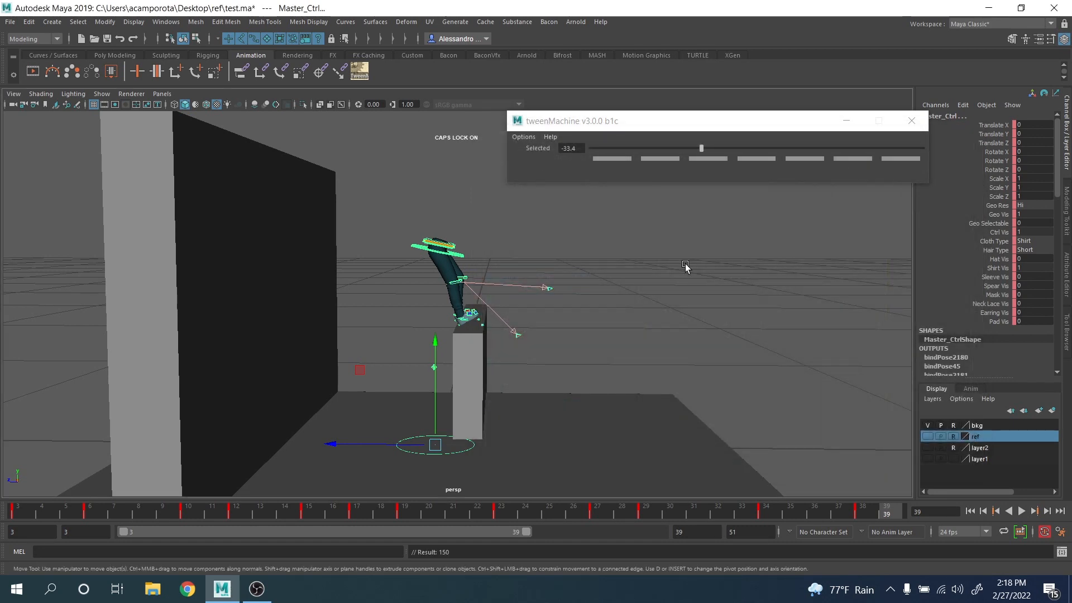
Step: Select the COG control and isolate its Translate Y curve in the Graph Editor
alt+middle_drag(686, 267, 692, 287)
scroll(692, 287, up, 4)
click(492, 248)
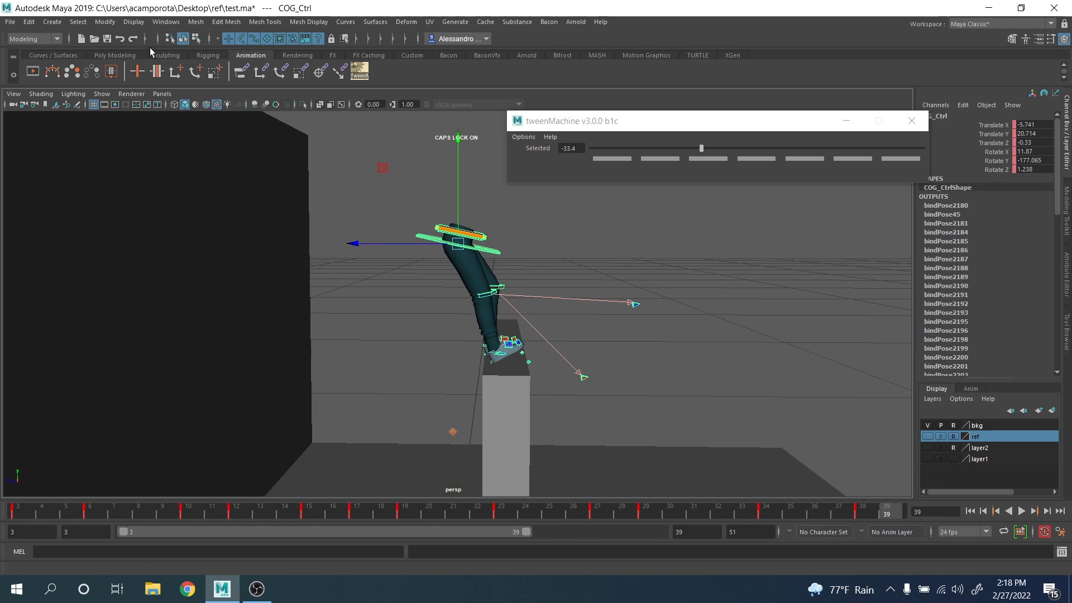
click(166, 21)
mouse_move(224, 88)
click(360, 94)
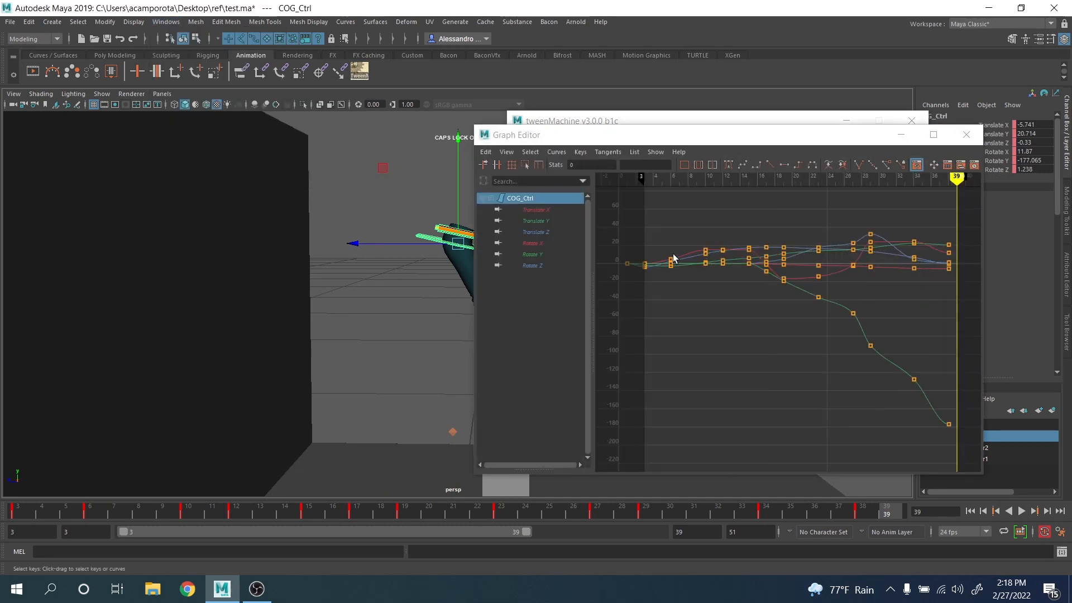
click(536, 221)
key(f)
scroll(714, 318, up, 3)
mouse_move(745, 299)
alt+middle_down()
mouse_move(717, 314)
mouse_move(731, 302)
alt+middle_up()
scroll(757, 307, up, 3)
scroll(757, 310, down, 6)
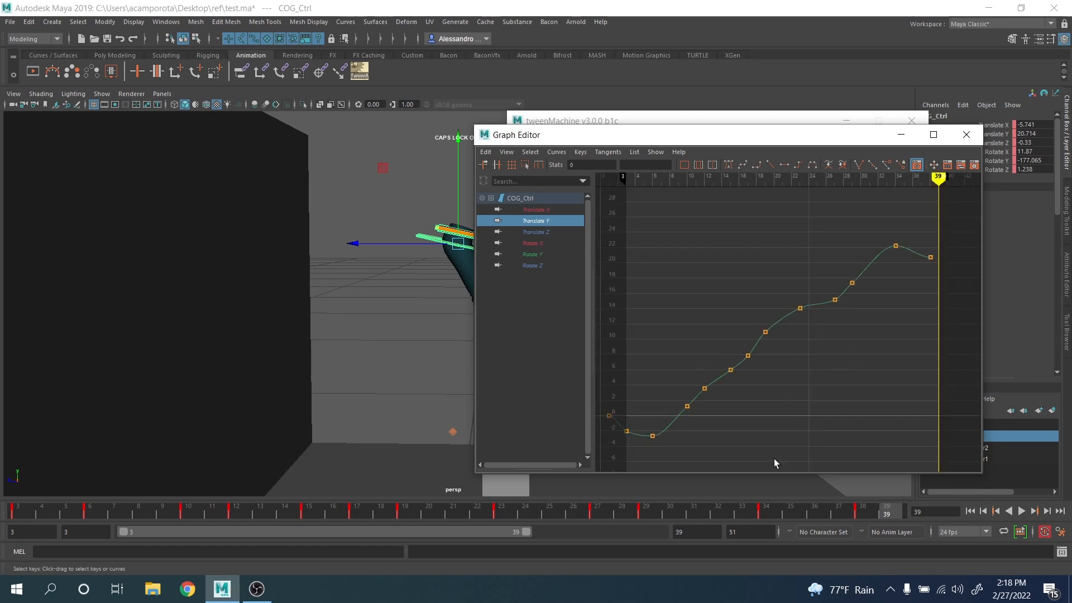
alt+middle_drag(774, 457, 810, 404)
Step: Lower the COG Translate Y key at frame 6 to about -3.57 to deepen the crouch
drag(16, 510, 92, 508)
alt+middle_drag(795, 377, 796, 251)
scroll(794, 274, up, 3)
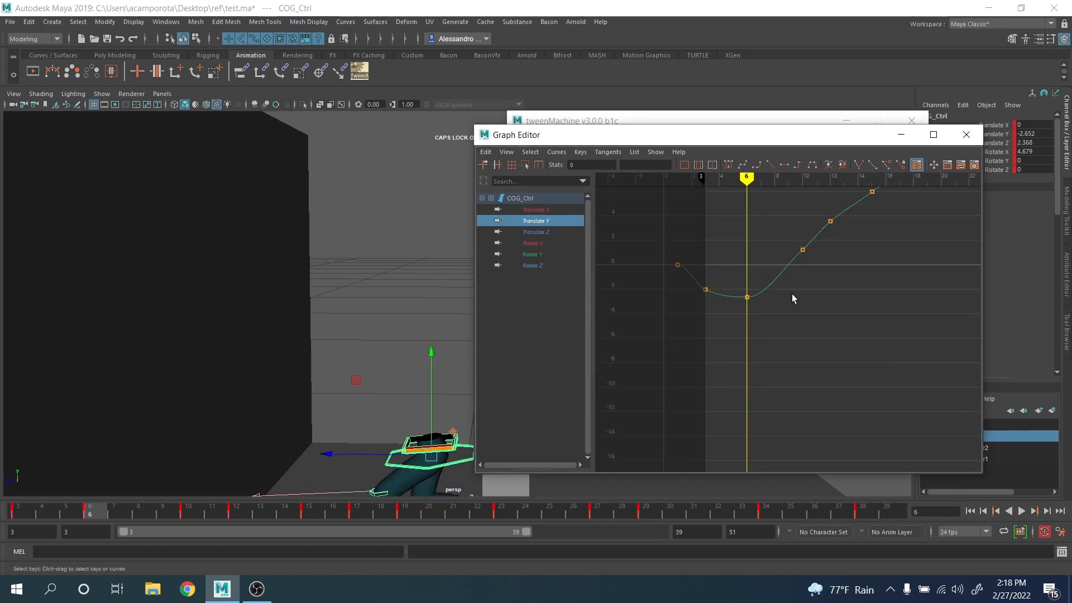
alt+middle_drag(792, 294, 840, 306)
drag(777, 289, 808, 340)
middle_drag(806, 348, 806, 359)
scroll(812, 344, down, 3)
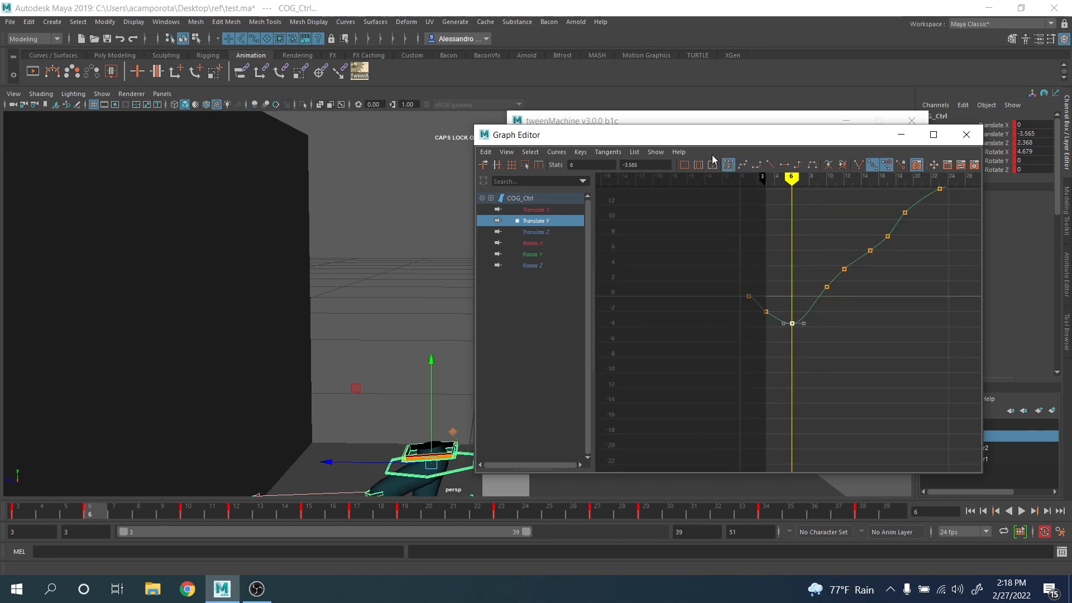
Step: Move the Graph Editor clear of the character and go to frame 10 with the whole Translate Y curve in view
drag(705, 137, 794, 116)
scroll(363, 343, down, 1)
alt+middle_drag(363, 343, 260, 291)
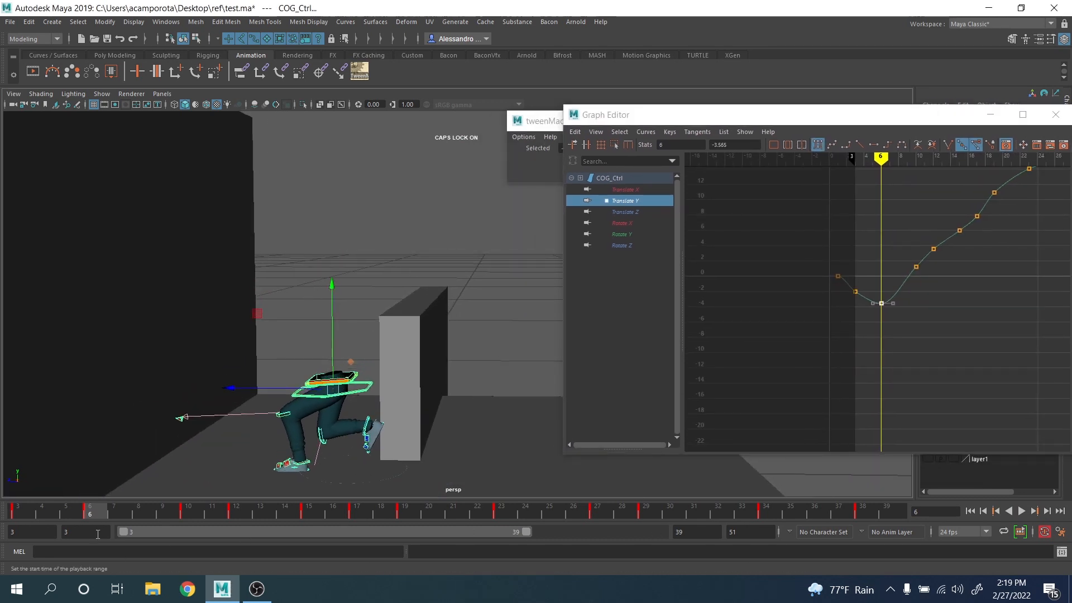
drag(162, 512, 189, 518)
alt+middle_drag(950, 324, 803, 390)
scroll(888, 369, up, 1)
scroll(802, 390, down, 1)
alt+middle_drag(836, 358, 776, 390)
scroll(775, 390, down, 1)
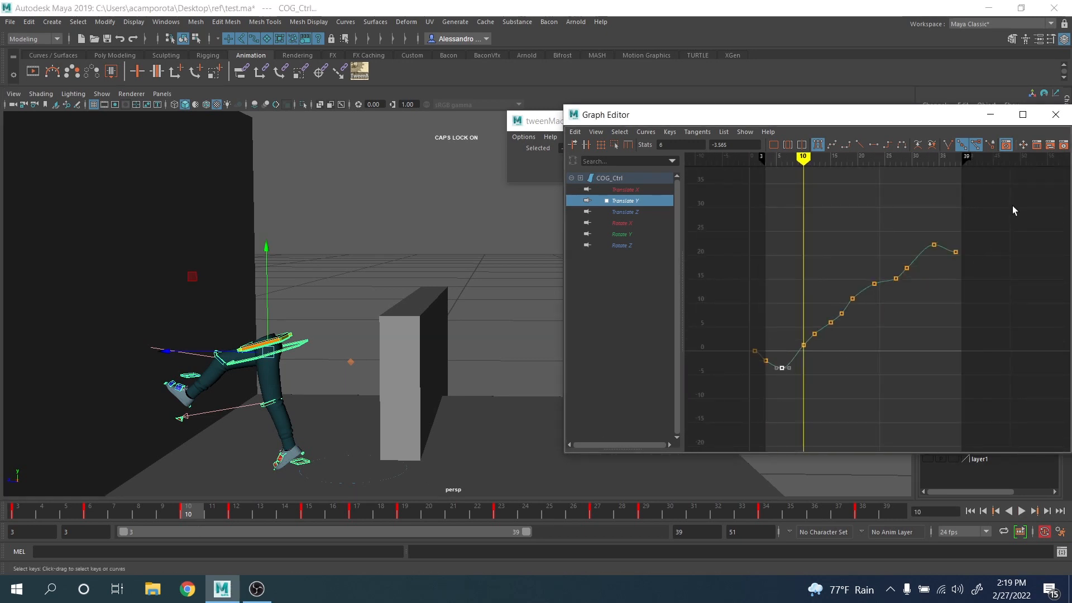
Step: Raise the COG Translate Y keys from frame 10 onward slightly, and those from frame 12 onward by about another 0.8
drag(1013, 205, 783, 360)
middle_drag(817, 372, 832, 404)
scroll(821, 372, up, 2)
scroll(830, 401, down, 1)
shift+drag(741, 371, 772, 398)
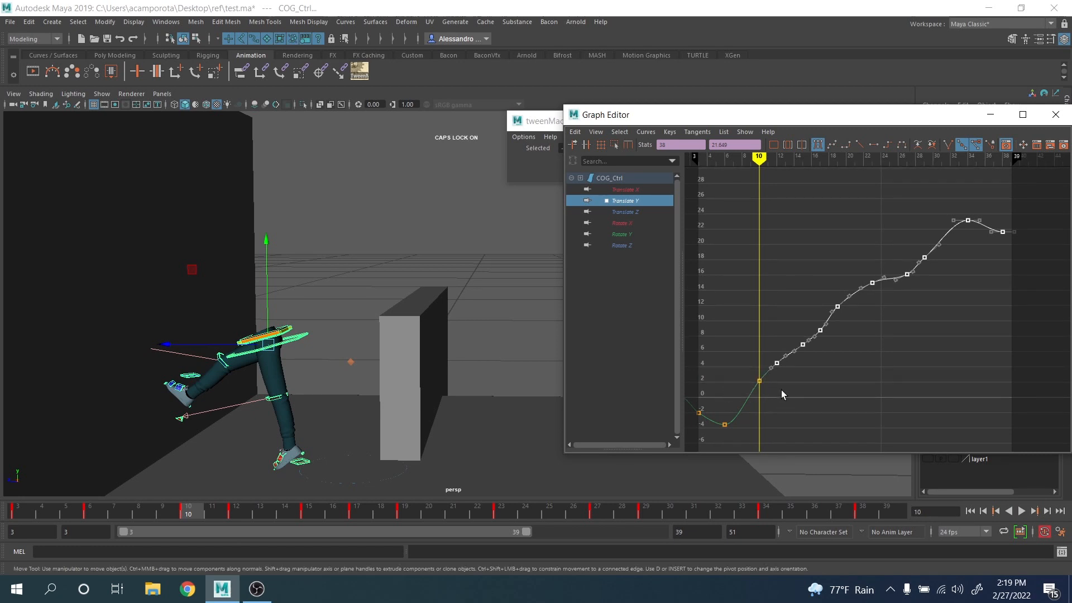
key(period)
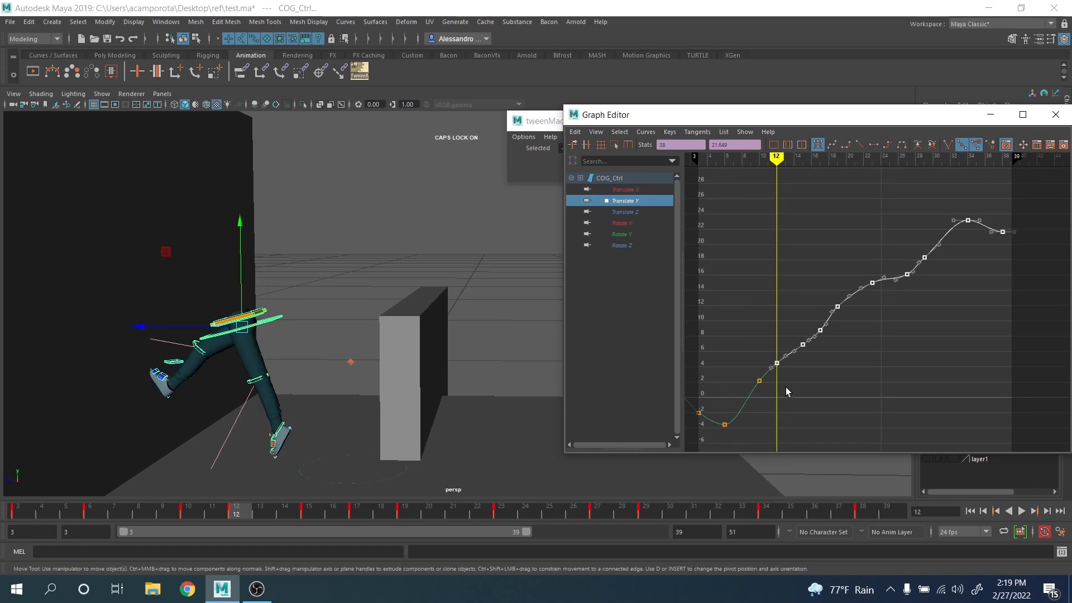
middle_drag(785, 387, 786, 382)
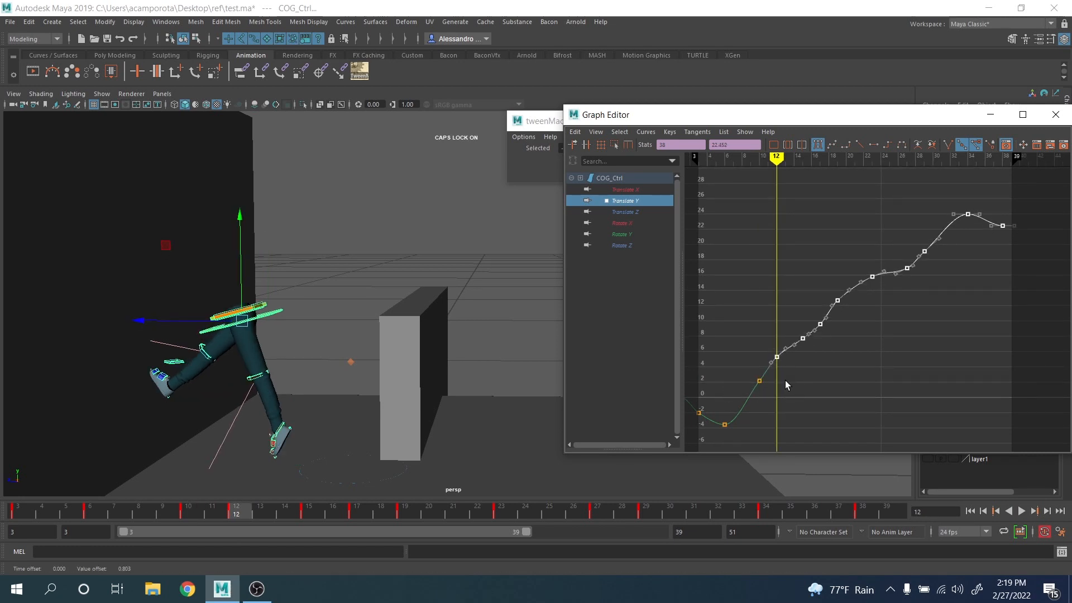
Step: Play the animation and scrub from frame 12 to frame 23 to check how the hips rise along the wall
click(803, 373)
key(alt+v)
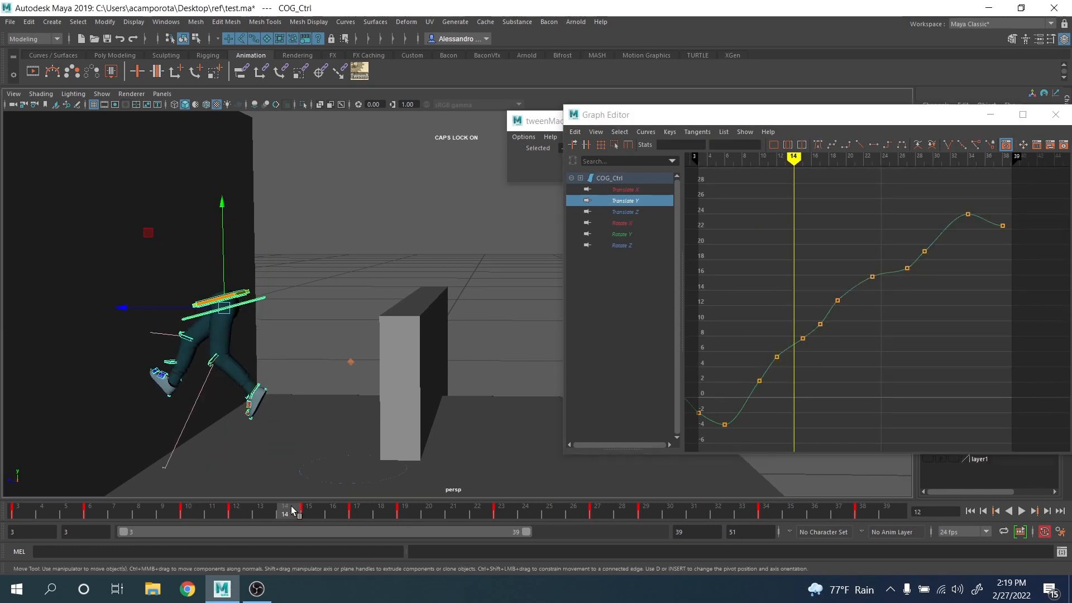
drag(346, 517, 354, 514)
scroll(871, 327, up, 3)
alt+middle_drag(885, 322, 885, 343)
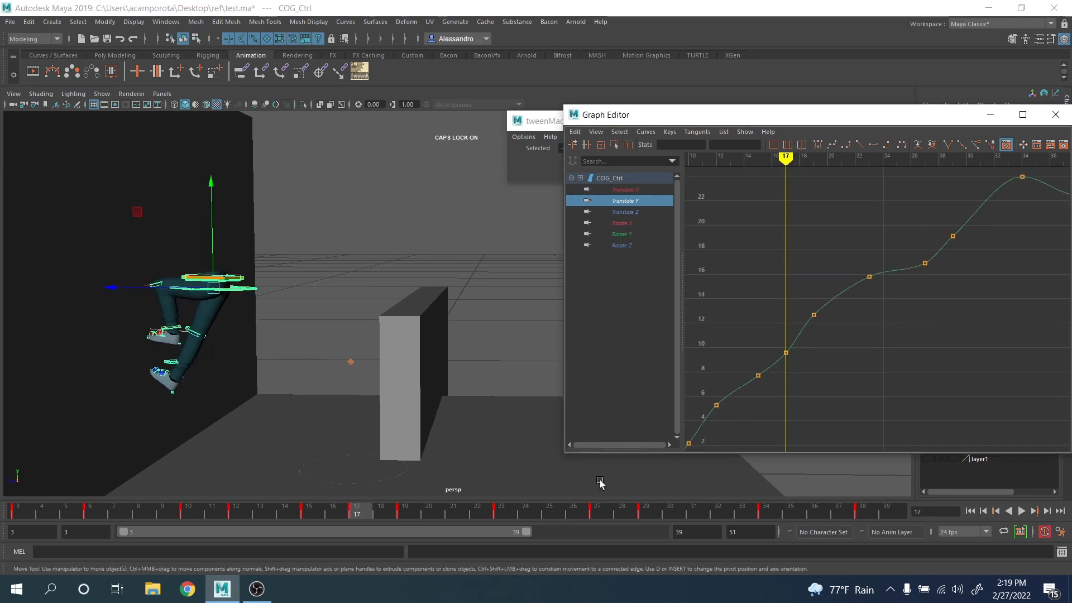
click(387, 512)
drag(389, 513, 495, 514)
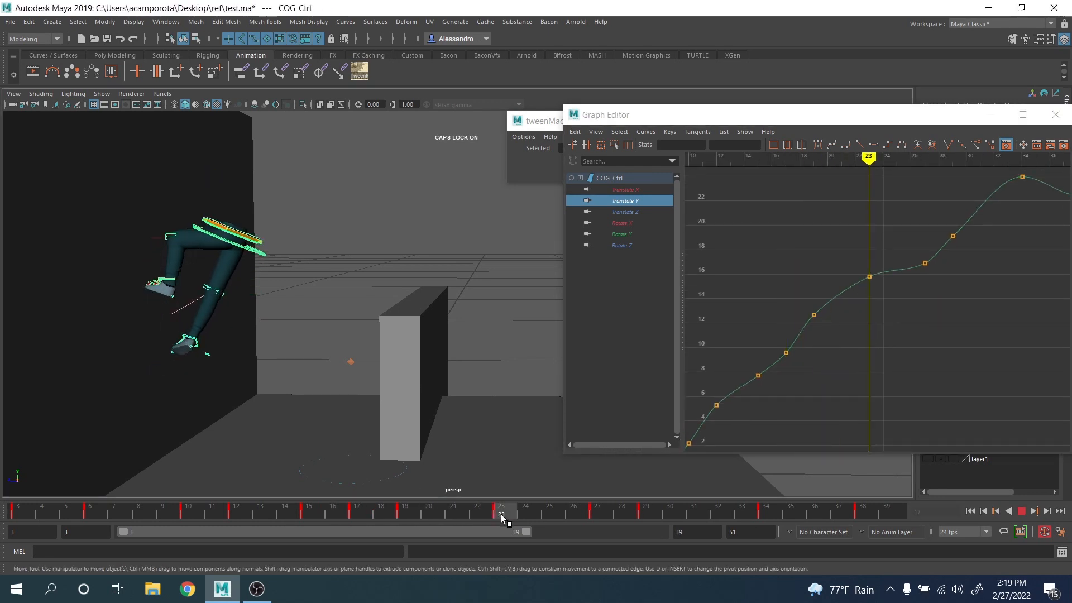
Step: Lower the COG Translate Y key at frame 19 to 12.226 and steepen its outgoing tangent
scroll(933, 288, down, 5)
alt+middle_drag(946, 252, 899, 292)
drag(961, 247, 833, 366)
scroll(860, 364, up, 2)
alt+middle_drag(869, 364, 923, 312)
scroll(925, 263, up, 4)
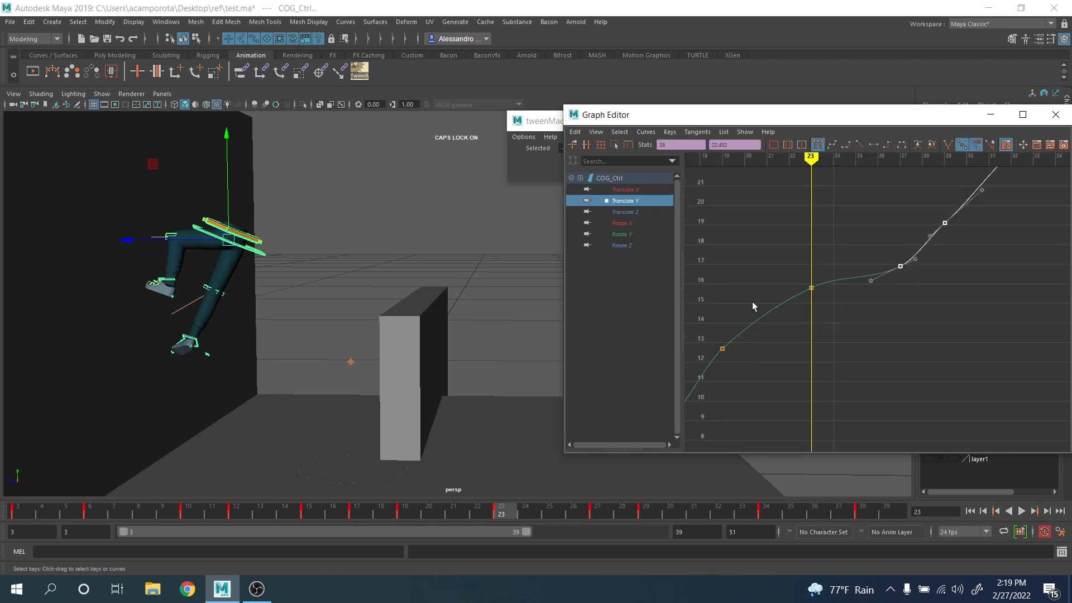
alt+middle_drag(752, 302, 872, 251)
drag(799, 259, 890, 341)
middle_drag(871, 337, 871, 350)
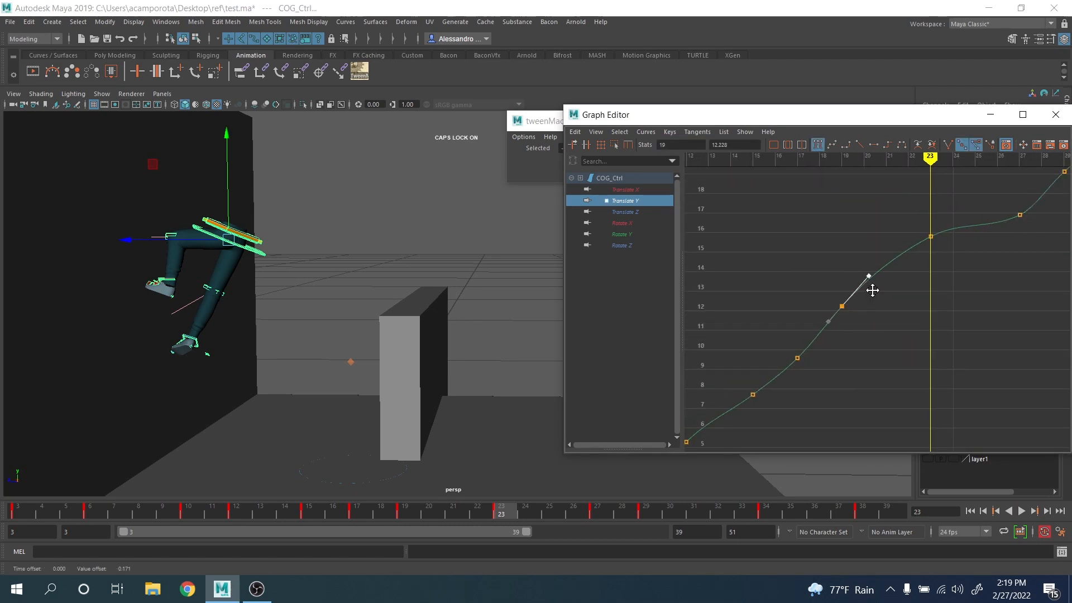
Step: Raise the COG Translate Y keys from frame 23 onward by about 0.58
scroll(872, 288, down, 4)
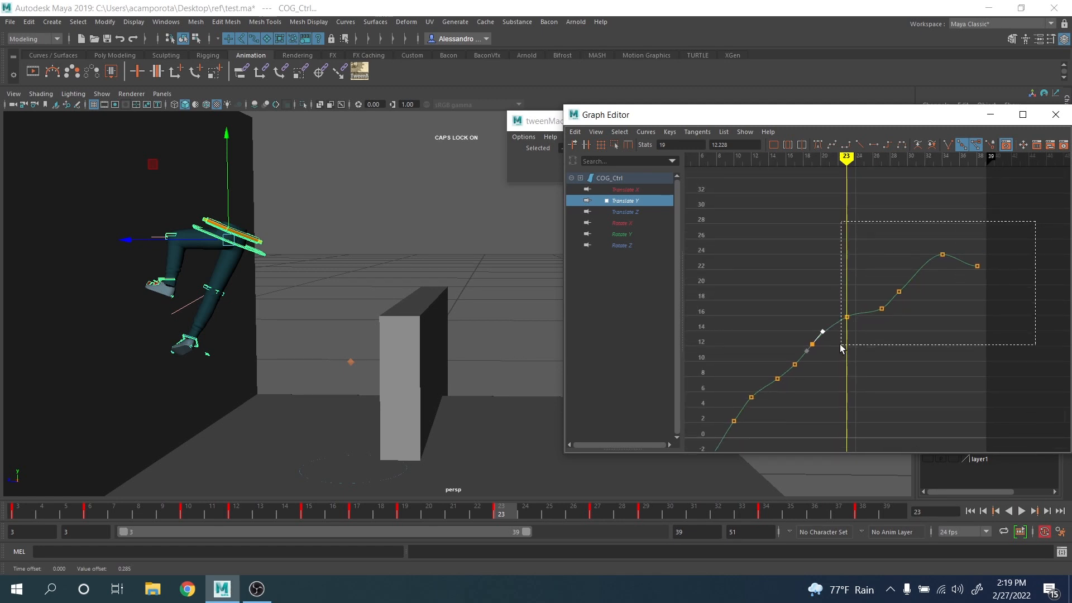
drag(841, 344, 841, 345)
middle_drag(842, 345, 847, 340)
alt+right_drag(846, 340, 907, 339)
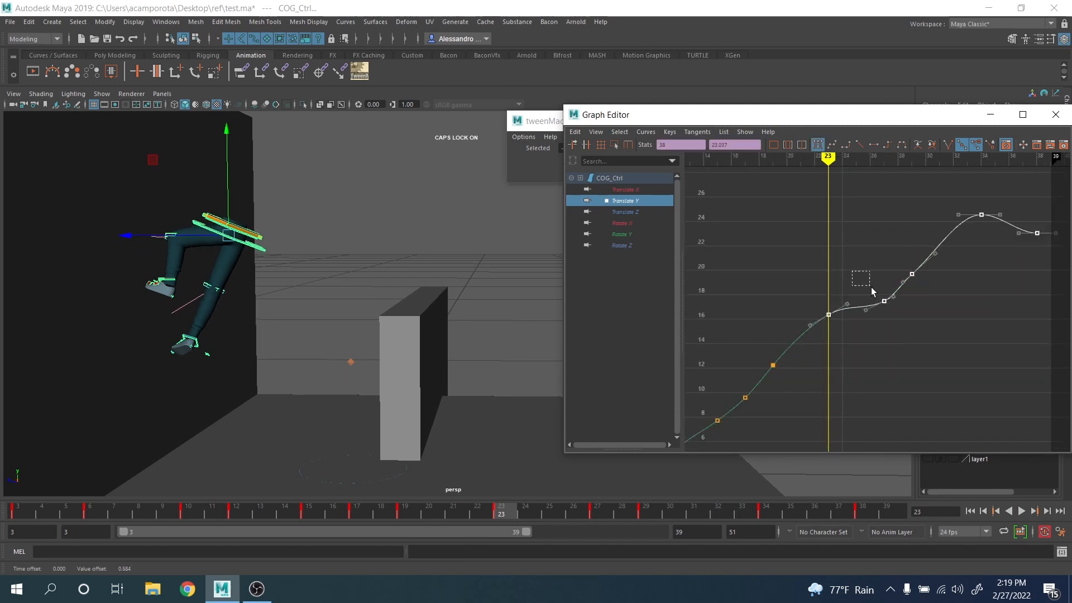
Step: Raise the Translate Y keys from frame 29 onward by about 1.19, and frames 34 and 38 again, bringing frame 38 to 25.41
drag(871, 287, 876, 336)
scroll(888, 318, down, 2)
scroll(888, 338, up, 2)
middle_drag(890, 339, 905, 323)
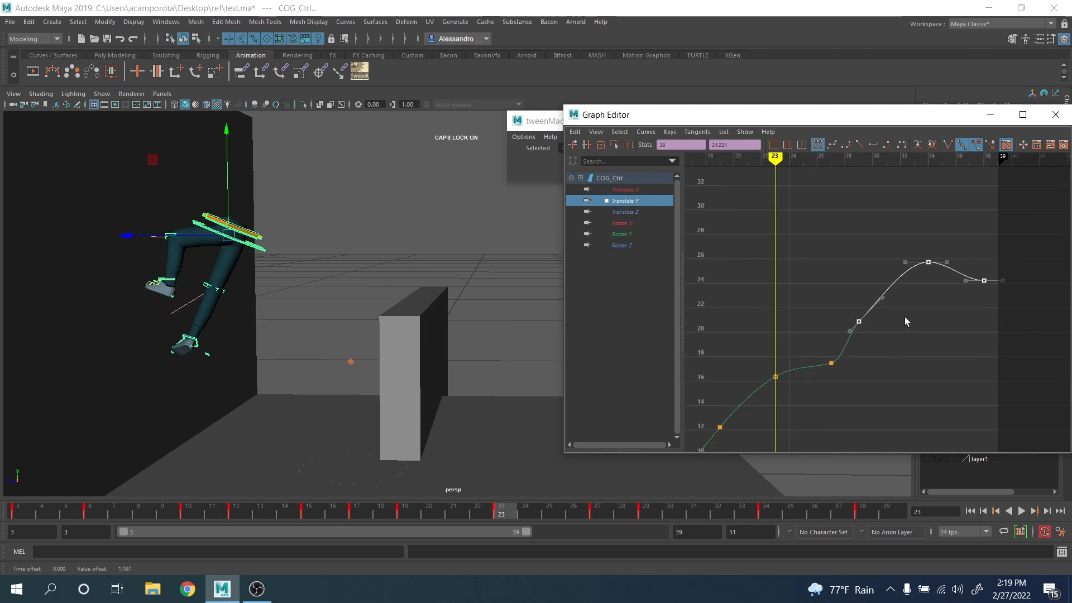
click(859, 321)
drag(907, 239, 1030, 324)
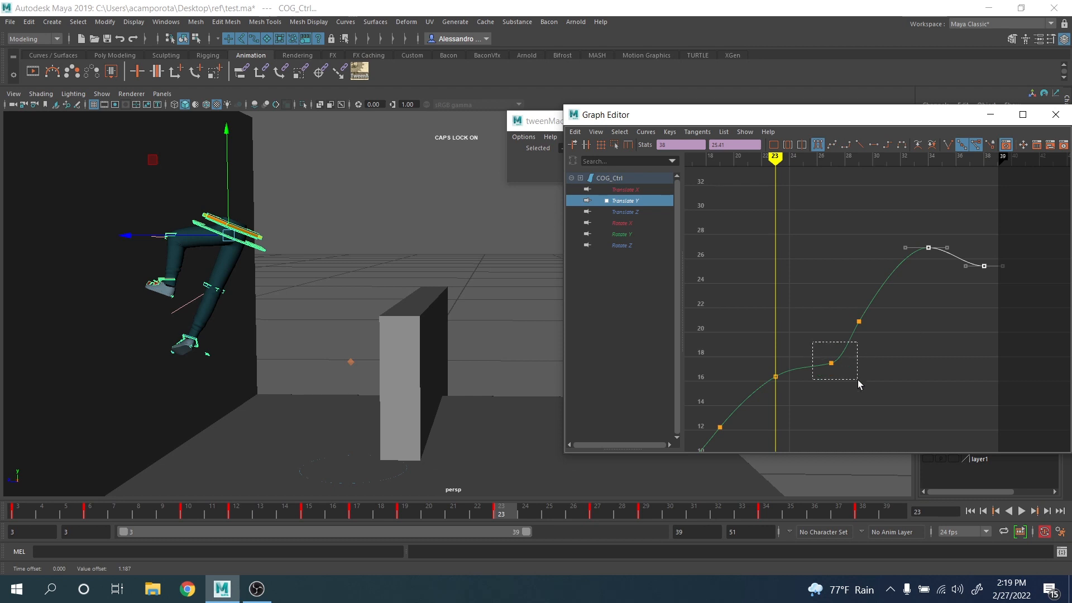
Step: Play back the motion, lower the COG Translate Y key at frame 29 to 20.512, and check the pose at frame 30
drag(858, 380, 858, 380)
click(1022, 511)
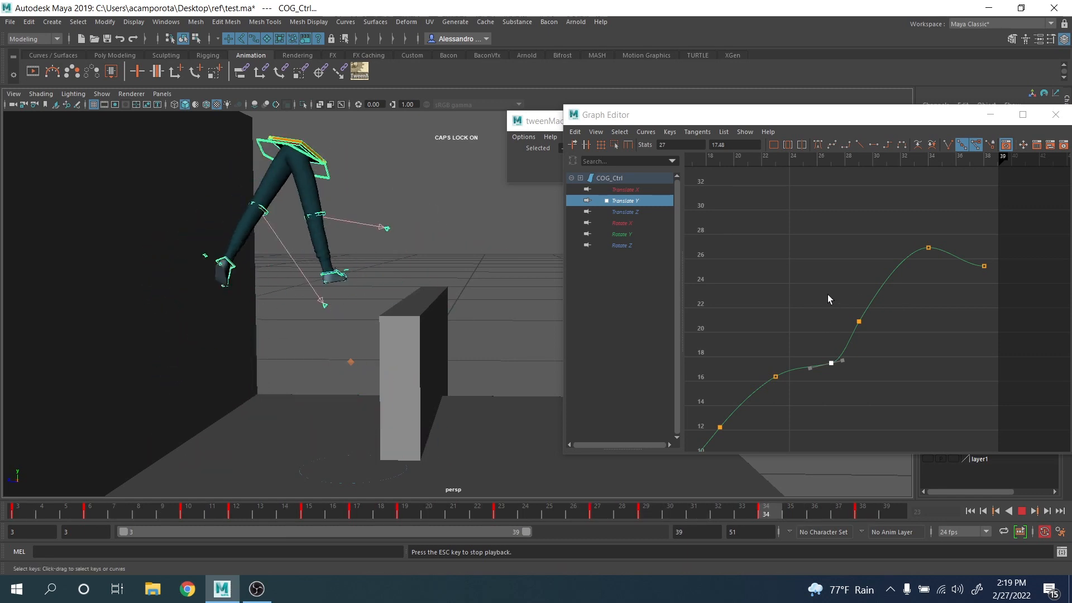
click(859, 321)
middle_drag(861, 328, 866, 346)
drag(603, 518, 665, 518)
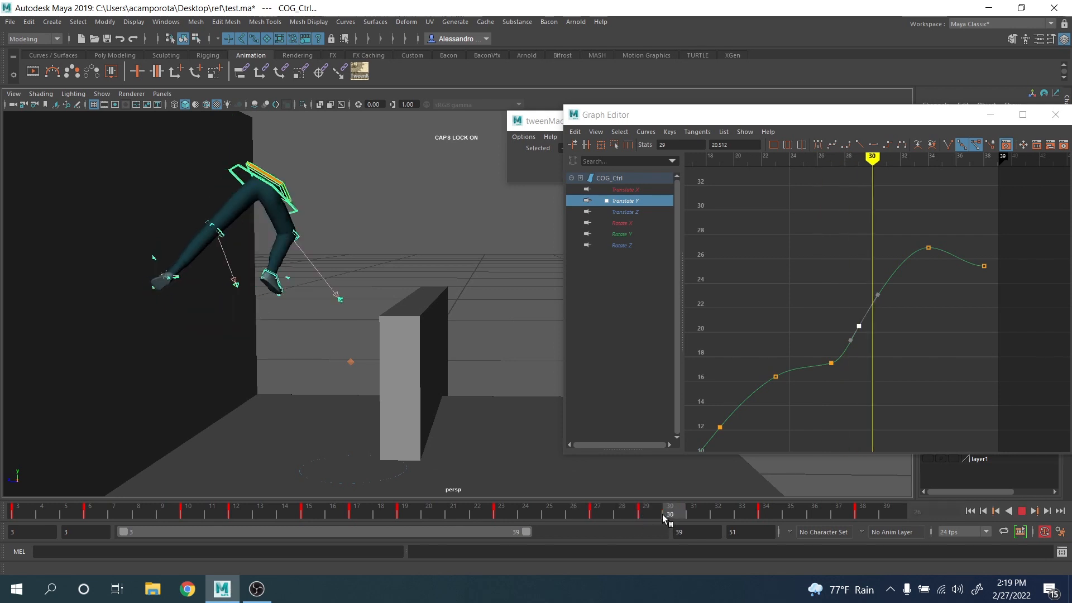
Step: Try retiming the COG Translate Y key at frame 29 to frame 30, play the result, and undo the change
click(847, 295)
middle_drag(882, 350, 889, 328)
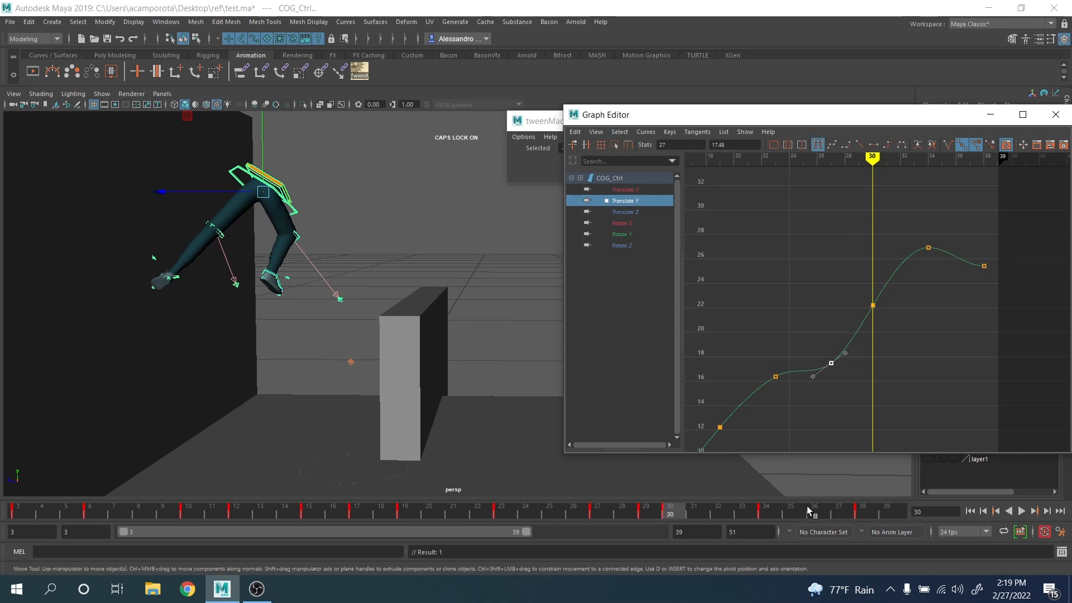
click(1022, 511)
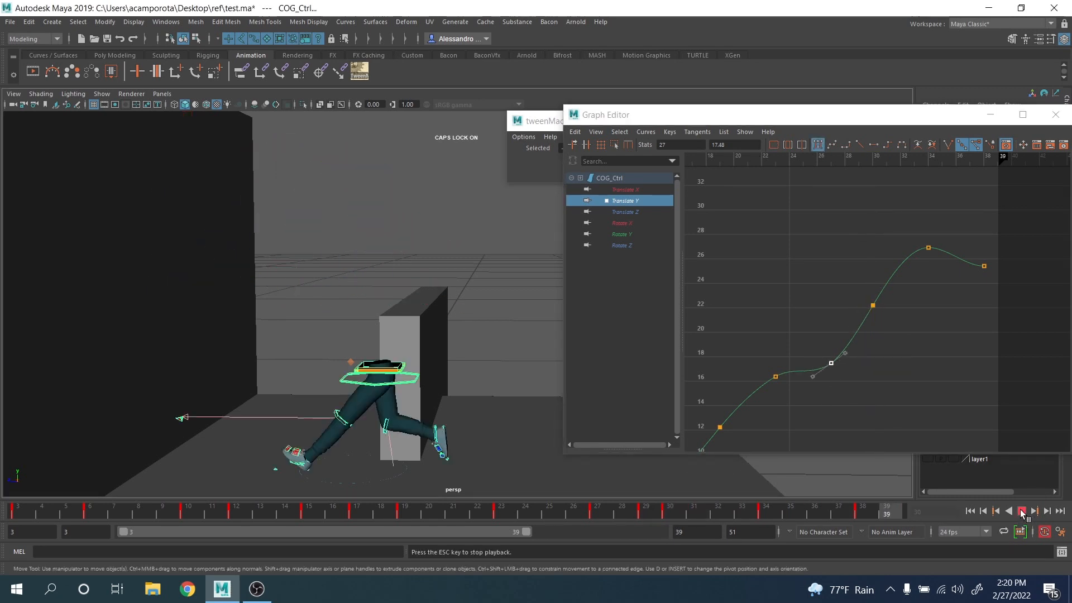
click(1022, 511)
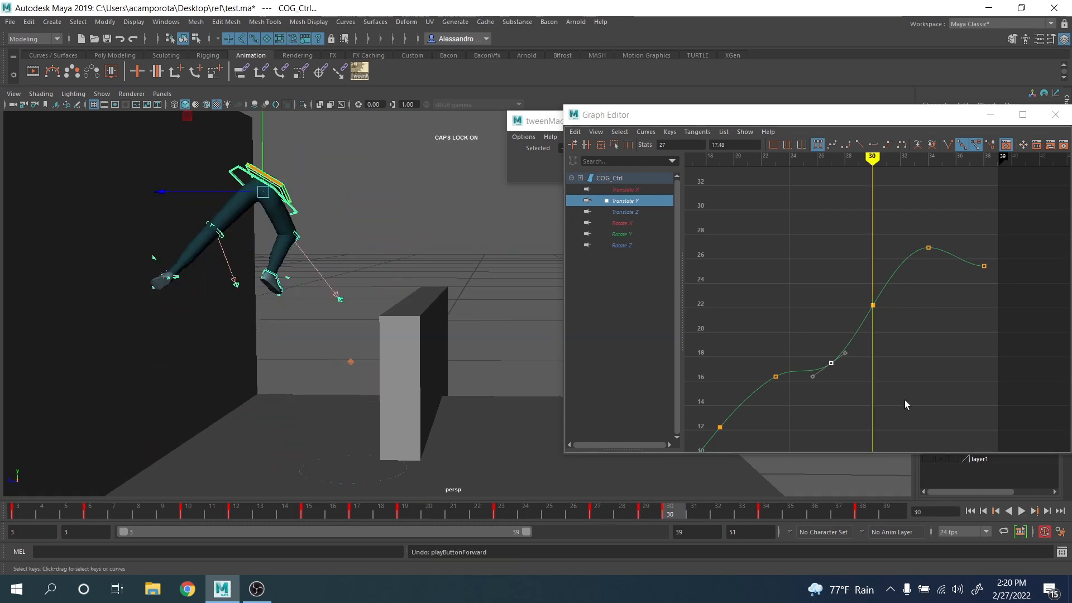
key(ctrl+z)
key(ctrl+z)
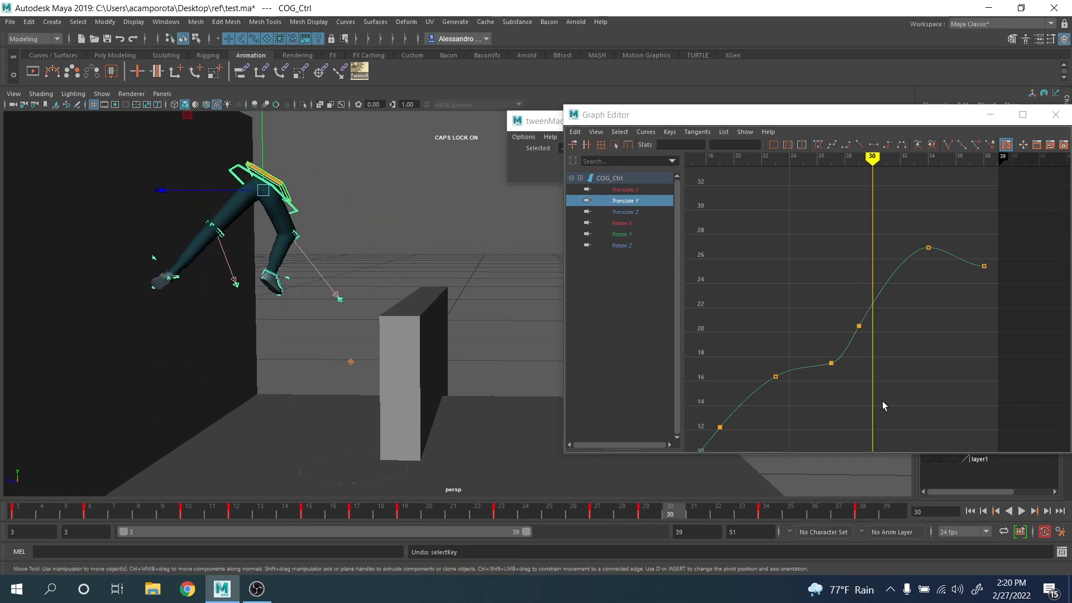
Step: Isolate the COG Translate Z curve in the Graph Editor and frame its peak around frame 17
click(637, 212)
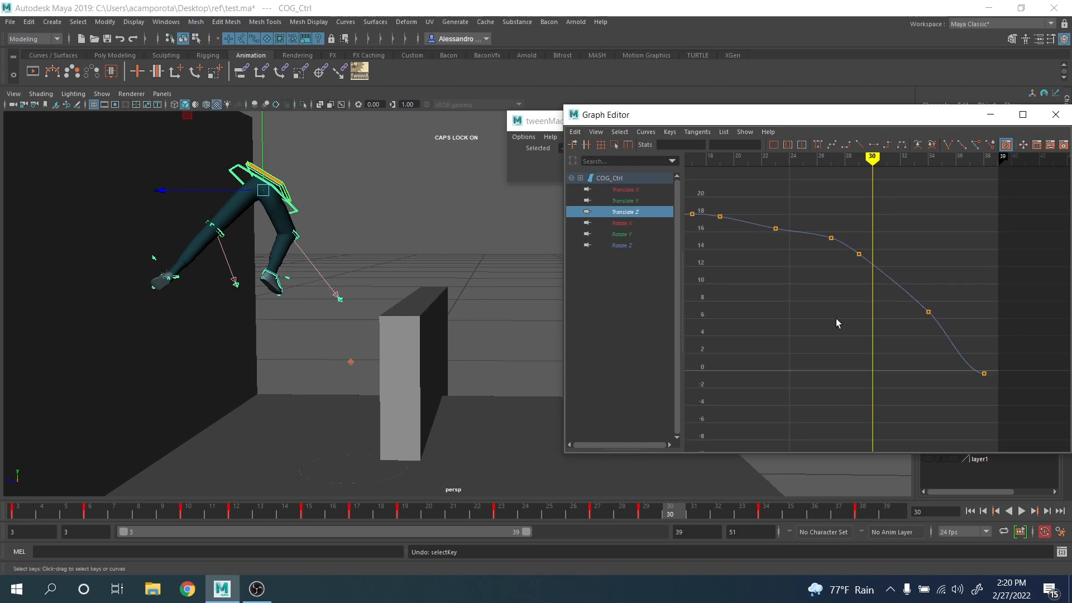
key(f)
alt+shift+right_drag(912, 313, 871, 295)
scroll(871, 294, down, 5)
alt+middle_drag(871, 294, 888, 276)
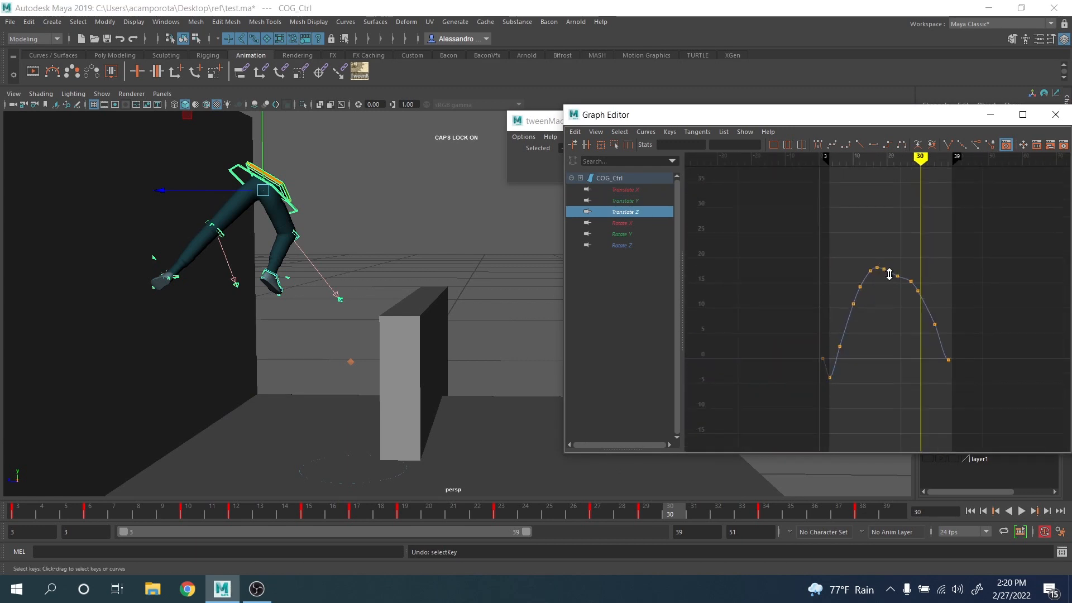
alt+shift+right_drag(888, 275, 897, 236)
scroll(892, 299, down, 4)
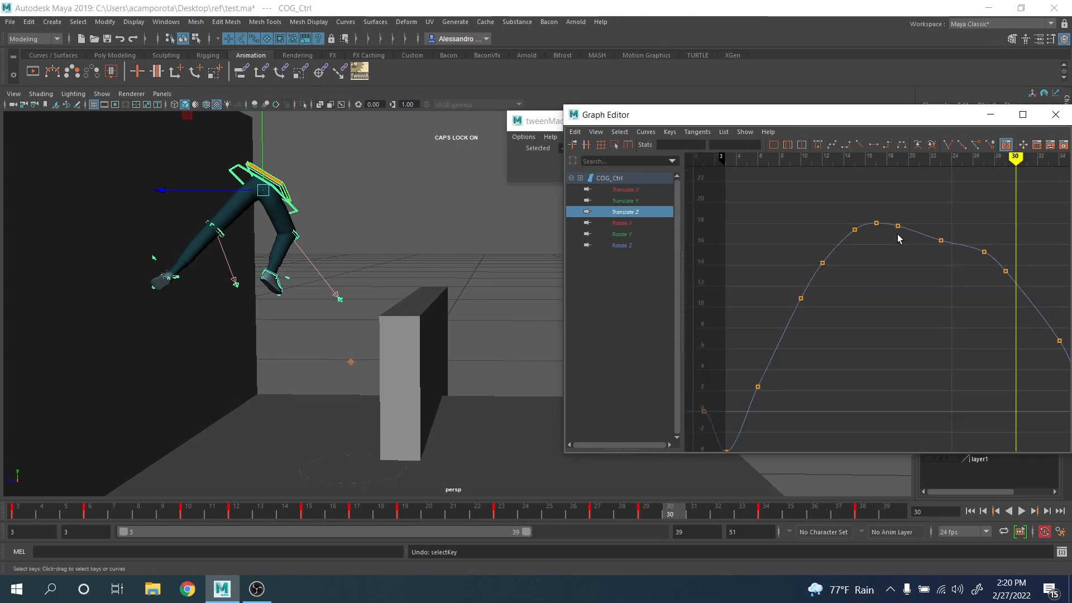
alt+middle_drag(897, 236, 887, 302)
alt+shift+right_drag(886, 302, 893, 289)
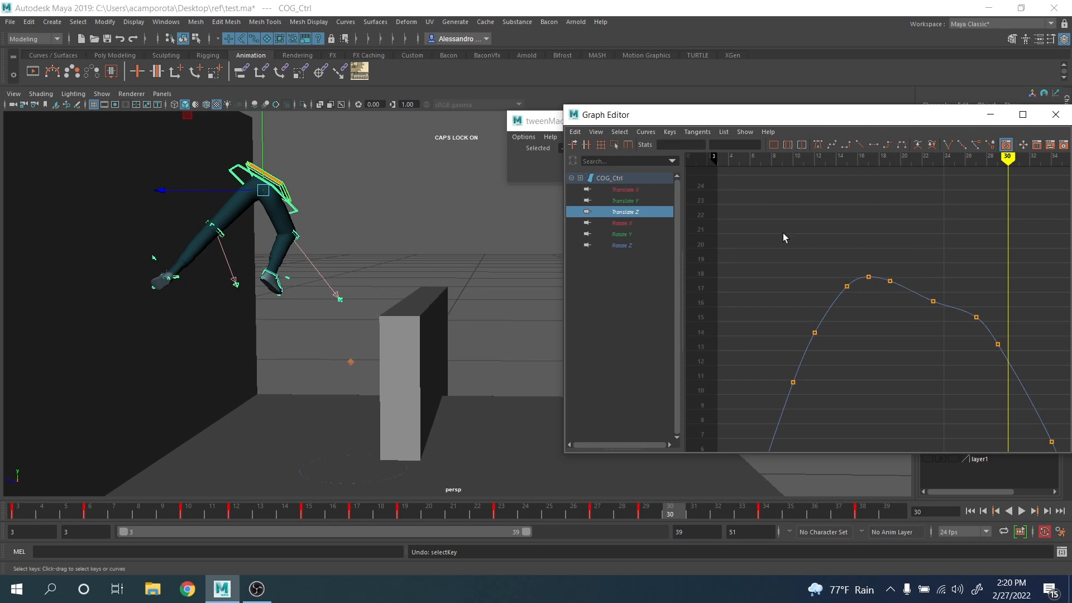
Step: Scale up the Translate Z keys from frame 10 to 19 from the frame 10 value, raising the frame 17 peak to about 20
drag(908, 414, 907, 412)
drag(309, 514, 357, 514)
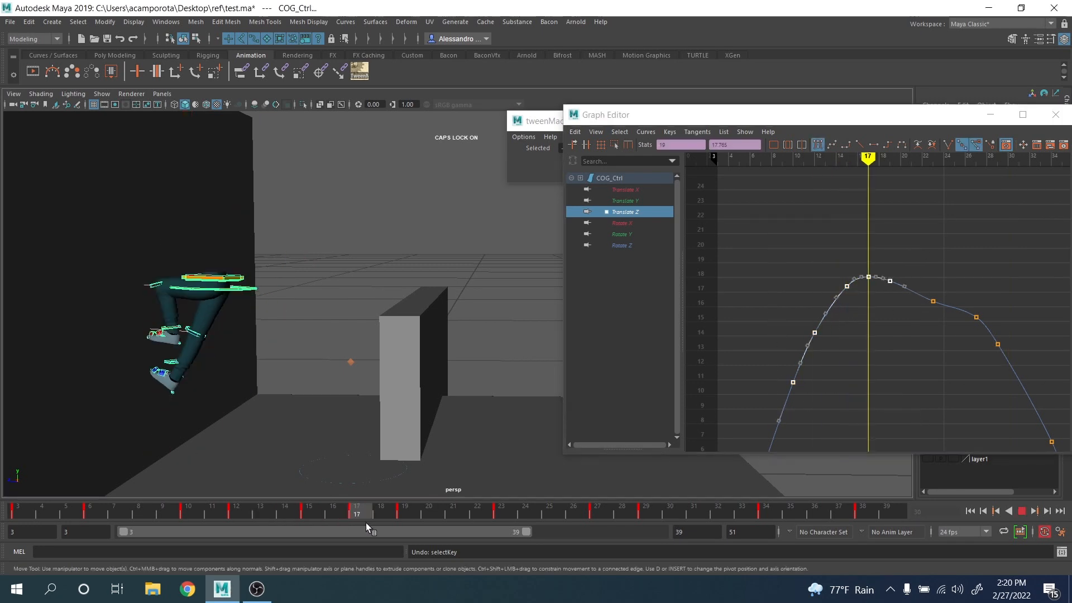
drag(732, 214, 909, 411)
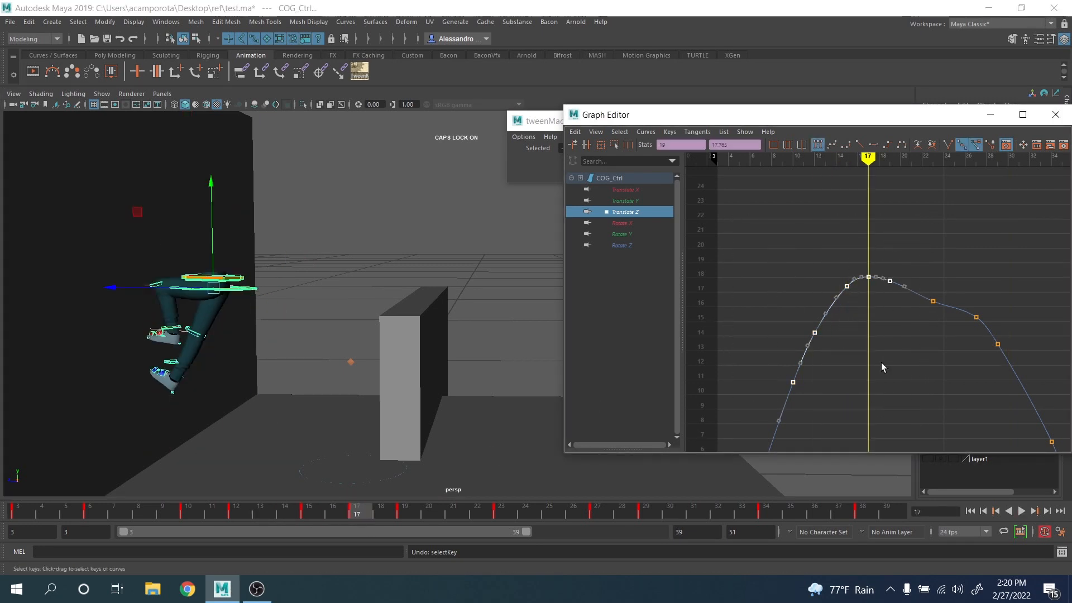
click(614, 145)
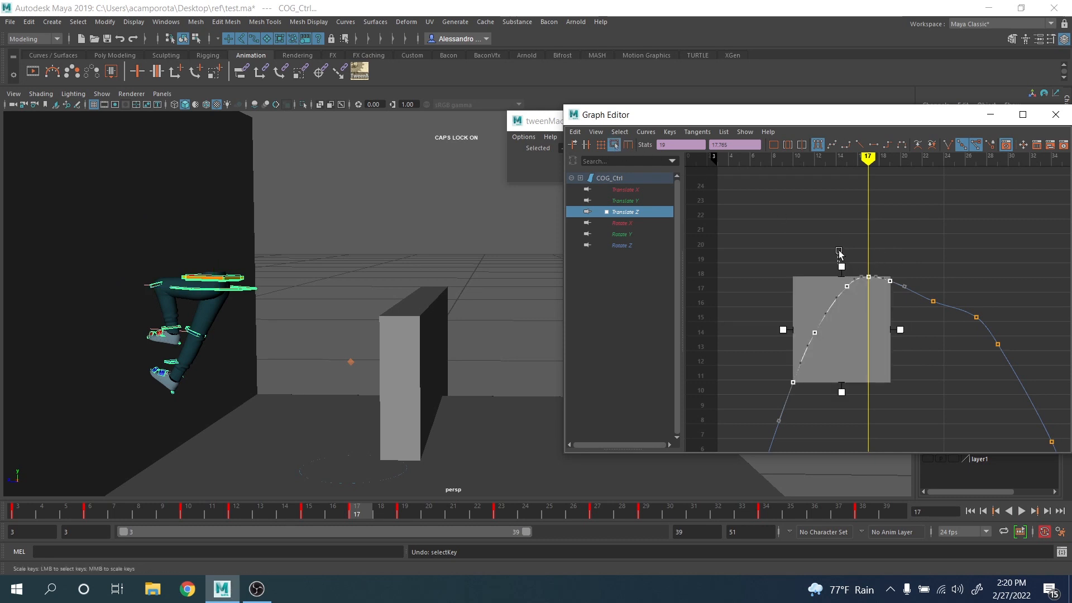
drag(842, 268, 840, 235)
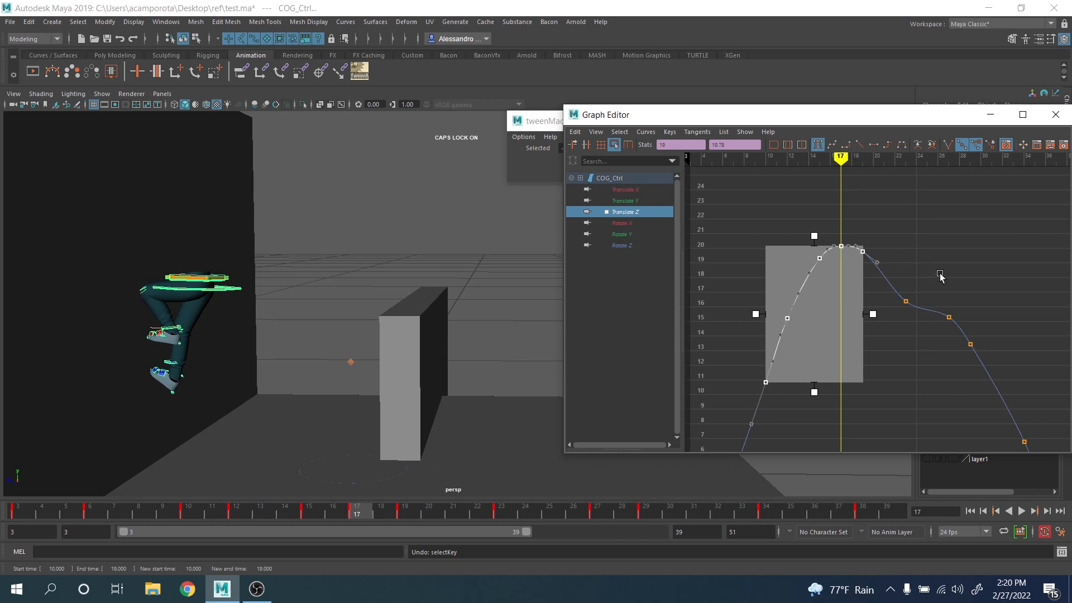
Step: Scale the Translate Z keys from frame 23 to 29 slightly upward while keeping the frame 29 value fixed
drag(940, 275, 877, 327)
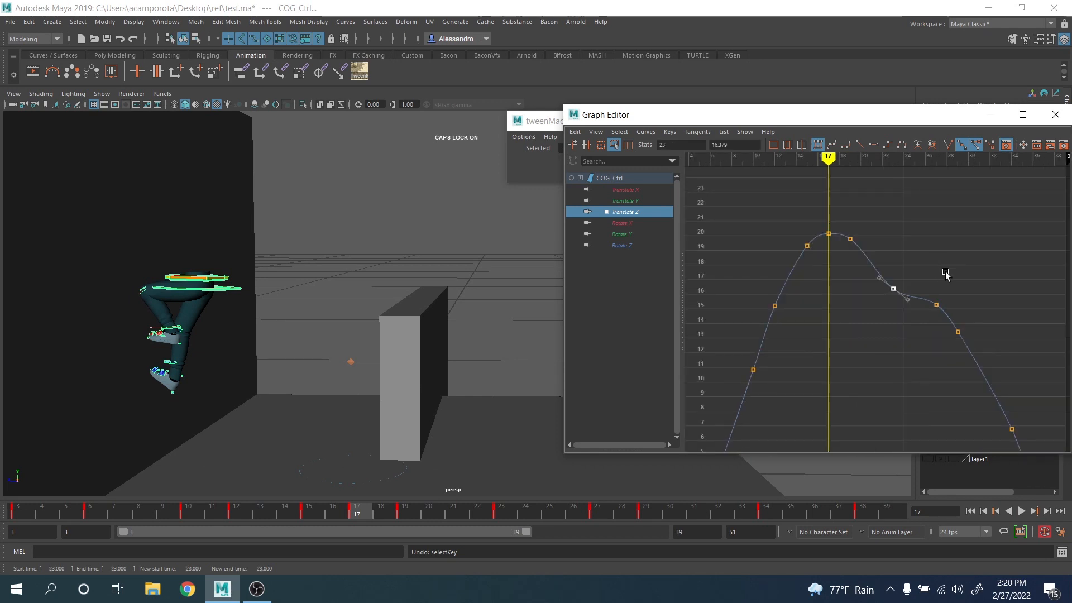
drag(970, 246, 877, 358)
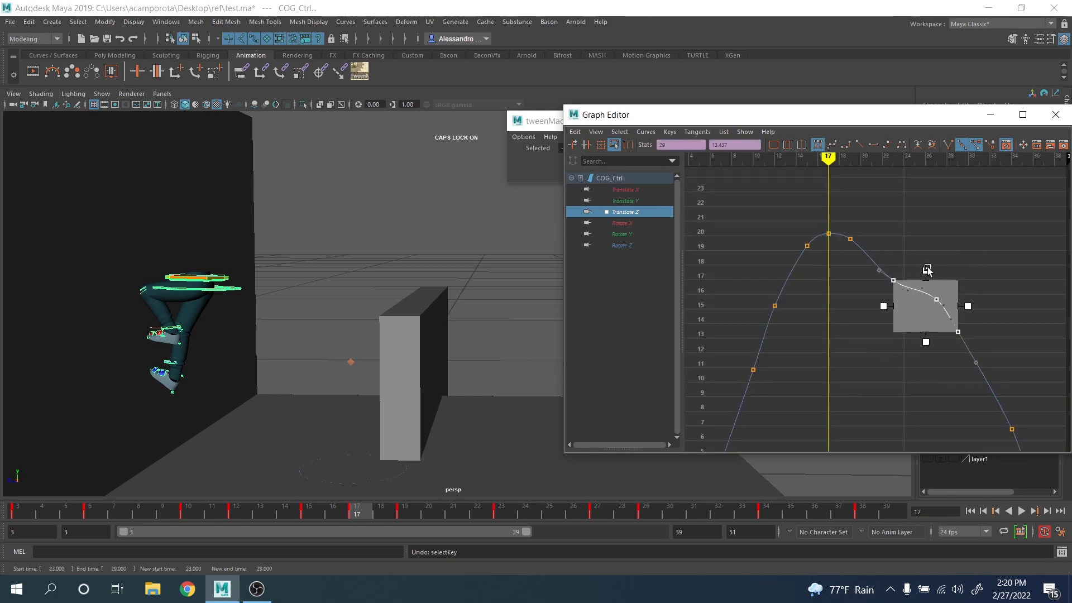
scroll(938, 273, down, 4)
alt+middle_drag(952, 276, 935, 250)
Step: Lower the Translate Z keys at frames 34 and 38 together, bringing frame 38 to -3.555, and steepen the last key's tangent
drag(577, 511, 766, 526)
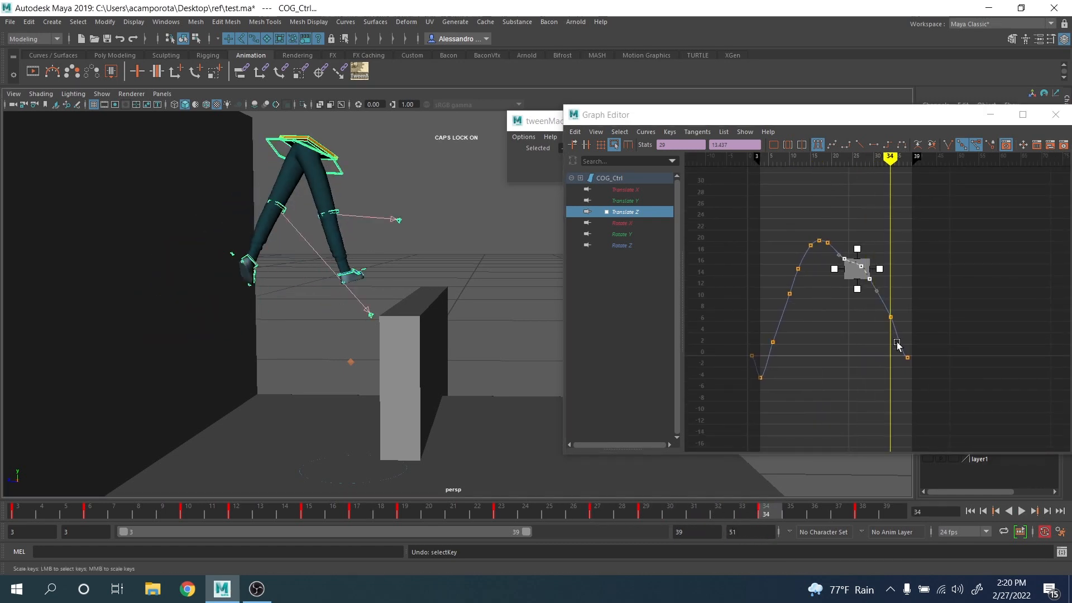
alt+shift+right_drag(825, 340, 869, 345)
drag(893, 249, 1024, 405)
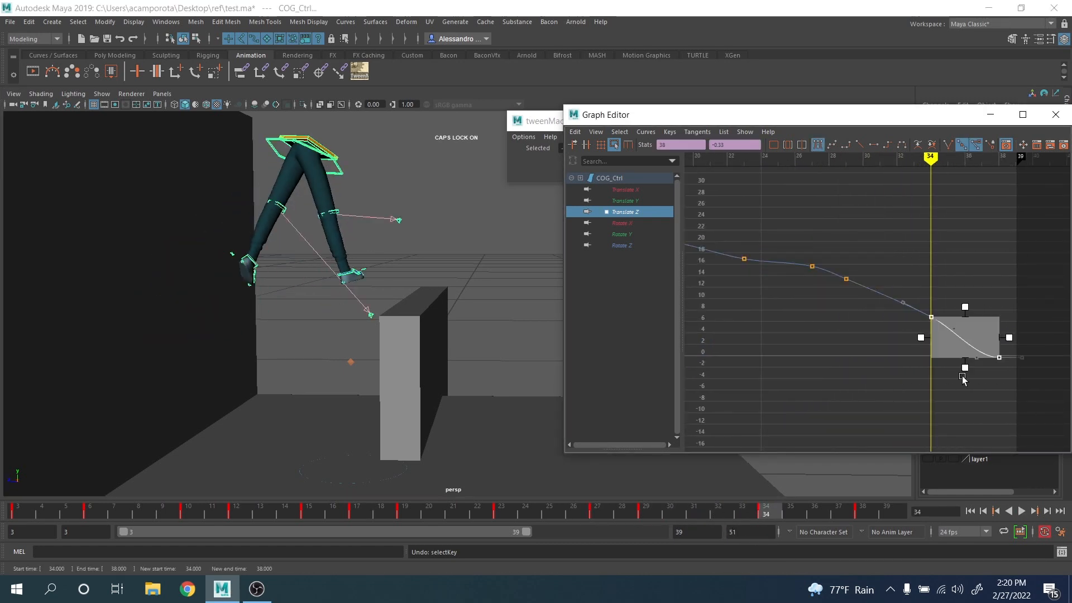
middle_drag(960, 380, 959, 399)
drag(974, 306, 1004, 433)
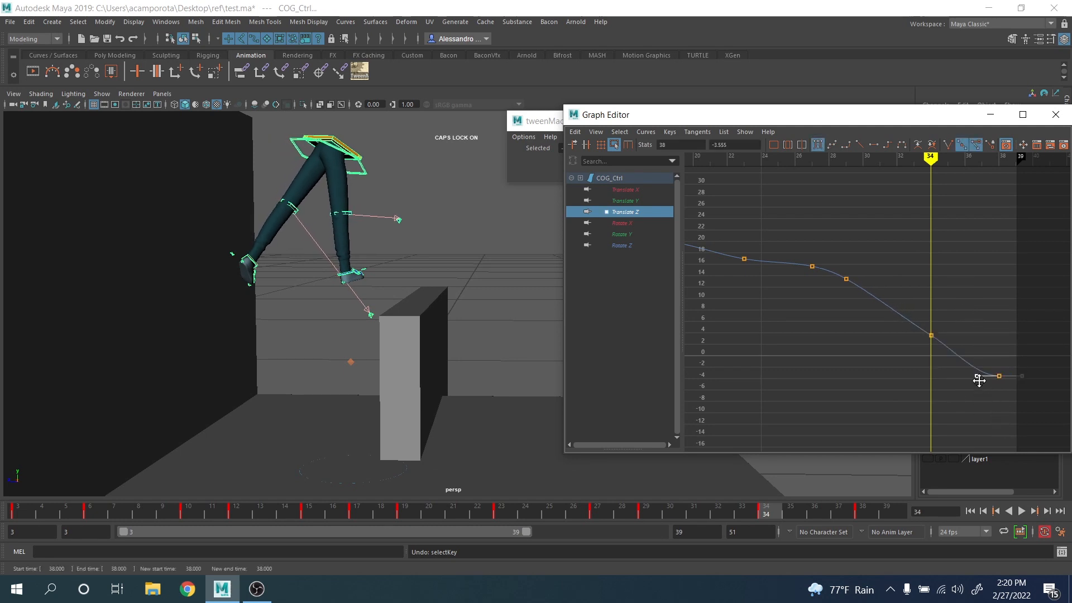
key(w)
middle_drag(977, 380, 977, 371)
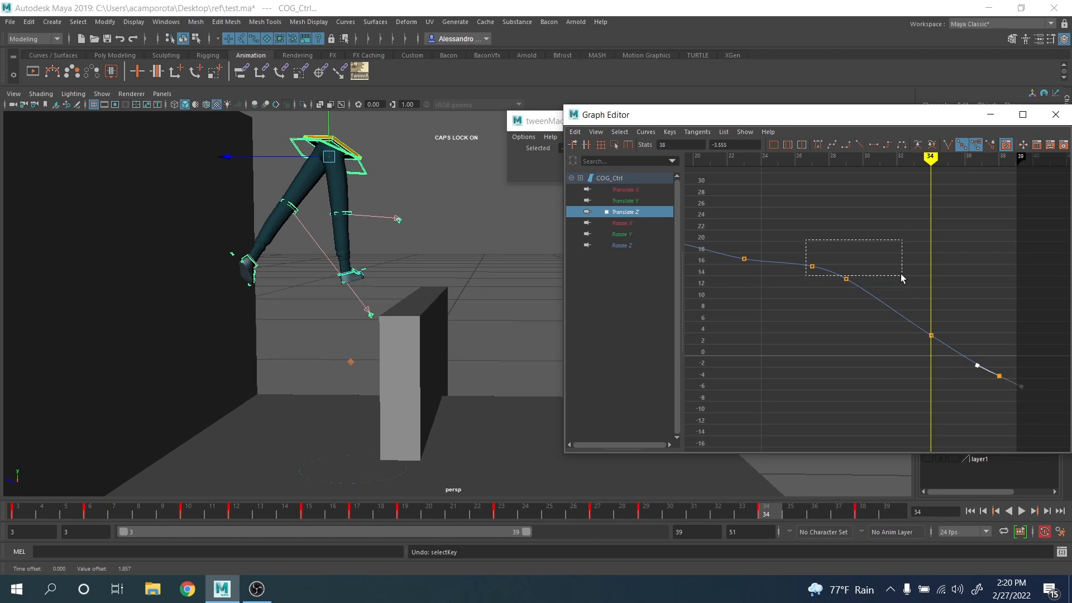
Step: Play back the whole animation to review the jump toward the ledge, stopping at frame 36
drag(903, 279, 903, 278)
click(1022, 511)
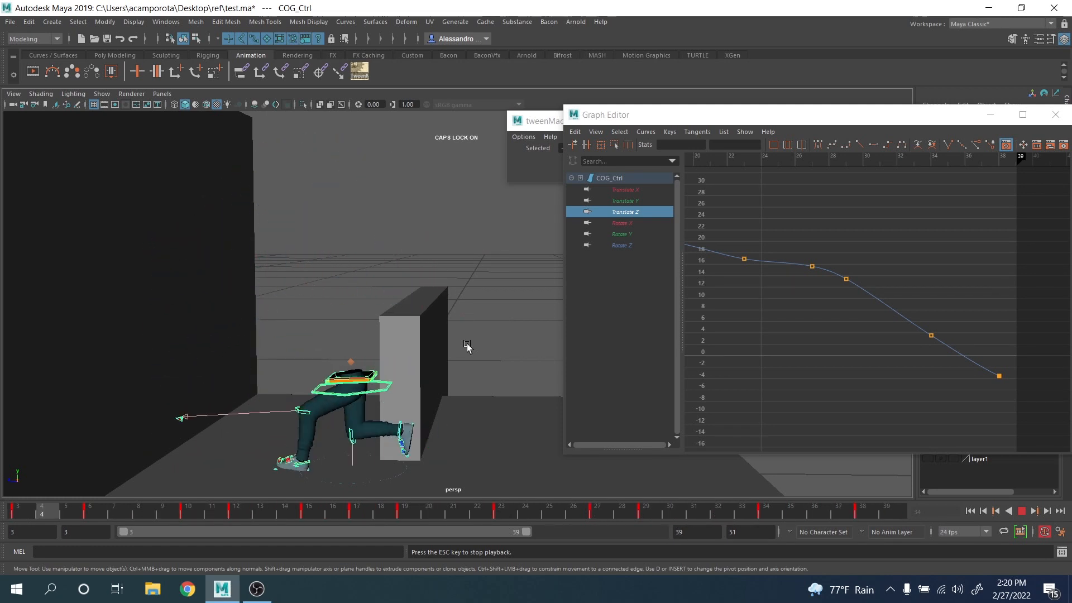
key(Escape)
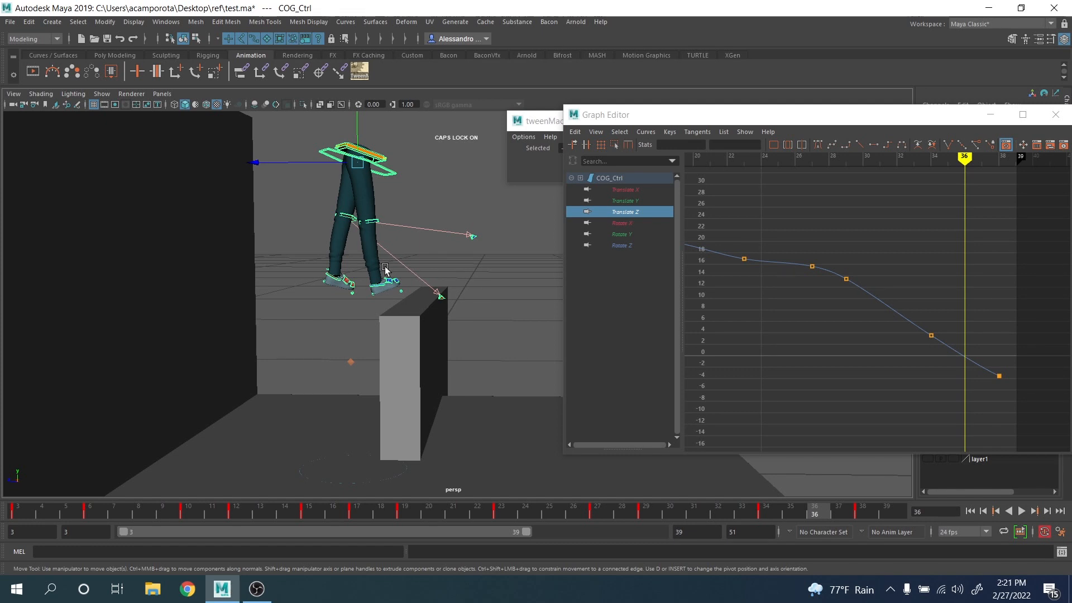
Step: Move both leg IK controls together upward and away from the wall at frame 38, and again at frame 34
click(372, 293)
shift+click(334, 281)
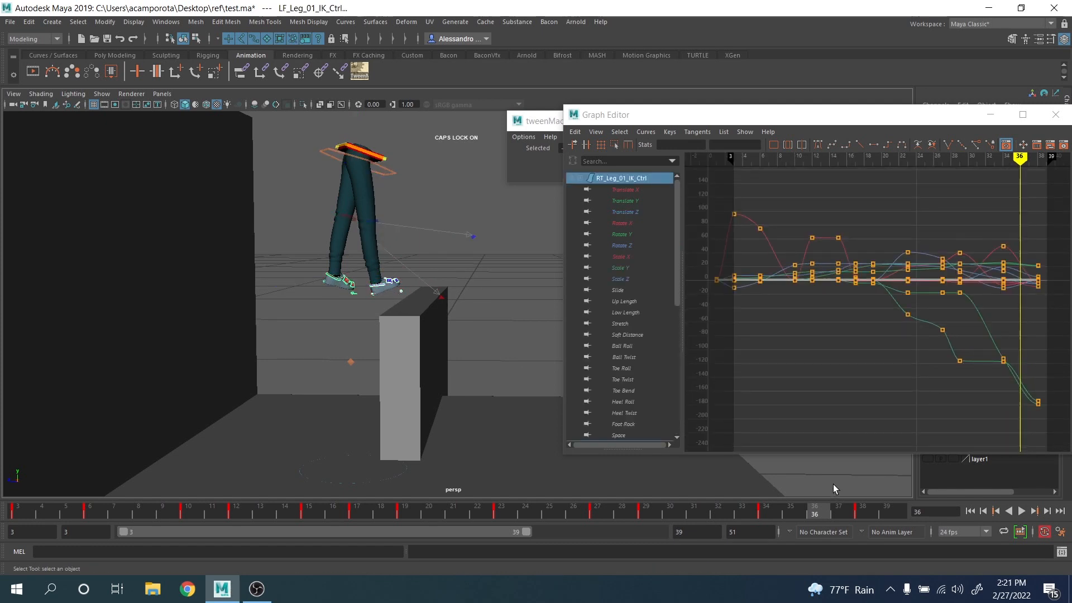
click(865, 510)
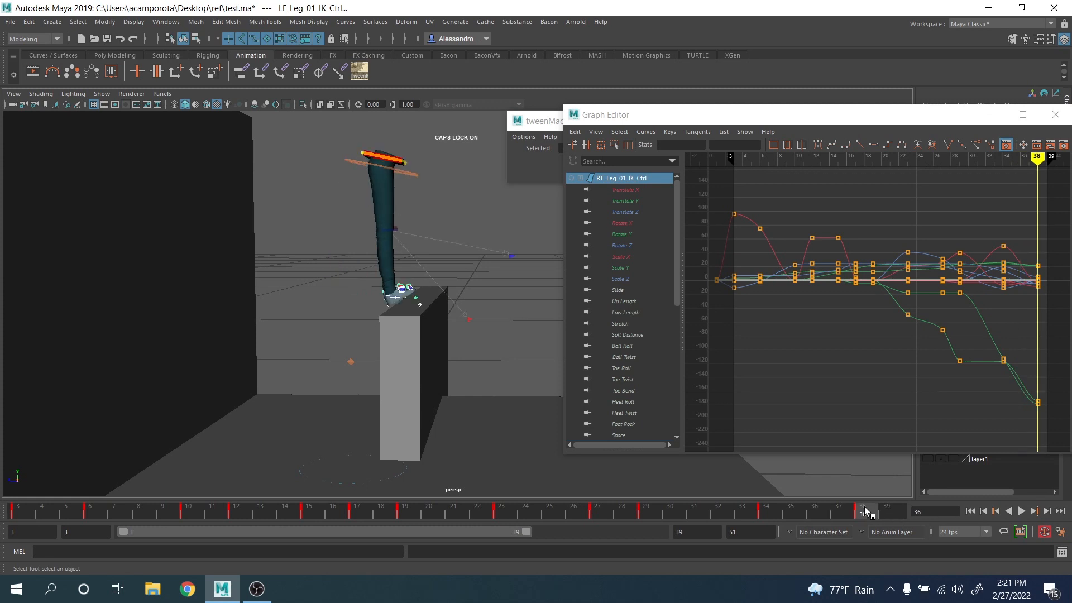
key(w)
drag(317, 218, 344, 183)
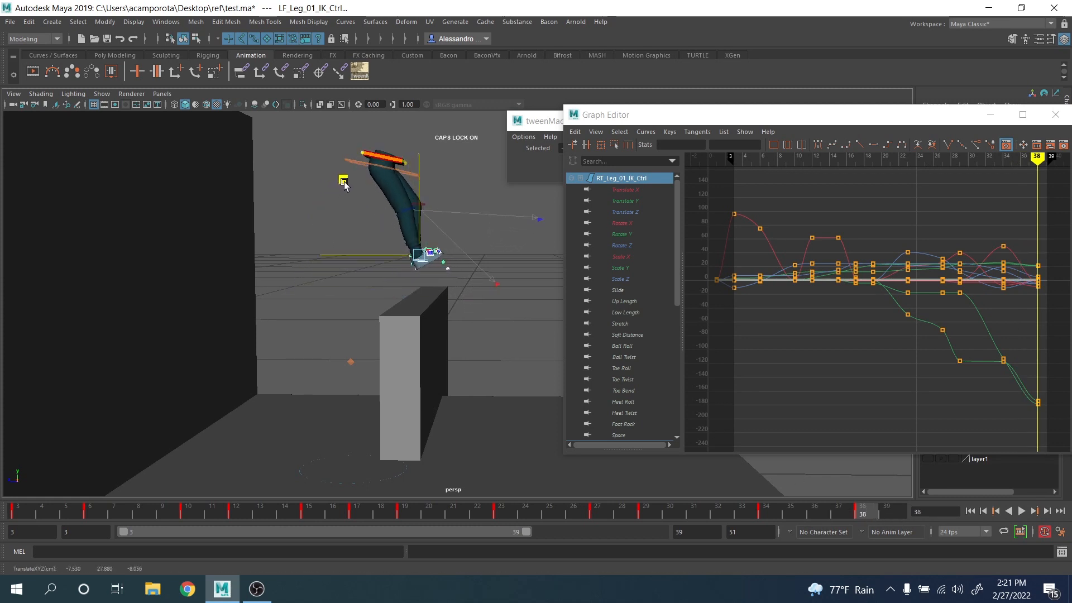
click(768, 508)
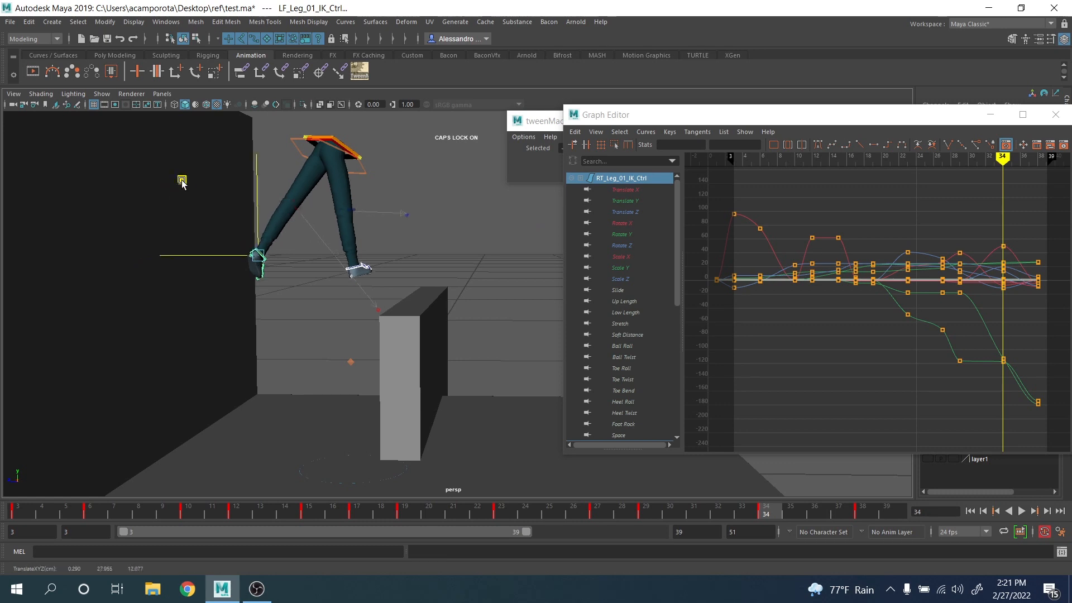
drag(182, 179, 213, 155)
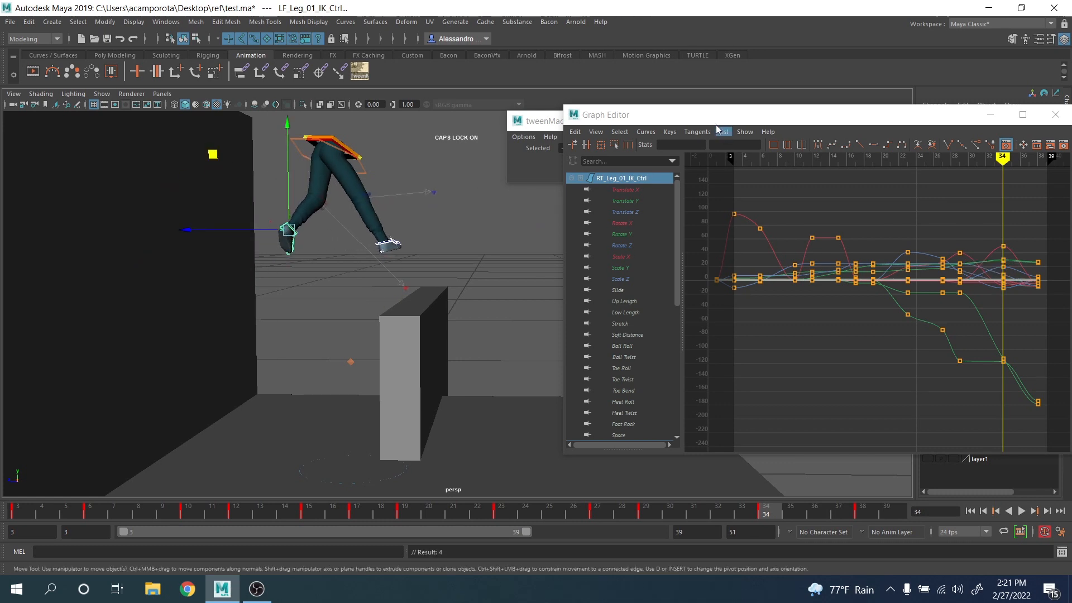
Step: Close the Graph Editor, display the ref layer's video footage beside the character, and select all the visible rig controls
drag(969, 122, 968, 359)
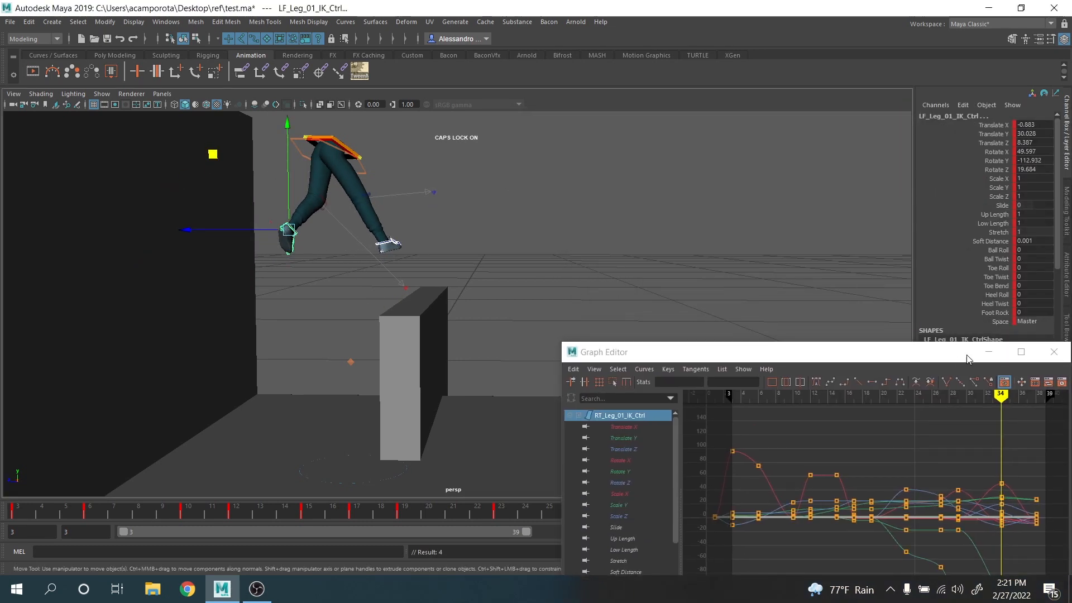
click(1051, 355)
click(928, 437)
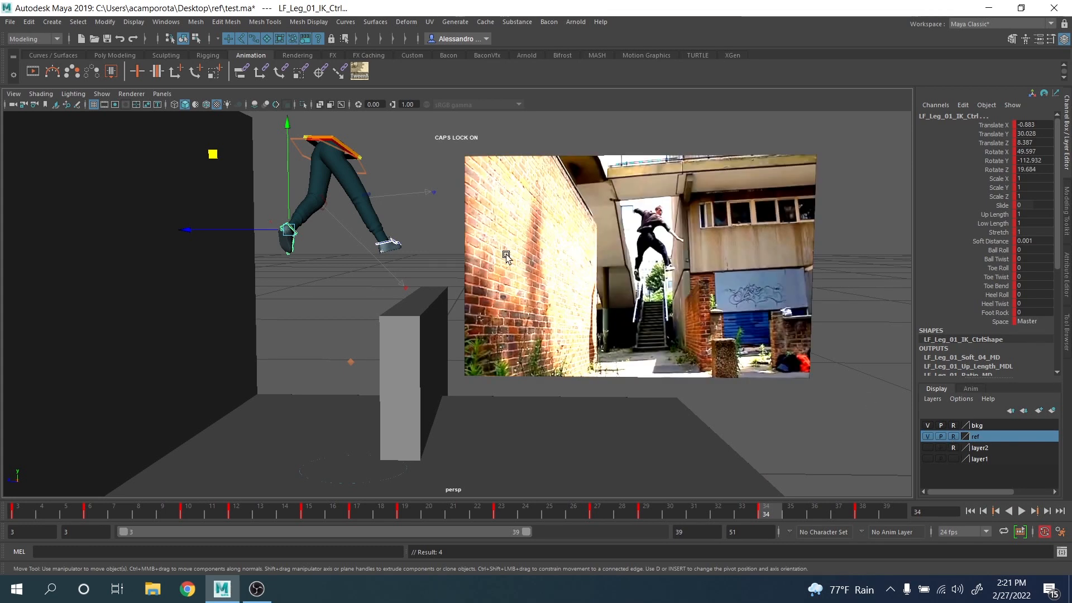
click(438, 216)
click(386, 242)
drag(312, 169, 686, 417)
scroll(324, 172, down, 1)
key(q)
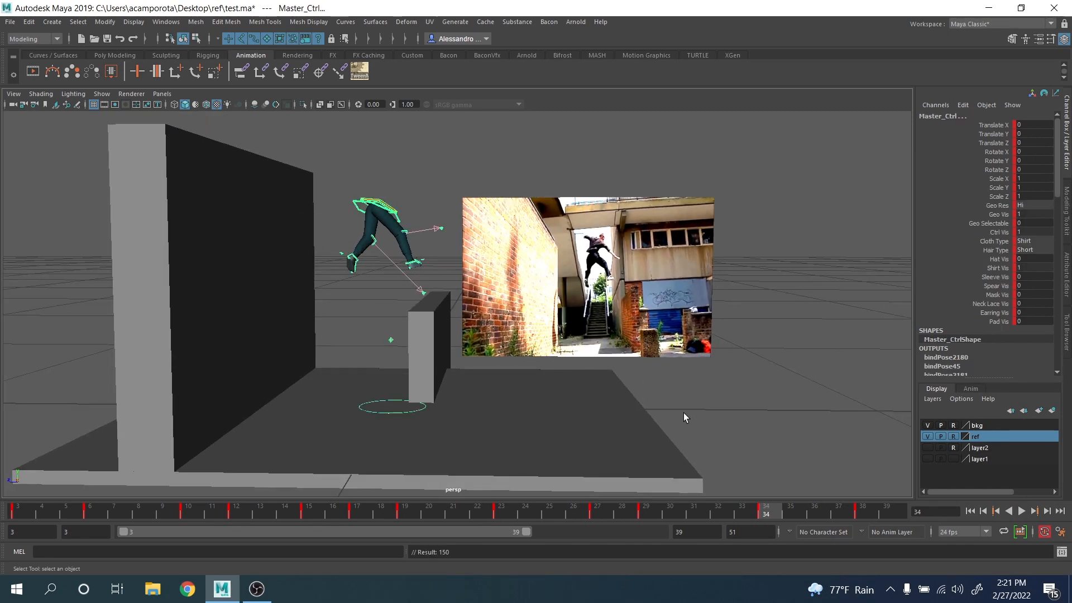
Step: Go back through the keyed poses to frame 3, comparing each one with the reference footage
key(period)
key(comma)
key(comma)
key(comma)
key(comma)
key(comma)
key(comma)
key(comma)
key(comma)
key(comma)
key(comma)
key(comma)
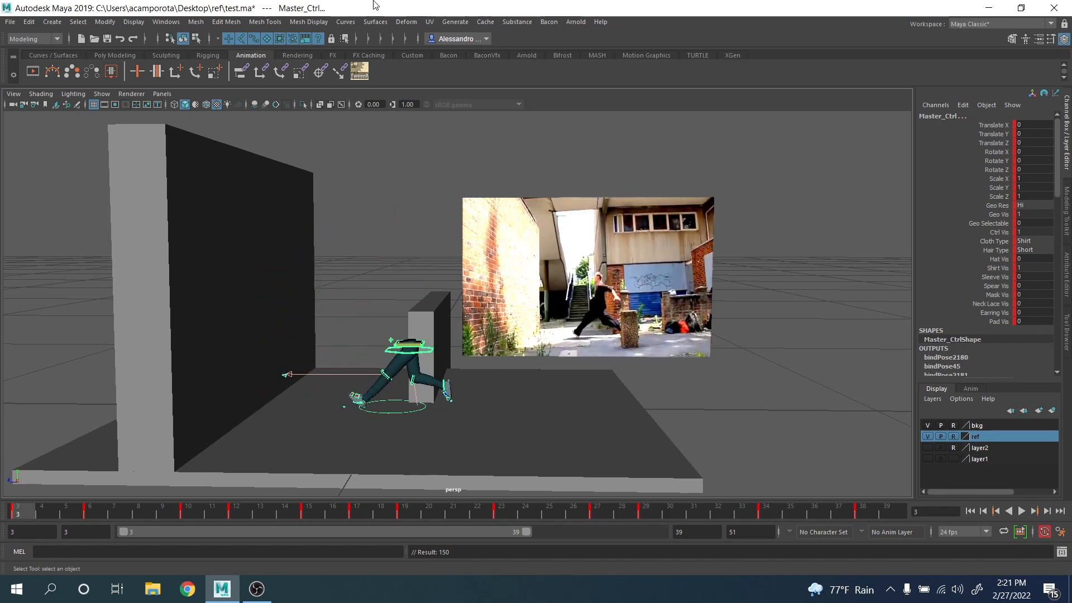
Step: Convert all keys of the selected rig controls to stepped tangents in the Graph Editor and close it
click(166, 21)
mouse_move(200, 85)
click(336, 96)
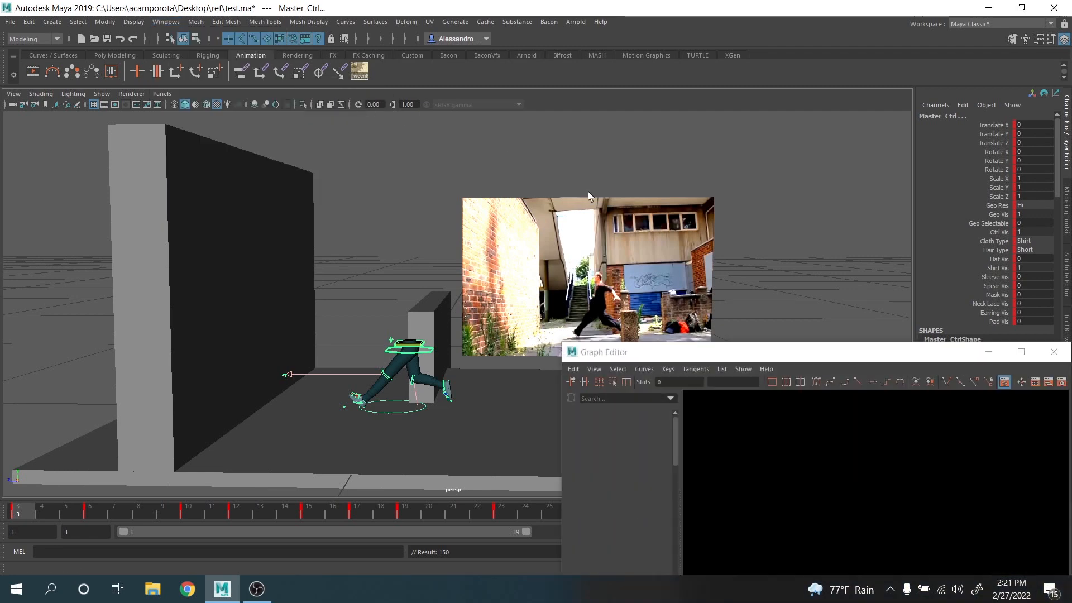
scroll(881, 487, down, 5)
alt+middle_drag(805, 478, 768, 442)
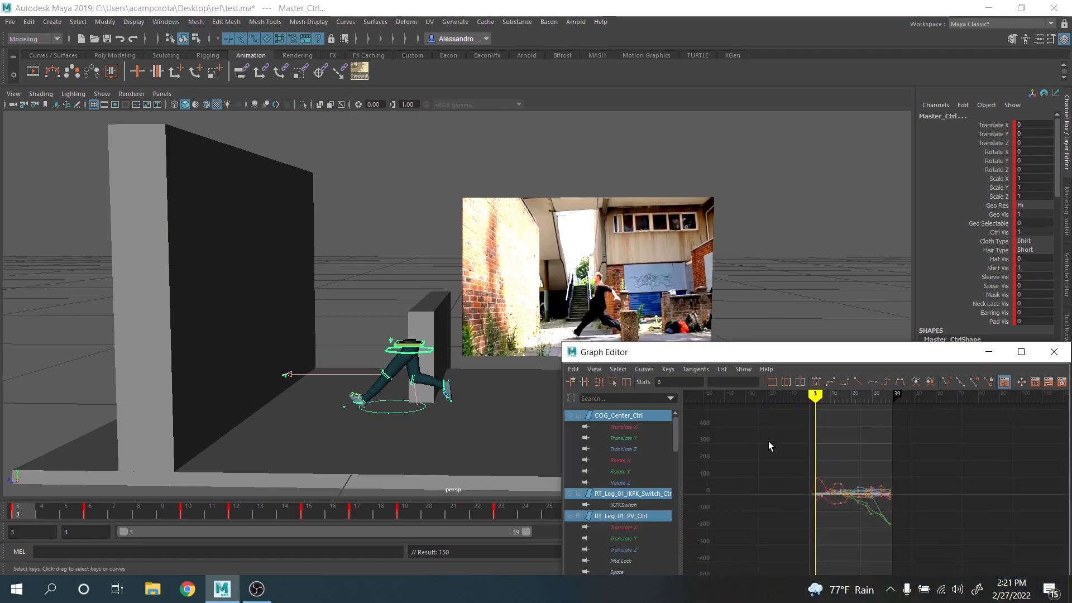
drag(768, 441, 916, 544)
click(888, 383)
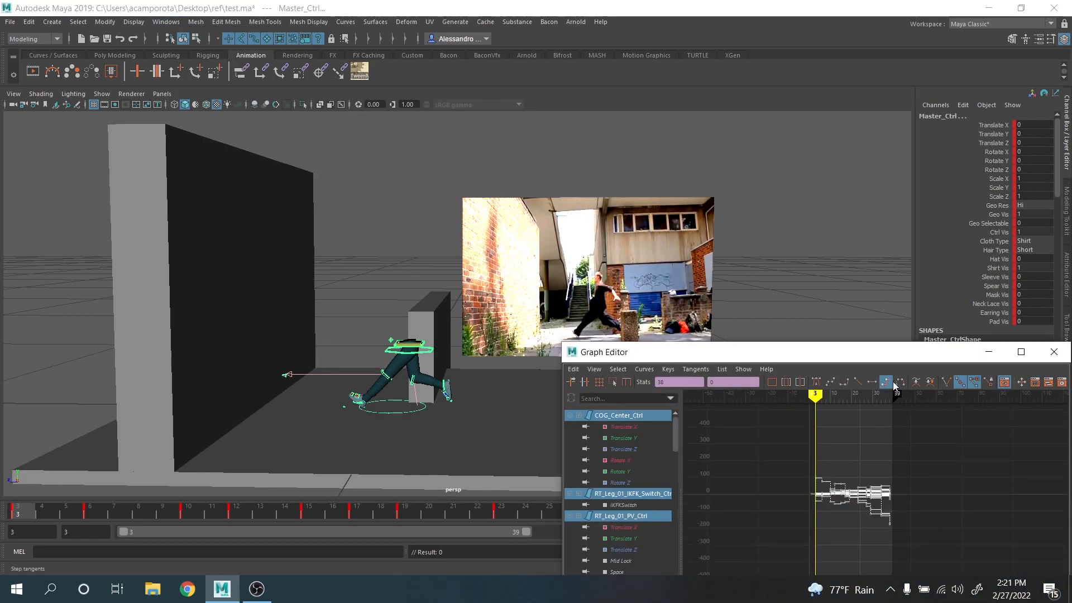
click(1055, 351)
Step: Make layer2 visible to bring back the character's upper body, framing the character together with the reference footage
scroll(767, 337, up, 3)
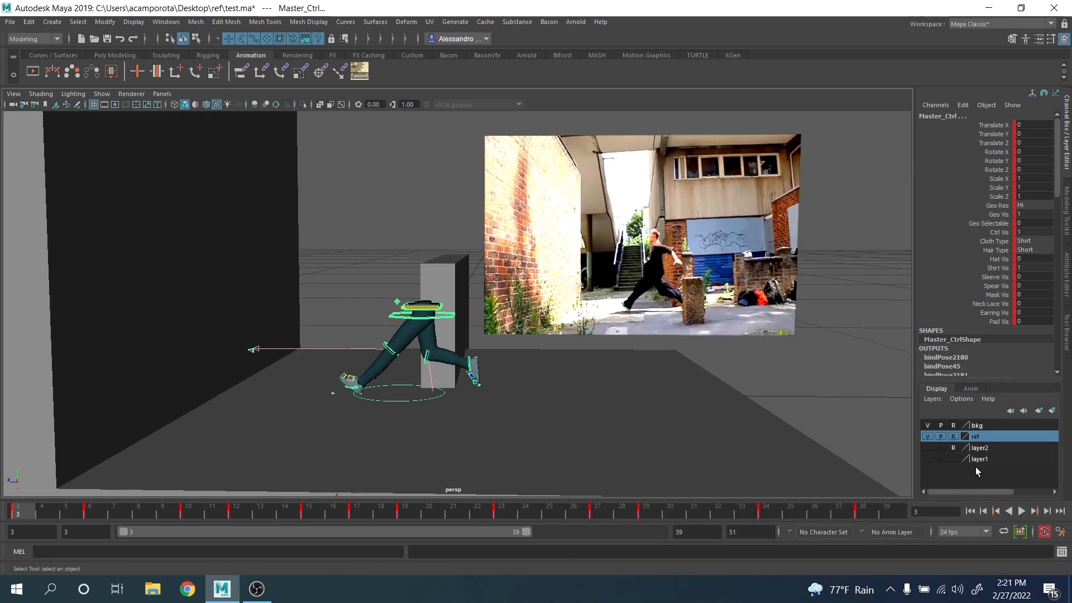
click(929, 448)
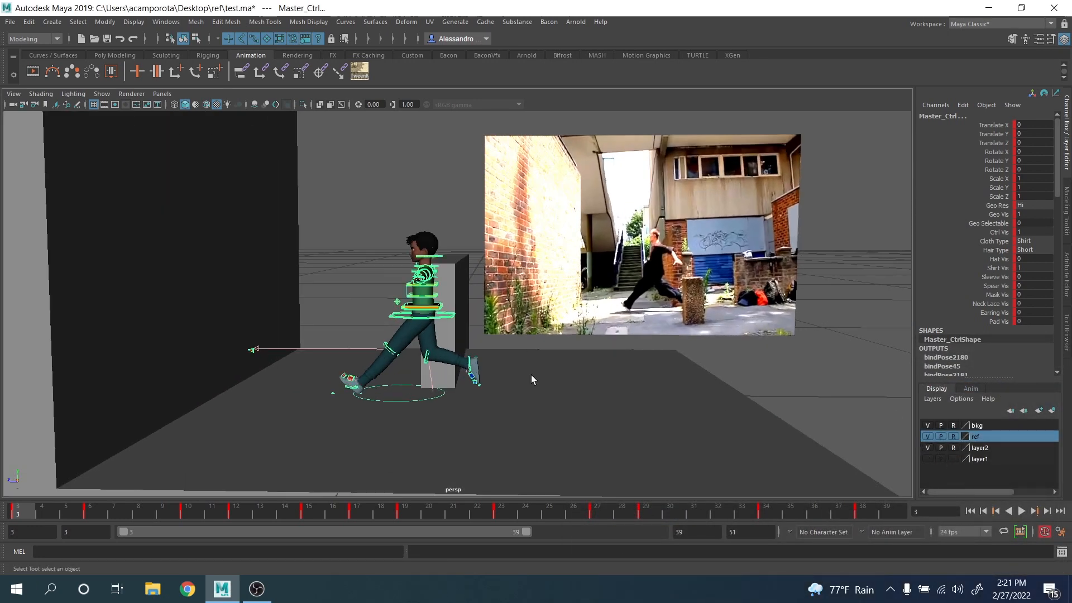
alt+middle_drag(534, 371, 542, 379)
scroll(472, 344, up, 3)
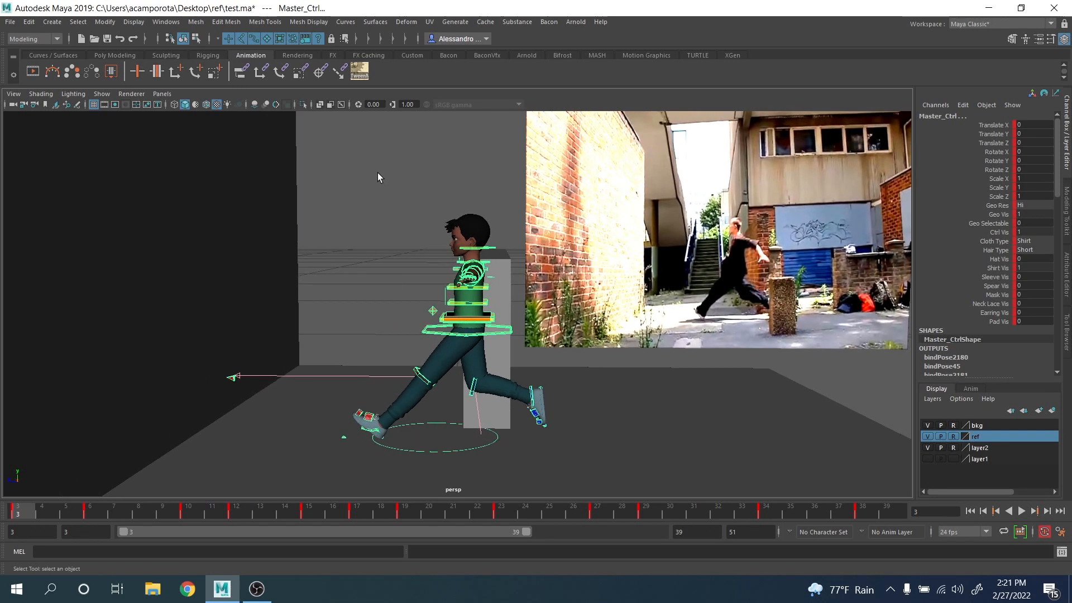
Step: Select the left leg's IK control in the running pose at frame 3
drag(378, 174, 529, 329)
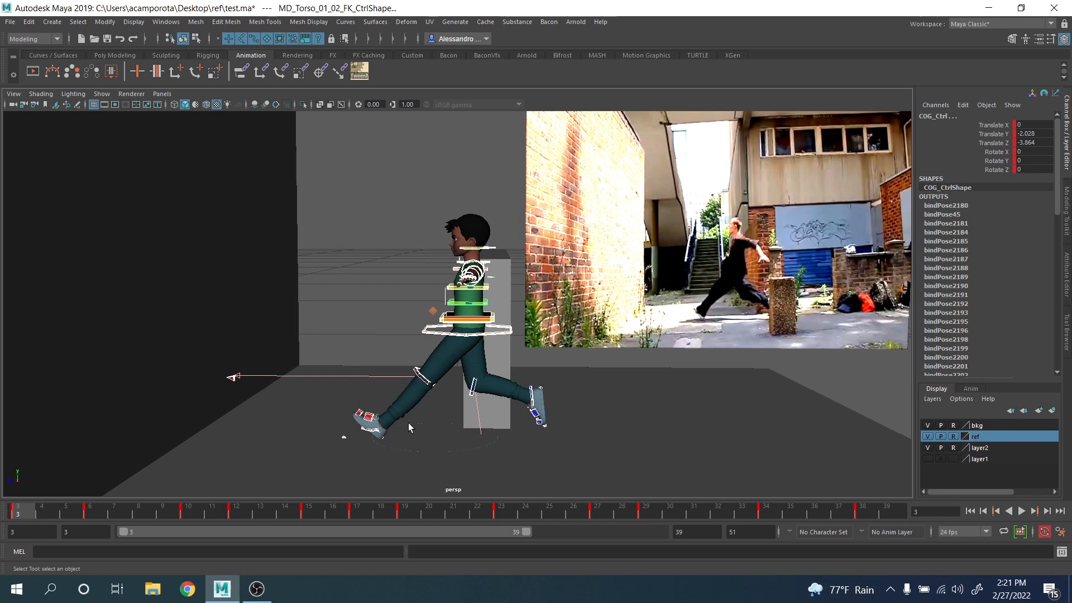
click(371, 432)
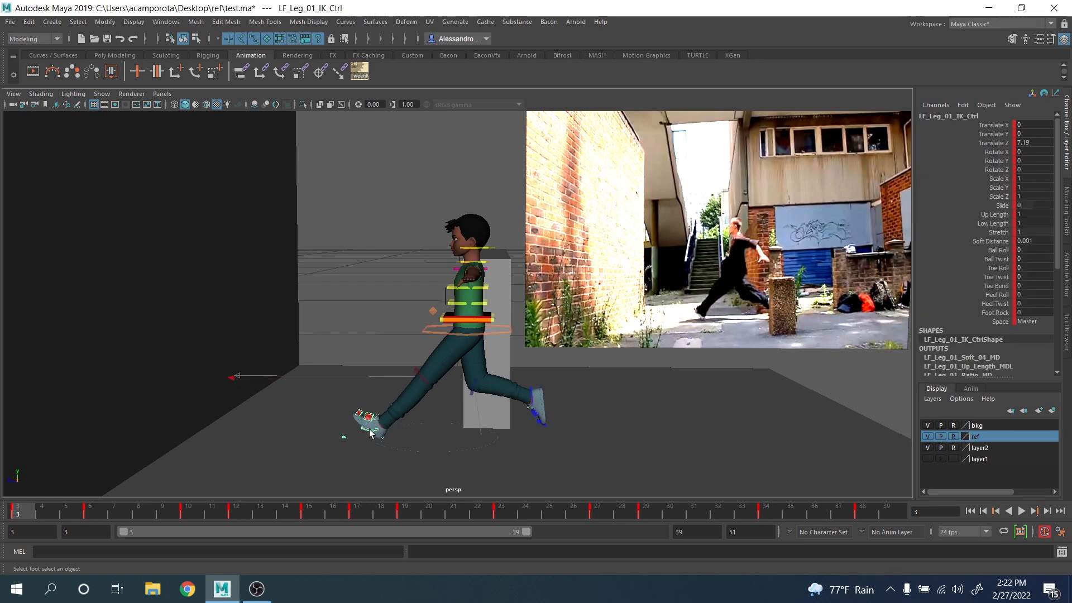